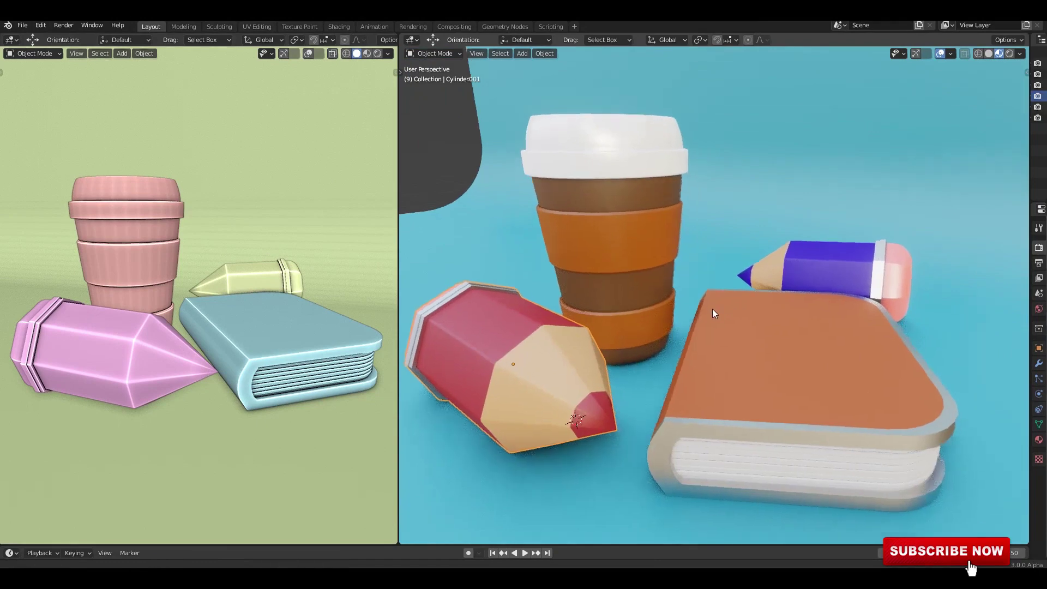
# Examine the finished cup, pencils and book scene from several angles in material preview shading
pyautogui.moveTo(883, 177); pyautogui.dragTo(878, 204, button='middle')
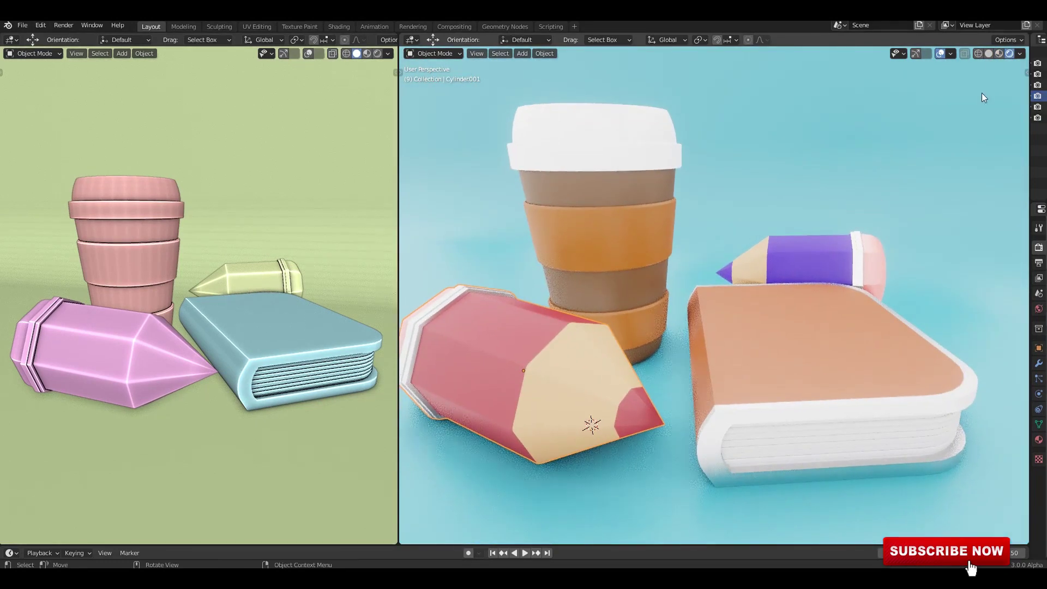
pyautogui.click(999, 54)
pyautogui.moveTo(773, 258)
pyautogui.mouseDown(button='middle')
pyautogui.moveTo(731, 266)
pyautogui.moveTo(773, 267)
pyautogui.moveTo(757, 283)
pyautogui.mouseUp(button='middle')
pyautogui.scroll(1, 753, 278)
pyautogui.moveTo(293, 330); pyautogui.dragTo(269, 298, button='middle')
pyautogui.moveTo(703, 316); pyautogui.dragTo(867, 362, button='middle')
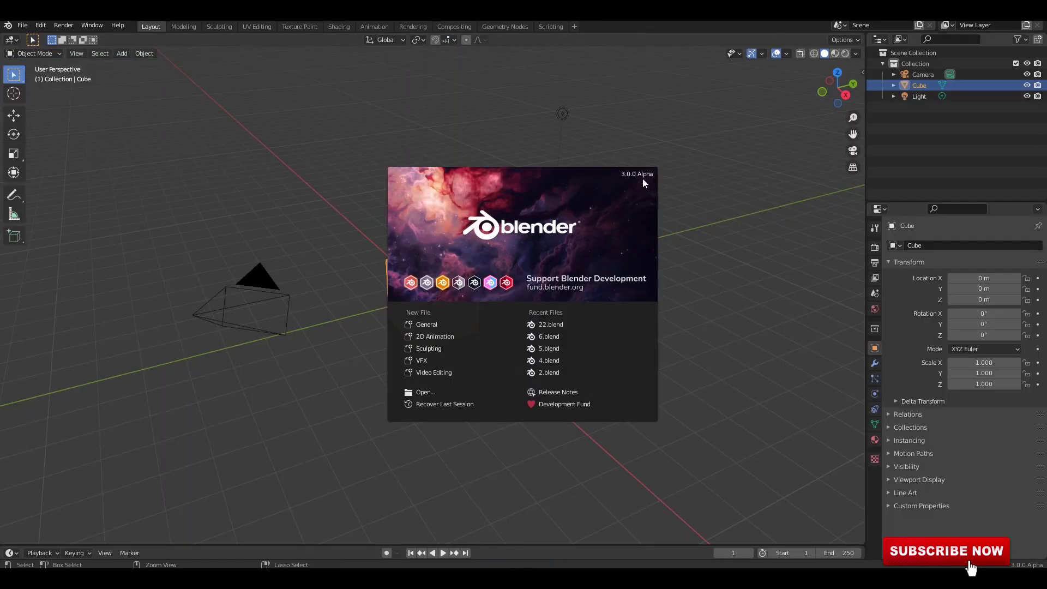
# Dismiss the splash screen and start the Shortcut VUr key display docked at Center
pyautogui.click(755, 310)
pyautogui.press('n')
pyautogui.click(859, 176)
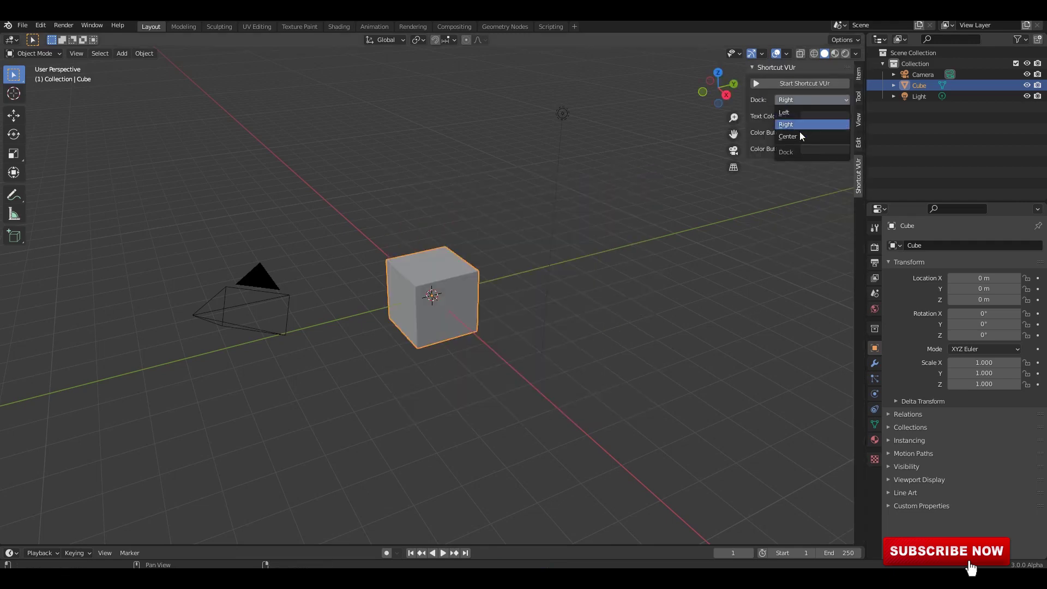
pyautogui.click(800, 136)
pyautogui.click(808, 84)
pyautogui.moveTo(583, 204); pyautogui.dragTo(573, 203, button='middle')
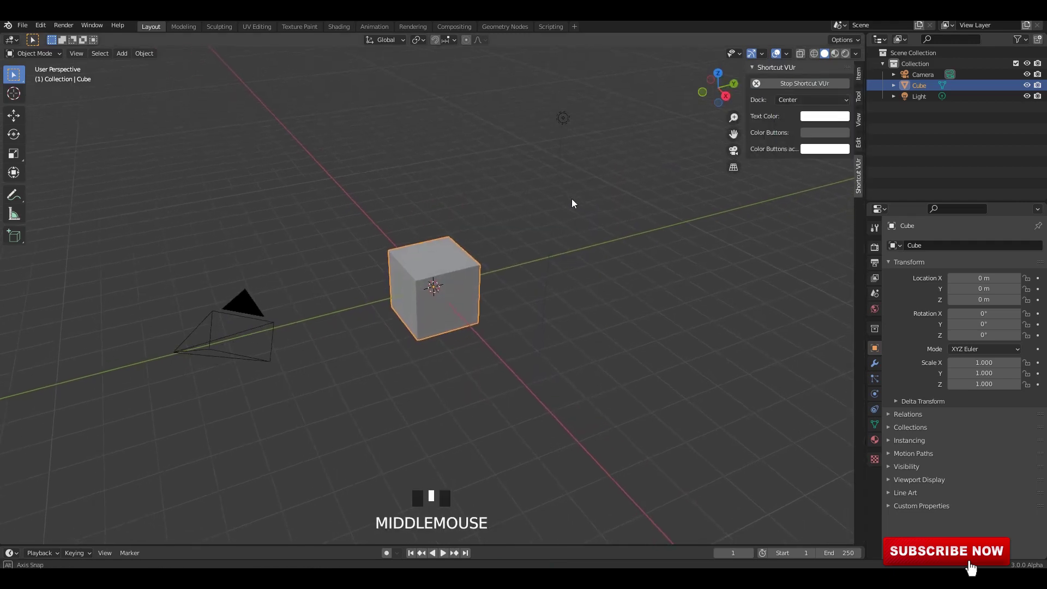
pyautogui.click(655, 261)
pyautogui.press('n')
pyautogui.moveTo(582, 263); pyautogui.dragTo(574, 262, button='middle')
# Set the viewport's solid shading color to Random, enable Cavity, and save the file
pyautogui.click(856, 53)
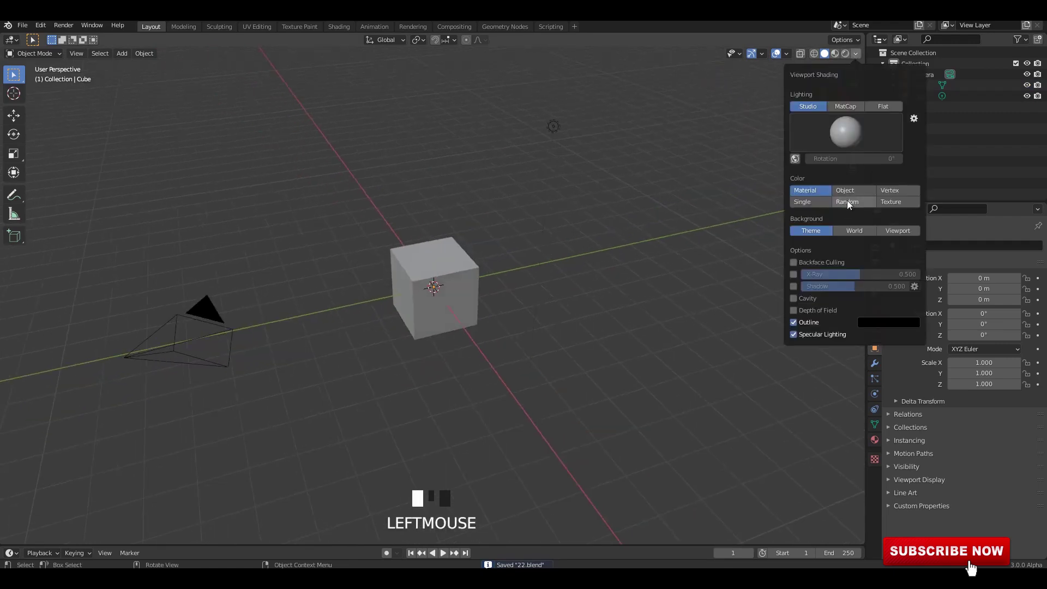
pyautogui.click(847, 201)
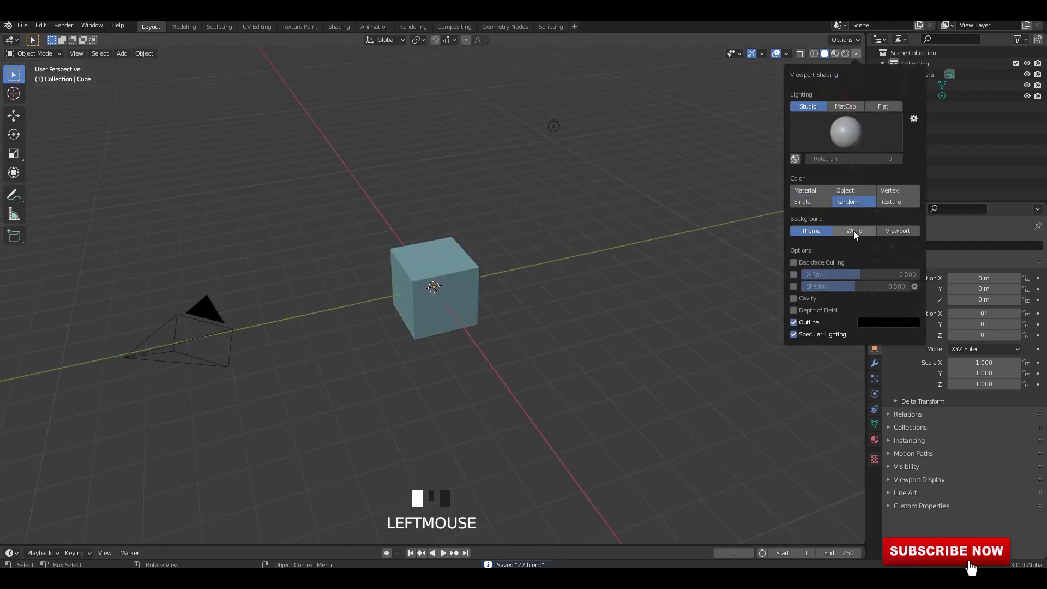
pyautogui.click(794, 299)
pyautogui.click(886, 299)
pyautogui.click(881, 333)
pyautogui.moveTo(670, 270)
pyautogui.mouseDown(button='middle')
pyautogui.moveTo(609, 246)
pyautogui.moveTo(649, 239)
pyautogui.mouseUp(button='middle')
pyautogui.hotkey('ctrl', 's')
pyautogui.click(649, 239)
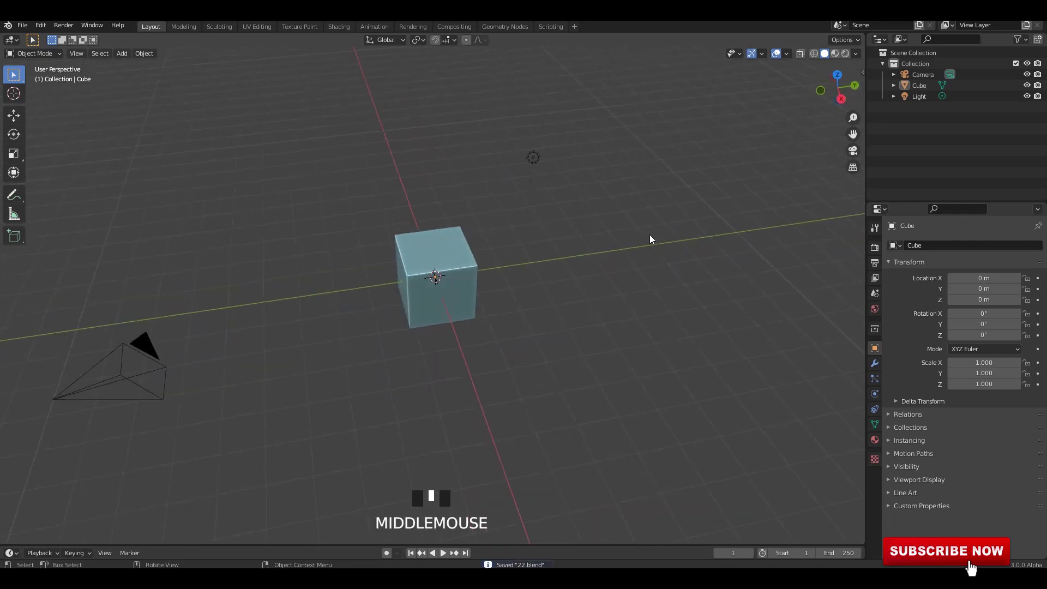
# Delete all the default objects from the scene
pyautogui.press('a')
pyautogui.press('x')
pyautogui.click(594, 235)
# Add a cylinder mesh at the world origin
pyautogui.moveTo(543, 240); pyautogui.dragTo(325, 175, button='middle')
pyautogui.hotkey('shift', 'a')
pyautogui.moveTo(324, 175)
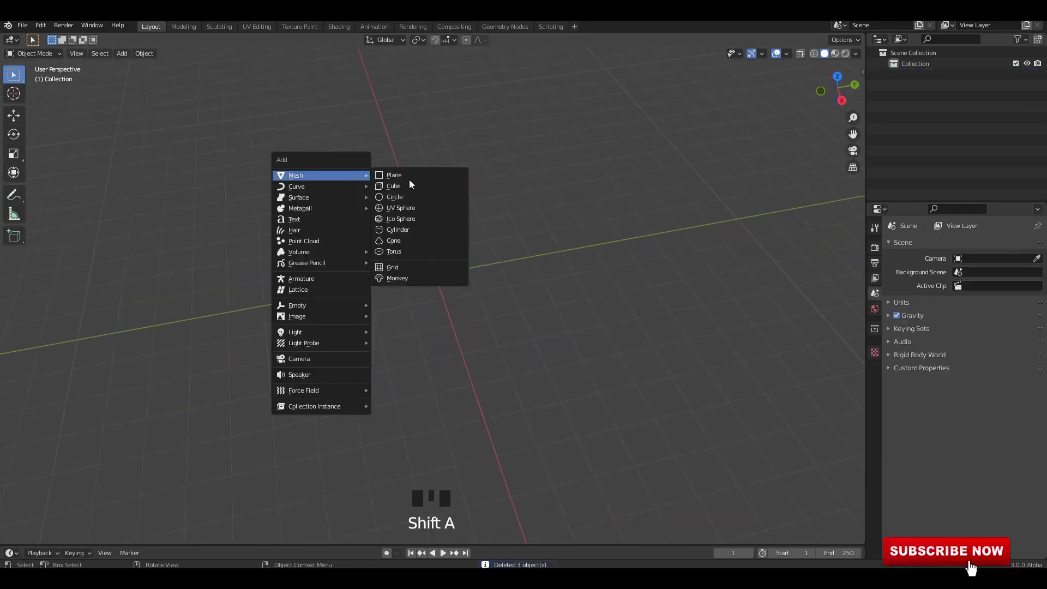
pyautogui.click(413, 230)
# Raise the cylinder about 1 m along Z so its base rests on the grid floor
pyautogui.click(13, 115)
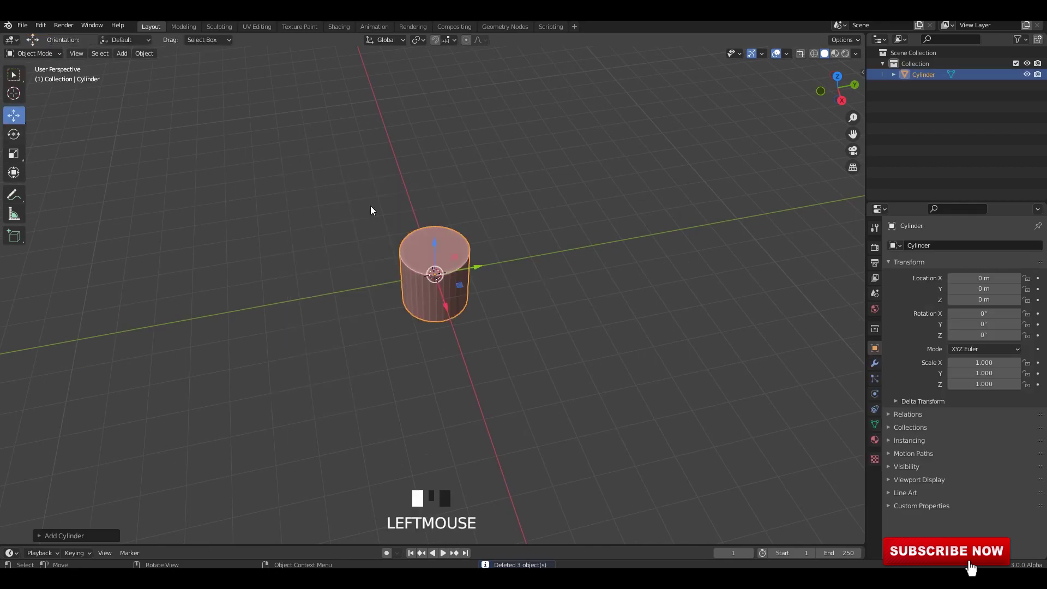
pyautogui.press('ctrl+KP_1')
pyautogui.scroll(2, 479, 234)
pyautogui.scroll(2, 479, 235)
pyautogui.keyDown('shift'); pyautogui.moveTo(479, 235); pyautogui.dragTo(447, 277, button='middle'); pyautogui.keyUp('shift')
pyautogui.click(459, 237)
pyautogui.moveTo(459, 238); pyautogui.dragTo(482, 202)
# Shade the cylinder smooth and enable Auto Smooth for its normals
pyautogui.moveTo(486, 177); pyautogui.dragTo(491, 202, button='middle')
pyautogui.press('Tab')
pyautogui.press('Tab')
pyautogui.rightClick(486, 202)
pyautogui.click(486, 202)
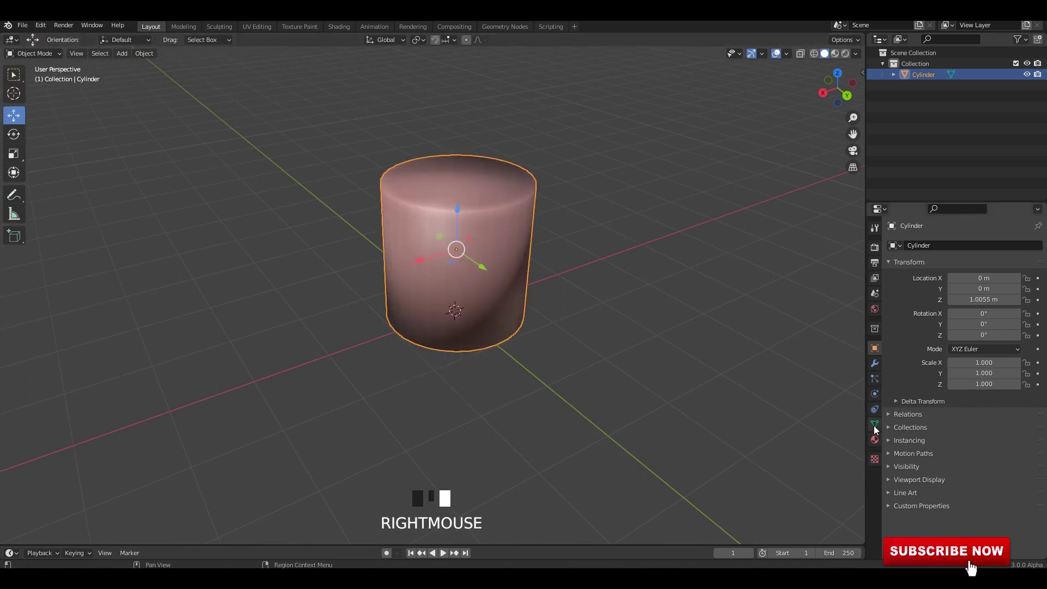
pyautogui.click(875, 424)
pyautogui.click(906, 445)
pyautogui.click(951, 460)
# Raise the cylinder's top face to lengthen the body, and scale that face up to taper it like a cup
pyautogui.press('Tab')
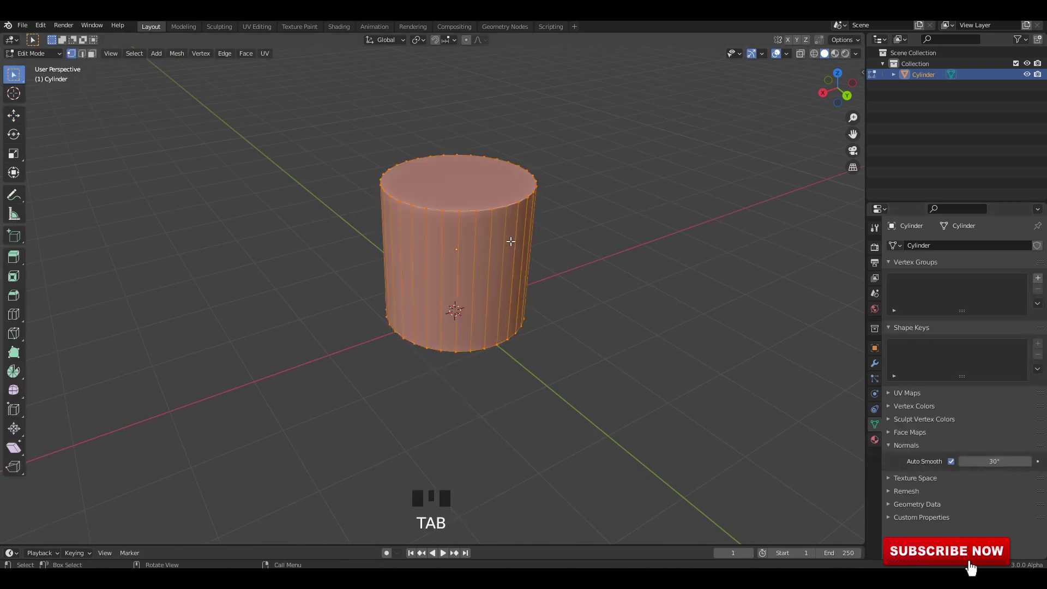
pyautogui.press('3')
pyautogui.click(458, 180)
pyautogui.click(14, 115)
pyautogui.press('ctrl+KP_3')
pyautogui.scroll(-2, 447, 211)
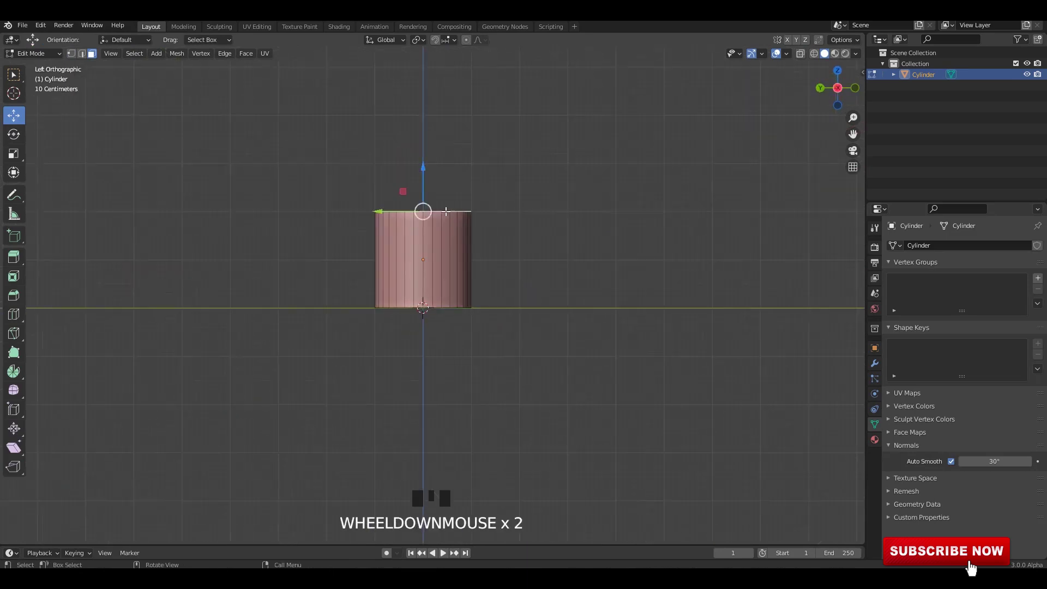
pyautogui.keyDown('shift'); pyautogui.moveTo(446, 211); pyautogui.dragTo(466, 314, button='middle'); pyautogui.keyUp('shift')
pyautogui.moveTo(444, 269); pyautogui.dragTo(450, 198)
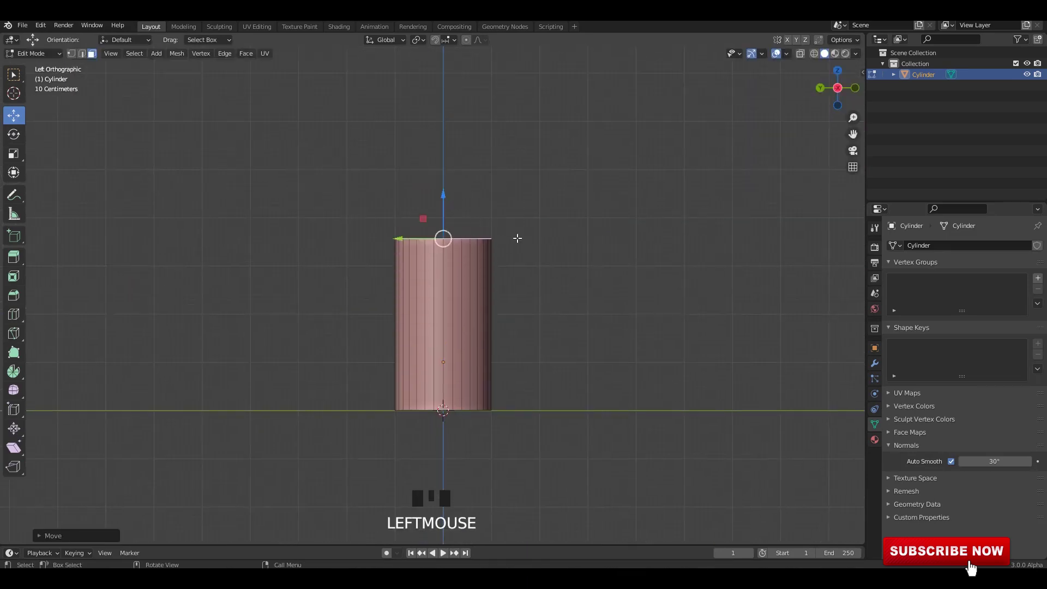
pyautogui.press('s')
pyautogui.click(540, 243)
# Bevel the cup's bottom face edges about 0.24 m wide with 3 segments
pyautogui.keyDown('shift'); pyautogui.moveTo(517, 293); pyautogui.dragTo(468, 351, button='middle'); pyautogui.keyUp('shift')
pyautogui.scroll(1, 458, 365)
pyautogui.click(460, 370)
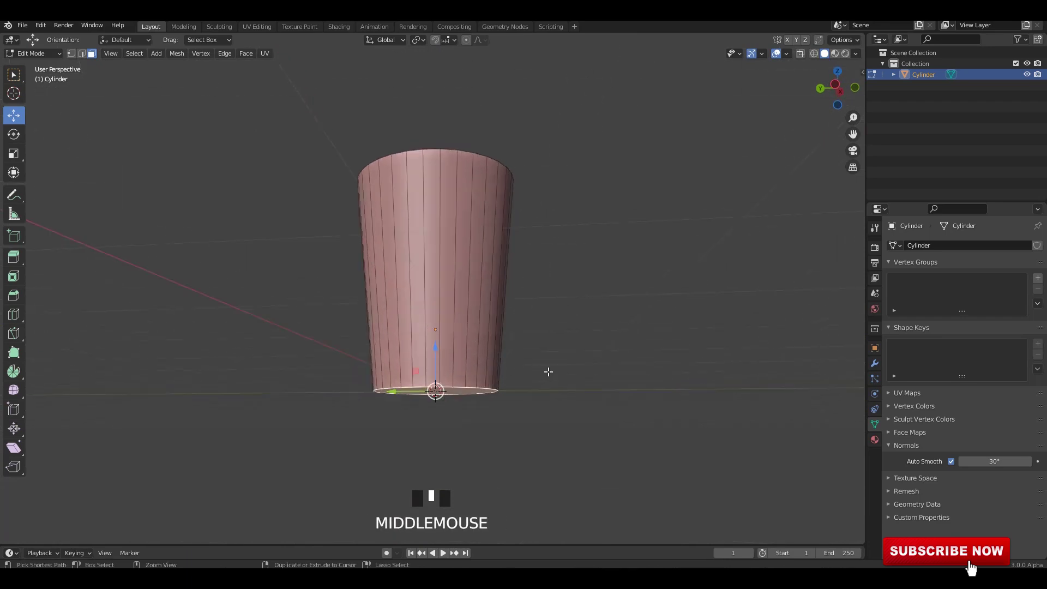
pyautogui.hotkey('ctrl', 'b')
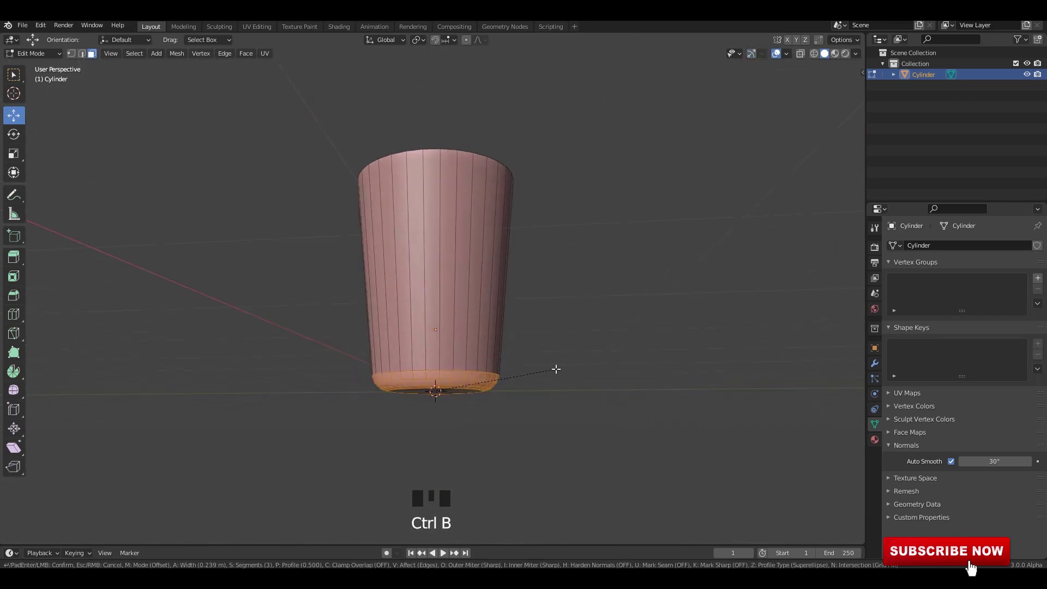
pyautogui.click(555, 370)
# Raise the cup's top face slightly and scale it to refine the taper
pyautogui.moveTo(467, 229); pyautogui.dragTo(543, 269, button='middle')
pyautogui.press('s')
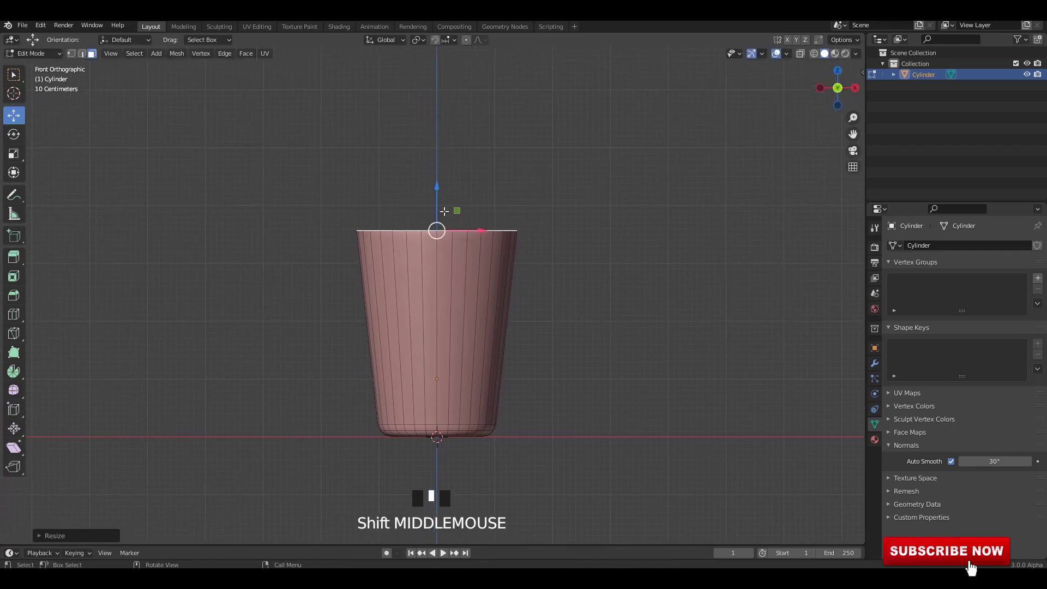
pyautogui.click(469, 292)
pyautogui.press('s')
pyautogui.click(525, 295)
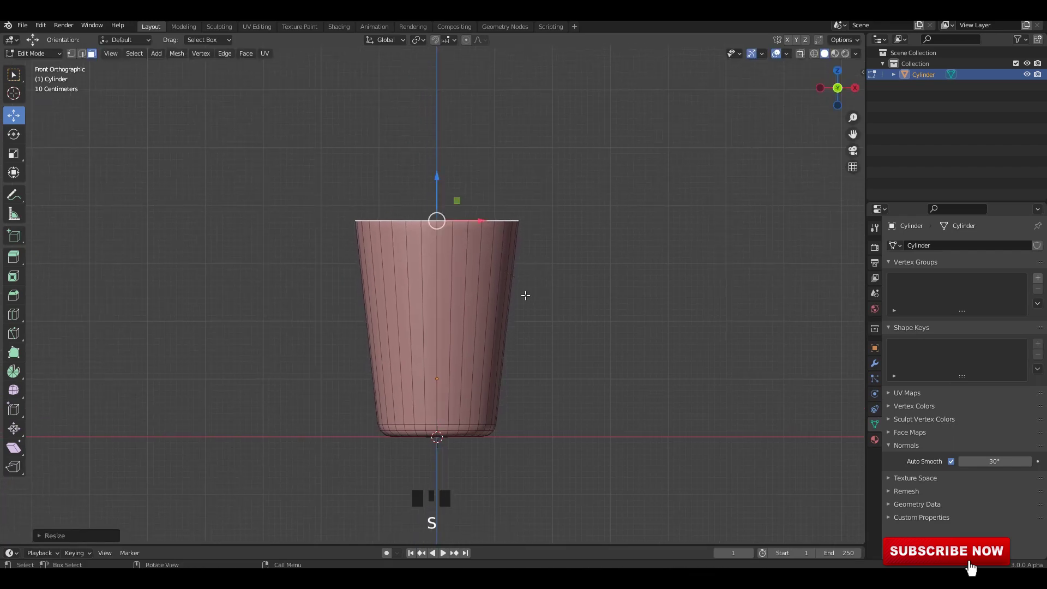
# Add one horizontal loop cut around the middle of the cup body
pyautogui.hotkey('ctrl', 'r')
pyautogui.click(508, 310)
pyautogui.rightClick(508, 310)
pyautogui.hotkey('ctrl', 'b')
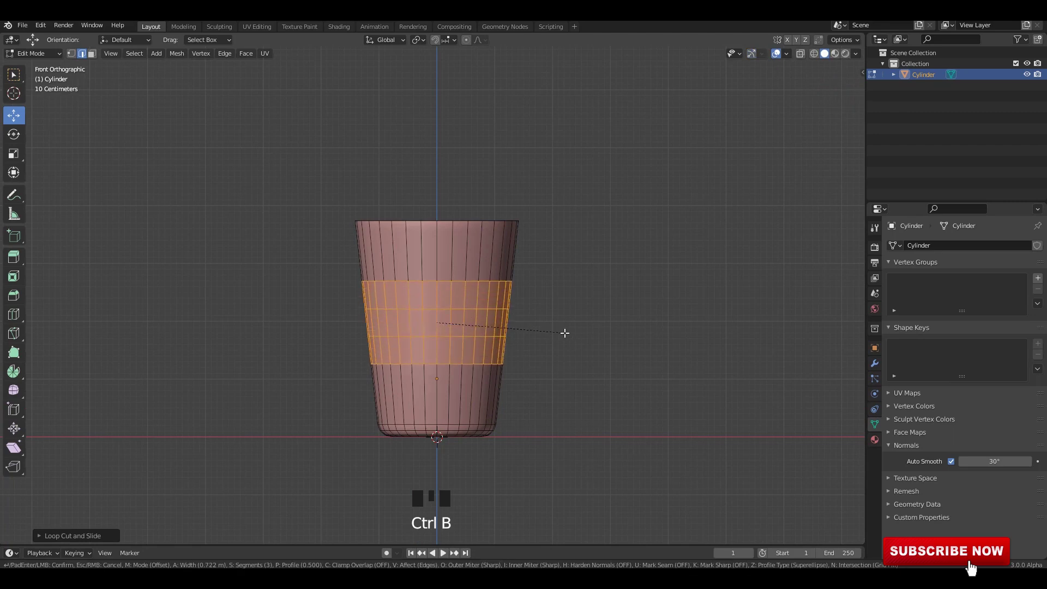
pyautogui.rightClick(442, 311)
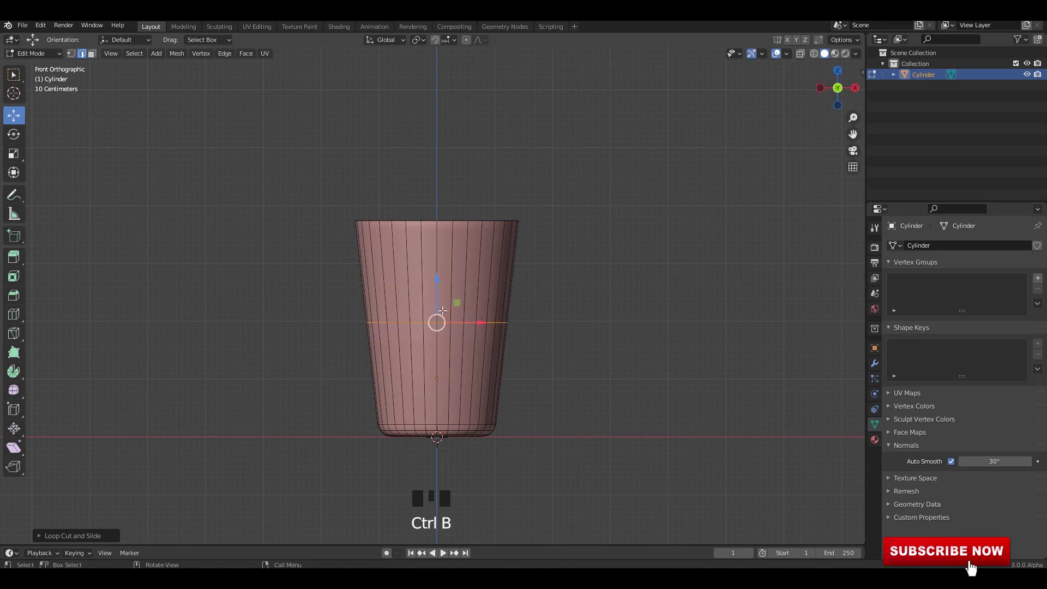
# Slide the loop up toward the rim and bevel it into a single-segment band about 0.56 m wide
pyautogui.press('g')
pyautogui.press('g')
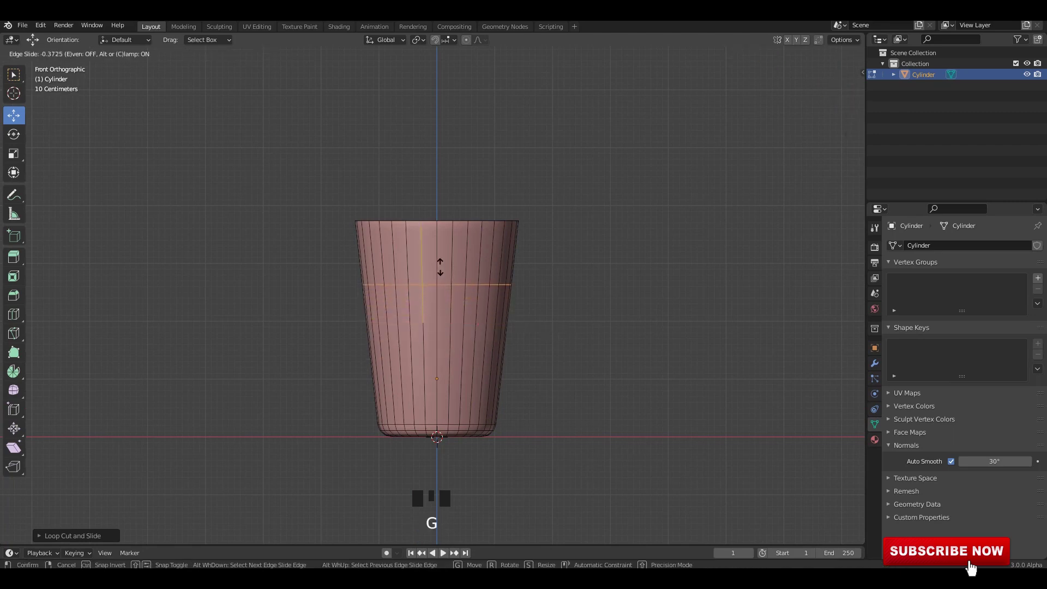
pyautogui.click(440, 268)
pyautogui.hotkey('ctrl', 'b')
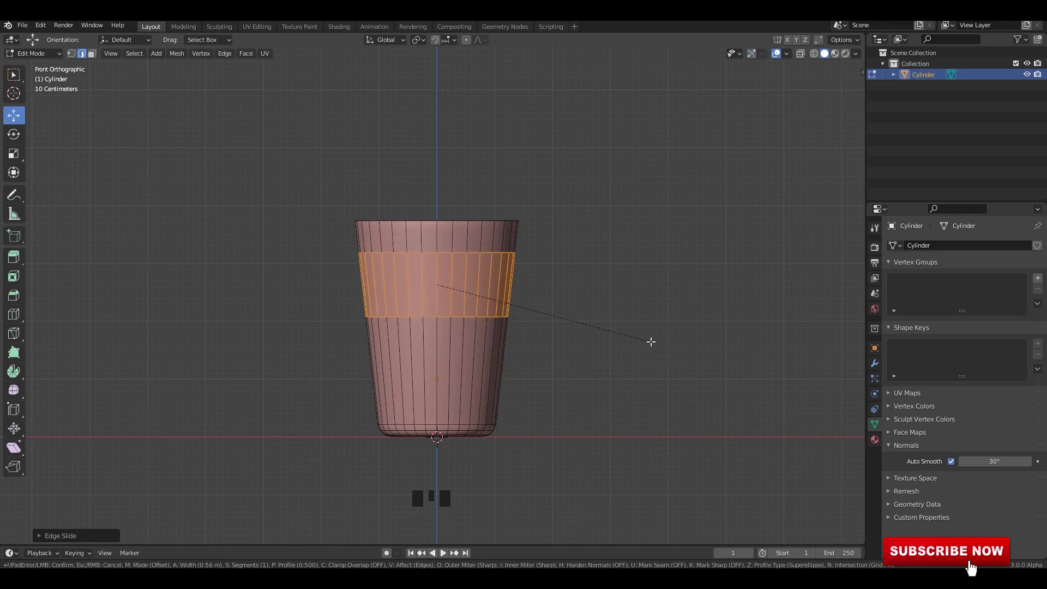
pyautogui.click(650, 341)
# Extrude the band's faces and fatten them slightly outward to form a raised sleeve around the cup
pyautogui.keyDown('shift'); pyautogui.moveTo(491, 305); pyautogui.dragTo(505, 287, button='middle'); pyautogui.keyUp('shift')
pyautogui.press('e')
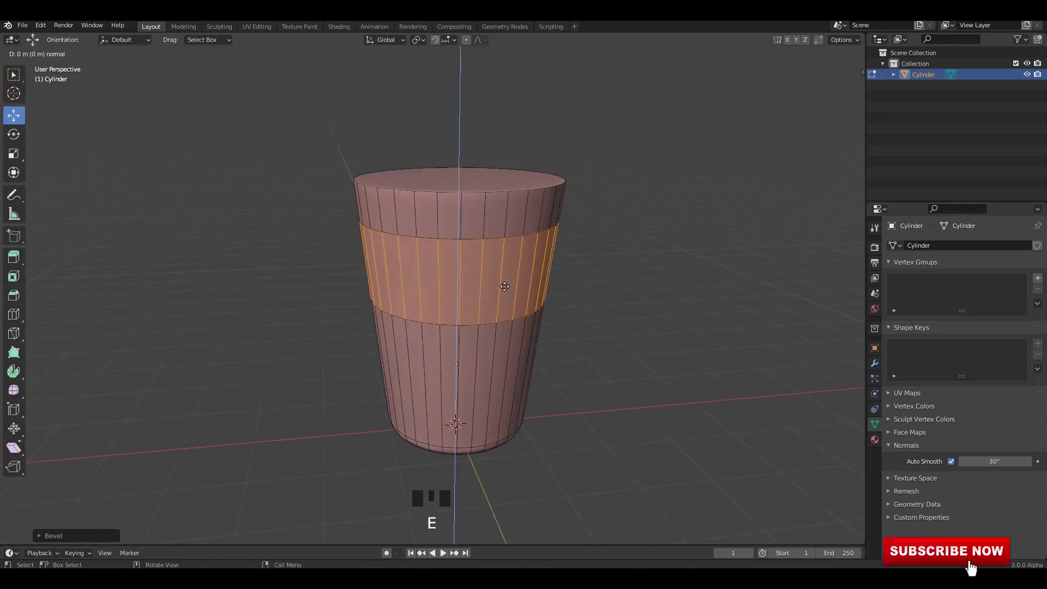
pyautogui.rightClick(505, 286)
pyautogui.hotkey('alt', 's')
pyautogui.click(505, 278)
pyautogui.press('Tab')
pyautogui.scroll(-3, 512, 290)
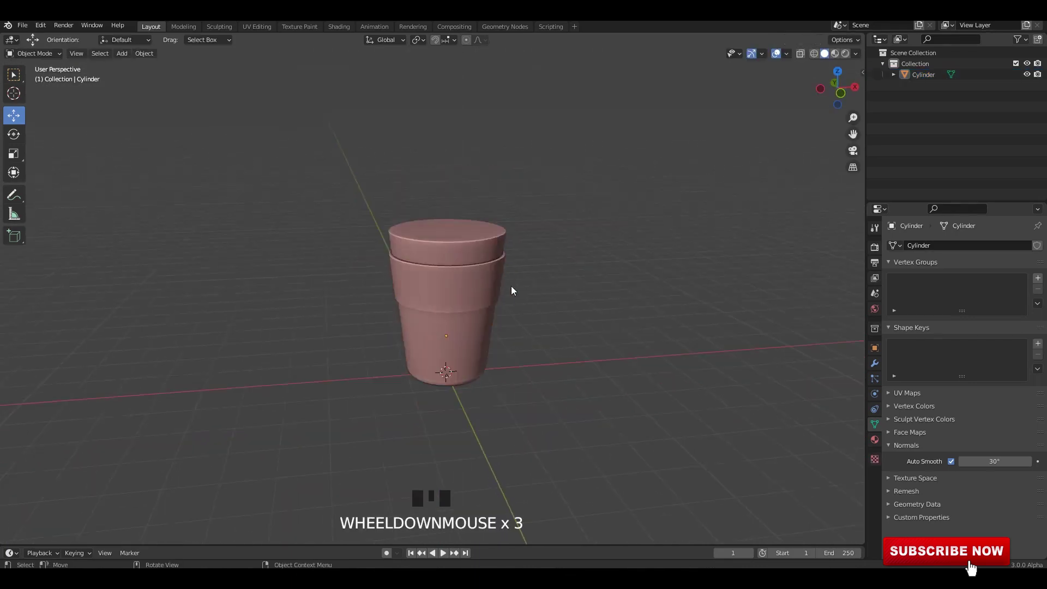
pyautogui.moveTo(512, 290); pyautogui.dragTo(469, 305, button='middle')
pyautogui.scroll(2, 507, 285)
# Extrude the cup's top face upward about 0.33 m
pyautogui.press('Tab')
pyautogui.click(475, 244)
pyautogui.press('3')
pyautogui.click(475, 243)
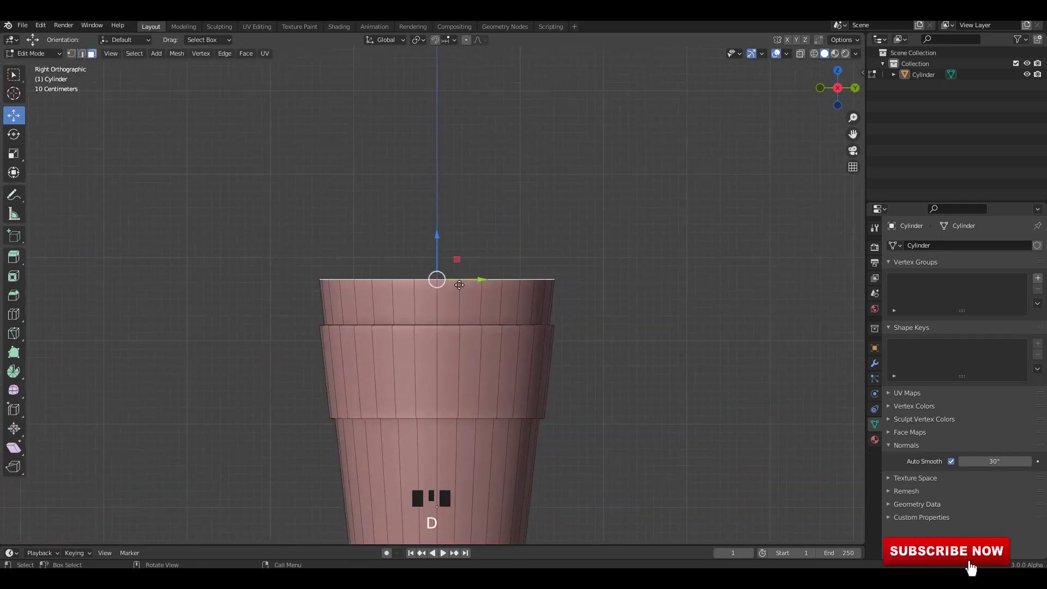
pyautogui.press('e')
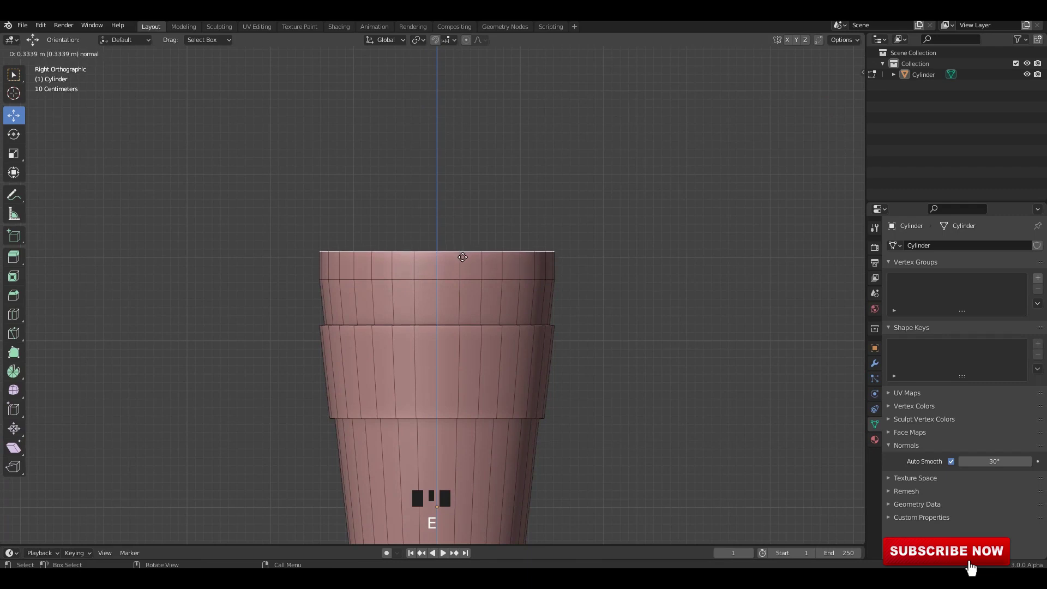
pyautogui.click(463, 256)
# Inset the top face to leave a thin rim, and extrude the inner face a short way down into the cup
pyautogui.moveTo(463, 255); pyautogui.dragTo(644, 311, button='middle')
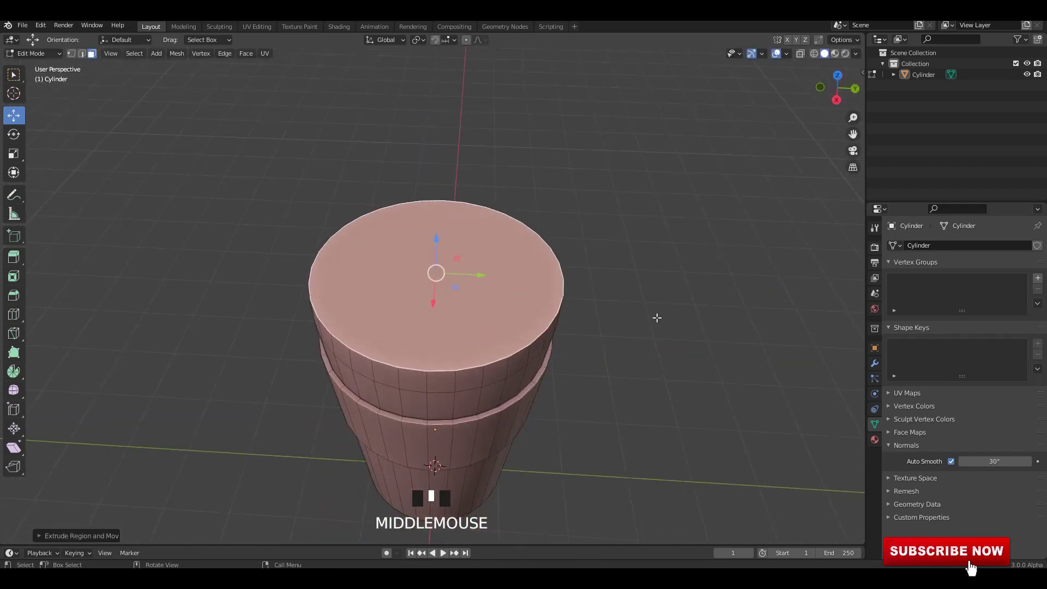
pyautogui.press('i')
pyautogui.click(645, 319)
pyautogui.press('ctrl+KP_1')
pyautogui.hotkey('alt', 'z')
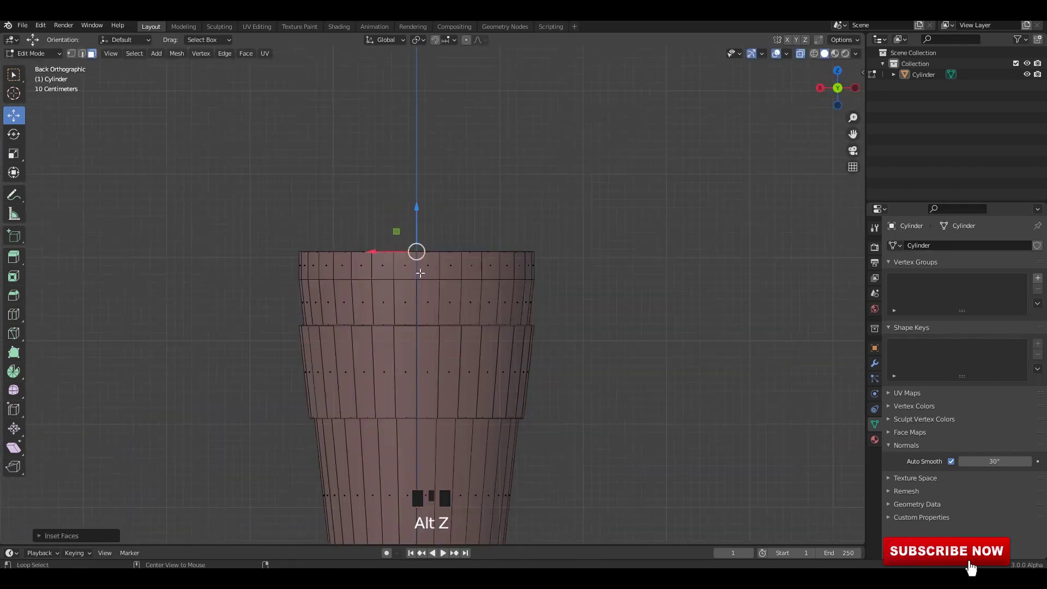
pyautogui.keyDown('shift'); pyautogui.moveTo(416, 247); pyautogui.dragTo(444, 248, button='middle'); pyautogui.keyUp('shift')
pyautogui.press('e')
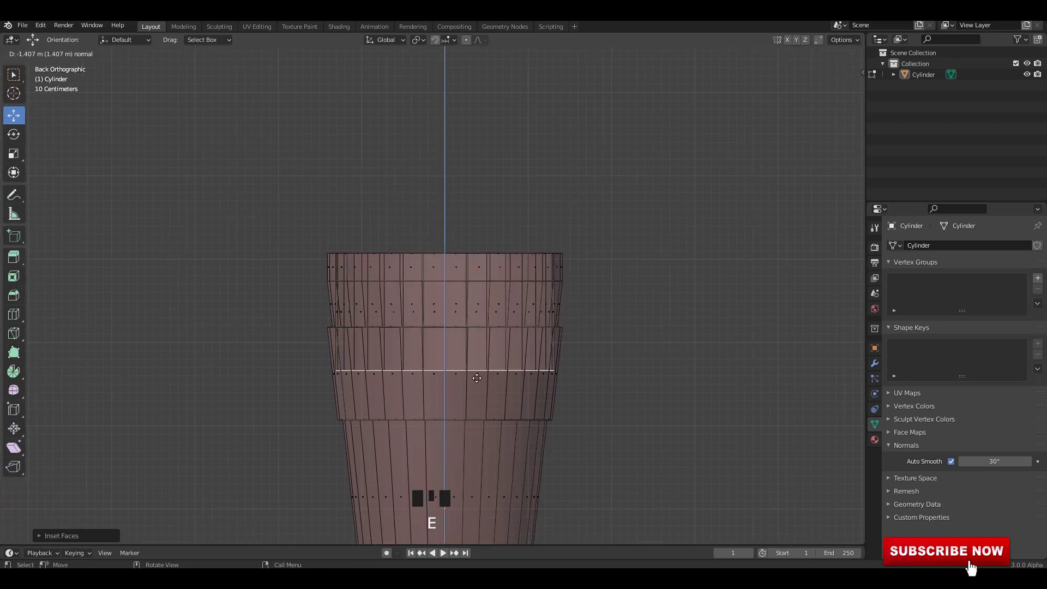
pyautogui.click(478, 289)
pyautogui.keyDown('shift'); pyautogui.moveTo(478, 289); pyautogui.dragTo(480, 295, button='middle'); pyautogui.keyUp('shift')
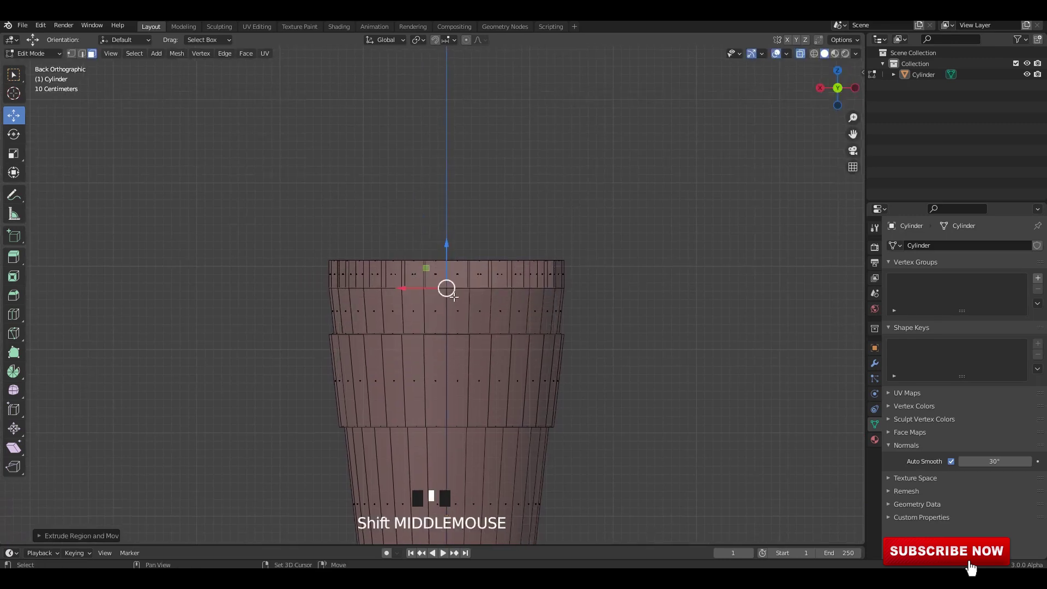
# Duplicate the recessed face, raise it slightly, and scale it a little wider than the cup's rim
pyautogui.hotkey('shift', 'd')
pyautogui.rightClick(494, 287)
pyautogui.press('s')
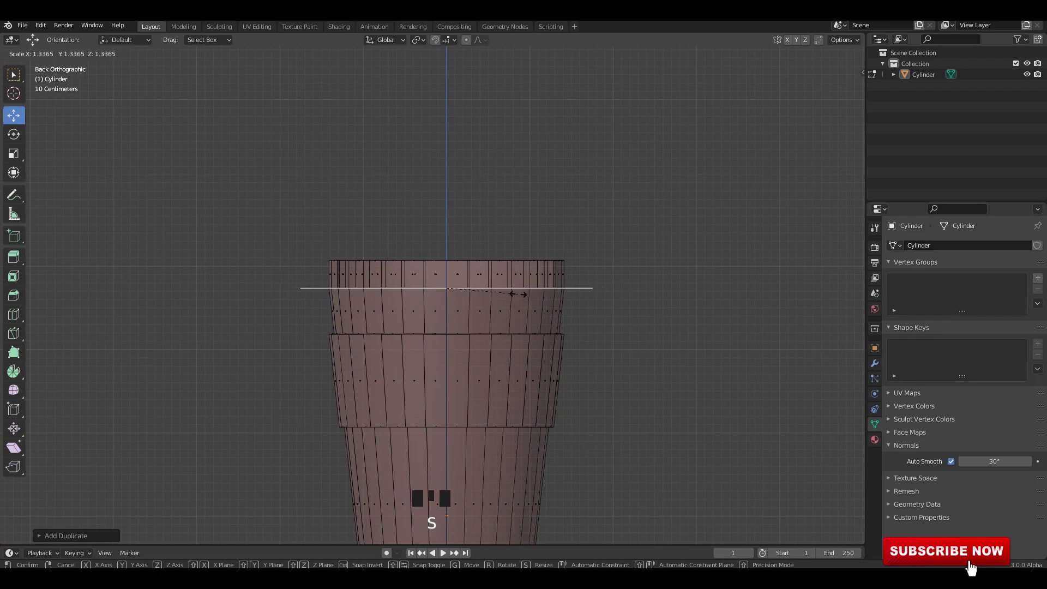
pyautogui.click(503, 285)
pyautogui.press('s')
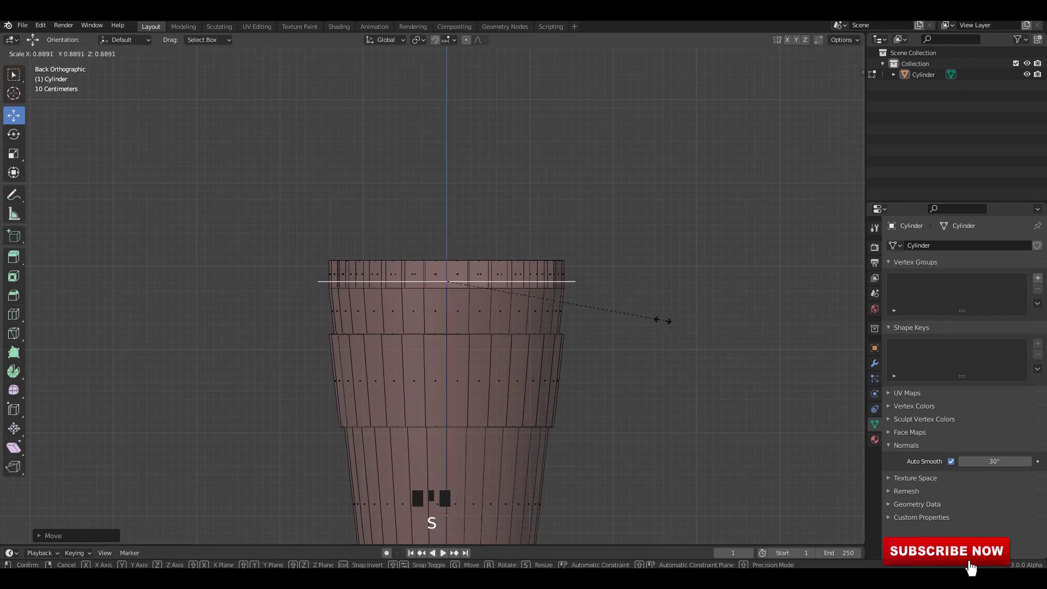
pyautogui.click(657, 319)
pyautogui.press('s')
pyautogui.click(657, 315)
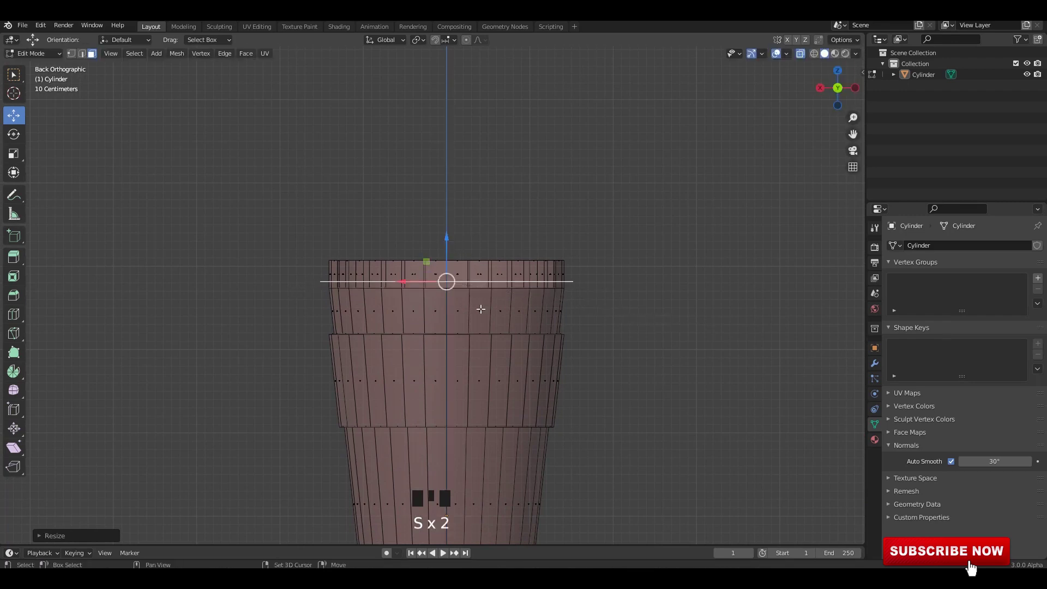
# Extrude the duplicated disc upward past the rim to form the lid's band, and scale its top face outward
pyautogui.keyDown('shift'); pyautogui.moveTo(480, 306); pyautogui.dragTo(466, 284, button='middle'); pyautogui.keyUp('shift')
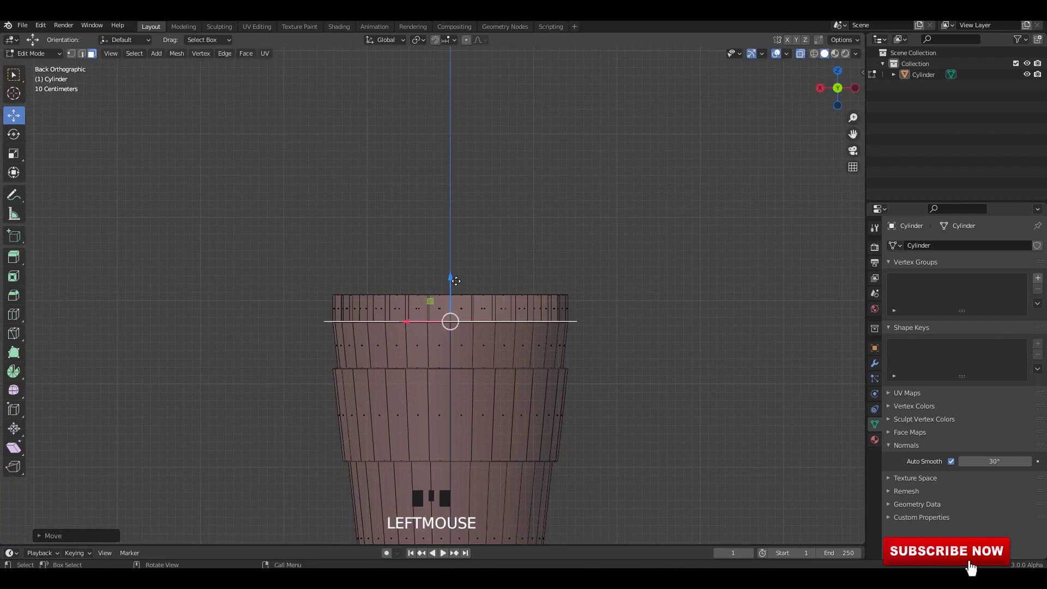
pyautogui.press('e')
pyautogui.click(463, 245)
pyautogui.scroll(-2, 548, 295)
pyautogui.keyDown('alt'); pyautogui.moveTo(545, 302); pyautogui.dragTo(518, 298, button='middle'); pyautogui.keyUp('alt')
pyautogui.scroll(1, 518, 298)
pyautogui.press('s')
pyautogui.click(548, 300)
# Scale the top face of the lid band down slightly and lower it to shorten the band
pyautogui.scroll(3, 673, 345)
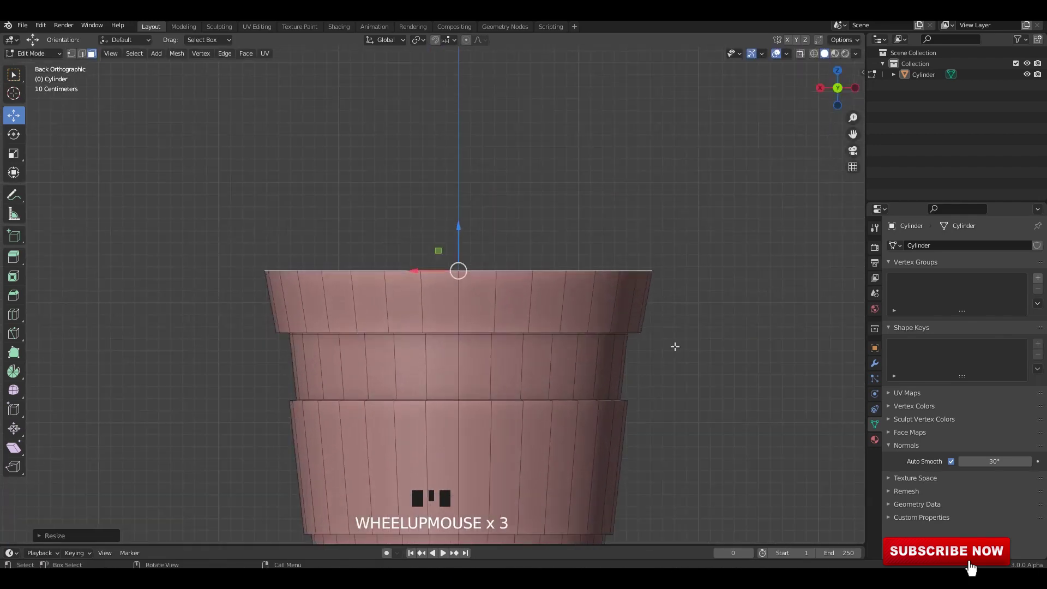
pyautogui.press('s')
pyautogui.click(652, 336)
pyautogui.moveTo(461, 231); pyautogui.dragTo(468, 248)
# Inset the lid band's top face by a thin margin and extrude the inner face upward as the lid's upper section
pyautogui.moveTo(468, 248); pyautogui.dragTo(718, 295, button='middle')
pyautogui.press('i')
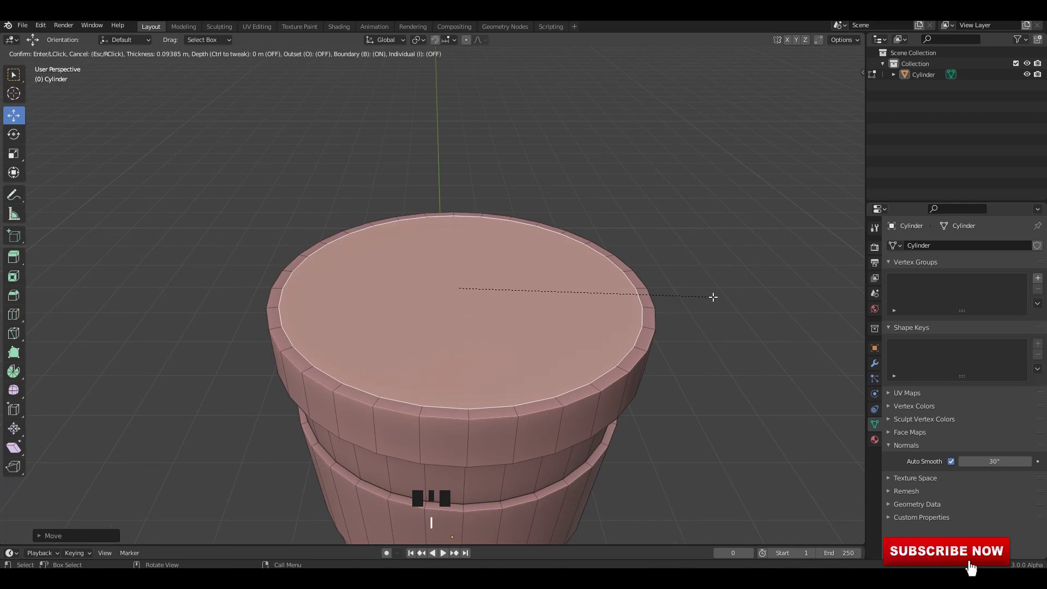
pyautogui.click(714, 296)
pyautogui.moveTo(647, 283); pyautogui.dragTo(584, 328, button='middle')
pyautogui.press('e')
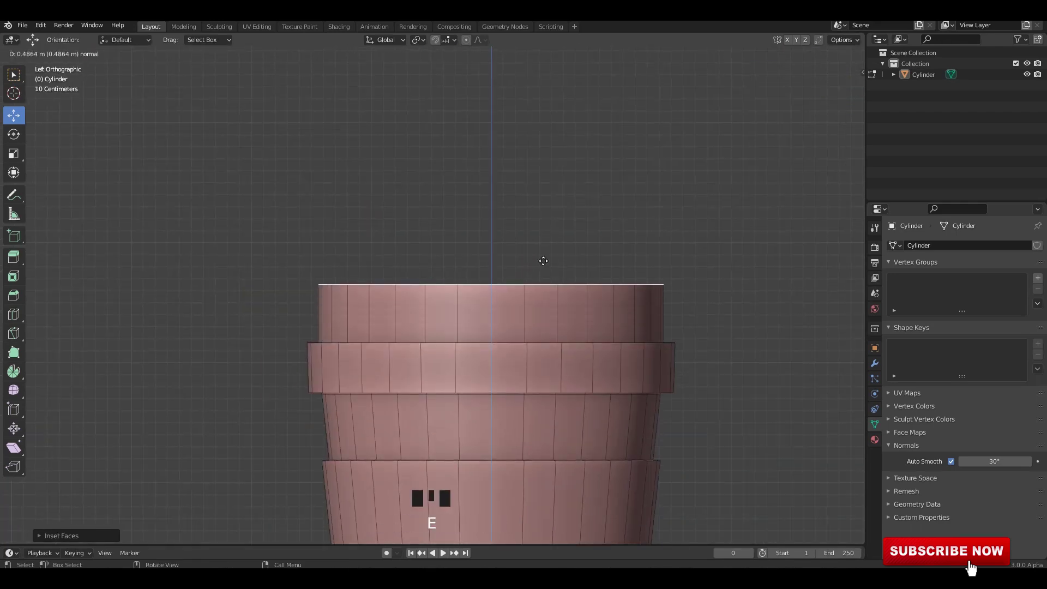
pyautogui.click(545, 254)
# Scale the raised top face inward to taper the lid's upper section
pyautogui.moveTo(666, 251); pyautogui.dragTo(697, 302, button='middle')
pyautogui.press('s')
pyautogui.click(696, 293)
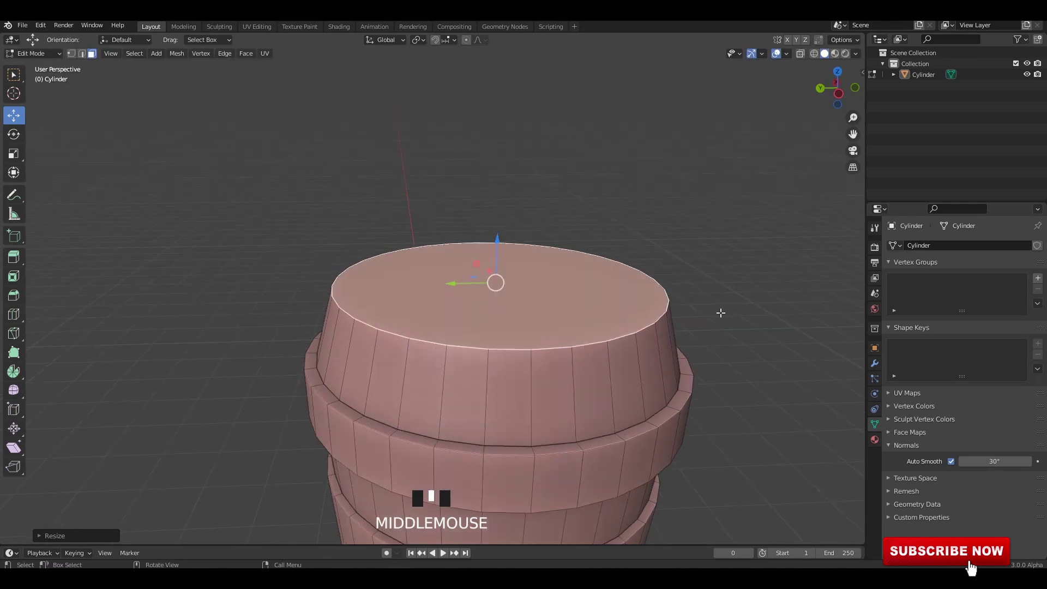
# Inset the lid's top face and extrude the inner face slightly downward to form a recess
pyautogui.press('i')
pyautogui.click(609, 283)
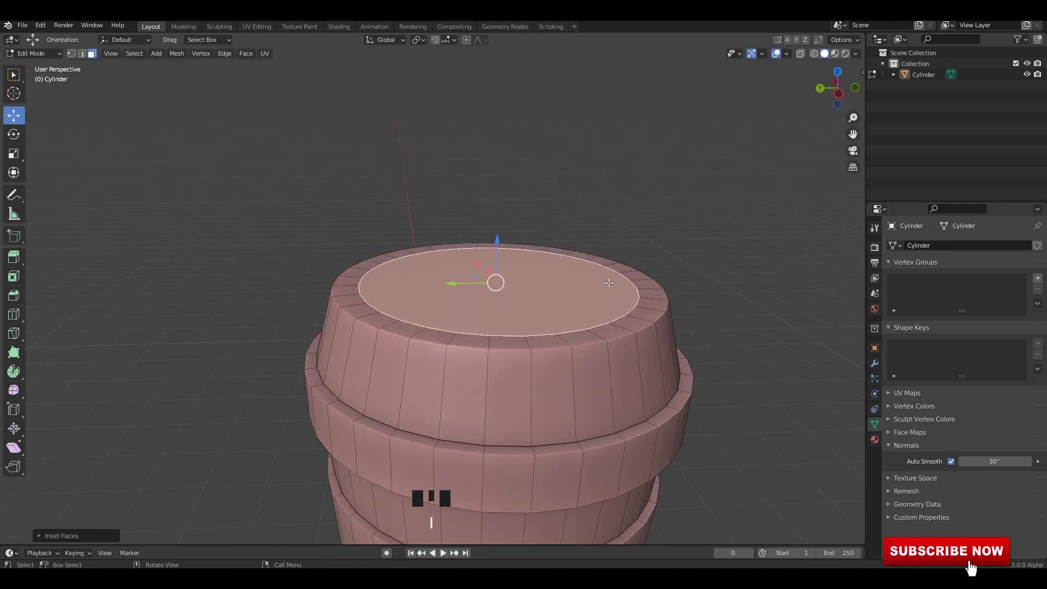
pyautogui.press('e')
pyautogui.click(595, 296)
# Round the lid's upper wall with a middle loop cut scaled outward and bevelled with two segments, and save the file
pyautogui.hotkey('ctrl', 'r')
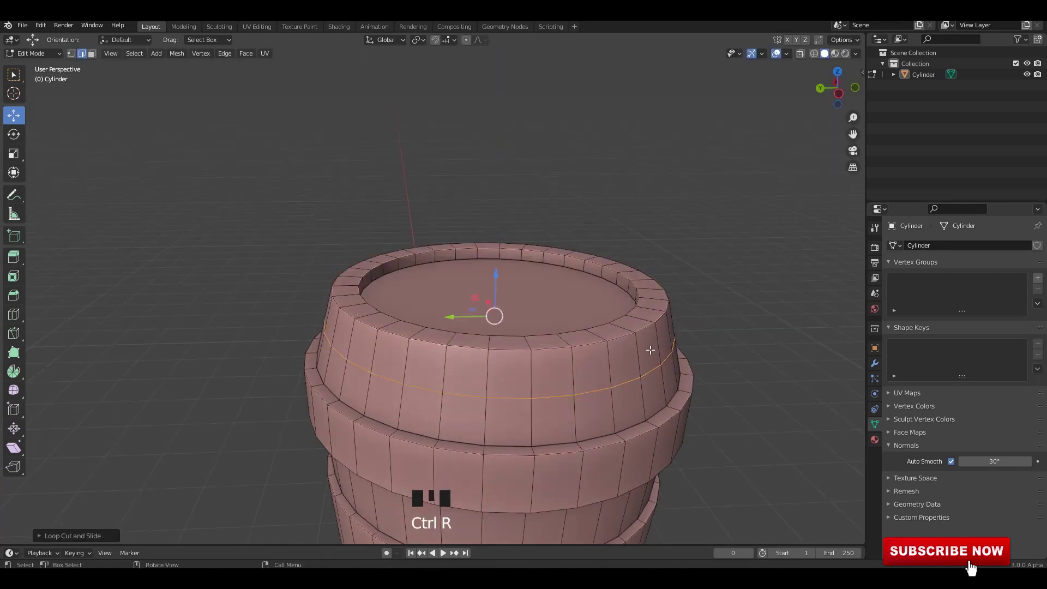
pyautogui.click(494, 327)
pyautogui.press('s')
pyautogui.click(736, 374)
pyautogui.moveTo(739, 371); pyautogui.dragTo(740, 360, button='middle')
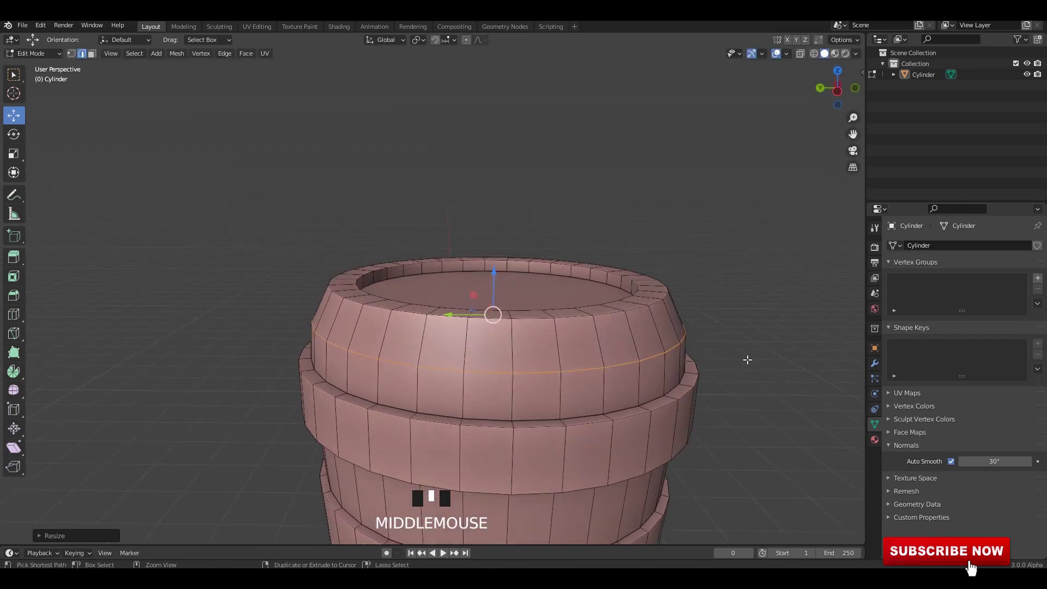
pyautogui.hotkey('ctrl', 'b')
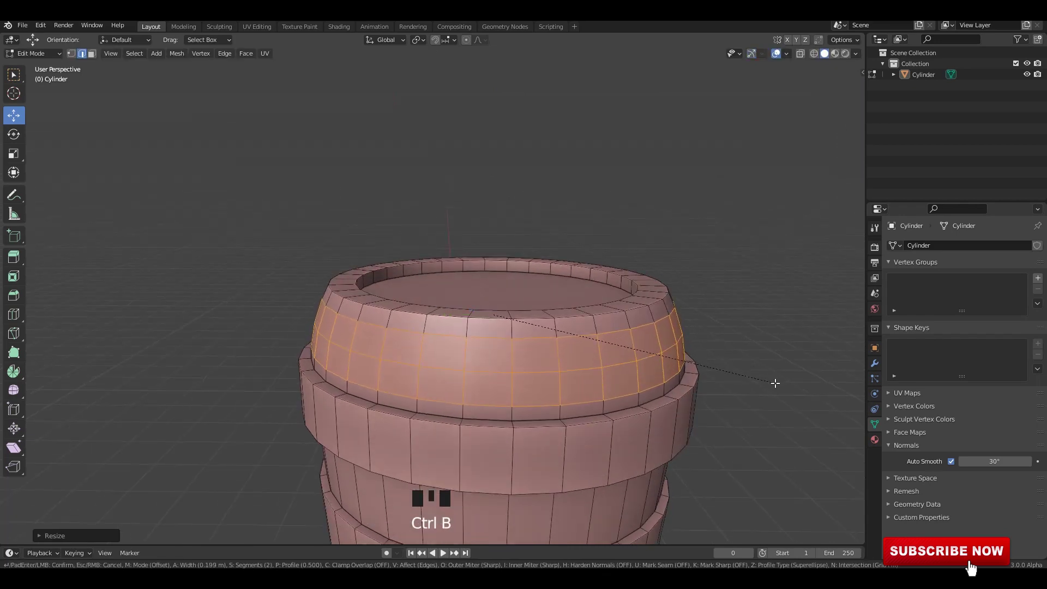
pyautogui.click(775, 384)
pyautogui.press('Tab')
pyautogui.keyDown('alt'); pyautogui.moveTo(738, 290); pyautogui.dragTo(587, 291, button='middle'); pyautogui.keyUp('alt')
pyautogui.hotkey('ctrl', 's')
# Inset the underside of the lid's band
pyautogui.scroll(2, 532, 306)
pyautogui.press('Tab')
pyautogui.scroll(3, 541, 280)
pyautogui.click(538, 257)
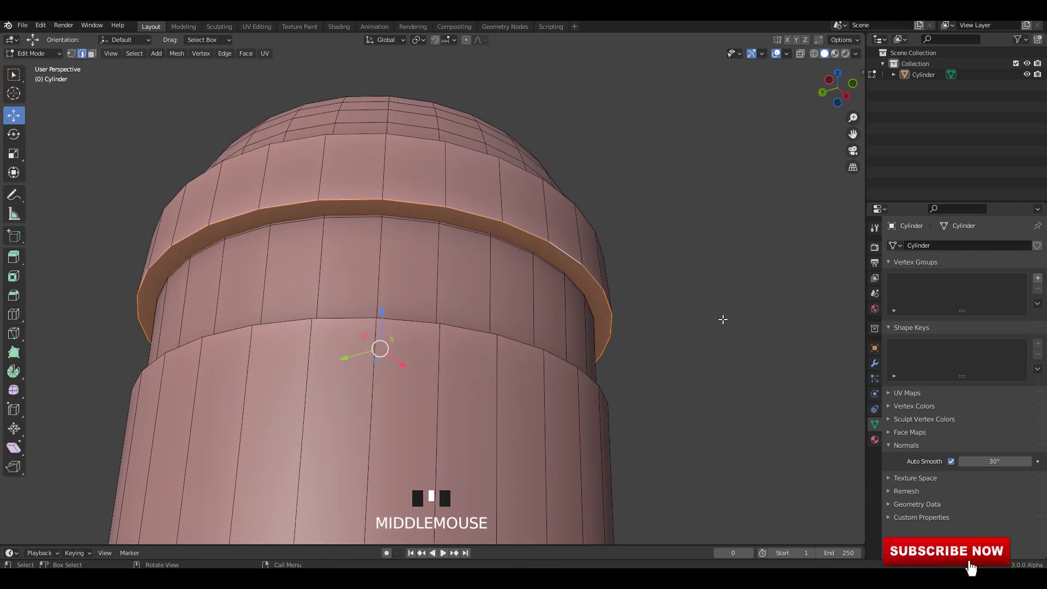
pyautogui.press('i')
pyautogui.click(703, 323)
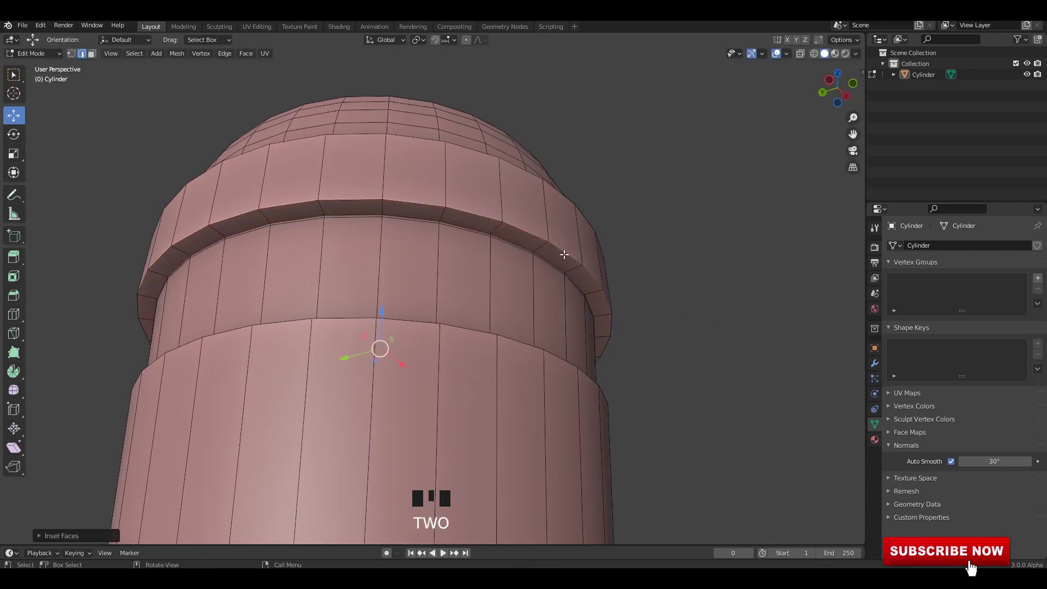
# Bevel the lower edge loop of the lid's band and save the file
pyautogui.keyDown('alt'); pyautogui.keyDown('shift'); pyautogui.click(540, 243); pyautogui.keyUp('shift'); pyautogui.keyUp('alt')
pyautogui.moveTo(631, 250); pyautogui.dragTo(610, 280, button='middle')
pyautogui.hotkey('ctrl', 'b')
pyautogui.click(686, 267)
pyautogui.press('Tab')
pyautogui.scroll(-2, 676, 268)
pyautogui.keyDown('shift'); pyautogui.moveTo(526, 237); pyautogui.dragTo(551, 302, button='middle'); pyautogui.keyUp('shift')
pyautogui.hotkey('ctrl', 's')
# Inset the recessed face in the lid's top to add a ring of supporting faces
pyautogui.press('Tab')
pyautogui.scroll(3, 553, 305)
pyautogui.keyDown('alt'); pyautogui.keyDown('shift'); pyautogui.click(572, 334); pyautogui.keyUp('shift'); pyautogui.keyUp('alt')
pyautogui.press('3')
pyautogui.click(584, 275)
pyautogui.press('i')
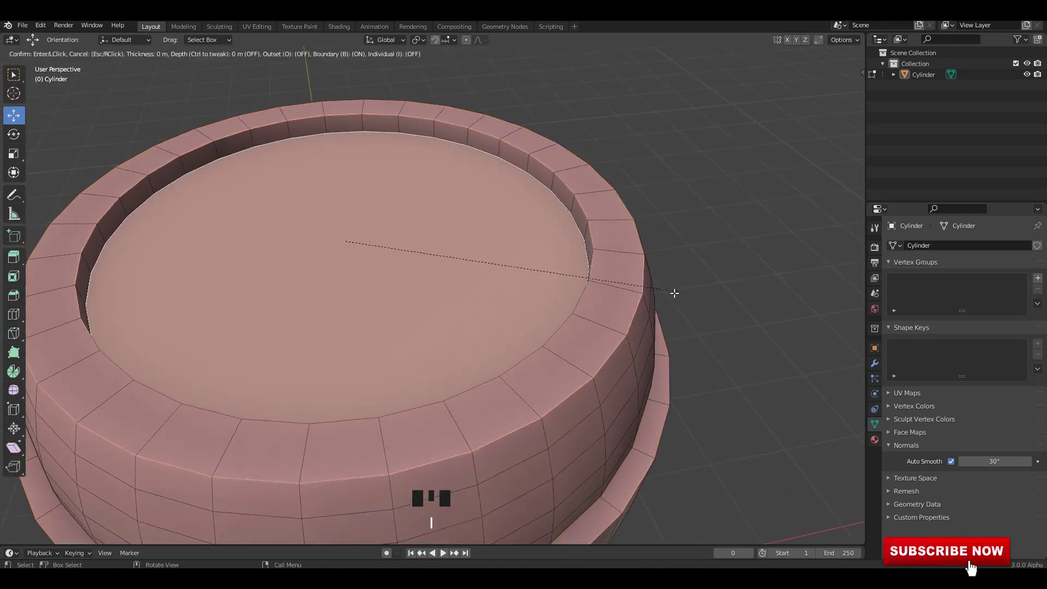
pyautogui.click(619, 299)
# Bevel the edge loops around the lid's top rim and along the upper side of its band, and save the file
pyautogui.press('2')
pyautogui.click(560, 206)
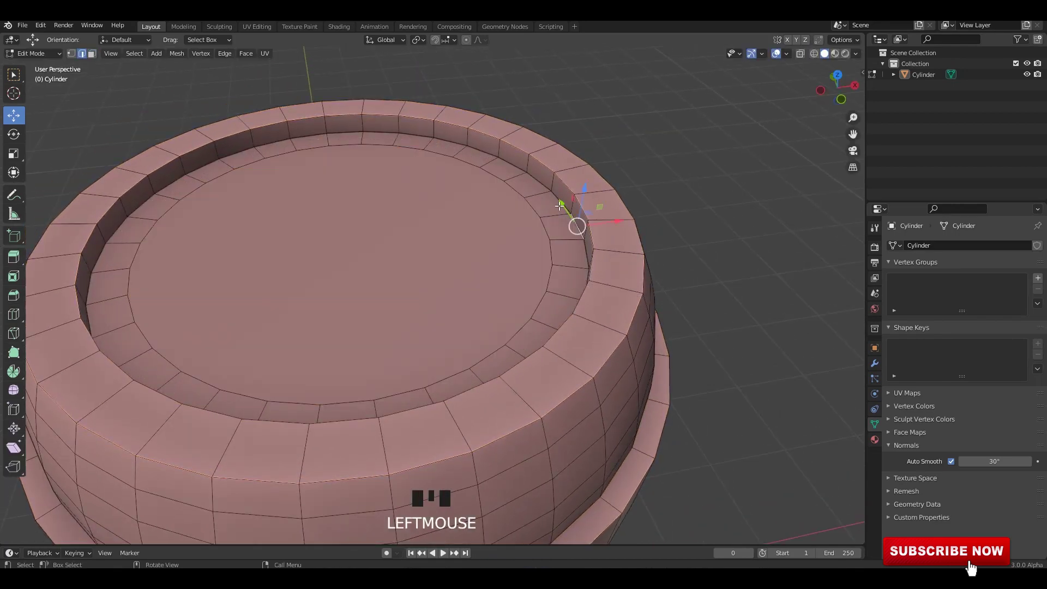
pyautogui.keyDown('alt'); pyautogui.keyDown('shift'); pyautogui.click(566, 187); pyautogui.keyUp('shift'); pyautogui.keyUp('alt')
pyautogui.keyDown('alt'); pyautogui.keyDown('shift'); pyautogui.click(625, 205); pyautogui.keyUp('shift'); pyautogui.keyUp('alt')
pyautogui.moveTo(622, 341); pyautogui.dragTo(608, 299, button='middle')
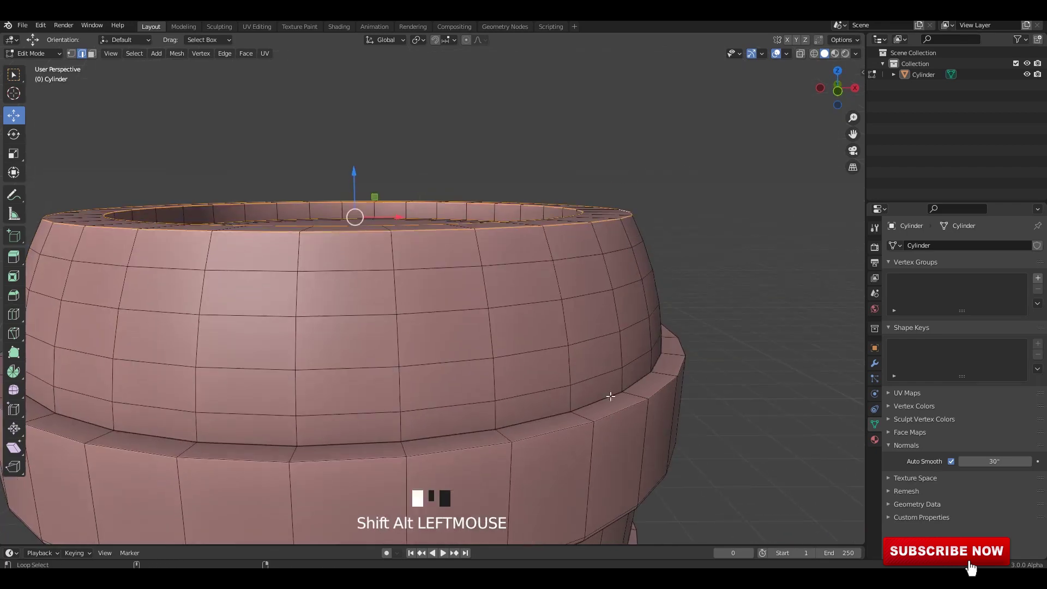
pyautogui.moveTo(627, 400); pyautogui.dragTo(689, 386, button='middle')
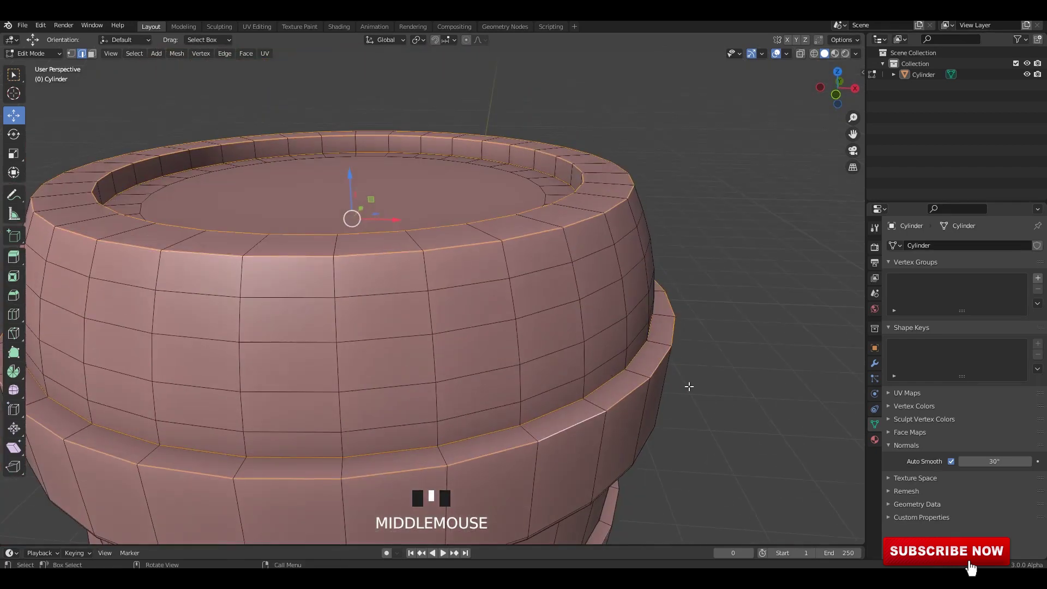
pyautogui.hotkey('ctrl', 'b')
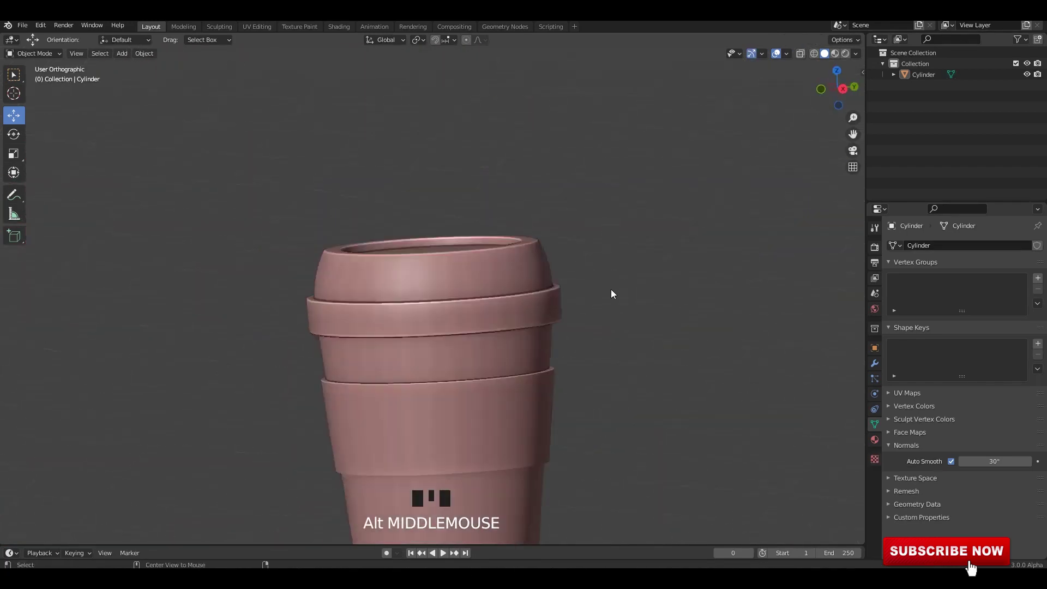
pyautogui.keyDown('shift'); pyautogui.moveTo(612, 292); pyautogui.dragTo(452, 306, button='middle'); pyautogui.keyUp('shift')
pyautogui.hotkey('ctrl', 's')
# Add a loop cut around the cup body below the sleeve and slide it a little lower
pyautogui.press('Tab')
pyautogui.scroll(5, 452, 305)
pyautogui.moveTo(524, 299); pyautogui.dragTo(505, 285, button='middle')
pyautogui.keyDown('alt'); pyautogui.click(524, 294); pyautogui.keyUp('alt')
pyautogui.scroll(-2, 512, 346)
pyautogui.hotkey('ctrl', 'r')
pyautogui.click(476, 324)
pyautogui.rightClick(478, 326)
pyautogui.keyDown('alt'); pyautogui.moveTo(479, 327); pyautogui.dragTo(565, 339, button='middle'); pyautogui.keyUp('alt')
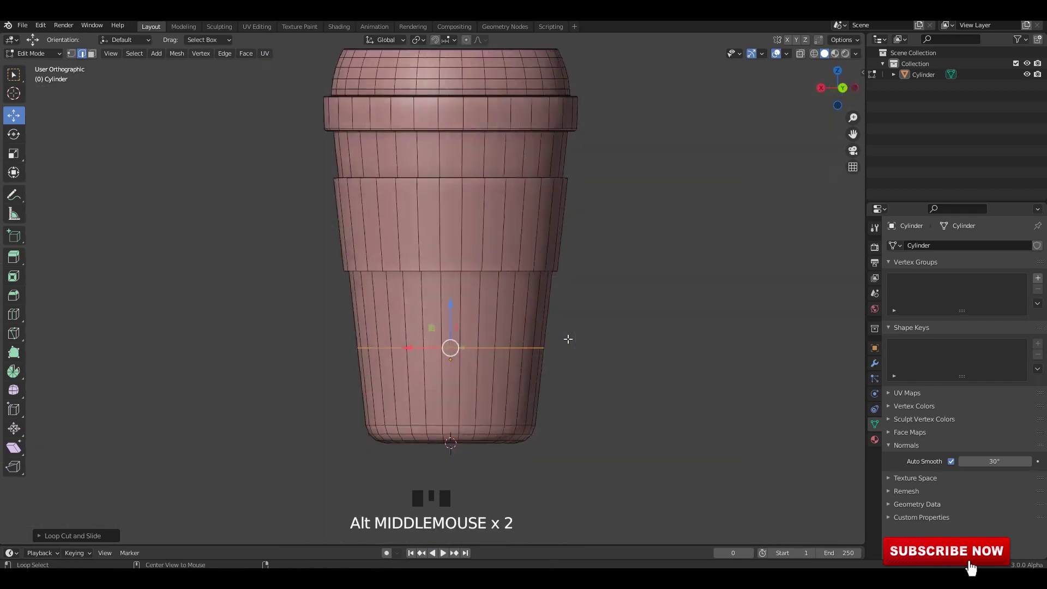
pyautogui.press('g')
pyautogui.press('g')
pyautogui.click(472, 362)
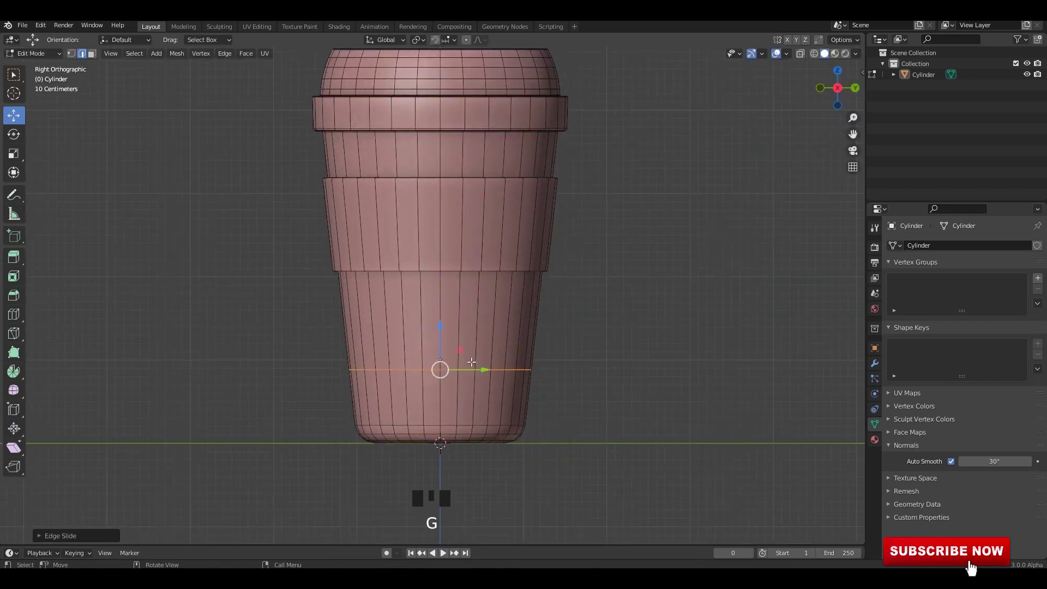
# Bevel the loop into a wide band with one segment and extrude the band slightly outward along its normals
pyautogui.hotkey('ctrl', 'b')
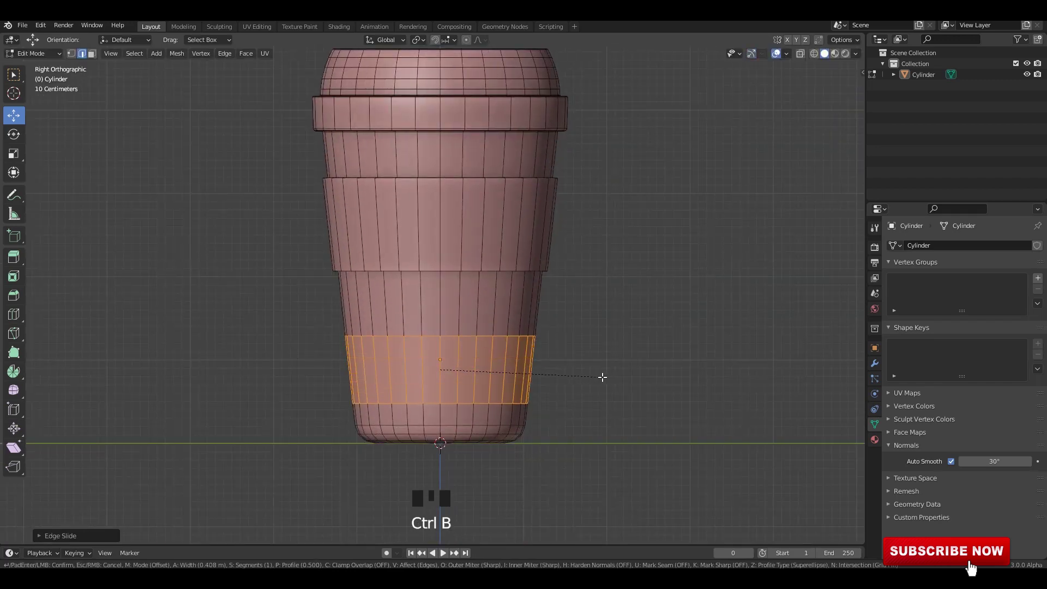
pyautogui.click(602, 378)
pyautogui.moveTo(578, 368); pyautogui.dragTo(515, 403, button='middle')
pyautogui.press('e')
pyautogui.rightClick(529, 377)
pyautogui.hotkey('alt', 's')
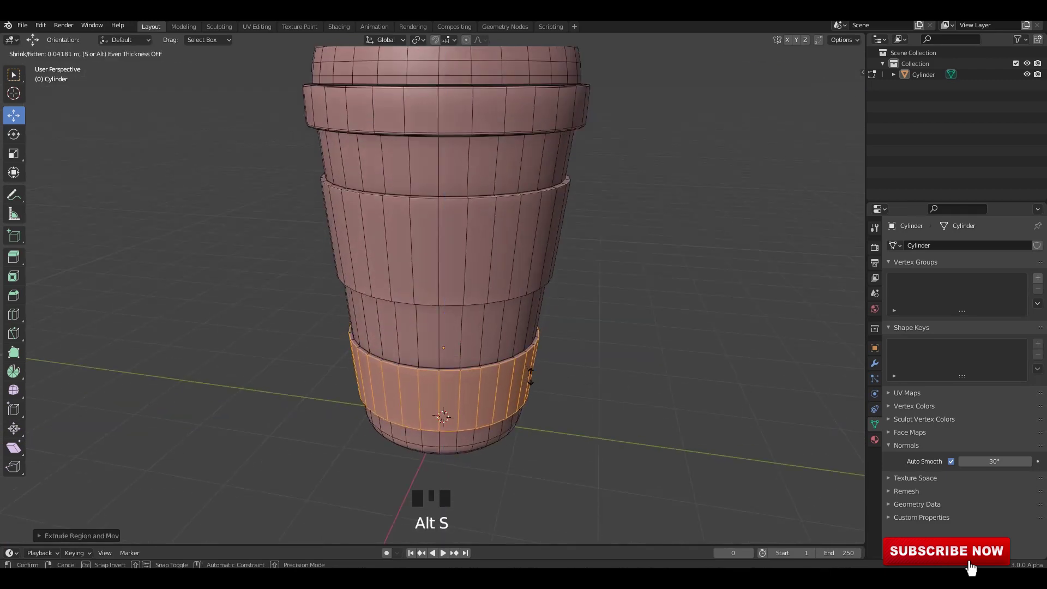
pyautogui.click(531, 375)
# Bevel the upper and lower outer edge loops of the sleeve and the lower band slightly, and save the file
pyautogui.moveTo(533, 362); pyautogui.dragTo(517, 277, button='middle')
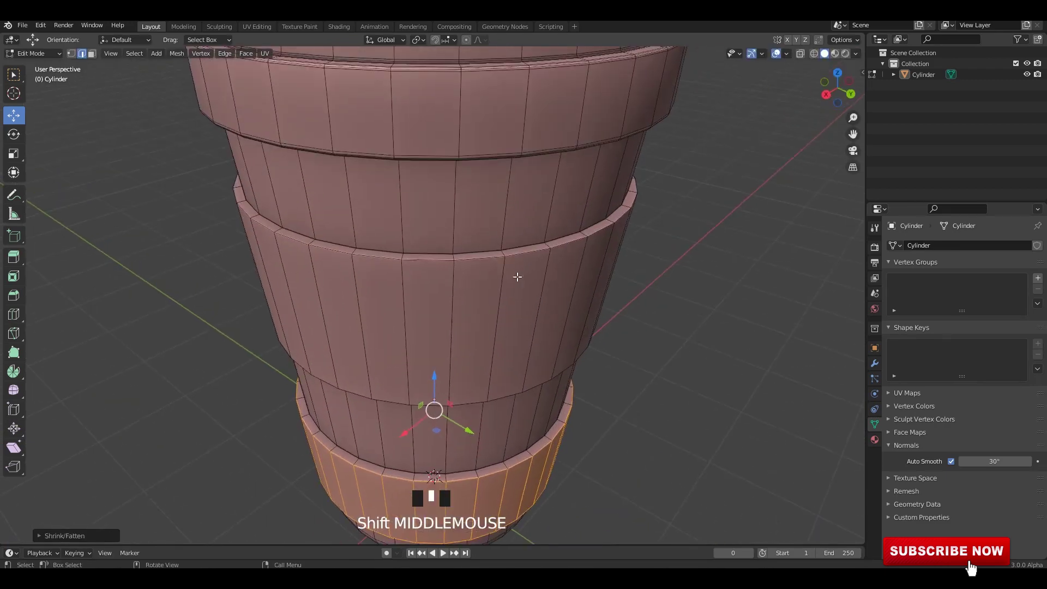
pyautogui.keyDown('alt'); pyautogui.keyDown('shift'); pyautogui.click(532, 254); pyautogui.keyUp('shift'); pyautogui.keyUp('alt')
pyautogui.moveTo(491, 328); pyautogui.dragTo(551, 208, button='middle')
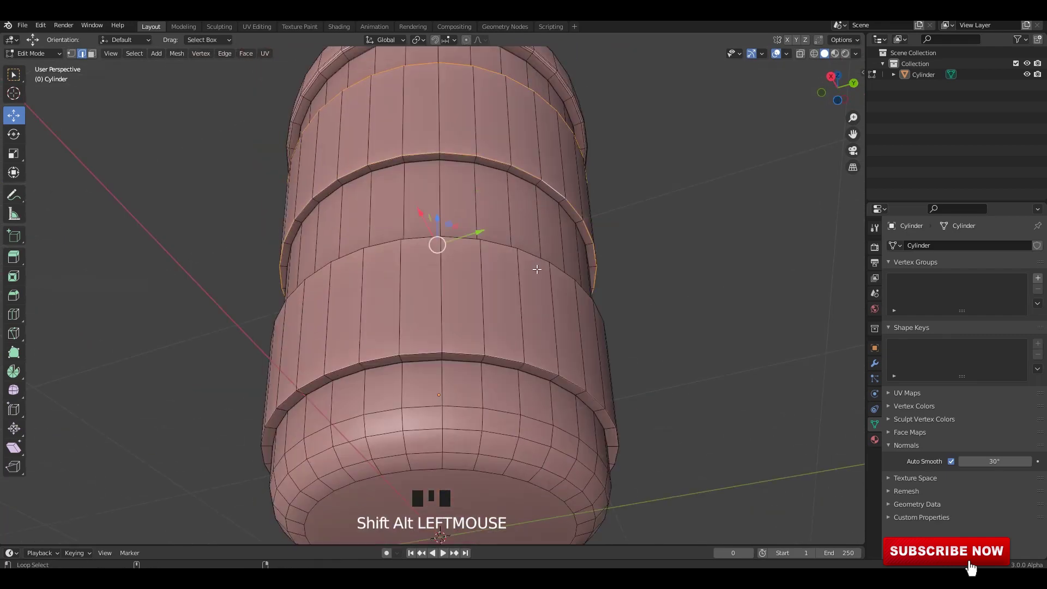
pyautogui.keyDown('shift'); pyautogui.moveTo(562, 306); pyautogui.dragTo(659, 343, button='middle'); pyautogui.keyUp('shift')
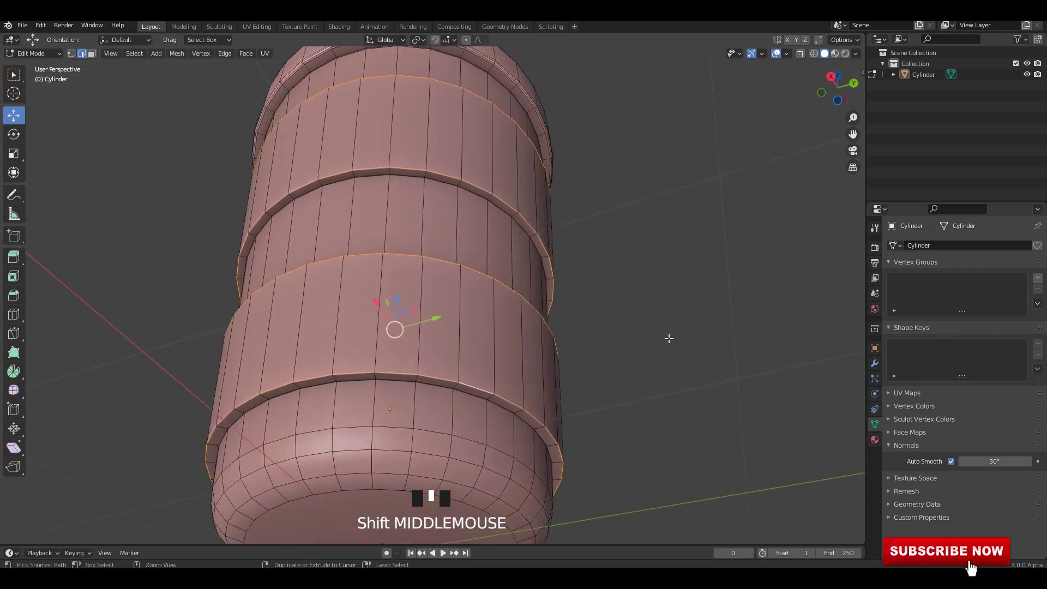
pyautogui.hotkey('ctrl', 'b')
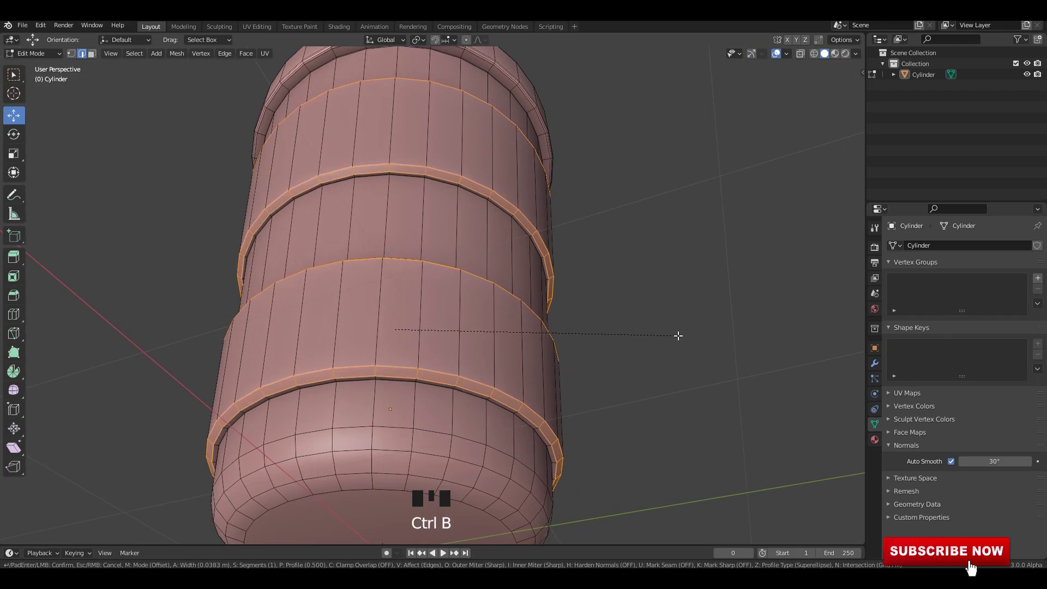
pyautogui.click(675, 333)
pyautogui.press('Tab')
pyautogui.moveTo(666, 301); pyautogui.dragTo(568, 309, button='middle')
pyautogui.scroll(-3, 545, 289)
pyautogui.hotkey('ctrl', 's')
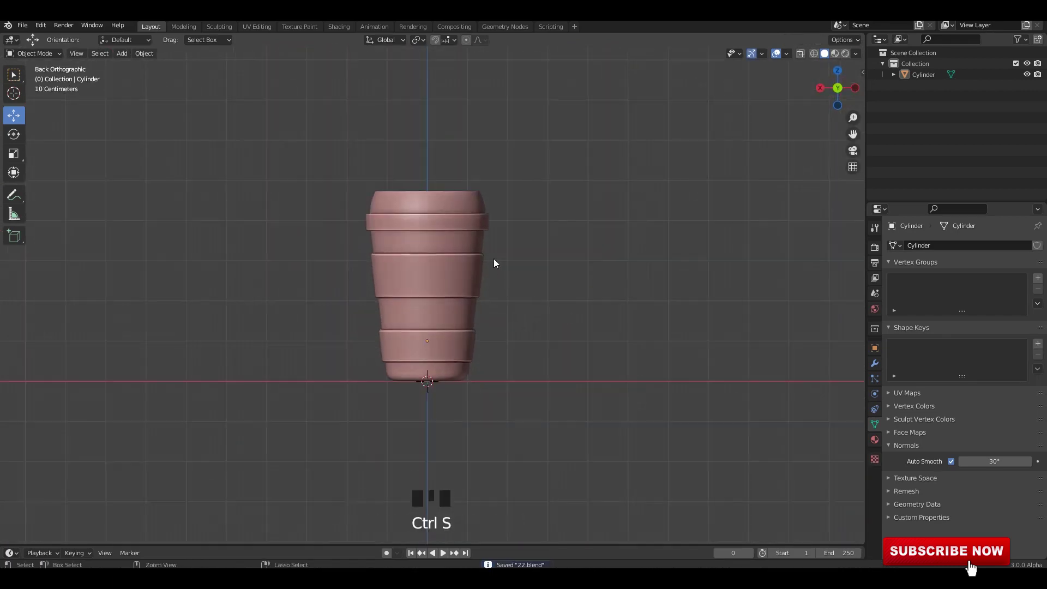
# Save the file and move the finished cup diagonally away from the world origin in top view
pyautogui.moveTo(493, 258); pyautogui.dragTo(514, 333, button='middle')
pyautogui.hotkey('ctrl', 's')
pyautogui.click(453, 282)
pyautogui.moveTo(431, 293); pyautogui.dragTo(353, 209)
pyautogui.click(358, 204)
pyautogui.click(356, 203)
pyautogui.hotkey('shift', 'a')
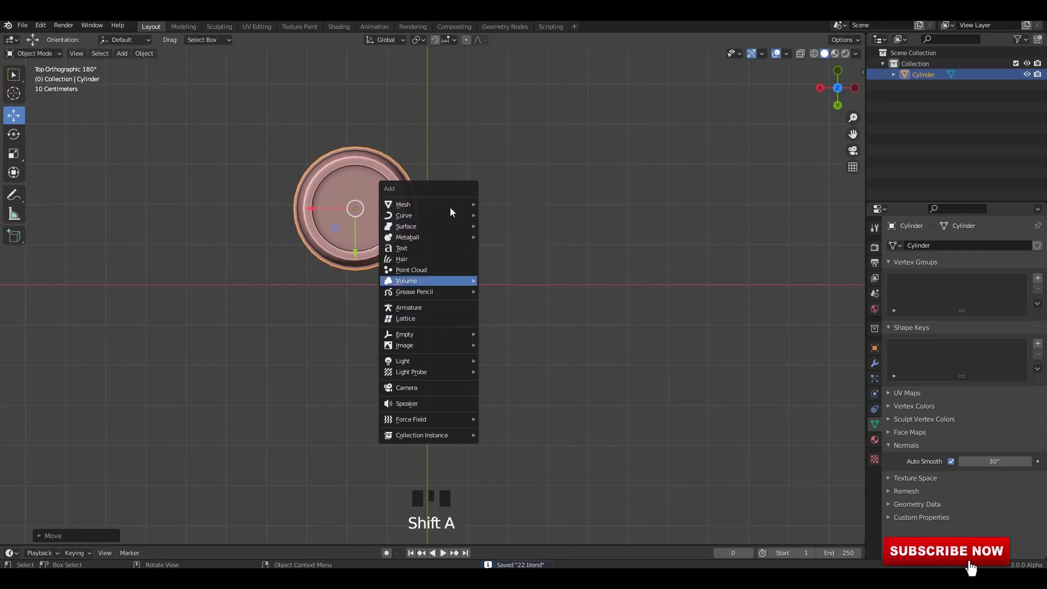
pyautogui.moveTo(426, 205)
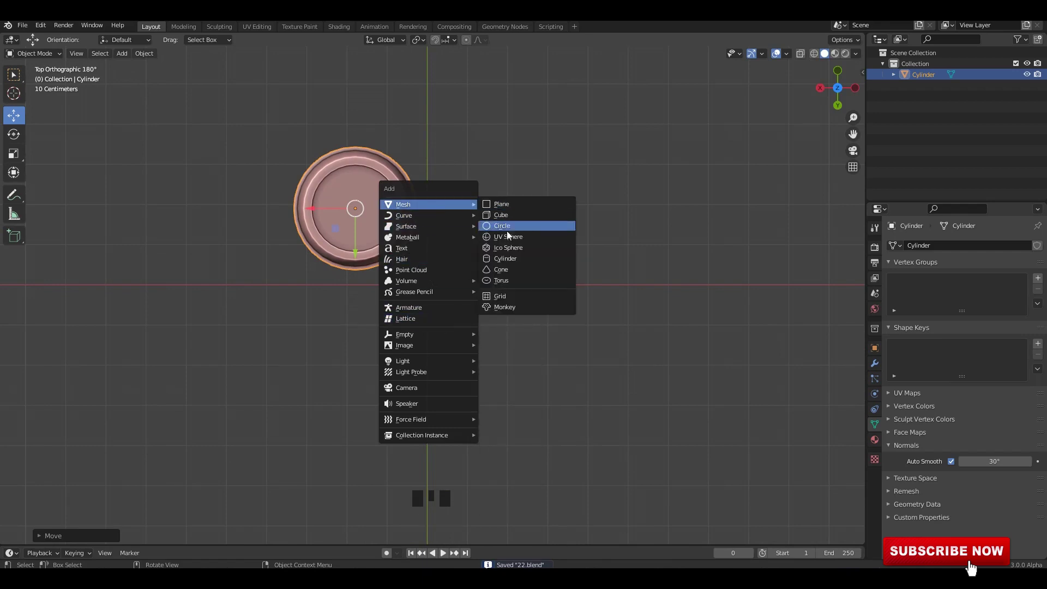
pyautogui.click(508, 258)
pyautogui.scroll(2, 515, 258)
pyautogui.moveTo(516, 257)
pyautogui.keyDown('alt'); pyautogui.mouseDown(button='middle')
pyautogui.moveTo(404, 233)
pyautogui.moveTo(497, 256)
pyautogui.mouseUp(button='middle'); pyautogui.keyUp('alt')
pyautogui.scroll(-4, 497, 256)
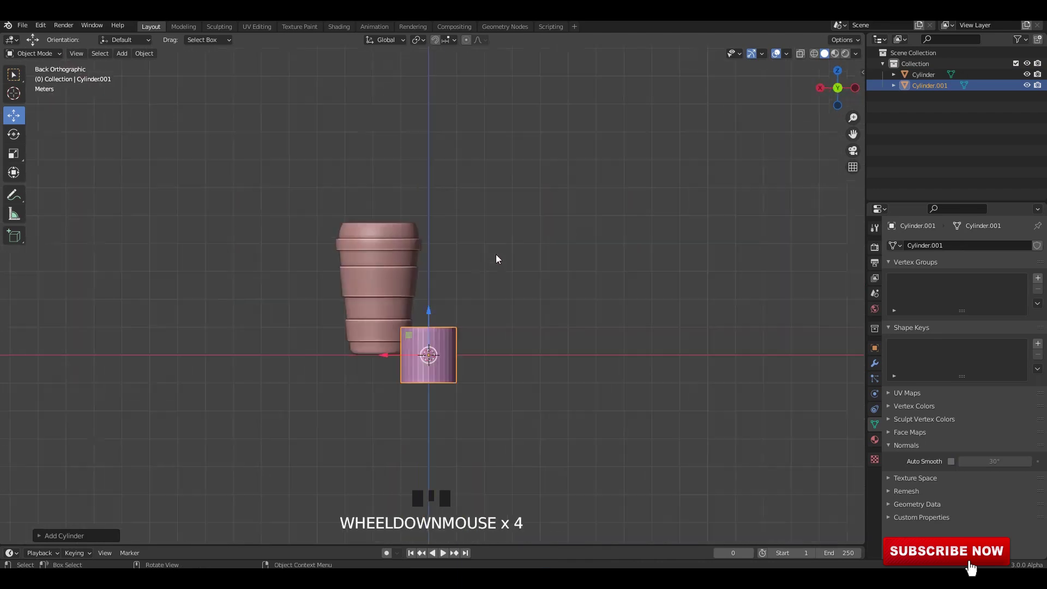
pyautogui.press('/')
pyautogui.scroll(-4, 414, 261)
pyautogui.keyDown('shift'); pyautogui.moveTo(427, 271); pyautogui.dragTo(432, 323, button='middle'); pyautogui.keyUp('shift')
pyautogui.moveTo(434, 299); pyautogui.dragTo(436, 167)
pyautogui.press('s')
pyautogui.press('z')
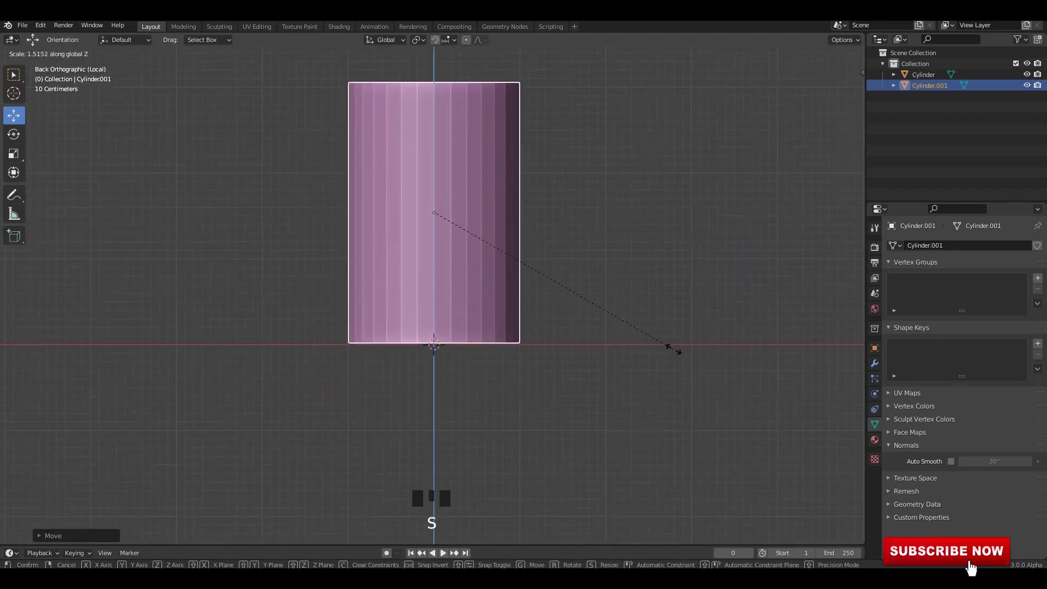
pyautogui.click(676, 350)
pyautogui.rightClick(485, 203)
pyautogui.click(477, 201)
pyautogui.moveTo(480, 202)
pyautogui.mouseDown(button='middle')
pyautogui.moveTo(497, 208)
pyautogui.moveTo(509, 290)
pyautogui.moveTo(503, 245)
pyautogui.mouseUp(button='middle')
pyautogui.click(951, 461)
pyautogui.scroll(-3, 516, 226)
pyautogui.hotkey('ctrl', 's')
pyautogui.scroll(3, 447, 241)
pyautogui.moveTo(447, 241); pyautogui.dragTo(460, 335, button='middle')
pyautogui.scroll(-3, 462, 267)
pyautogui.press('Tab')
pyautogui.click(459, 262)
pyautogui.press('Delete')
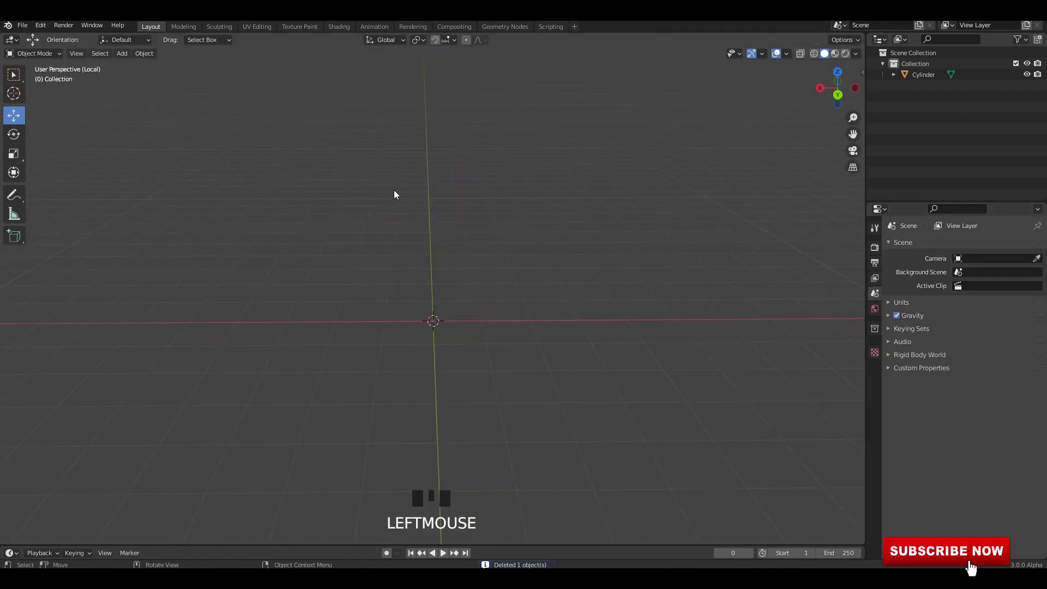
# Add a cylinder with 8 vertices, 1 m radius and 2 m depth at the world origin
pyautogui.hotkey('shift', 'a')
pyautogui.moveTo(391, 185)
pyautogui.click(436, 240)
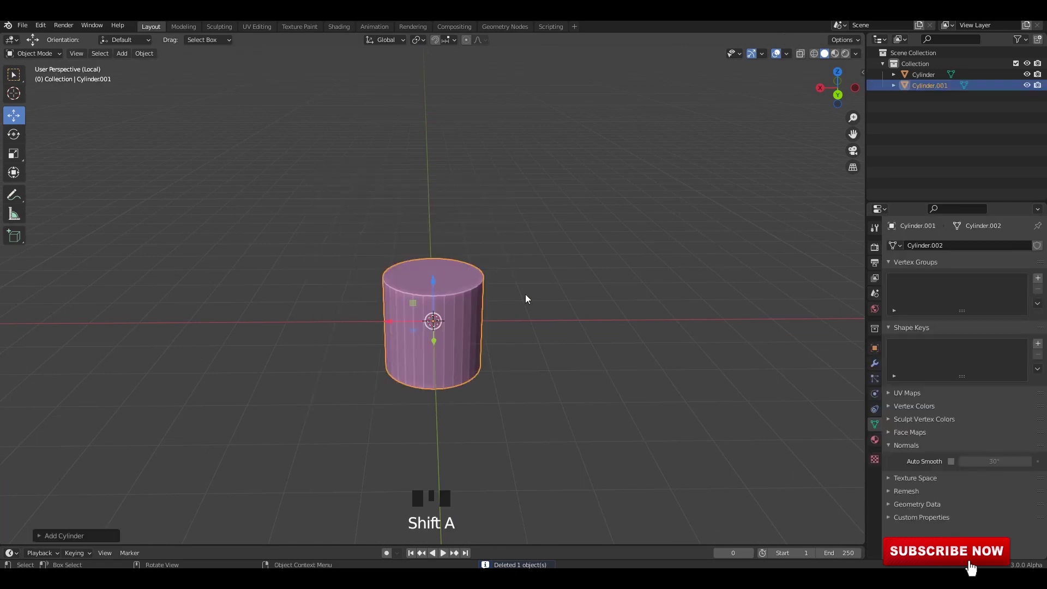
pyautogui.click(44, 536)
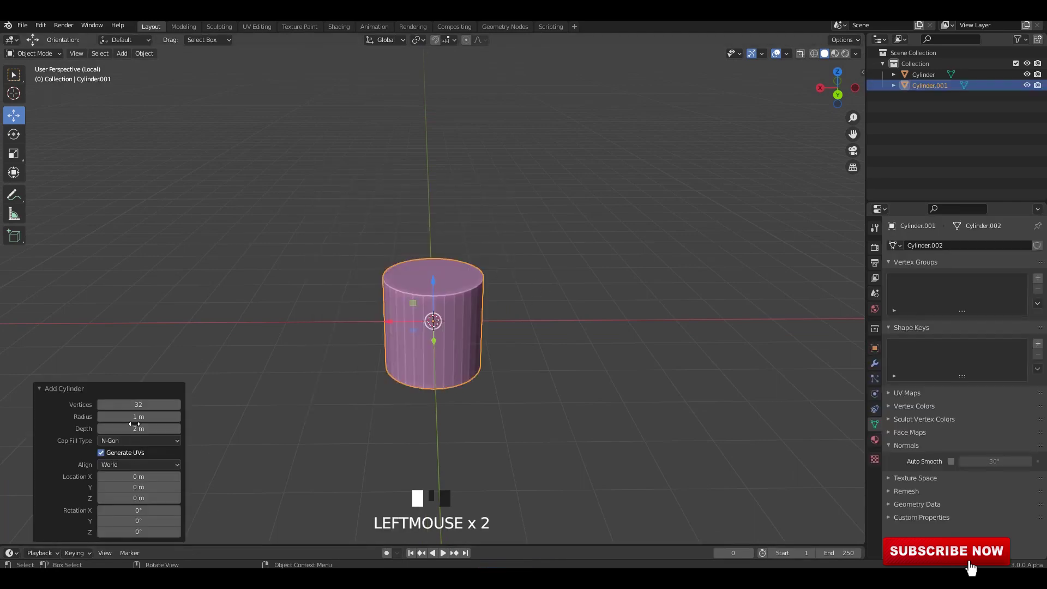
pyautogui.press('Return')
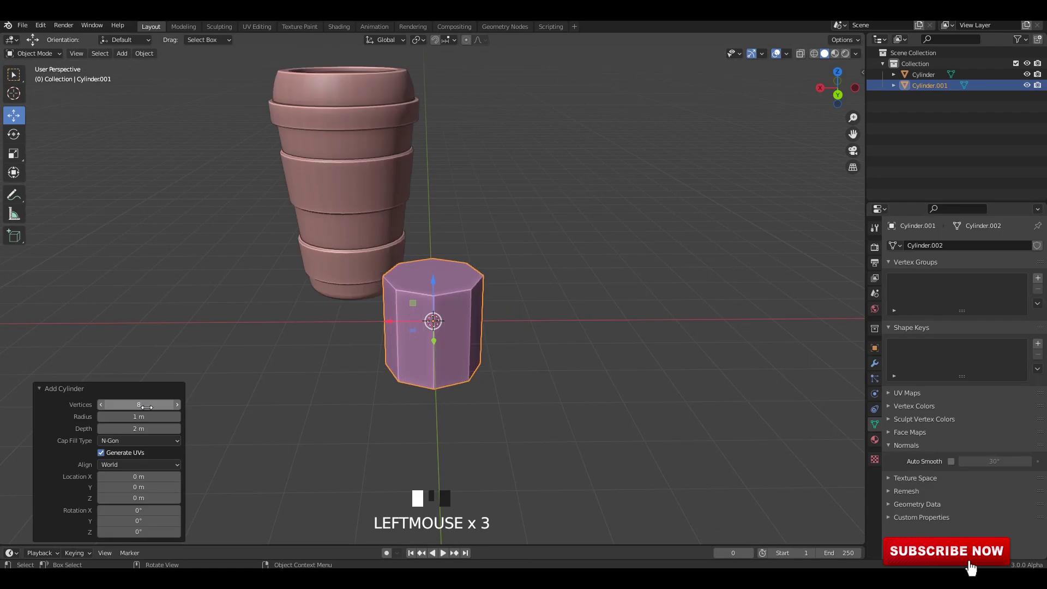
pyautogui.click(426, 302)
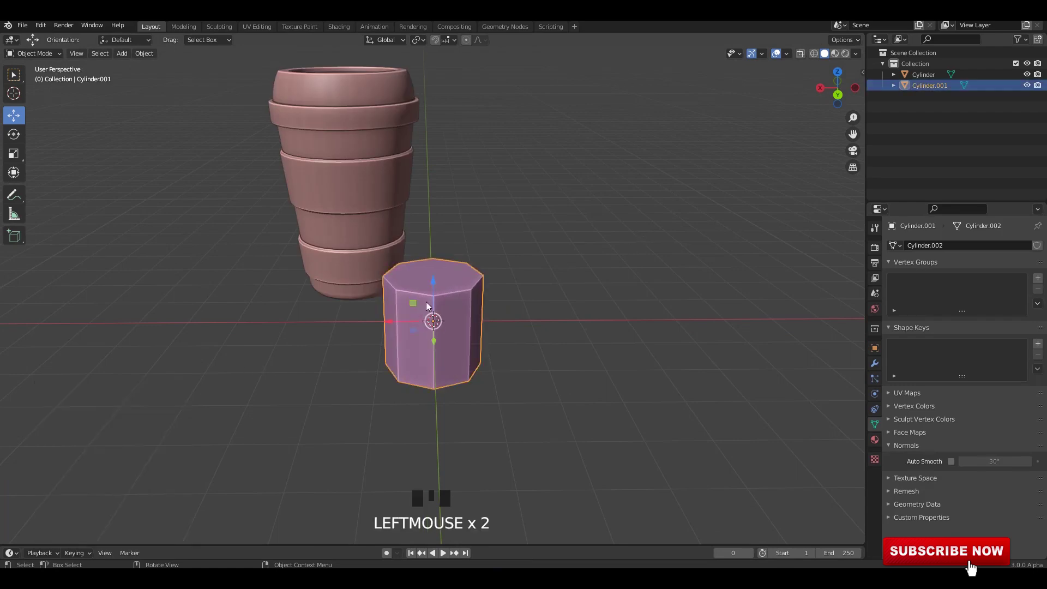
# Isolate the octagonal cylinder, extrude its bottom face about 0.2 m downward, and select the new ring of side faces
pyautogui.press('/')
pyautogui.scroll(-2, 468, 283)
pyautogui.moveTo(468, 282); pyautogui.dragTo(476, 347, button='middle')
pyautogui.press('Tab')
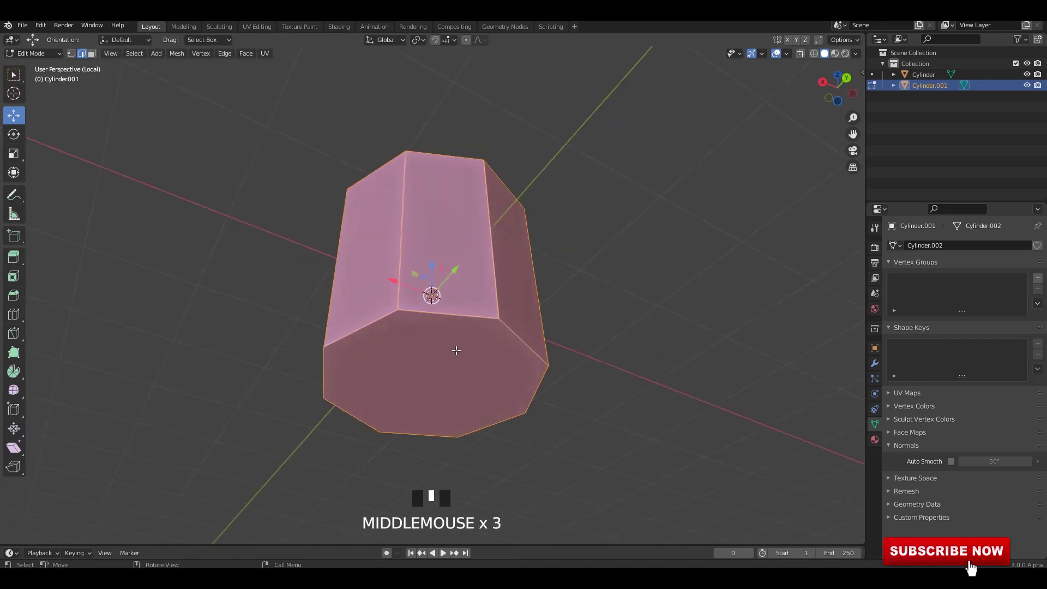
pyautogui.press('3')
pyautogui.click(456, 351)
pyautogui.keyDown('alt'); pyautogui.moveTo(547, 347); pyautogui.dragTo(435, 366, button='middle'); pyautogui.keyUp('alt')
pyautogui.keyDown('shift'); pyautogui.moveTo(435, 366); pyautogui.dragTo(467, 335, button='middle'); pyautogui.keyUp('shift')
pyautogui.press('e')
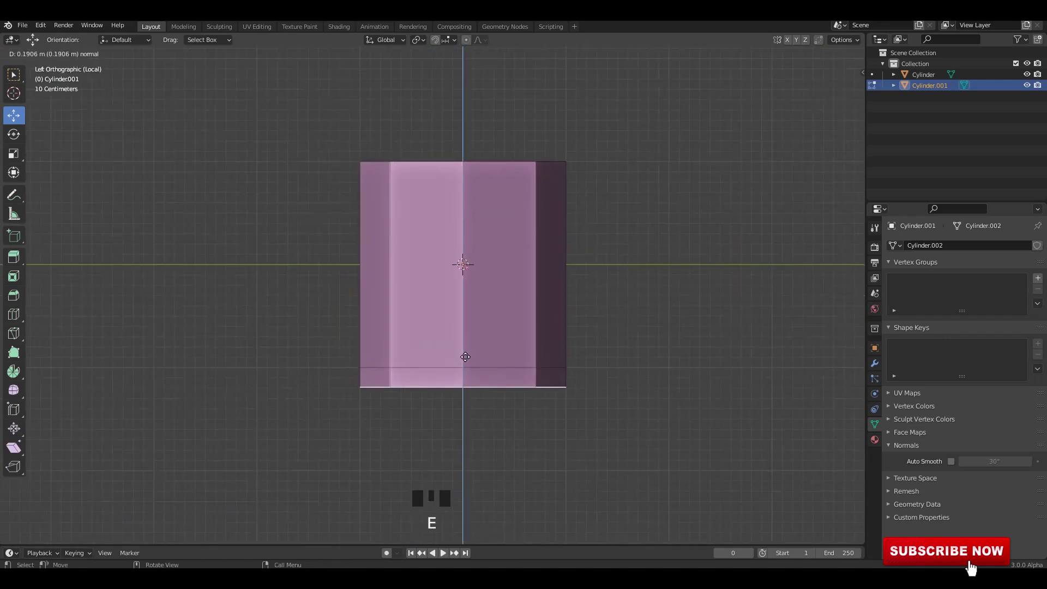
pyautogui.click(468, 360)
pyautogui.click(467, 377)
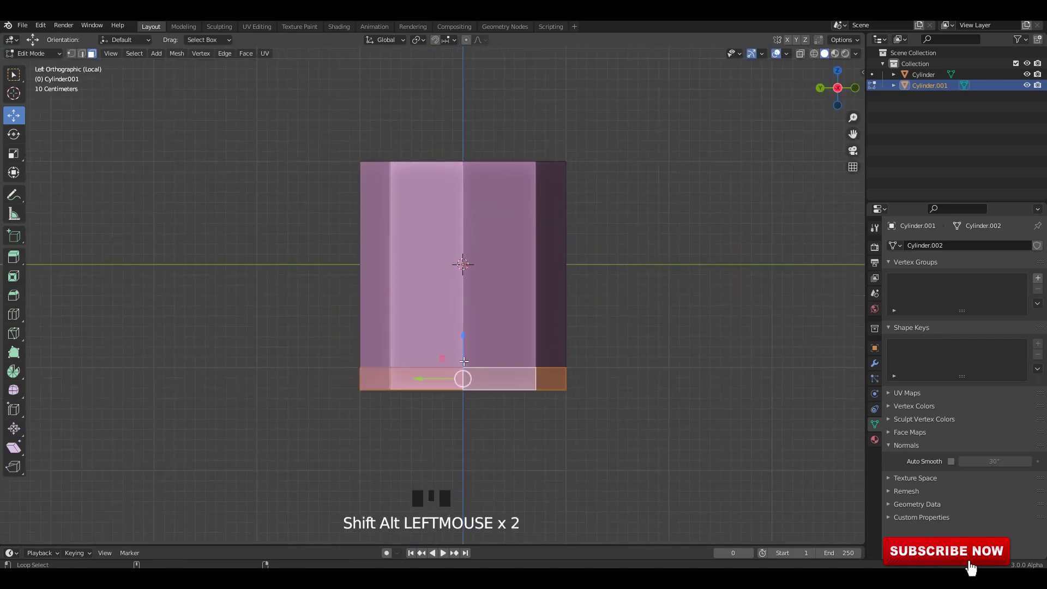
# Duplicate the bottom ring of side faces in place, extrude it and fatten it outward about 0.055 m with even offset
pyautogui.moveTo(464, 361); pyautogui.dragTo(516, 308, button='middle')
pyautogui.hotkey('shift', 'd')
pyautogui.rightClick(495, 334)
pyautogui.press('e')
pyautogui.rightClick(506, 342)
pyautogui.hotkey('alt', 's')
pyautogui.click(507, 339)
pyautogui.scroll(2, 507, 339)
pyautogui.moveTo(478, 378); pyautogui.dragTo(497, 403, button='middle')
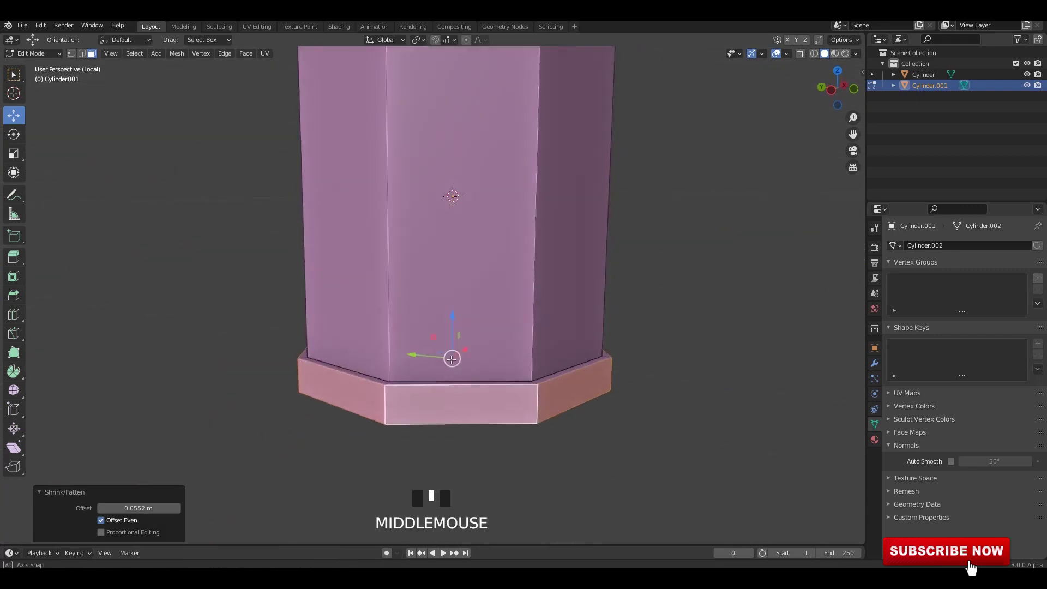
# Add a centred loop cut around the thickened band at the cylinder's base
pyautogui.scroll(1, 504, 415)
pyautogui.click(557, 435)
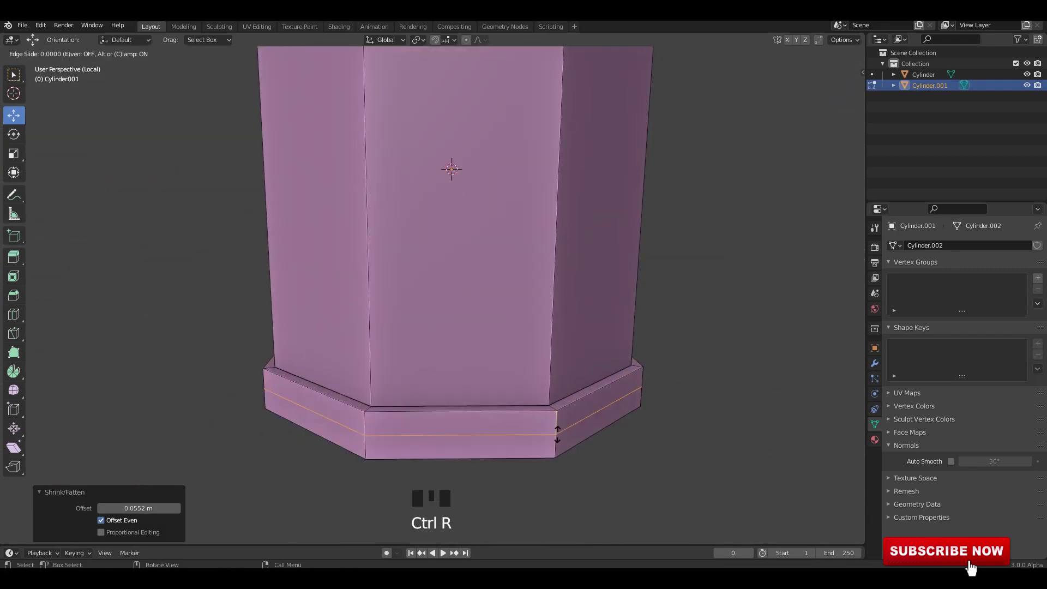
pyautogui.click(555, 431)
# Extrude the lower half of the band's outer faces and fatten them outward about 0.019 m
pyautogui.click(461, 443)
pyautogui.keyDown('alt'); pyautogui.keyDown('shift'); pyautogui.click(523, 445); pyautogui.keyUp('shift'); pyautogui.keyUp('alt')
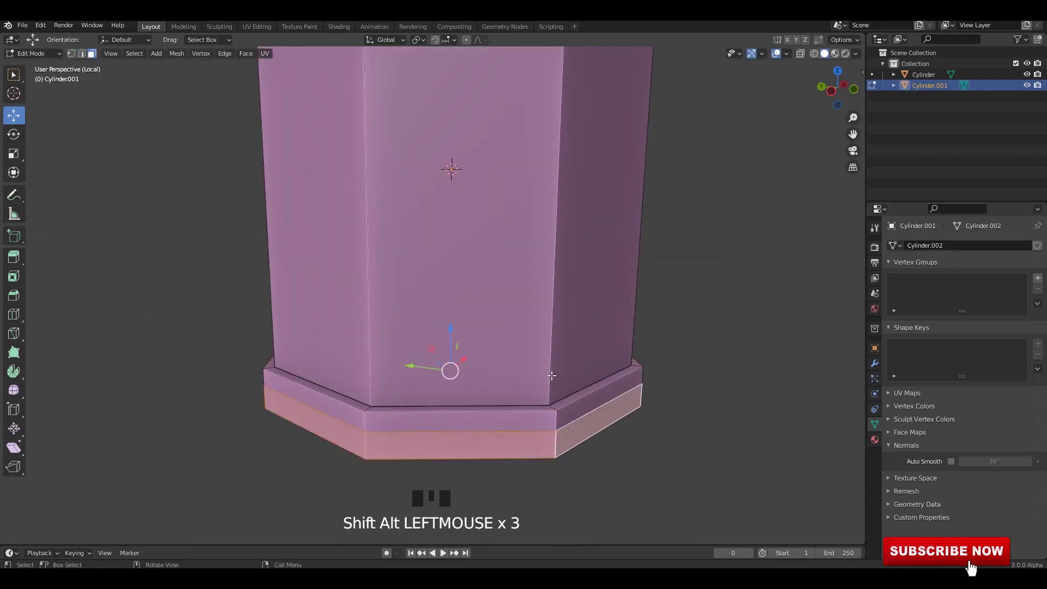
pyautogui.press('e')
pyautogui.rightClick(543, 380)
pyautogui.hotkey('alt', 's')
pyautogui.click(544, 379)
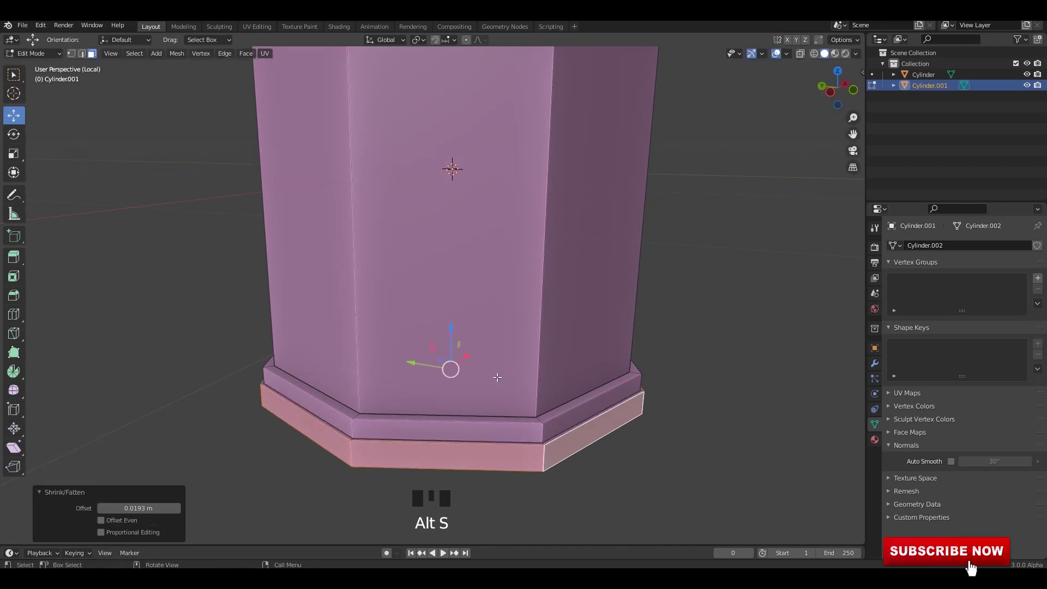
pyautogui.click(299, 480)
# Check the stepped base band in object mode and save the file
pyautogui.press('Tab')
pyautogui.scroll(-3, 629, 355)
pyautogui.keyDown('alt'); pyautogui.moveTo(629, 355); pyautogui.dragTo(543, 338, button='middle'); pyautogui.keyUp('alt')
pyautogui.scroll(2, 575, 397)
pyautogui.press('Tab')
pyautogui.hotkey('ctrl', 's')
# Try to bevel all edges of the cylinder's main body with one segment
pyautogui.scroll(-3, 603, 322)
pyautogui.keyDown('shift'); pyautogui.moveTo(584, 236); pyautogui.dragTo(540, 273, button='middle'); pyautogui.keyUp('shift')
pyautogui.click(518, 267)
pyautogui.press('l')
pyautogui.keyDown('shift'); pyautogui.moveTo(540, 272); pyautogui.dragTo(627, 316, button='middle'); pyautogui.keyUp('shift')
pyautogui.hotkey('ctrl', 'b')
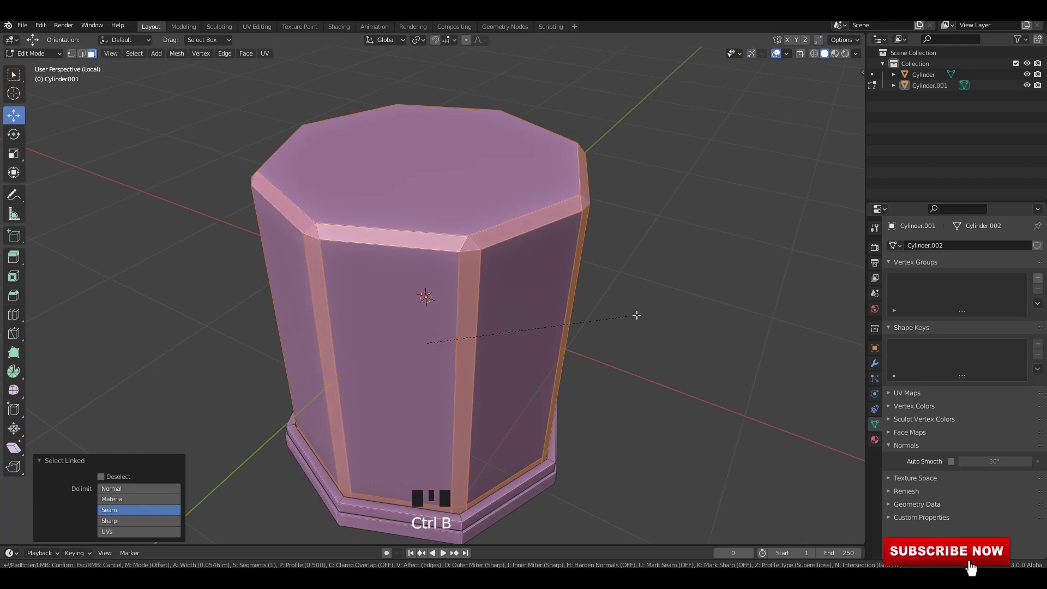
pyautogui.click(631, 313)
pyautogui.press('Tab')
pyautogui.moveTo(631, 313); pyautogui.dragTo(550, 302, button='middle')
pyautogui.hotkey('ctrl', 'z')
pyautogui.hotkey('ctrl', 'z')
pyautogui.hotkey('ctrl', 'z')
# Save the file and try to bevel the body's side faces selected in see-through display
pyautogui.moveTo(356, 234); pyautogui.dragTo(475, 238, button='middle')
pyautogui.click(427, 236)
pyautogui.hotkey('ctrl', 's')
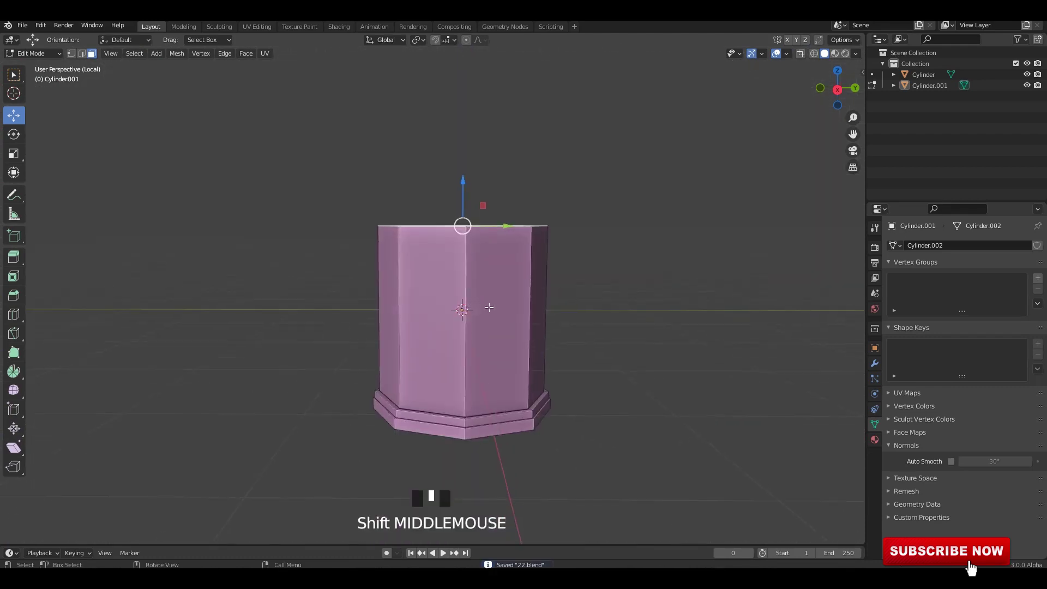
pyautogui.moveTo(296, 271); pyautogui.dragTo(670, 334)
pyautogui.moveTo(526, 303); pyautogui.dragTo(513, 305, button='middle')
pyautogui.press('3')
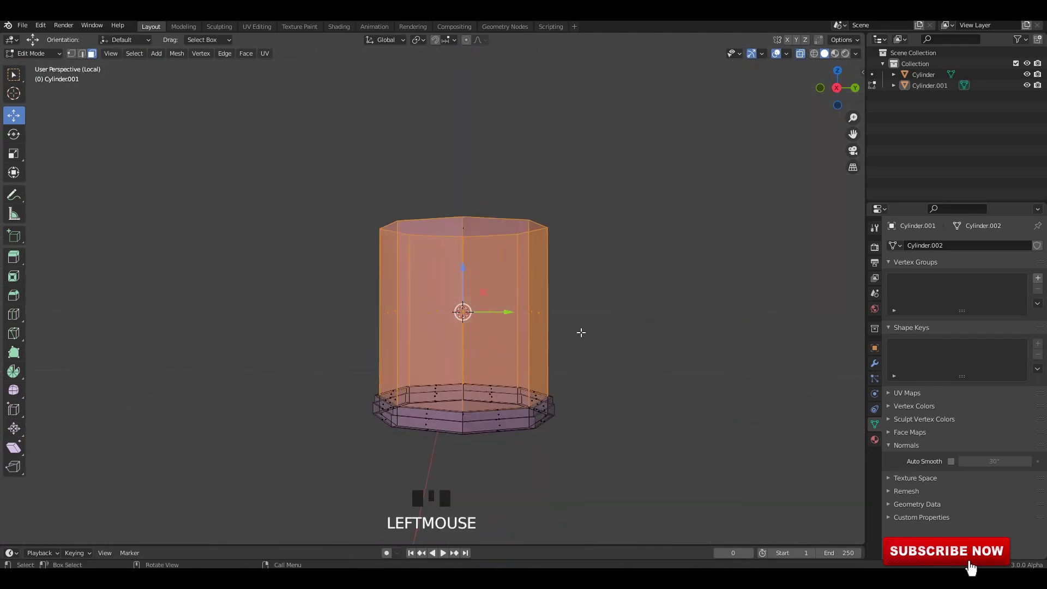
pyautogui.hotkey('alt', 'z')
pyautogui.moveTo(580, 333); pyautogui.dragTo(531, 311, button='middle')
pyautogui.scroll(3, 530, 311)
pyautogui.scroll(3, 656, 344)
pyautogui.hotkey('ctrl', 'b')
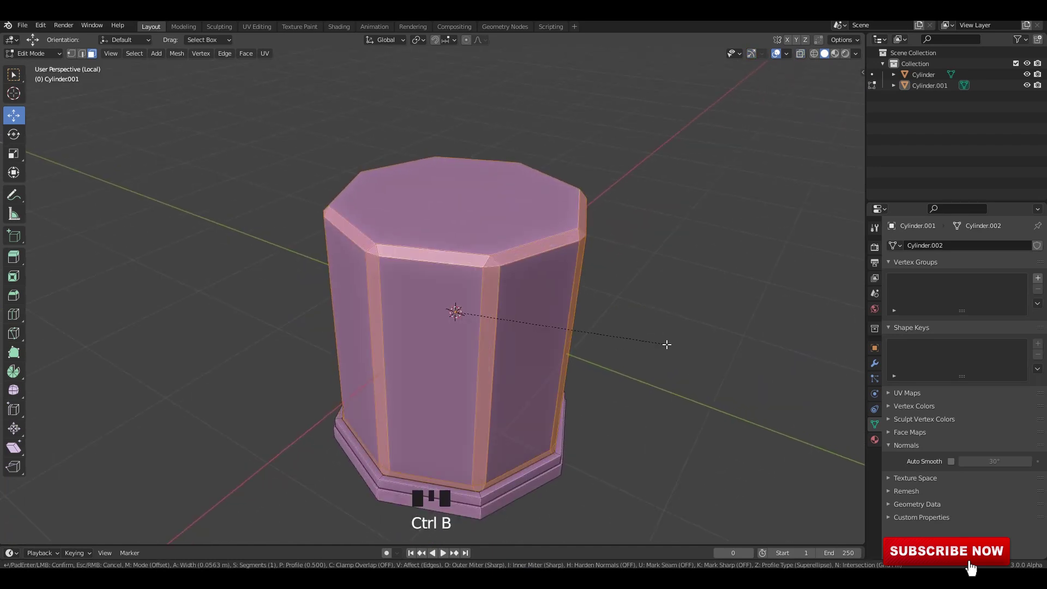
pyautogui.rightClick(667, 344)
pyautogui.moveTo(491, 336); pyautogui.dragTo(522, 325, button='middle')
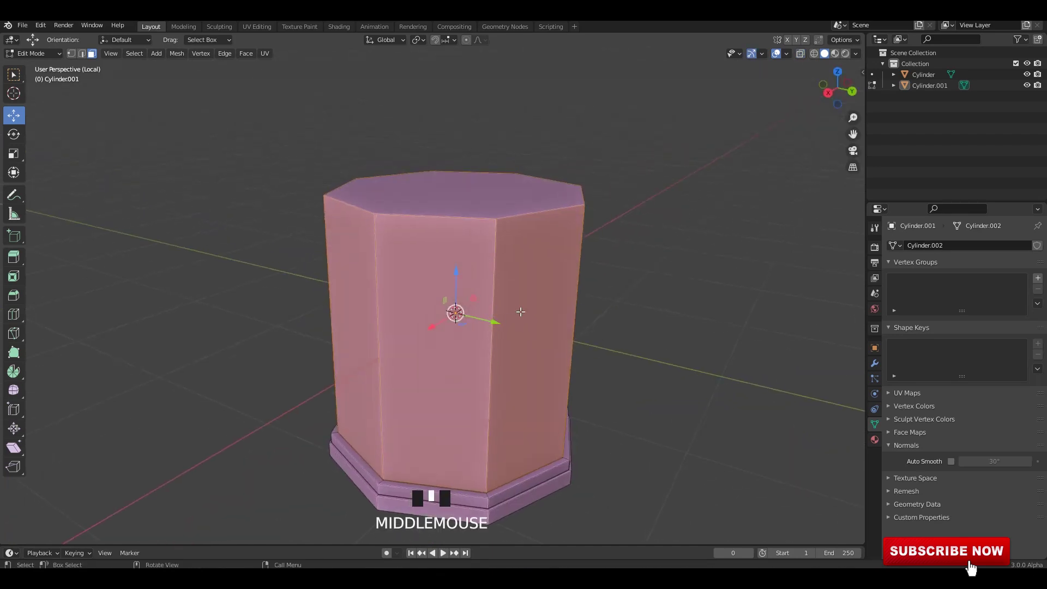
pyautogui.click(496, 343)
pyautogui.doubleClick(499, 328)
pyautogui.hotkey('ctrl', 'z')
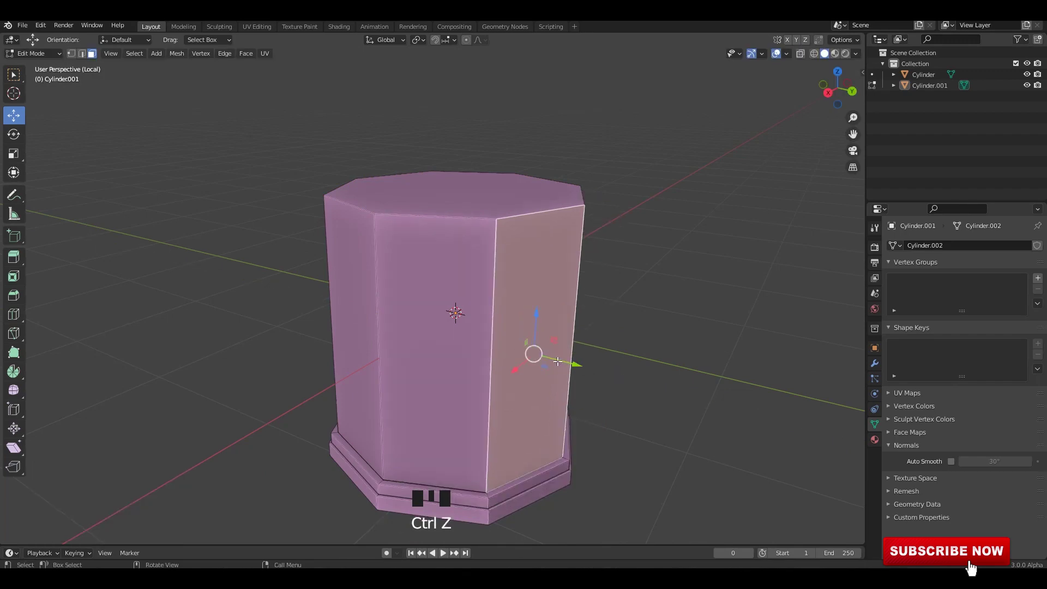
# Select the body's eight vertical edges and bevel them about 0.04 m with two segments
pyautogui.press('2')
pyautogui.hotkey('alt', 'z')
pyautogui.moveTo(501, 312); pyautogui.dragTo(236, 293, button='middle')
pyautogui.click(554, 342)
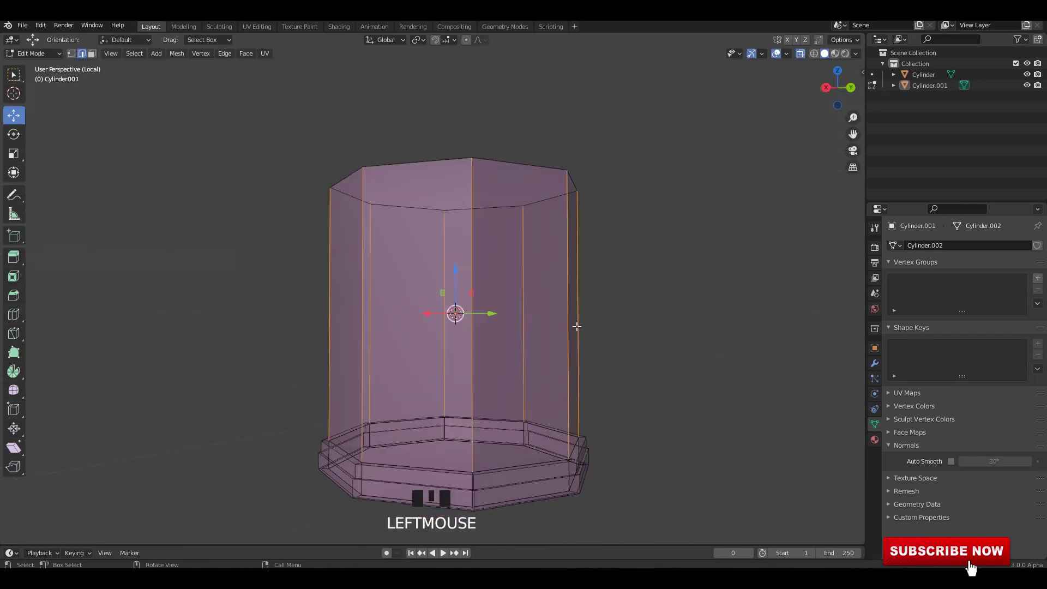
pyautogui.hotkey('alt', 'z')
pyautogui.keyDown('shift'); pyautogui.moveTo(554, 343); pyautogui.dragTo(532, 327, button='middle'); pyautogui.keyUp('shift')
pyautogui.scroll(2, 662, 346)
pyautogui.hotkey('ctrl', 'b')
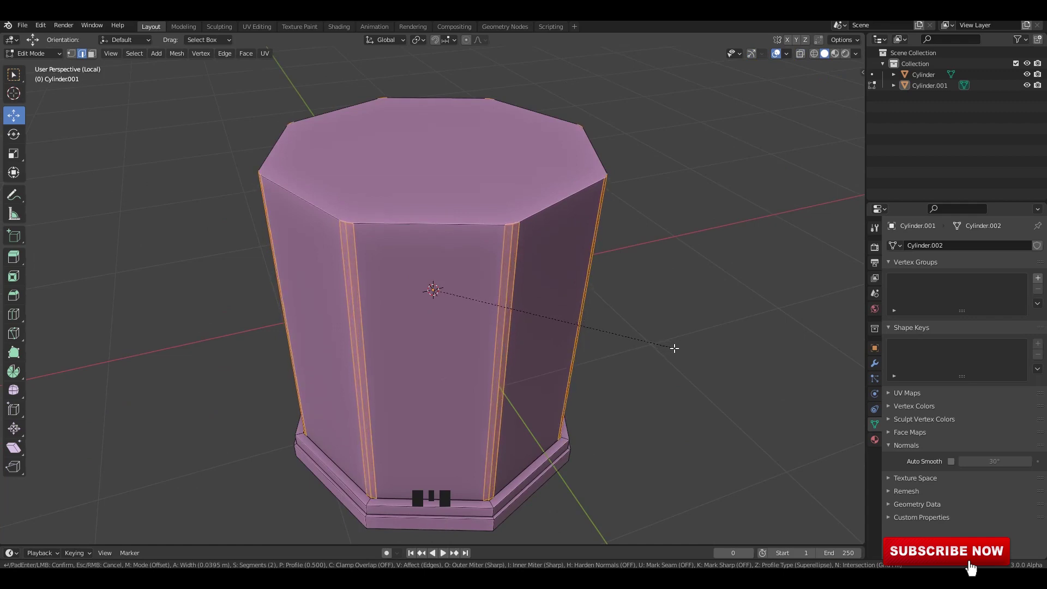
pyautogui.click(673, 348)
# Shade the octagonal body smooth and enable Auto Smooth for its normals
pyautogui.press('Tab')
pyautogui.keyDown('alt'); pyautogui.moveTo(626, 264); pyautogui.dragTo(606, 281, button='middle'); pyautogui.keyUp('alt')
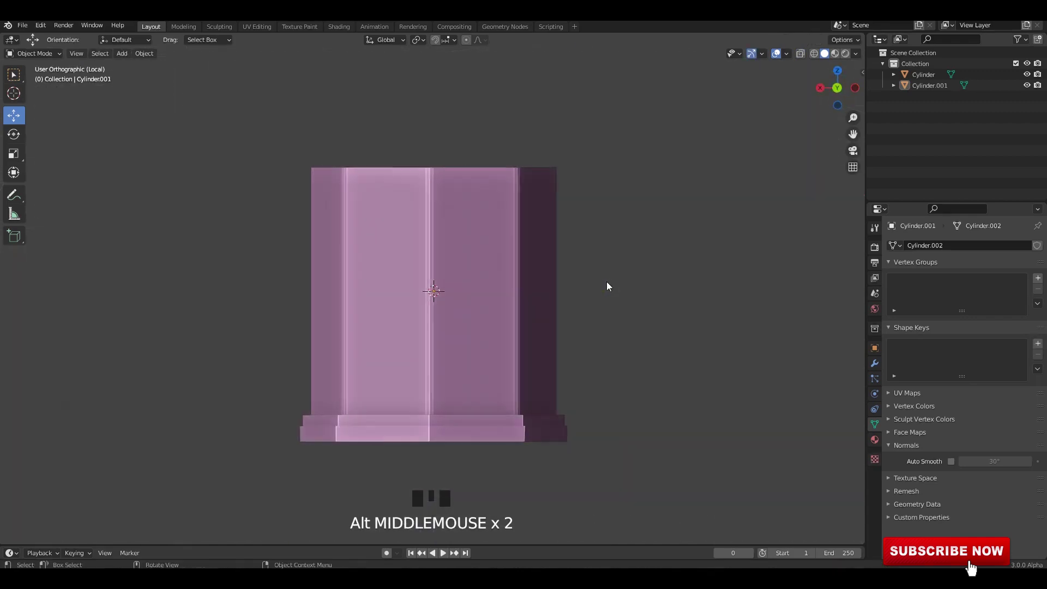
pyautogui.rightClick(492, 245)
pyautogui.click(492, 245)
pyautogui.rightClick(492, 245)
pyautogui.moveTo(537, 243); pyautogui.dragTo(884, 466, button='middle')
pyautogui.click(950, 461)
# Extrude the body's top face about 1.02 m upward and scale it to about 0.24 to form a taper
pyautogui.press('Tab')
pyautogui.moveTo(675, 325); pyautogui.dragTo(474, 285, button='middle')
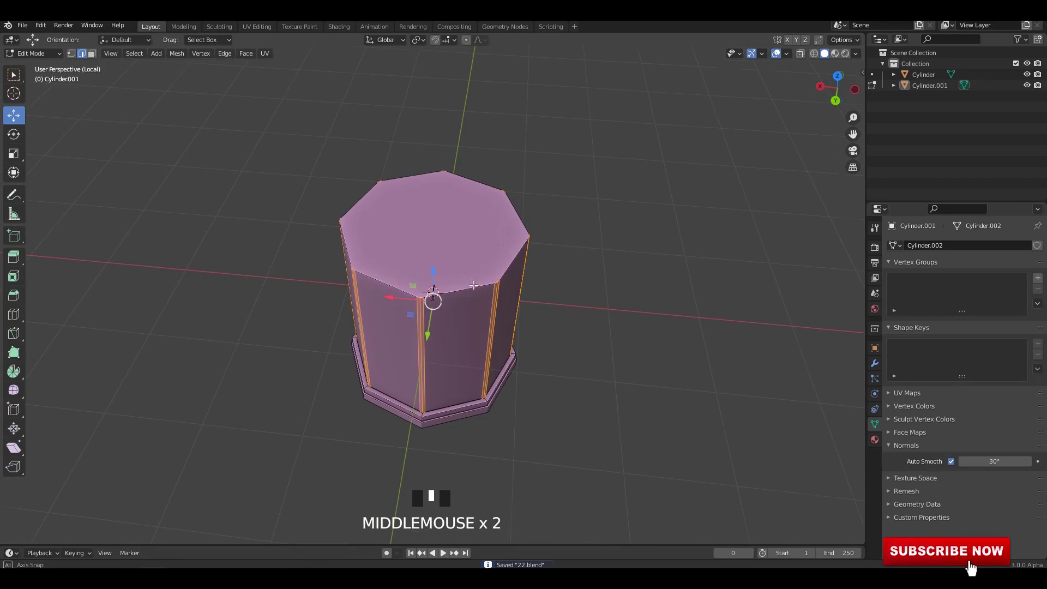
pyautogui.click(452, 236)
pyautogui.keyDown('alt'); pyautogui.moveTo(452, 235); pyautogui.dragTo(480, 284, button='middle'); pyautogui.keyUp('alt')
pyautogui.scroll(2, 491, 294)
pyautogui.press('e')
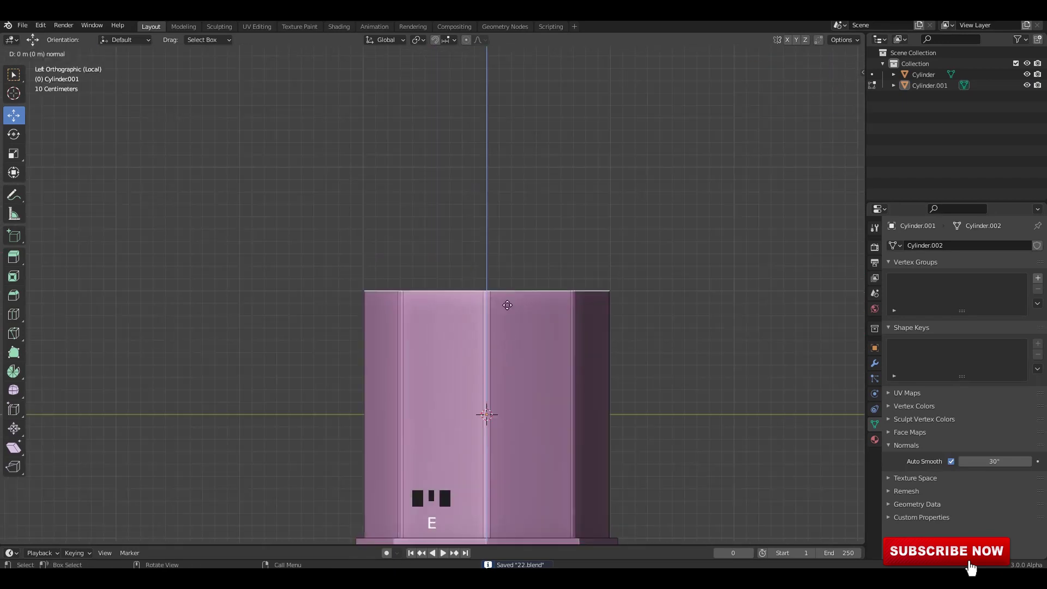
pyautogui.click(510, 205)
pyautogui.scroll(1, 720, 325)
pyautogui.press('s')
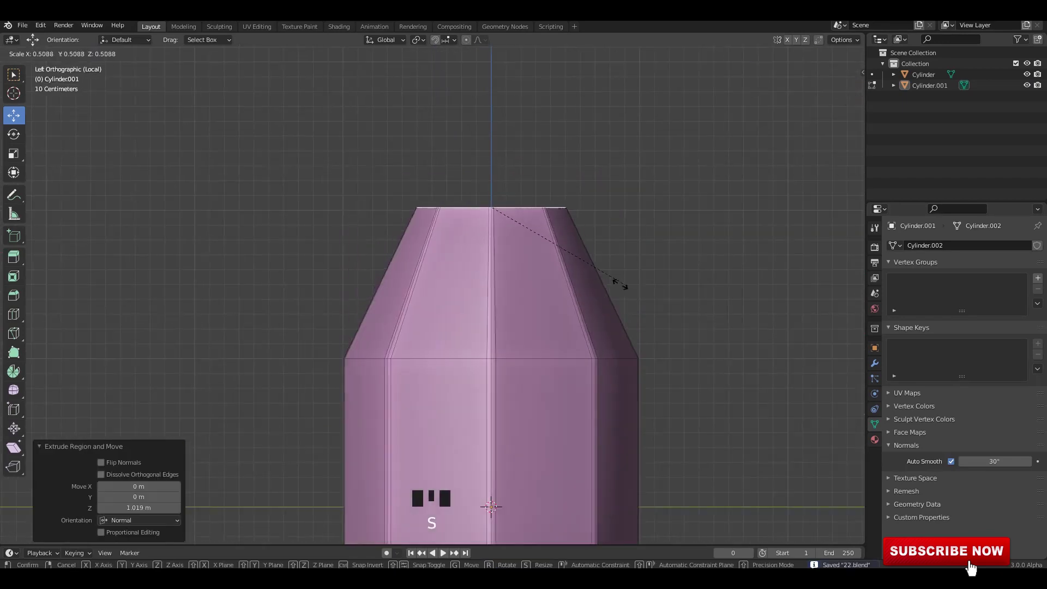
pyautogui.click(537, 244)
pyautogui.scroll(-2, 537, 244)
pyautogui.keyDown('shift'); pyautogui.moveTo(537, 245); pyautogui.dragTo(469, 305, button='middle'); pyautogui.keyUp('shift')
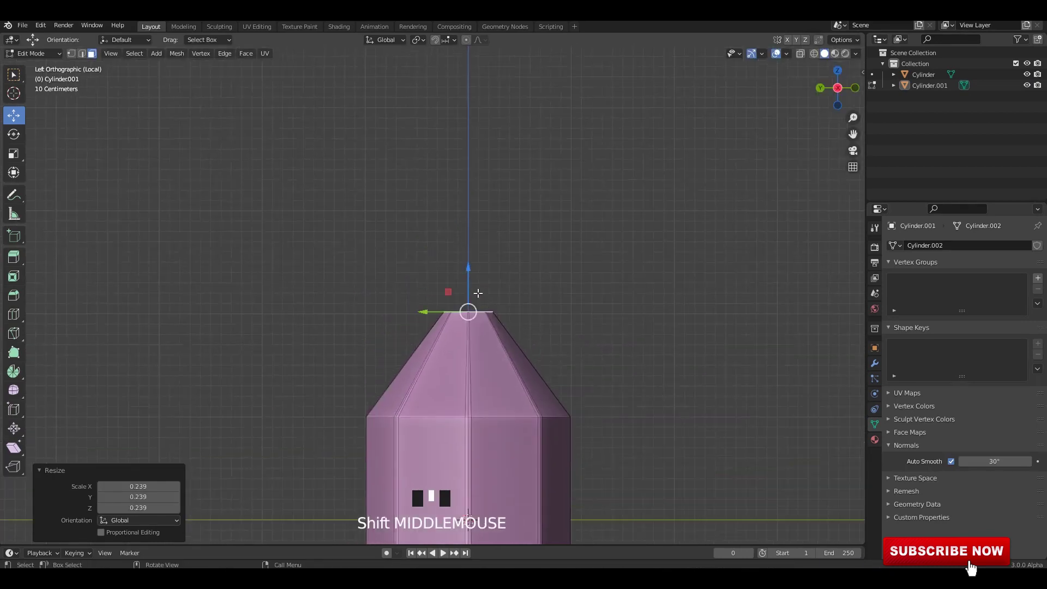
# Extrude the small top face upward and merge its vertices at the center into a pointed tip
pyautogui.moveTo(464, 254); pyautogui.dragTo(475, 229)
pyautogui.press('s')
pyautogui.click(686, 352)
pyautogui.press('e')
pyautogui.rightClick(469, 277)
pyautogui.scroll(2, 741, 374)
pyautogui.press('m')
pyautogui.click(671, 340)
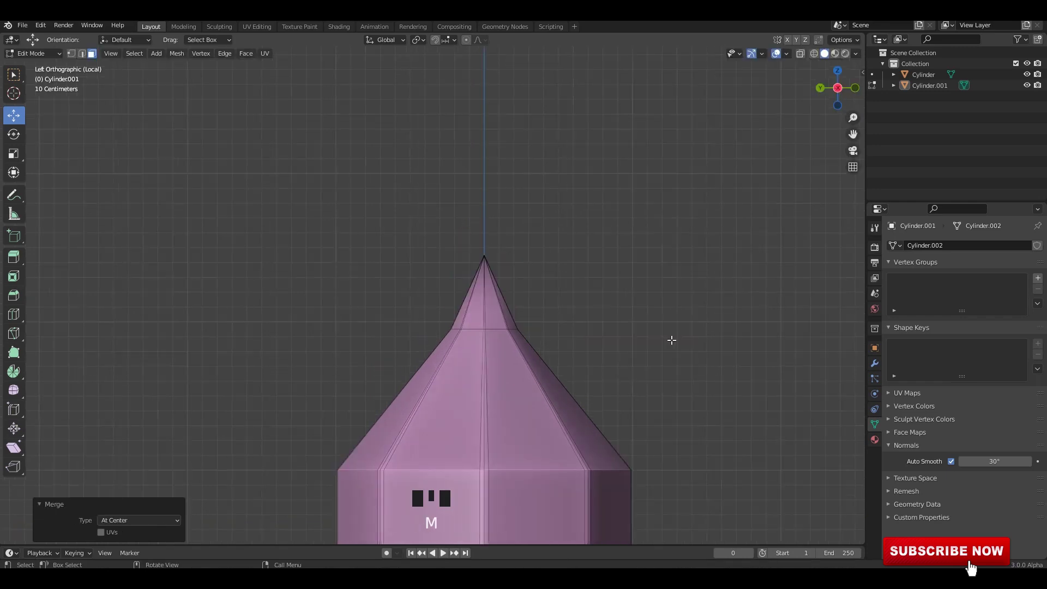
# Scale the vertex ring below the tip up about 1.5 times so the cone's sides run straight
pyautogui.press('1')
pyautogui.hotkey('alt', 'z')
pyautogui.press('s')
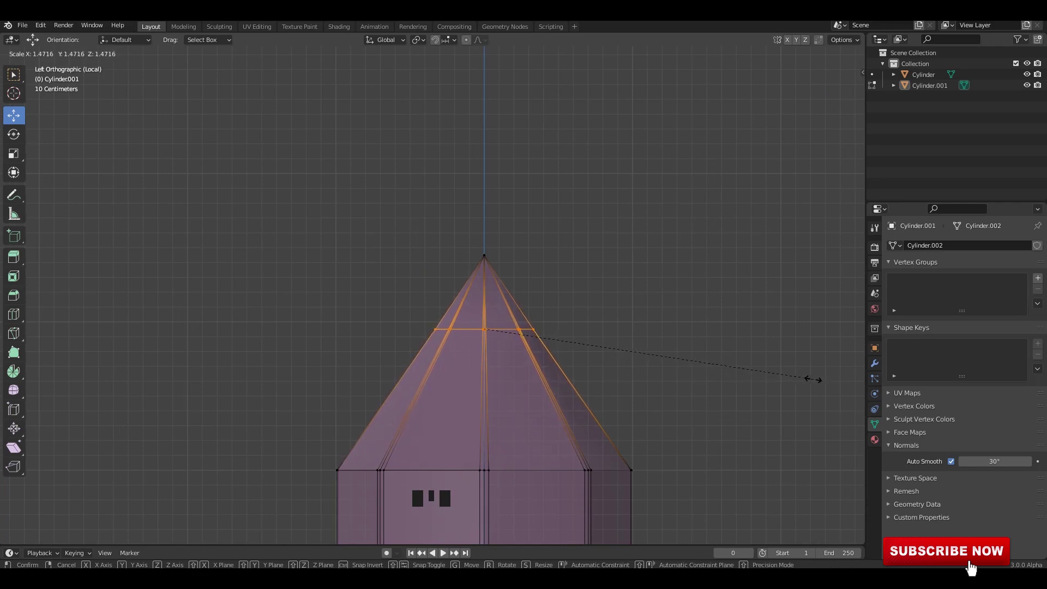
pyautogui.click(613, 316)
pyautogui.hotkey('alt', 'z')
pyautogui.scroll(-2, 593, 306)
pyautogui.scroll(1, 645, 334)
pyautogui.press('s')
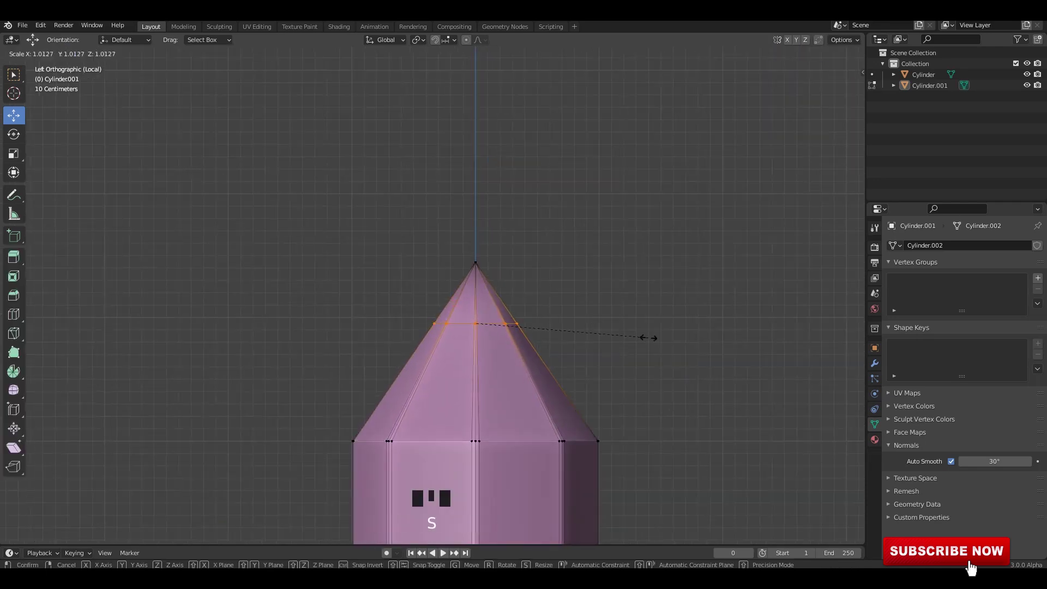
pyautogui.click(649, 337)
# Shade the whole pencil smooth in object mode and save the file
pyautogui.press('Tab')
pyautogui.moveTo(593, 276); pyautogui.dragTo(530, 336, button='middle')
pyautogui.rightClick(460, 285)
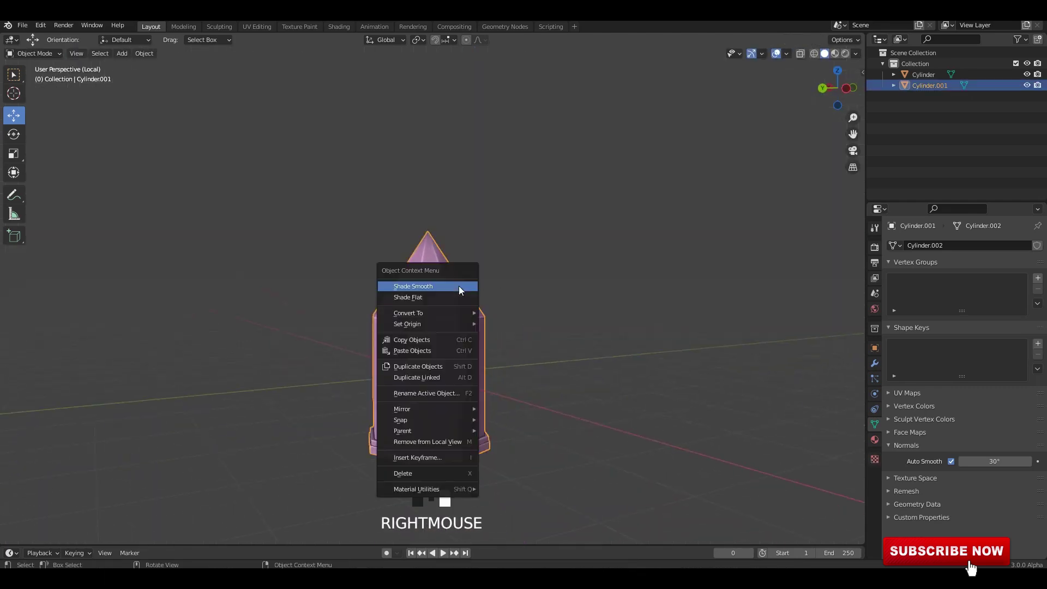
pyautogui.click(459, 285)
pyautogui.keyDown('alt'); pyautogui.middleClick(482, 290); pyautogui.keyUp('alt')
pyautogui.hotkey('ctrl', 's')
pyautogui.click(644, 364)
pyautogui.moveTo(644, 364); pyautogui.dragTo(562, 379, button='middle')
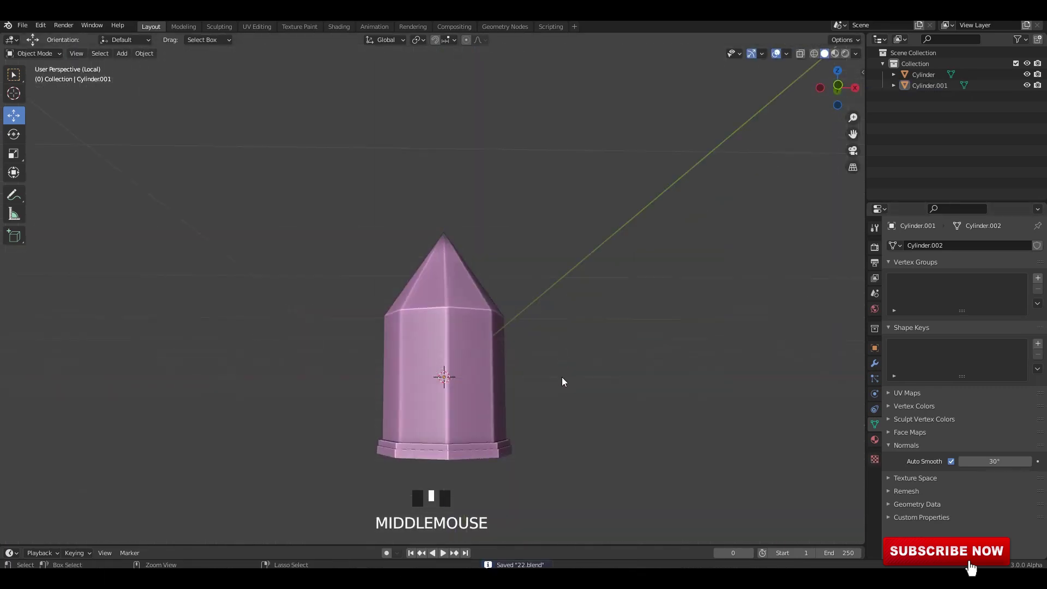
# Duplicate the bottom face in place and extrude the copy about 0.59 m downward as the eraser
pyautogui.scroll(2, 473, 349)
pyautogui.press('Tab')
pyautogui.moveTo(473, 349); pyautogui.dragTo(520, 335, button='middle')
pyautogui.press('3')
pyautogui.click(524, 335)
pyautogui.press('KP_3')
pyautogui.hotkey('alt', 'z')
pyautogui.scroll(3, 497, 381)
pyautogui.hotkey('alt', 'z')
pyautogui.hotkey('shift', 'd')
pyautogui.rightClick(556, 345)
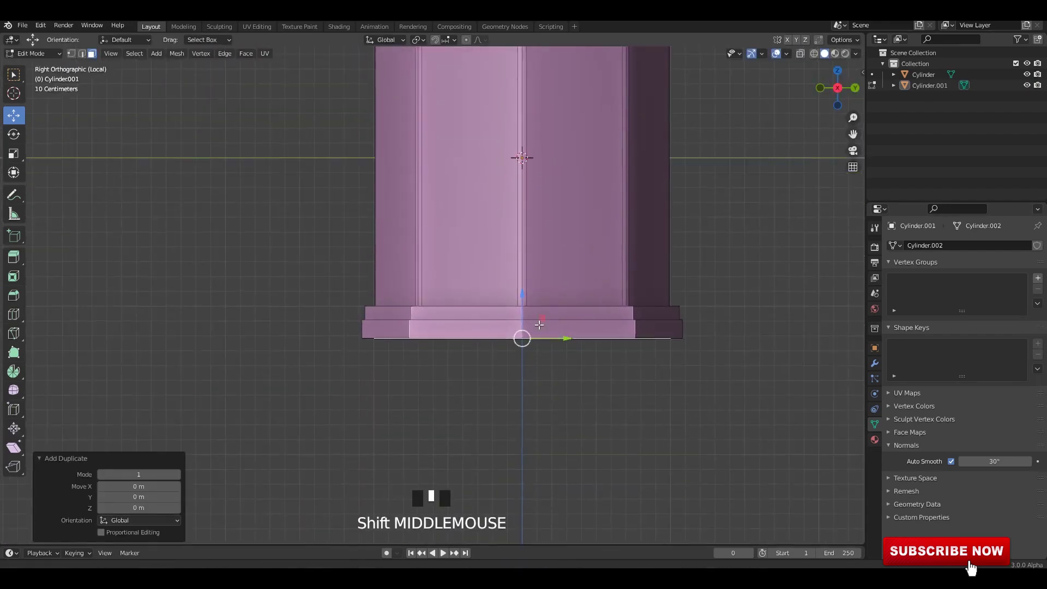
pyautogui.press('e')
pyautogui.click(542, 411)
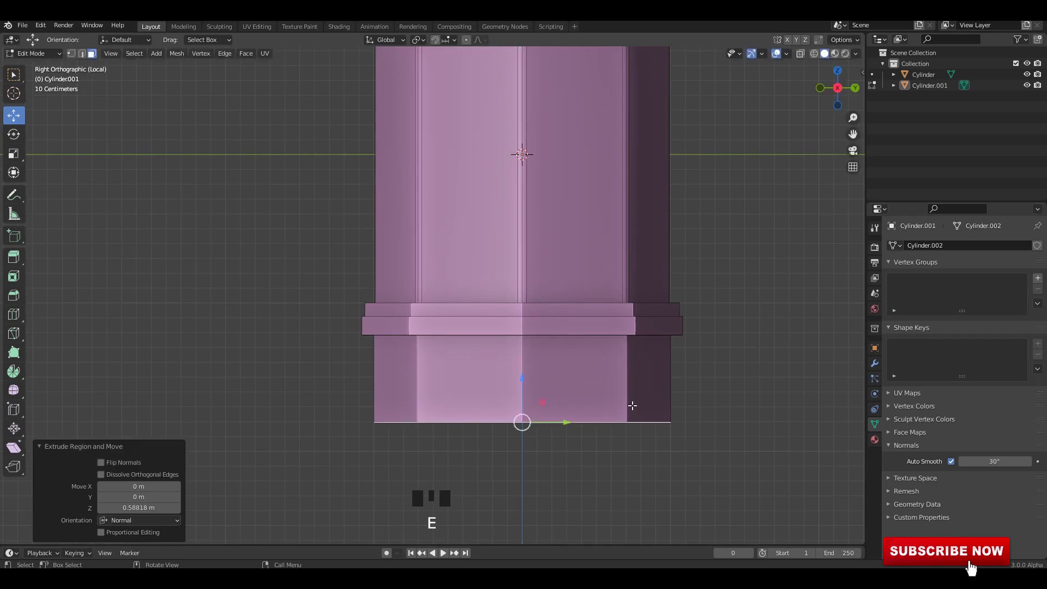
# Bevel the eraser's bottom edges about 0.45 m with seven segments to round it off
pyautogui.moveTo(629, 404); pyautogui.dragTo(619, 395, button='middle')
pyautogui.hotkey('ctrl', 'b')
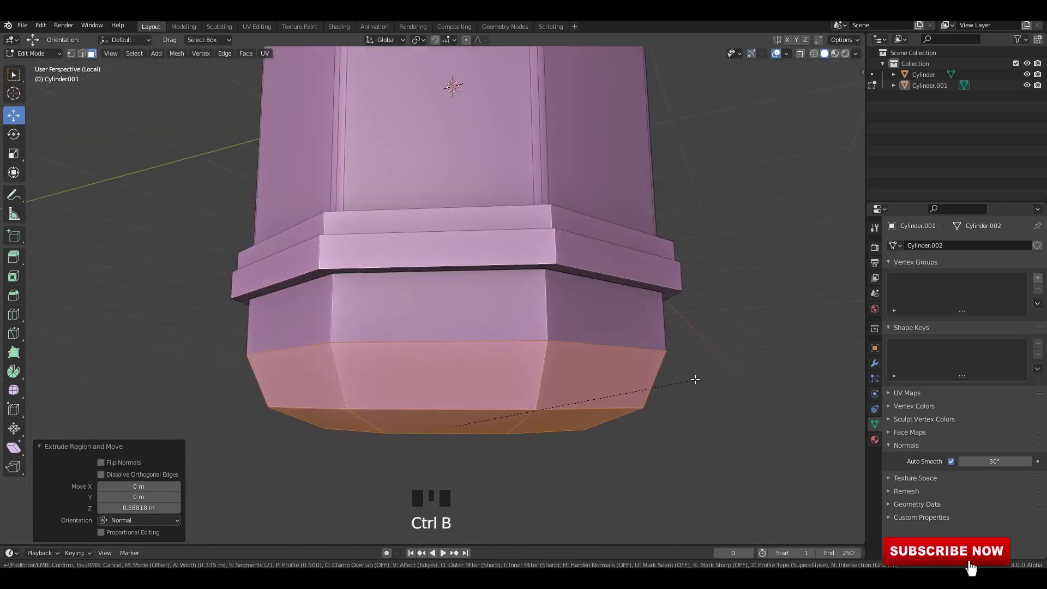
pyautogui.scroll(3, 695, 379)
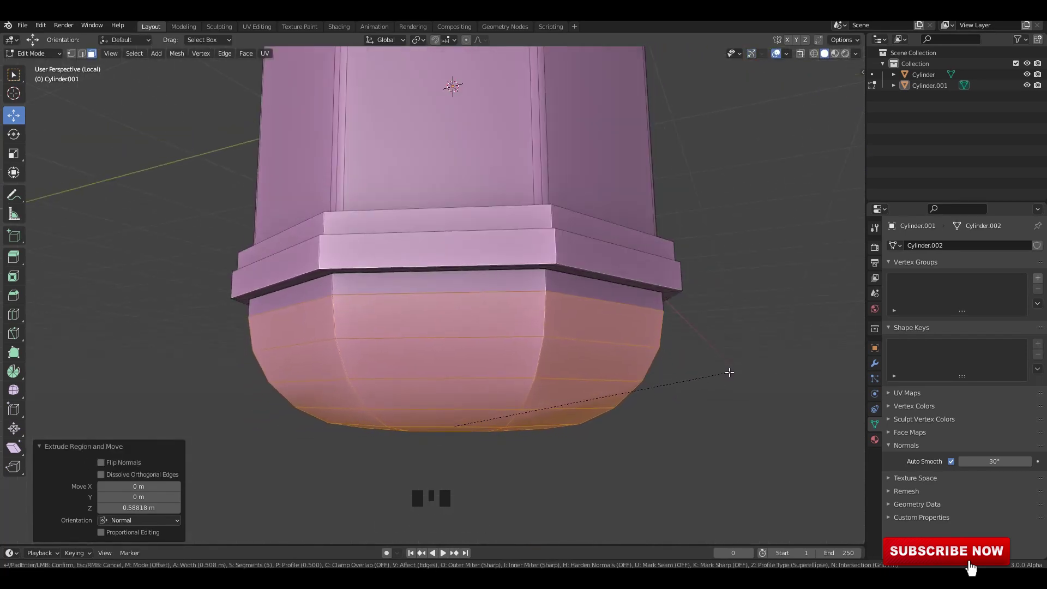
pyautogui.scroll(1, 719, 372)
pyautogui.click(720, 372)
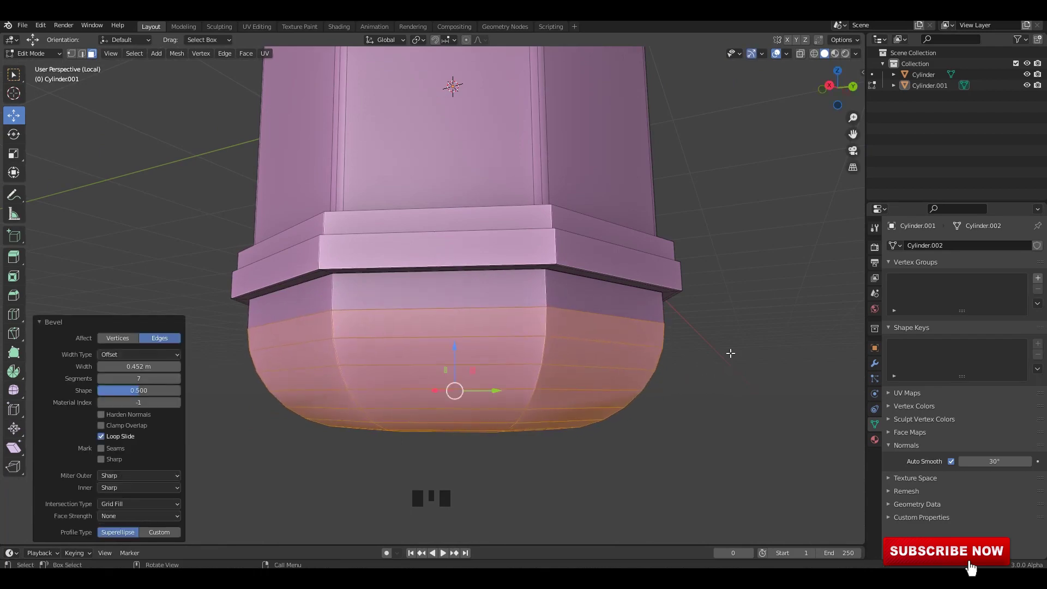
# Select the inner edge loop of the band's underside, lower it about 0.028 m and scale it inward to about 0.97
pyautogui.press('Tab')
pyautogui.scroll(-4, 518, 320)
pyautogui.moveTo(519, 320); pyautogui.dragTo(551, 284, button='middle')
pyautogui.press('Tab')
pyautogui.keyDown('shift'); pyautogui.moveTo(567, 305); pyautogui.dragTo(613, 317, button='middle'); pyautogui.keyUp('shift')
pyautogui.scroll(1, 515, 346)
pyautogui.press('Tab')
pyautogui.press('Tab')
pyautogui.click(585, 298)
pyautogui.scroll(1, 584, 299)
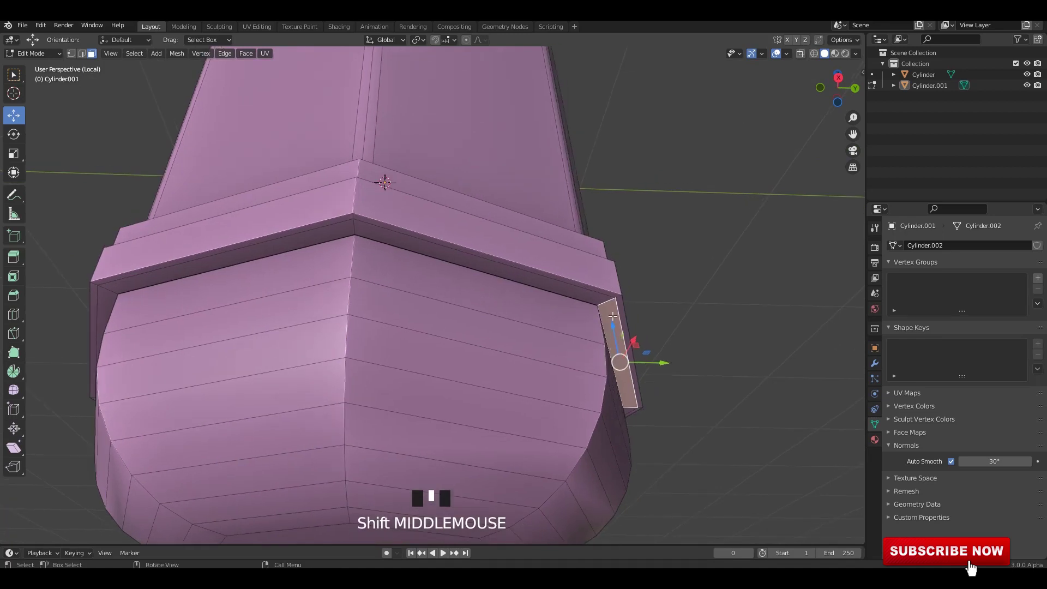
pyautogui.moveTo(377, 358); pyautogui.dragTo(375, 367)
pyautogui.press('s')
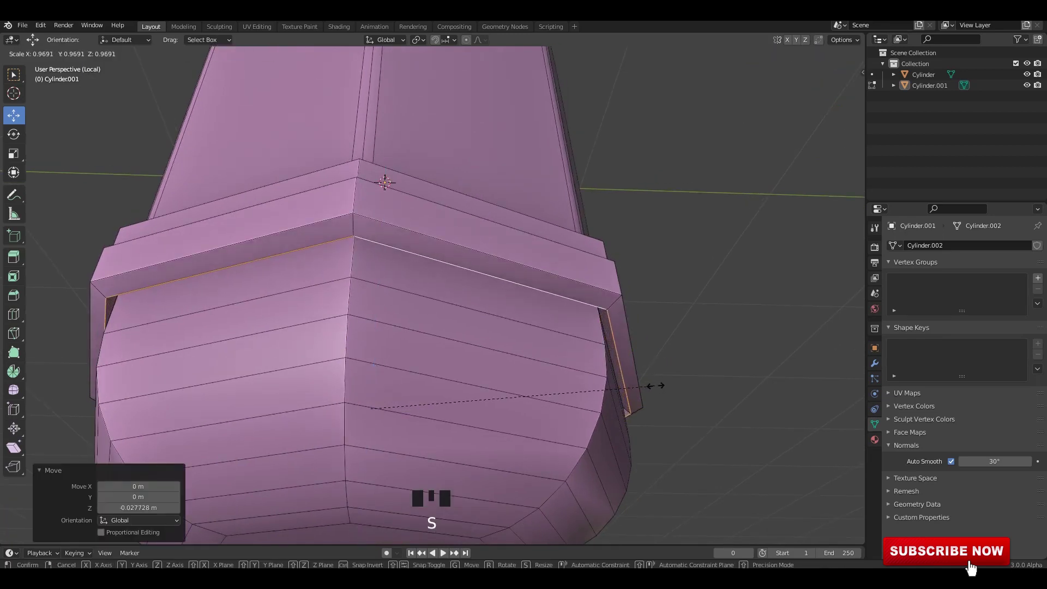
pyautogui.click(652, 385)
# Rotate the pencil 90° in the side view so that it lies horizontally
pyautogui.press('Tab')
pyautogui.keyDown('alt'); pyautogui.moveTo(626, 298); pyautogui.dragTo(529, 333, button='middle'); pyautogui.keyUp('alt')
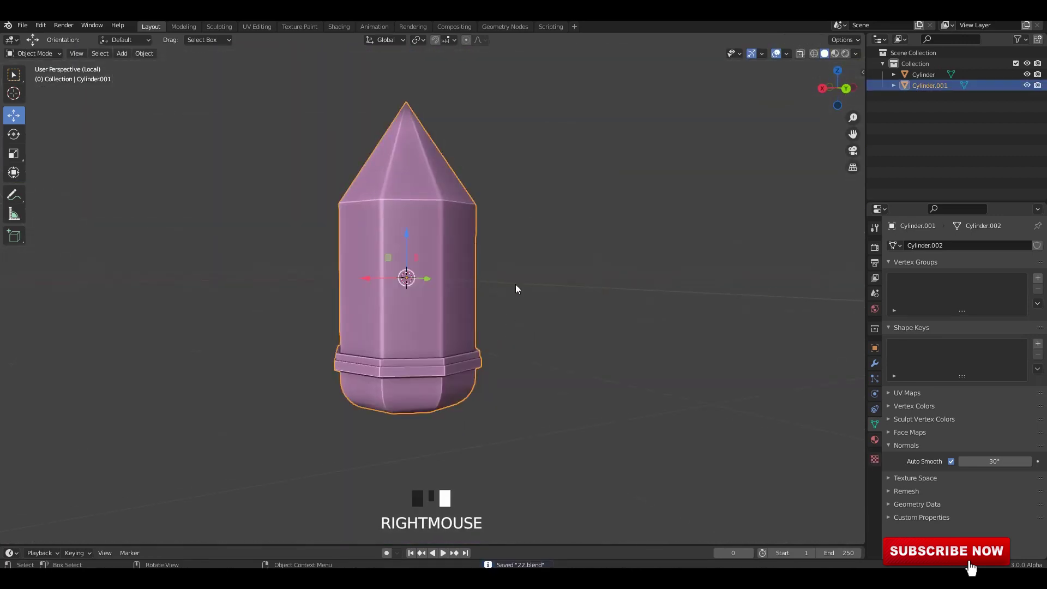
pyautogui.keyDown('alt'); pyautogui.moveTo(515, 285); pyautogui.dragTo(481, 355, button='middle'); pyautogui.keyUp('alt')
pyautogui.scroll(-2, 516, 288)
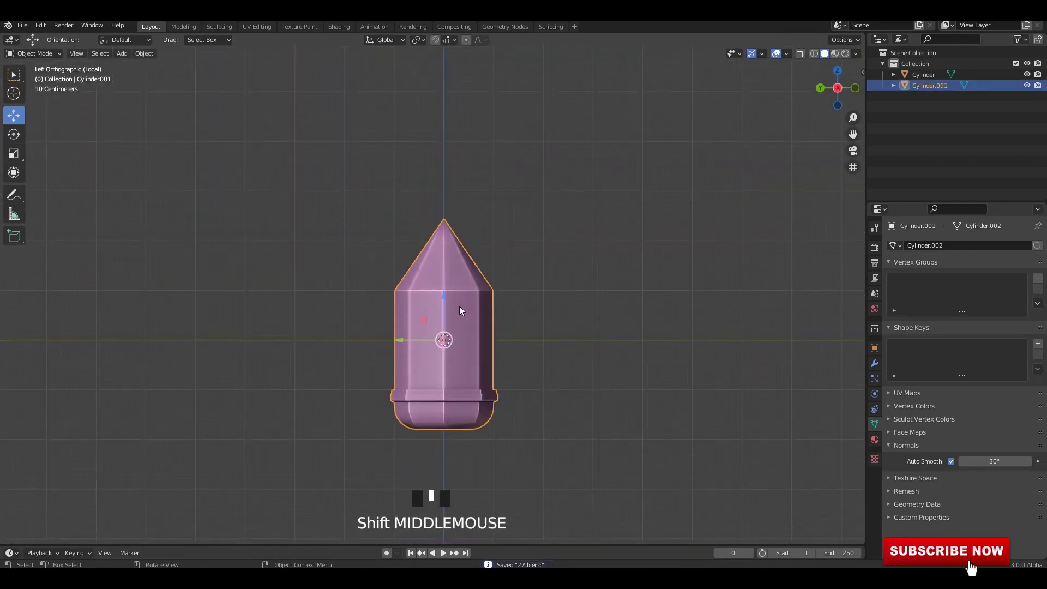
pyautogui.hotkey('ctrl', 'z')
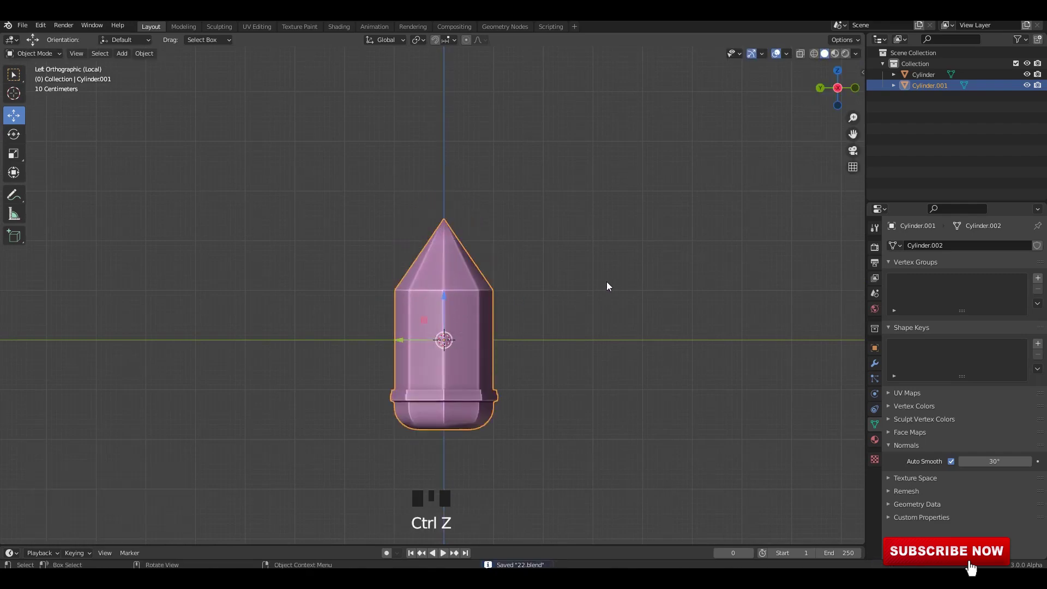
pyautogui.write('r90')
pyautogui.press('Return')
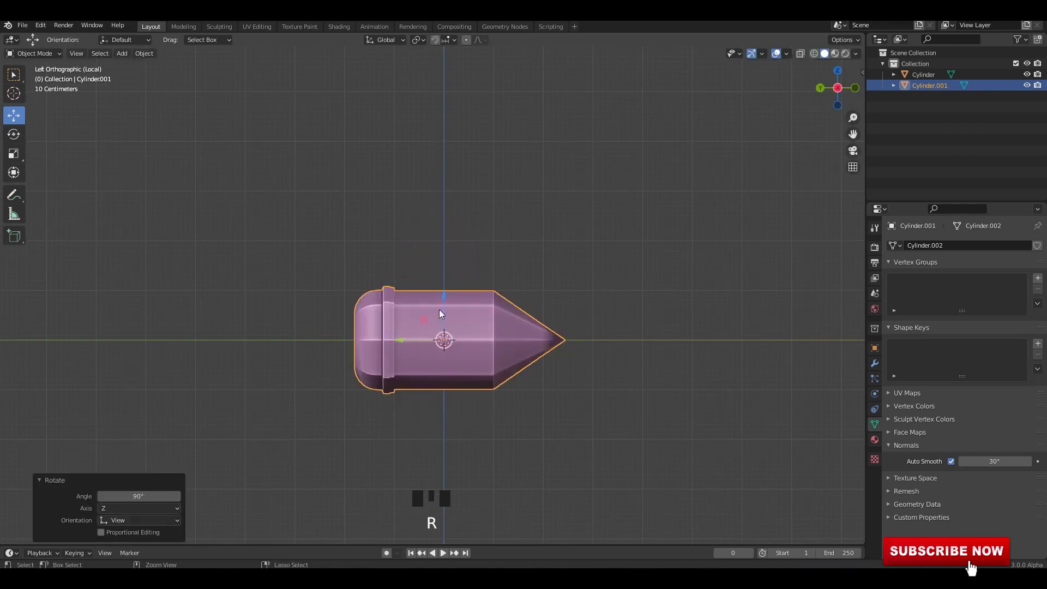
# Raise the horizontal pencil about 1.1 m above the world origin along Z
pyautogui.moveTo(445, 299); pyautogui.dragTo(436, 250)
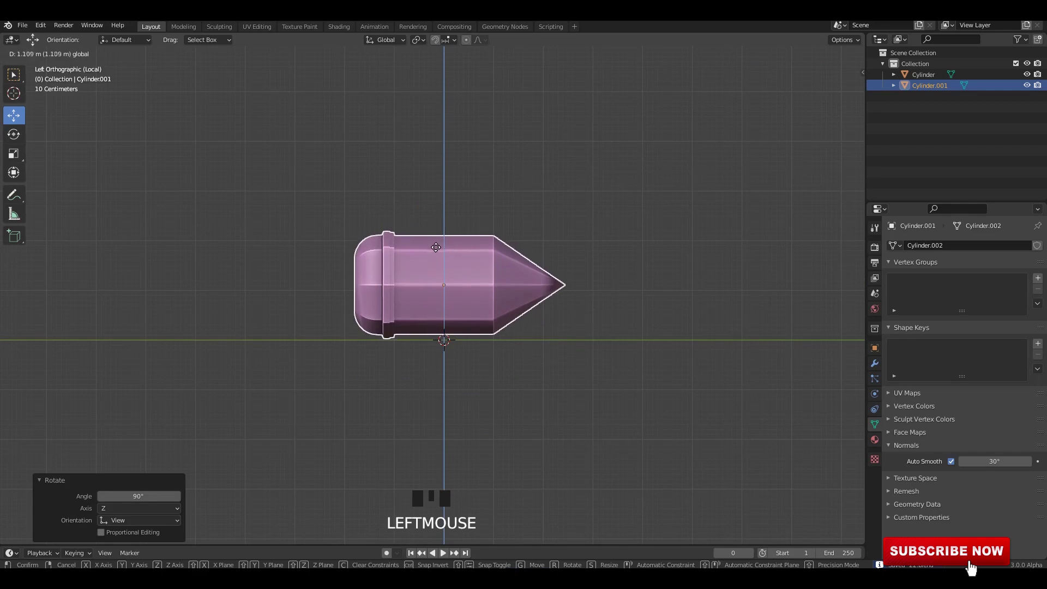
pyautogui.scroll(-1, 436, 251)
pyautogui.click(436, 250)
pyautogui.scroll(2, 650, 336)
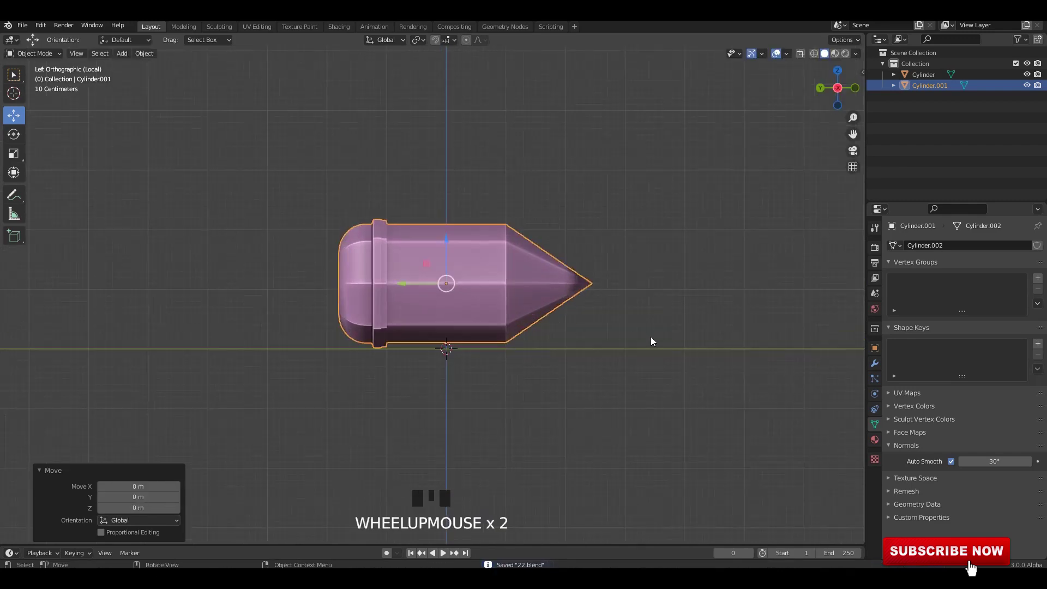
# Rotate the pencil slightly in the side view, fine-tune its height along Z, and bring the cup back into view
pyautogui.press('r')
pyautogui.click(618, 338)
pyautogui.moveTo(443, 243); pyautogui.dragTo(444, 247)
pyautogui.moveTo(641, 333); pyautogui.dragTo(553, 344, button='middle')
pyautogui.hotkey('ctrl', 's')
pyautogui.scroll(-2, 572, 329)
pyautogui.press('/')
pyautogui.click(600, 269)
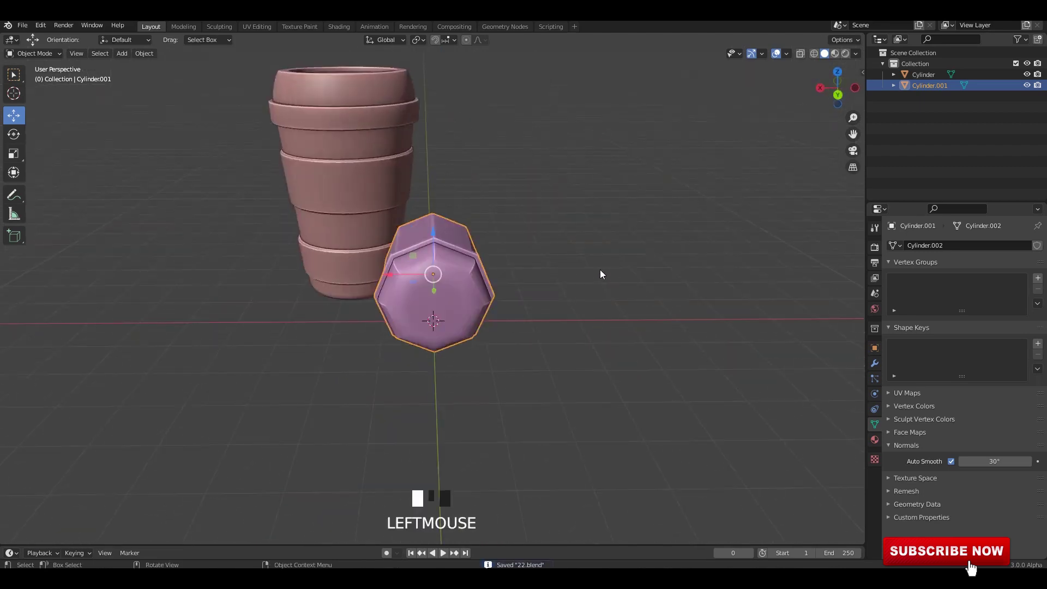
# Rotate the pencil in the top view and move it to one side of the cup
pyautogui.moveTo(600, 270); pyautogui.dragTo(472, 309, button='middle')
pyautogui.click(443, 280)
pyautogui.press('r')
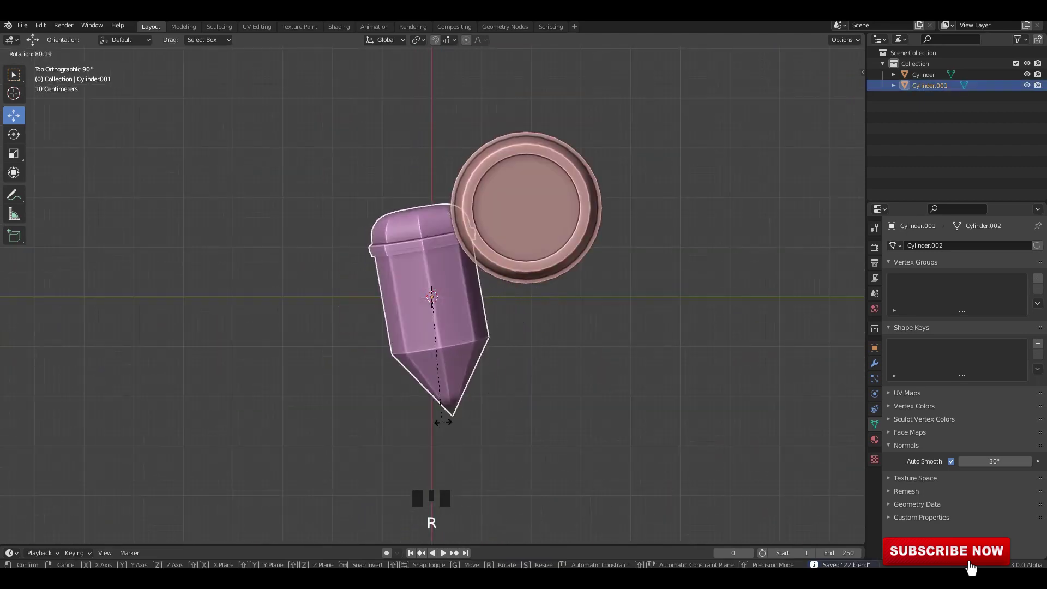
pyautogui.click(459, 394)
pyautogui.moveTo(424, 298); pyautogui.dragTo(402, 266)
pyautogui.moveTo(425, 289); pyautogui.dragTo(464, 254, button='middle')
# Add a 2 m cube at the world origin as the book's base and isolate it
pyautogui.hotkey('shift', 'a')
pyautogui.moveTo(326, 97)
pyautogui.click(371, 108)
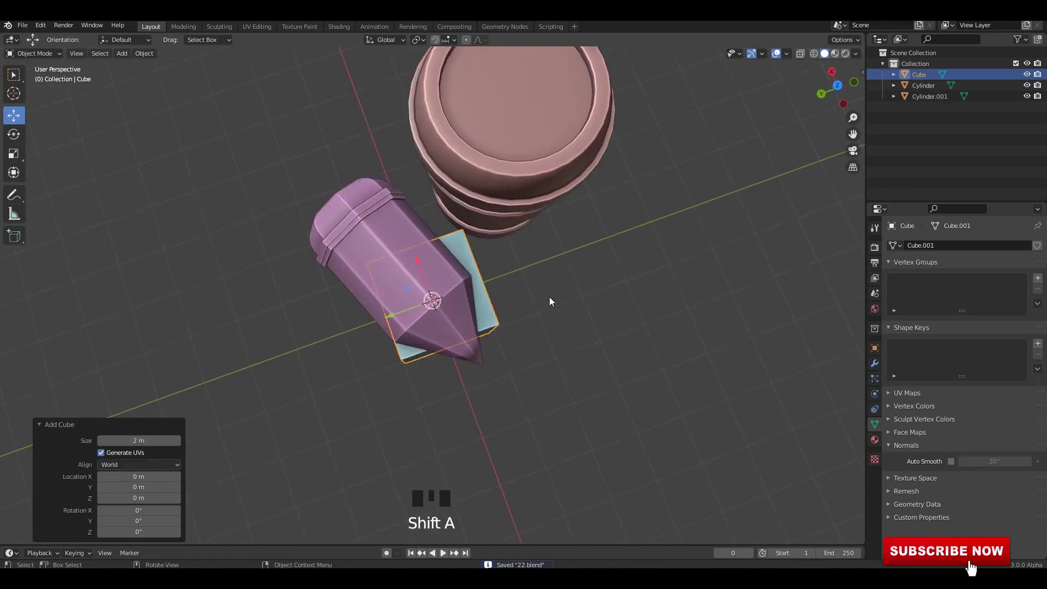
pyautogui.moveTo(549, 296); pyautogui.dragTo(659, 320, button='middle')
pyautogui.press('/')
pyautogui.scroll(-3, 546, 273)
pyautogui.scroll(1, 659, 320)
# Flatten the cube along Z to about 0.229 of its height
pyautogui.press('s')
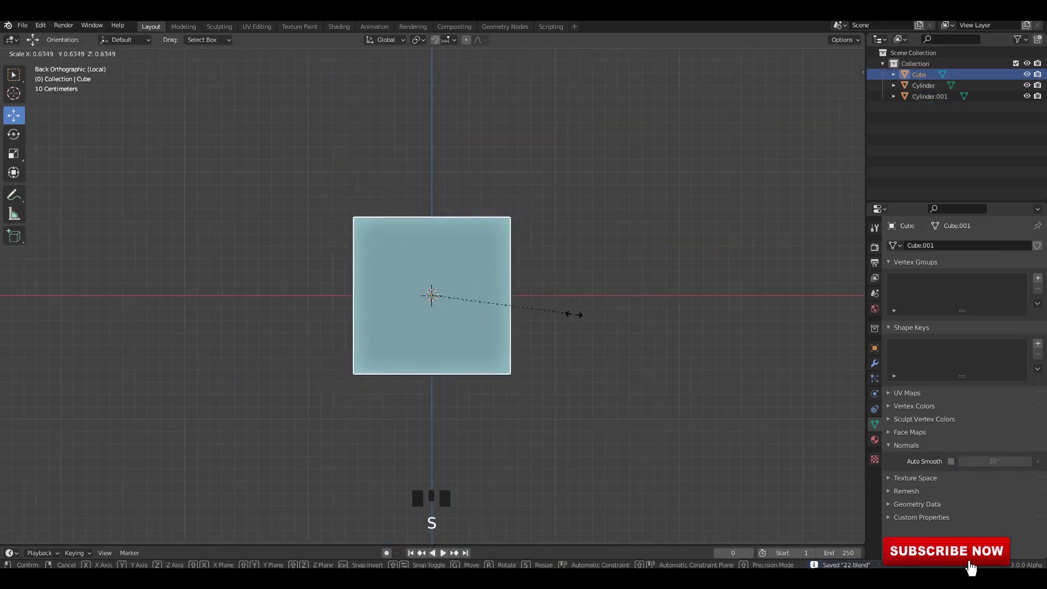
pyautogui.rightClick(678, 358)
pyautogui.press('s')
pyautogui.press('x')
pyautogui.press('s')
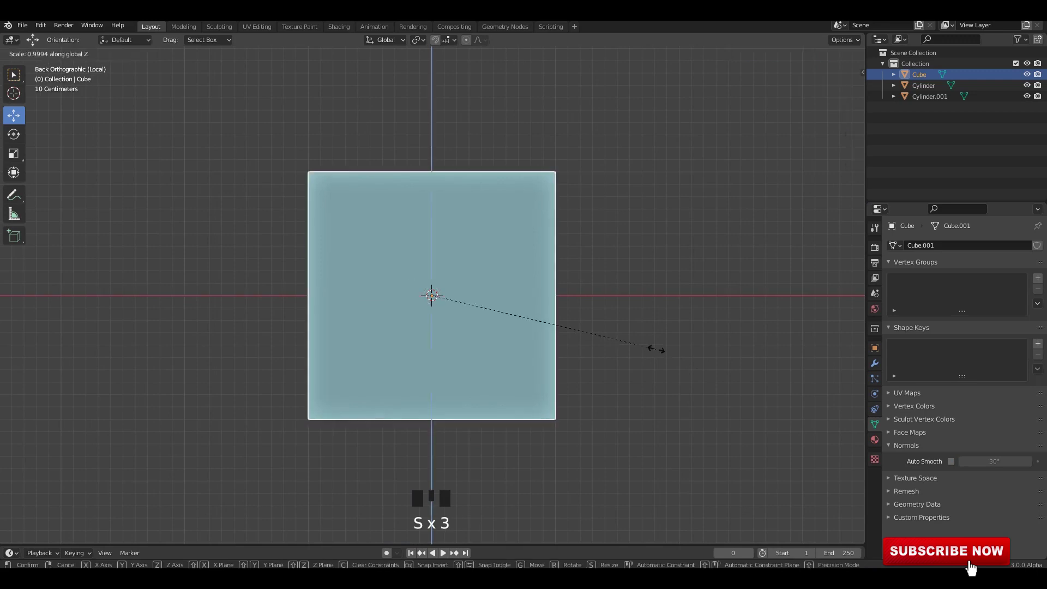
pyautogui.press('z')
pyautogui.click(491, 294)
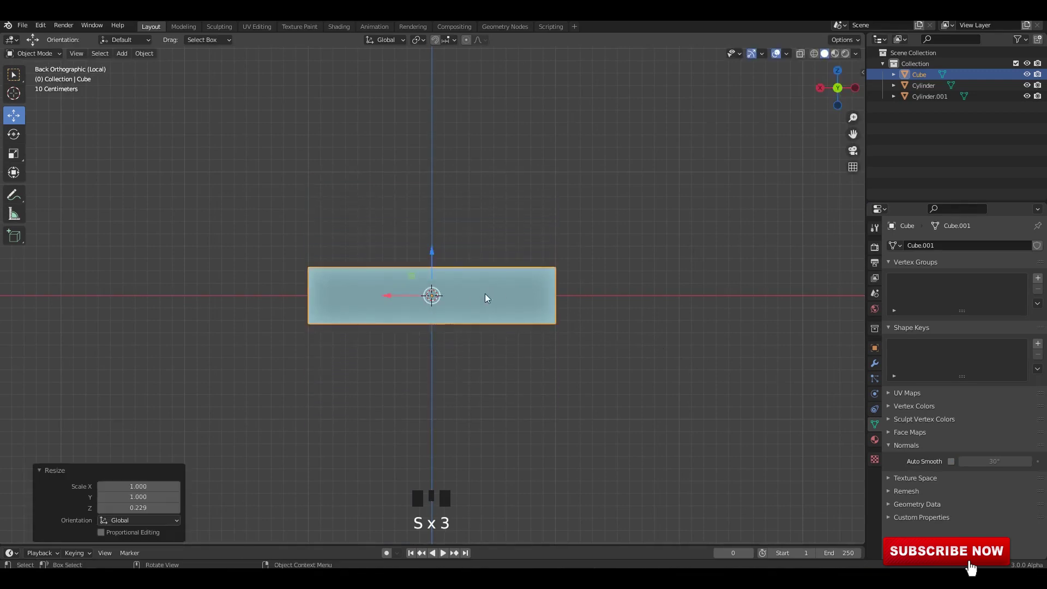
# Lengthen the slab along X in the top view and enlarge it uniformly by about 1.559
pyautogui.keyDown('alt'); pyautogui.moveTo(486, 294); pyautogui.dragTo(552, 326, button='middle'); pyautogui.keyUp('alt')
pyautogui.scroll(-2, 552, 325)
pyautogui.press('s')
pyautogui.press('s')
pyautogui.press('x')
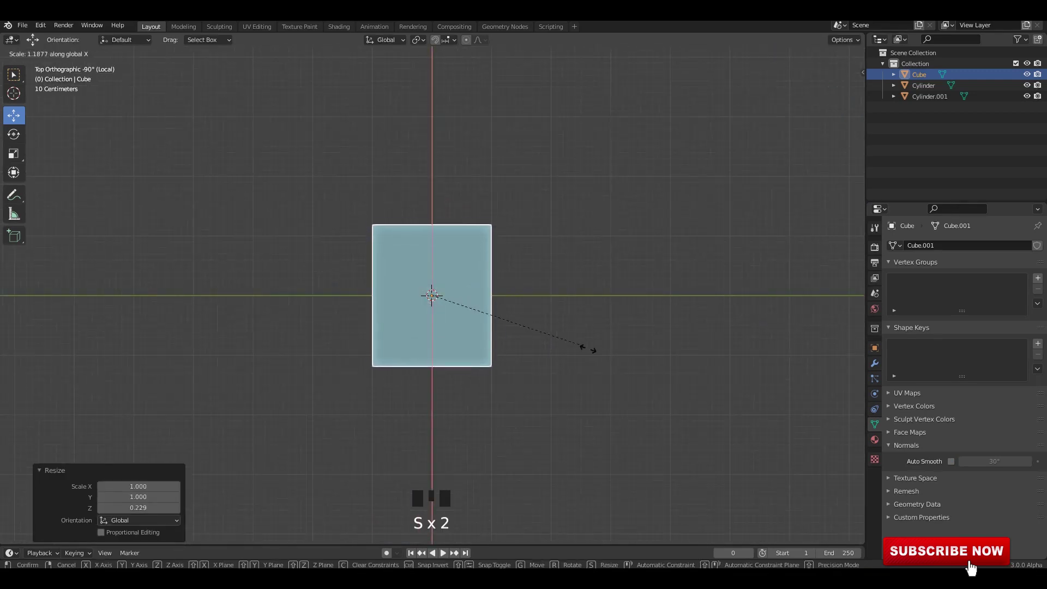
pyautogui.click(629, 367)
pyautogui.press('s')
pyautogui.click(751, 373)
# Adjust the slab's width along Y and save the file
pyautogui.press('s')
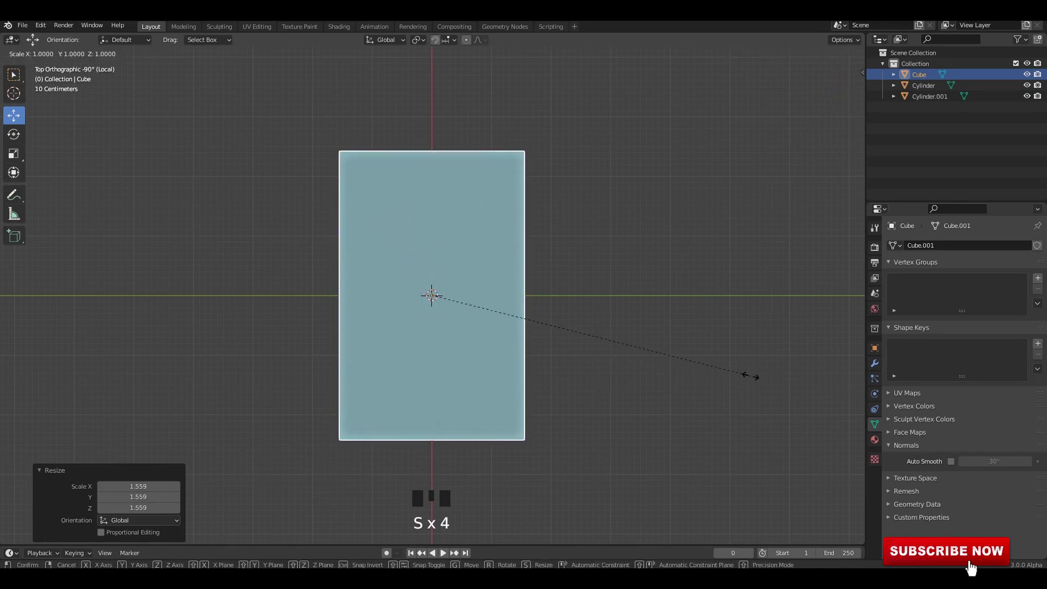
pyautogui.press('y')
pyautogui.click(764, 360)
pyautogui.moveTo(748, 338); pyautogui.dragTo(605, 253, button='middle')
pyautogui.hotkey('ctrl', 's')
# Apply the slab's scale in Object Mode
pyautogui.press('Tab')
pyautogui.moveTo(552, 224); pyautogui.dragTo(475, 304, button='middle')
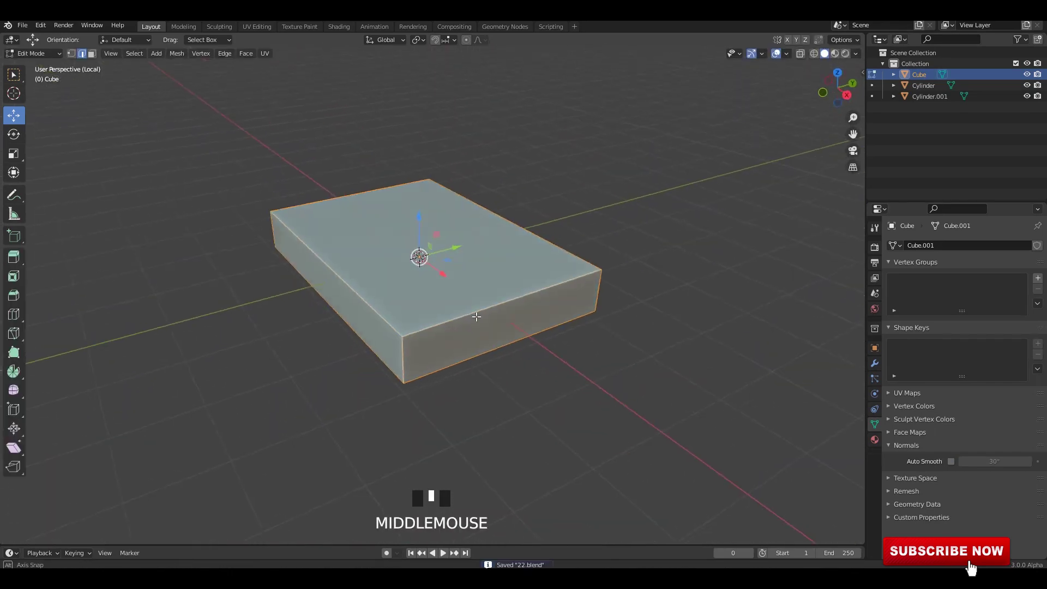
pyautogui.press('Tab')
pyautogui.press('Tab')
pyautogui.press('Tab')
pyautogui.press('a')
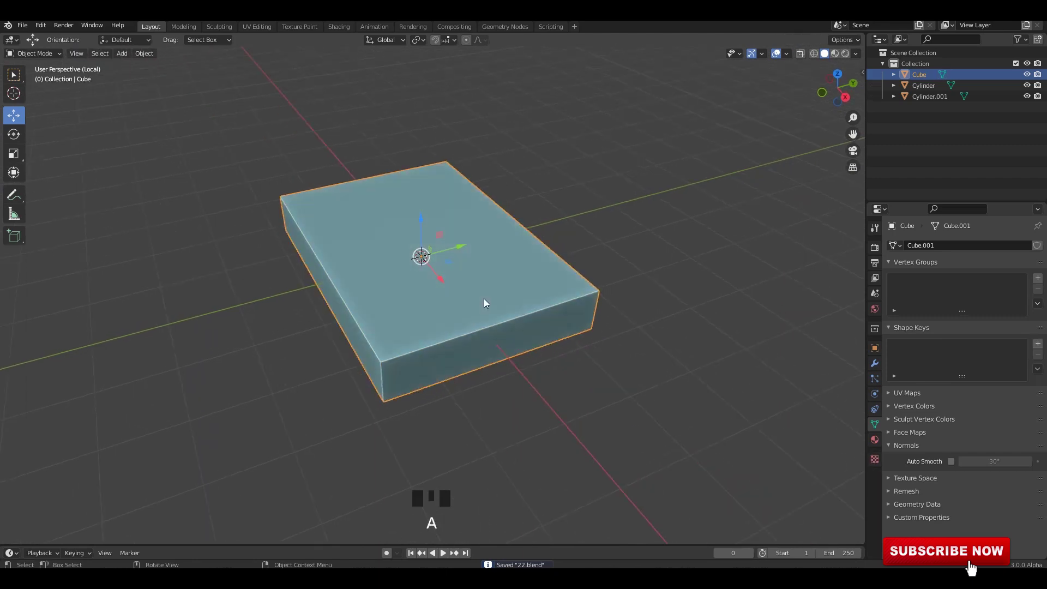
pyautogui.hotkey('ctrl', 'a')
pyautogui.click(488, 331)
# Extrude the slab's top, bottom and spine faces in place and fatten them outward about 0.202 m with an even offset
pyautogui.press('Tab')
pyautogui.moveTo(481, 306); pyautogui.dragTo(488, 284, button='middle')
pyautogui.press('3')
pyautogui.click(487, 283)
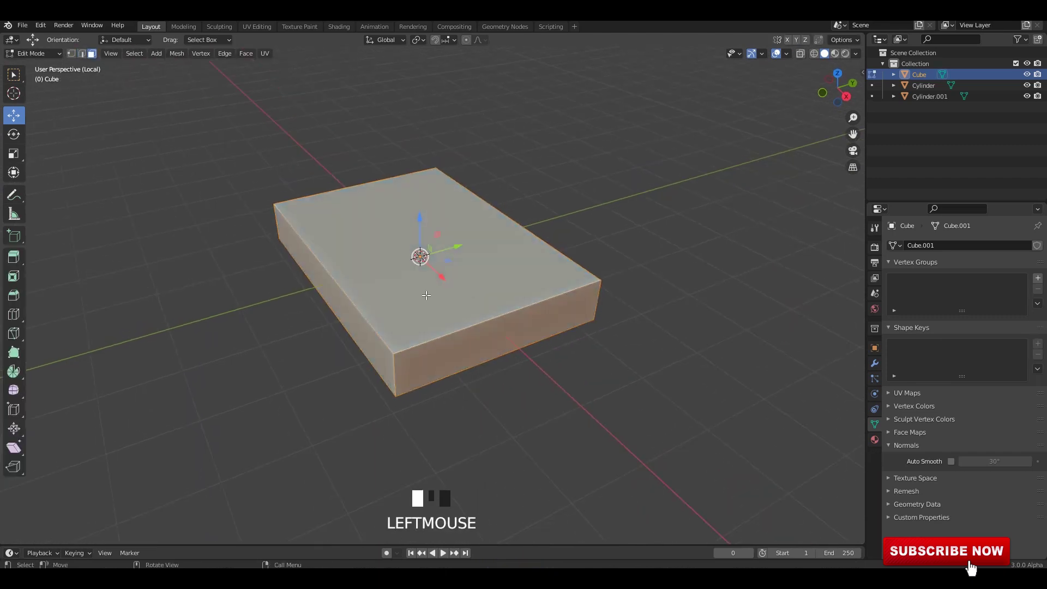
pyautogui.keyDown('shift'); pyautogui.click(371, 329); pyautogui.keyUp('shift')
pyautogui.moveTo(408, 339); pyautogui.dragTo(457, 327, button='middle')
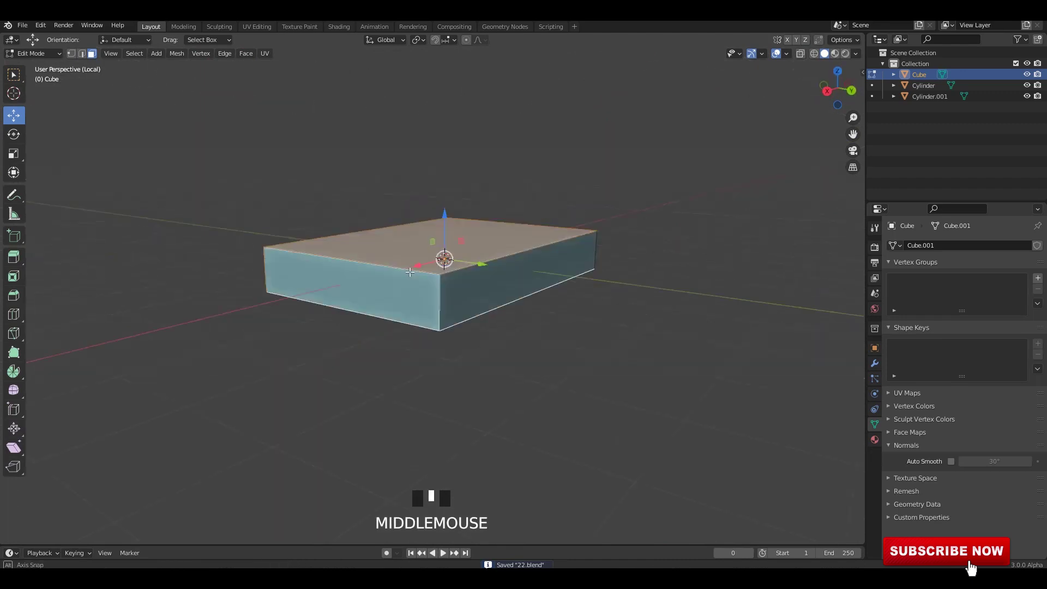
pyautogui.moveTo(475, 262); pyautogui.dragTo(482, 251, button='middle')
pyautogui.press('e')
pyautogui.hotkey('alt', 's')
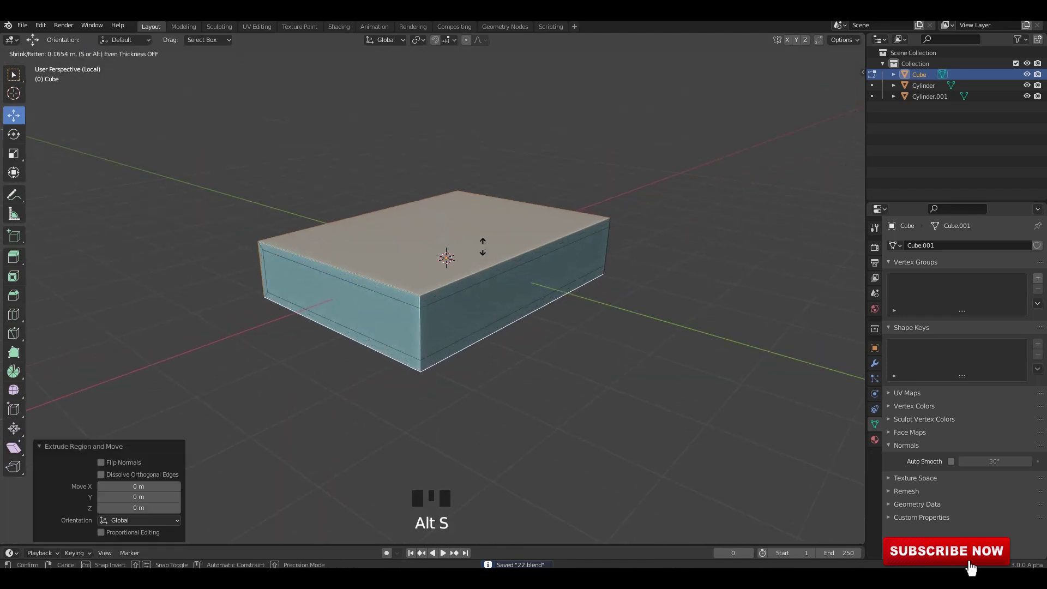
pyautogui.click(482, 255)
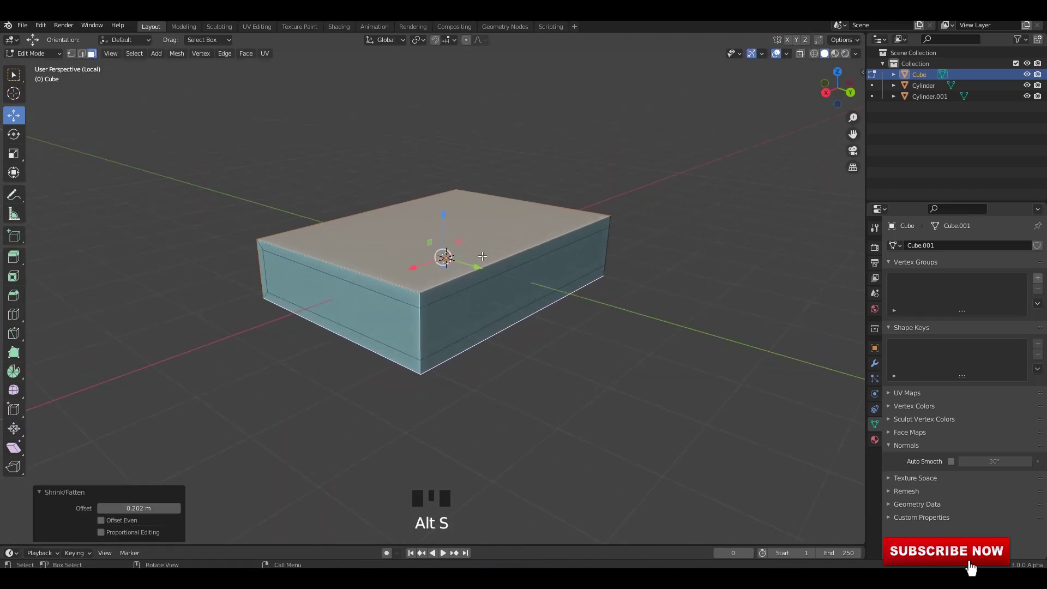
pyautogui.click(102, 519)
pyautogui.moveTo(376, 357); pyautogui.dragTo(384, 350, button='middle')
# Select the face loops along the cover's rim, extrude them in place and fatten them about 0.183 m with an even offset
pyautogui.click(443, 284)
pyautogui.keyDown('alt'); pyautogui.keyDown('shift'); pyautogui.click(443, 284); pyautogui.keyUp('shift'); pyautogui.keyUp('alt')
pyautogui.keyDown('alt'); pyautogui.keyDown('shift'); pyautogui.click(444, 284); pyautogui.keyUp('shift'); pyautogui.keyUp('alt')
pyautogui.keyDown('alt'); pyautogui.keyDown('shift'); pyautogui.click(451, 283); pyautogui.keyUp('shift'); pyautogui.keyUp('alt')
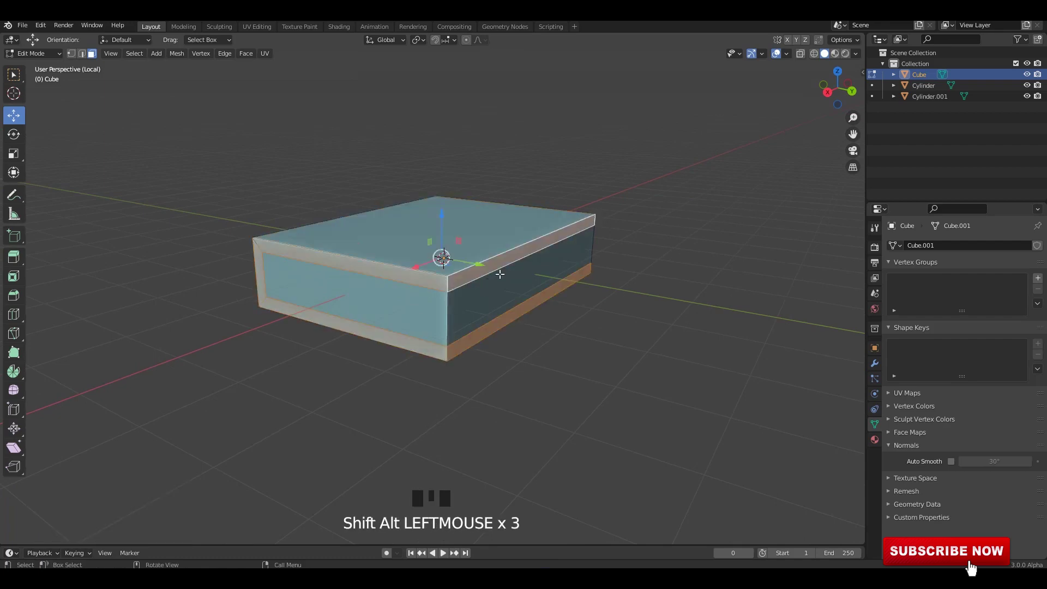
pyautogui.moveTo(498, 276); pyautogui.dragTo(430, 278, button='middle')
pyautogui.moveTo(431, 278); pyautogui.dragTo(551, 286, button='middle')
pyautogui.keyDown('shift'); pyautogui.moveTo(551, 286); pyautogui.dragTo(537, 270, button='middle'); pyautogui.keyUp('shift')
pyautogui.press('e')
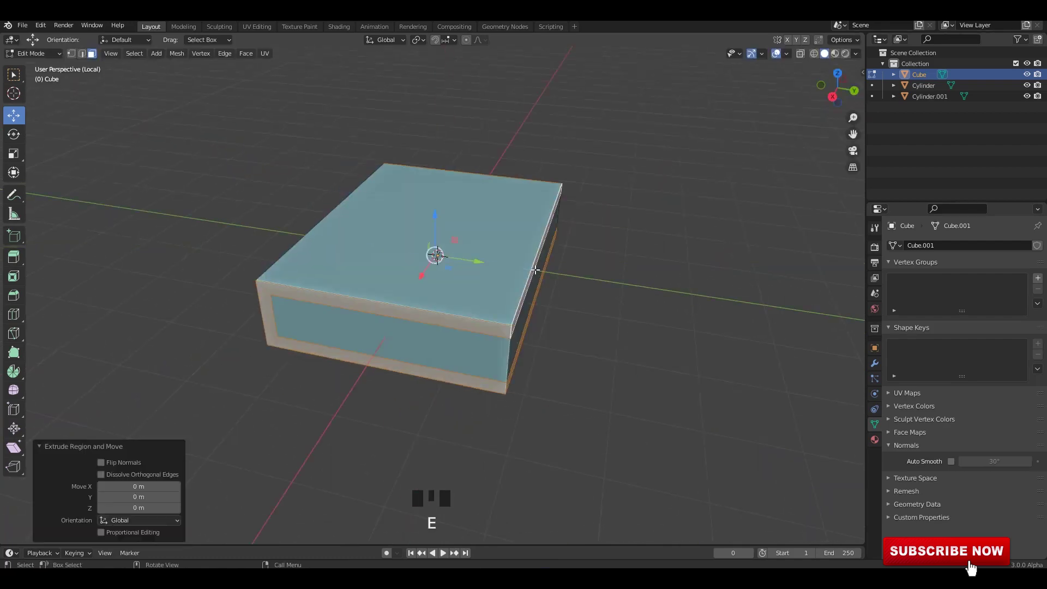
pyautogui.hotkey('alt', 's')
pyautogui.click(539, 264)
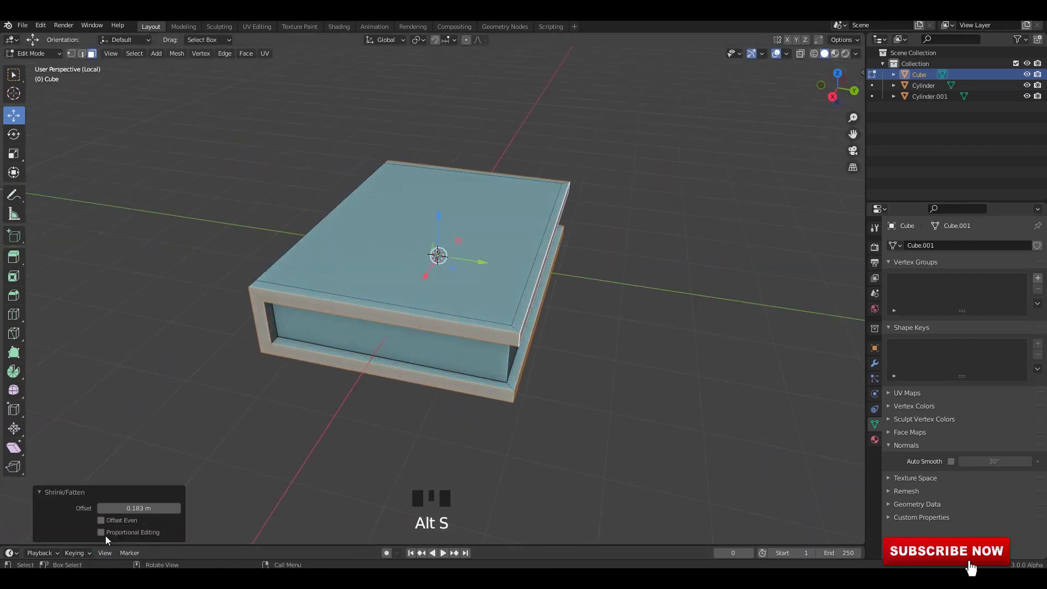
pyautogui.moveTo(521, 352); pyautogui.dragTo(535, 327, button='middle')
pyautogui.scroll(3, 534, 328)
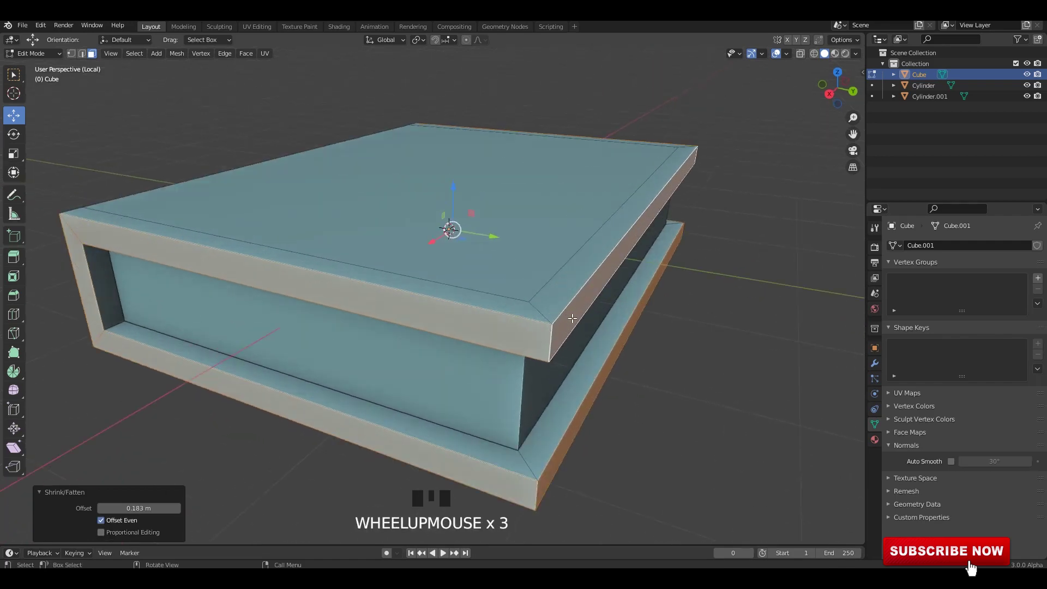
# Shrink the cover's rim about 0.128 m with an even offset and fatten it back out about 0.0616 m
pyautogui.hotkey('alt', 's')
pyautogui.click(558, 302)
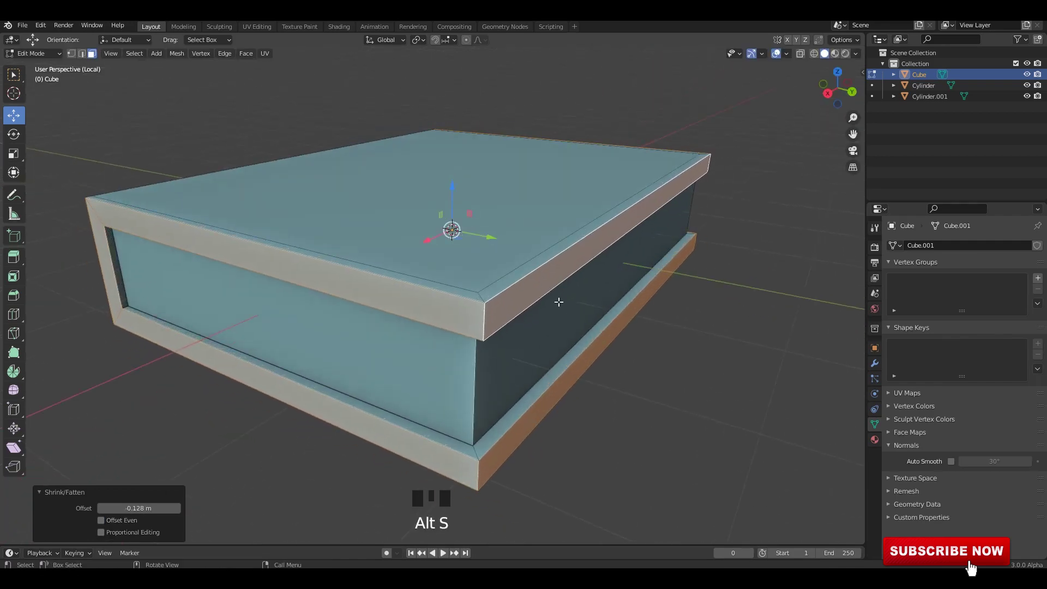
pyautogui.click(107, 520)
pyautogui.scroll(-2, 484, 358)
pyautogui.hotkey('alt', 's')
pyautogui.click(507, 356)
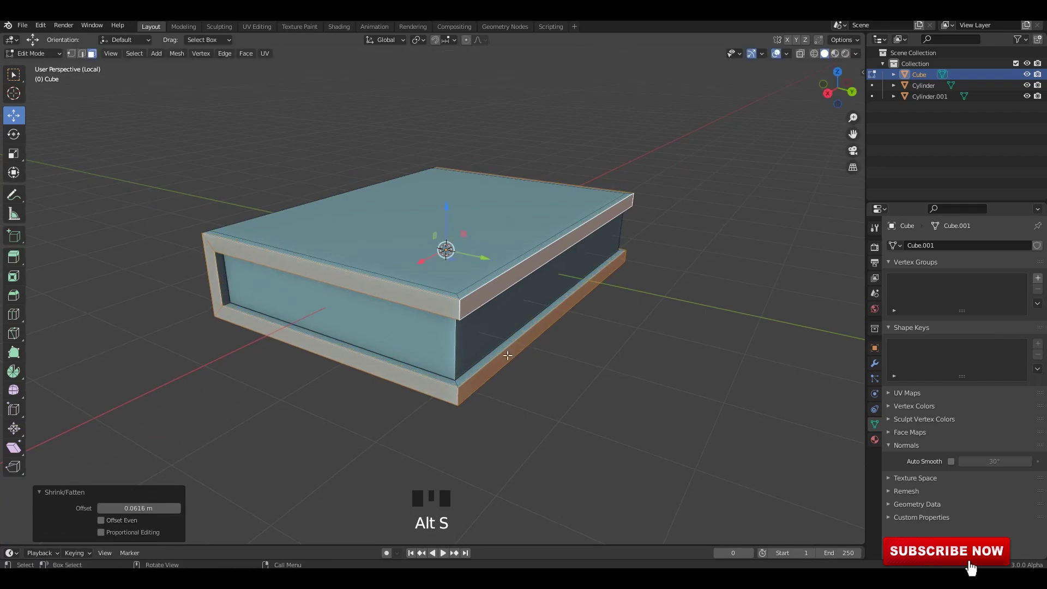
pyautogui.moveTo(489, 276); pyautogui.dragTo(616, 300, button='middle')
pyautogui.press('Tab')
pyautogui.click(682, 278)
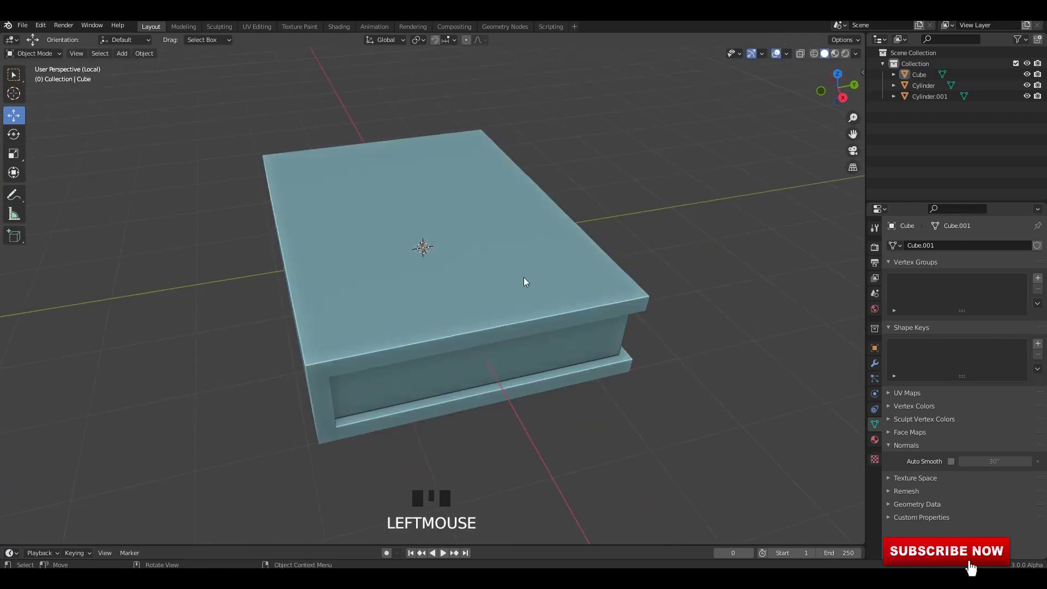
# Add a horizontal loop cut at mid-height around the book's pages and spine in the right side view
pyautogui.press('Tab')
pyautogui.moveTo(523, 282); pyautogui.dragTo(328, 267, button='middle')
pyautogui.keyDown('alt'); pyautogui.scroll(-1, 577, 289); pyautogui.keyUp('alt')
pyautogui.hotkey('alt', 'z')
pyautogui.keyDown('shift'); pyautogui.moveTo(541, 265); pyautogui.dragTo(585, 264, button='middle'); pyautogui.keyUp('shift')
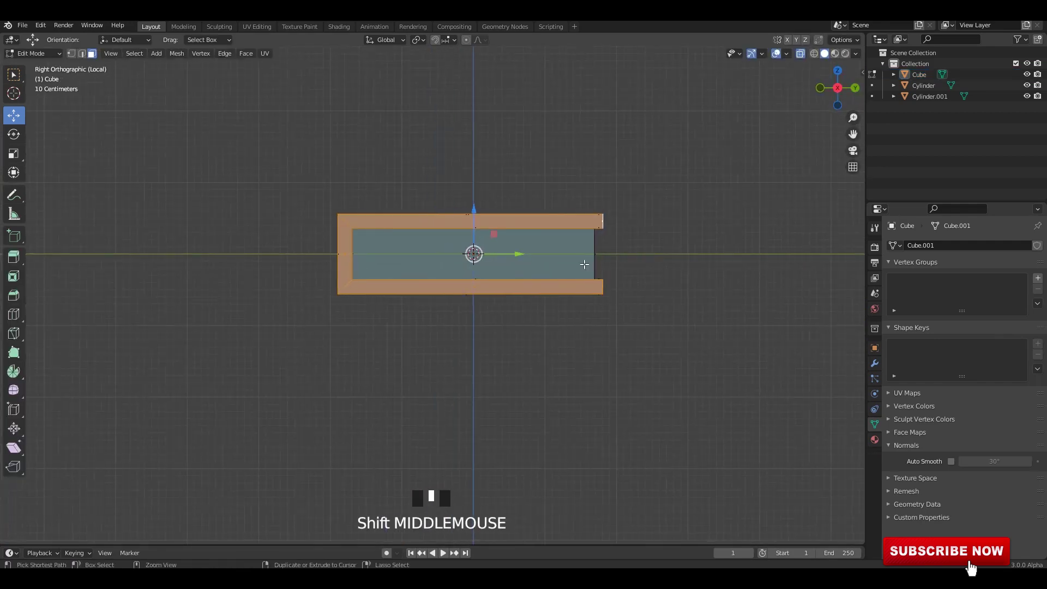
pyautogui.hotkey('ctrl', 'r')
pyautogui.click(584, 251)
pyautogui.click(584, 251)
# Move the spine's middle vertices outward about 0.335 m along negative Y and adjust the inner ones separately
pyautogui.press('1')
pyautogui.moveTo(278, 241); pyautogui.dragTo(349, 254)
pyautogui.scroll(2, 322, 224)
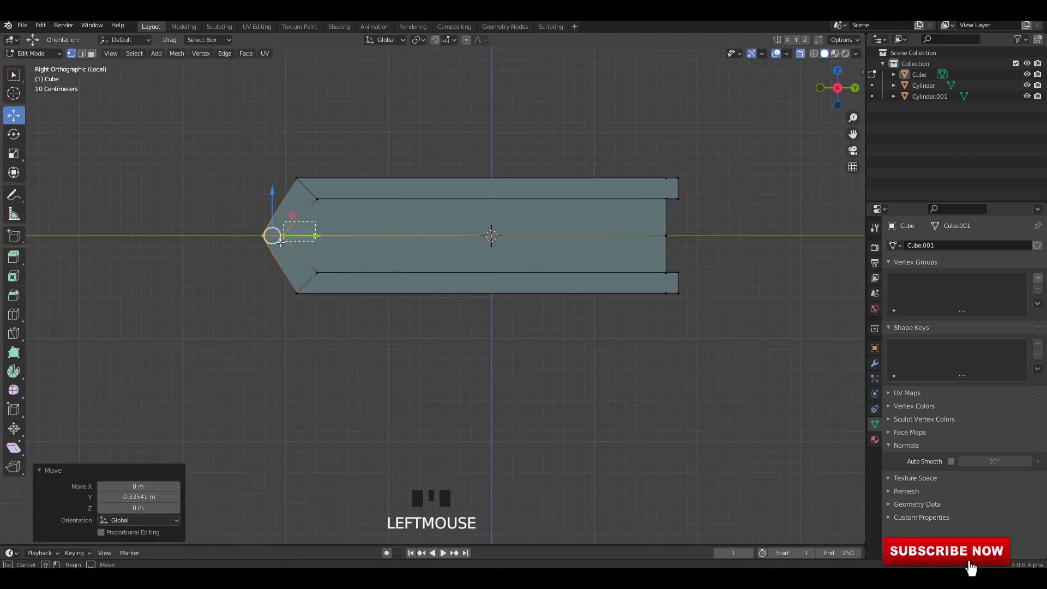
pyautogui.moveTo(281, 242); pyautogui.dragTo(332, 235)
pyautogui.hotkey('alt', 'z')
pyautogui.moveTo(437, 244); pyautogui.dragTo(399, 260, button='middle')
# Bevel the middle edge loops of the spine and pages about 0.334 m with seven segments to round the spine
pyautogui.press('2')
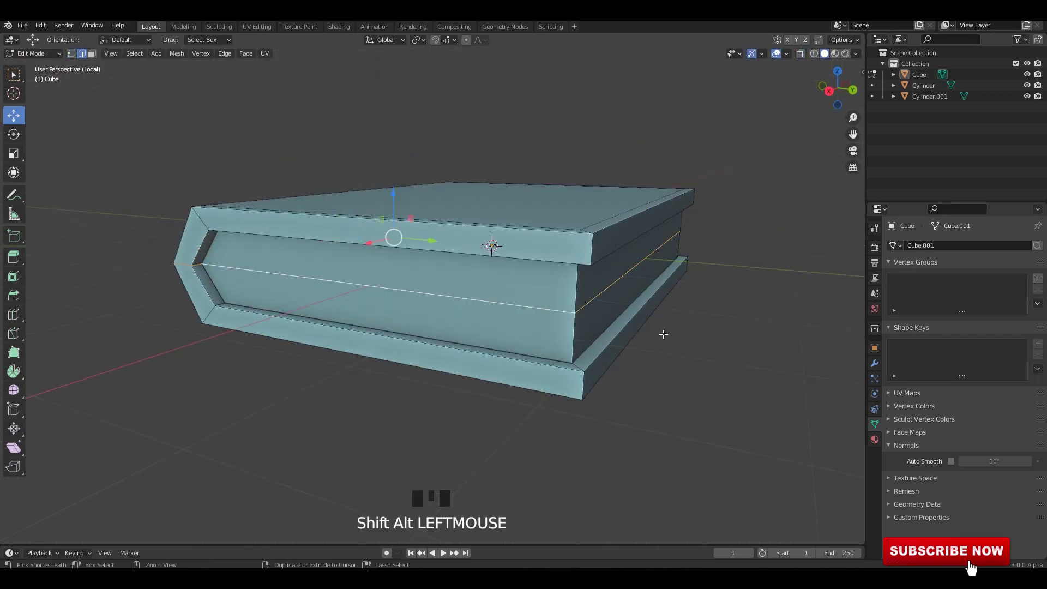
pyautogui.hotkey('ctrl', 'b')
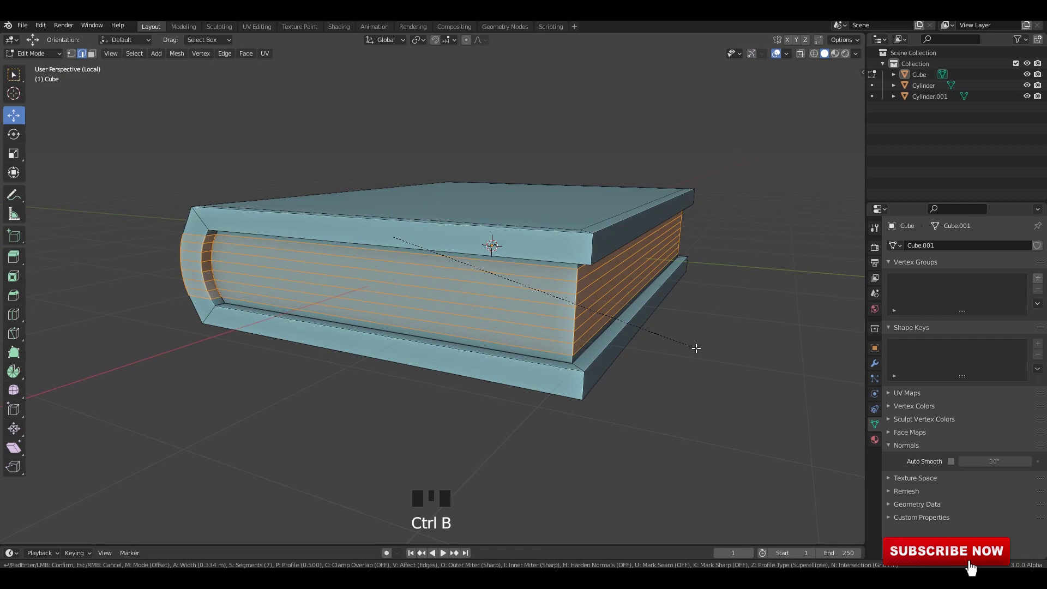
pyautogui.click(697, 348)
pyautogui.press('Tab')
pyautogui.scroll(-2, 582, 254)
# Shade the book smooth and enable Auto Smooth at 30°
pyautogui.moveTo(582, 254); pyautogui.dragTo(517, 251, button='middle')
pyautogui.click(516, 250)
pyautogui.rightClick(517, 250)
pyautogui.click(517, 250)
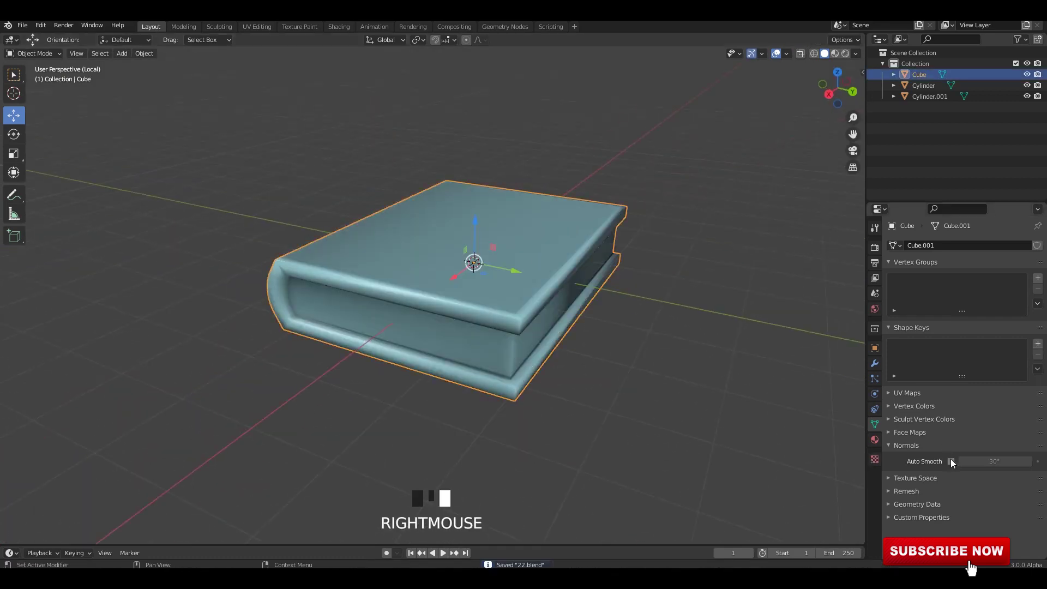
pyautogui.click(951, 462)
pyautogui.click(634, 277)
# Bevel the vertical corner edges of the covers and pages on the side opposite the spine about 0.816 m with seven segments
pyautogui.moveTo(634, 277); pyautogui.dragTo(459, 265, button='middle')
pyautogui.scroll(2, 487, 248)
pyautogui.press('Tab')
pyautogui.scroll(1, 469, 240)
pyautogui.press('3')
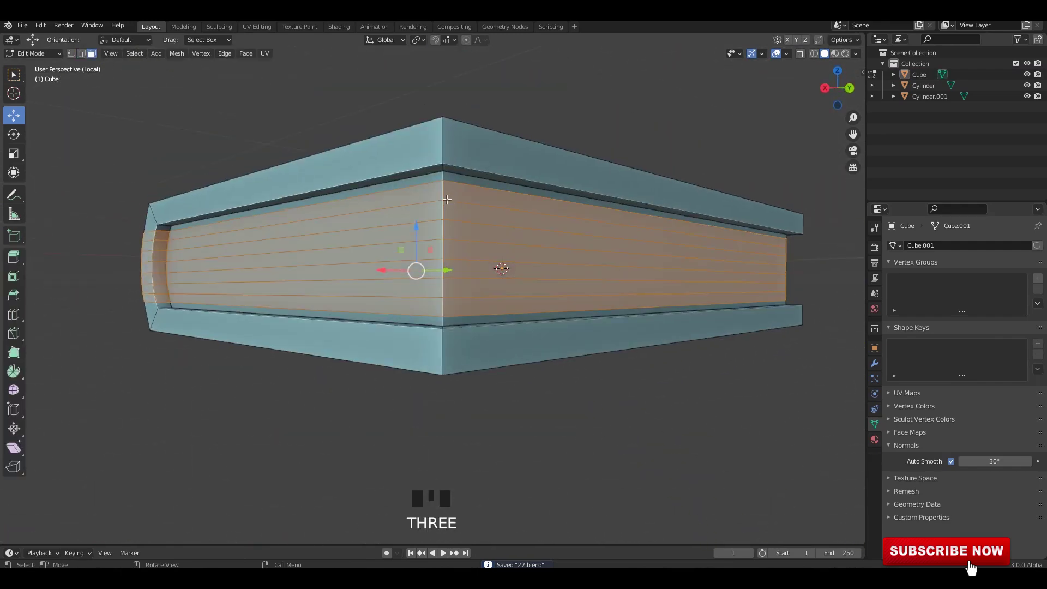
pyautogui.press('2')
pyautogui.click(443, 198)
pyautogui.moveTo(448, 212); pyautogui.dragTo(460, 312, button='middle')
pyautogui.keyDown('alt'); pyautogui.keyDown('shift'); pyautogui.click(340, 292); pyautogui.keyUp('shift'); pyautogui.keyUp('alt')
pyautogui.scroll(1, 515, 387)
pyautogui.keyDown('shift'); pyautogui.moveTo(464, 313); pyautogui.dragTo(475, 306, button='middle'); pyautogui.keyUp('shift')
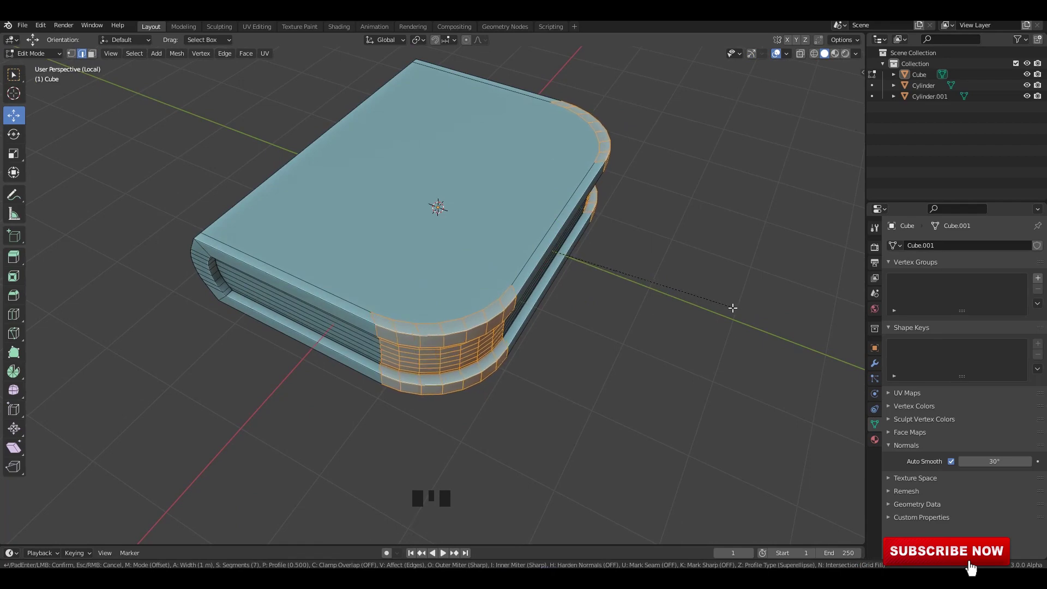
pyautogui.click(711, 324)
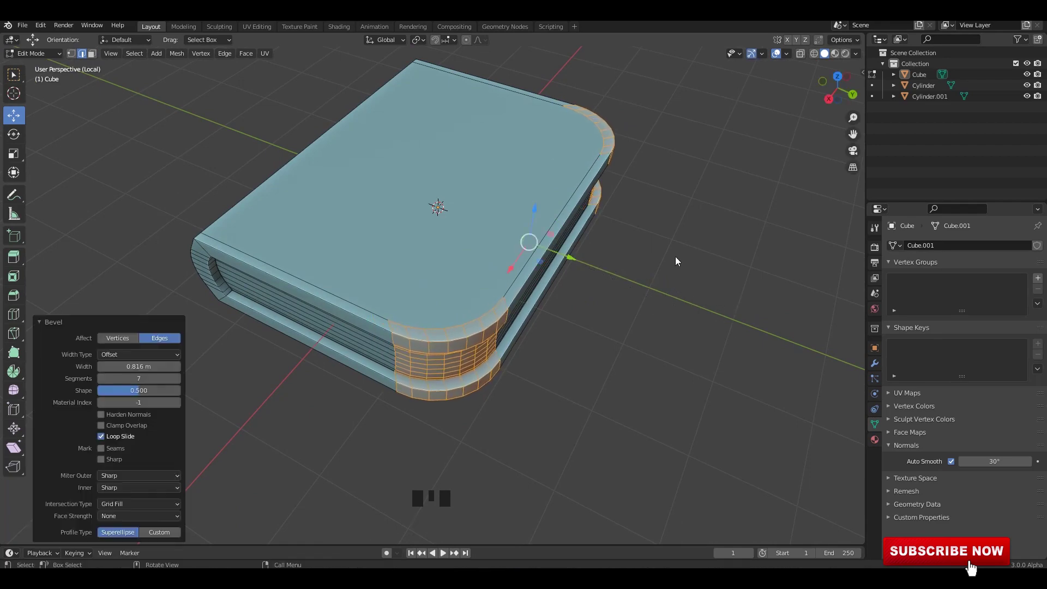
pyautogui.press('Tab')
pyautogui.moveTo(568, 247); pyautogui.dragTo(528, 292, button='middle')
# Select three separate horizontal face strips around the page block, at its upper, middle and lower levels
pyautogui.press('Tab')
pyautogui.scroll(2, 513, 229)
pyautogui.press('3')
pyautogui.click(478, 258)
pyautogui.keyDown('alt'); pyautogui.keyDown('shift'); pyautogui.click(469, 228); pyautogui.keyUp('shift'); pyautogui.keyUp('alt')
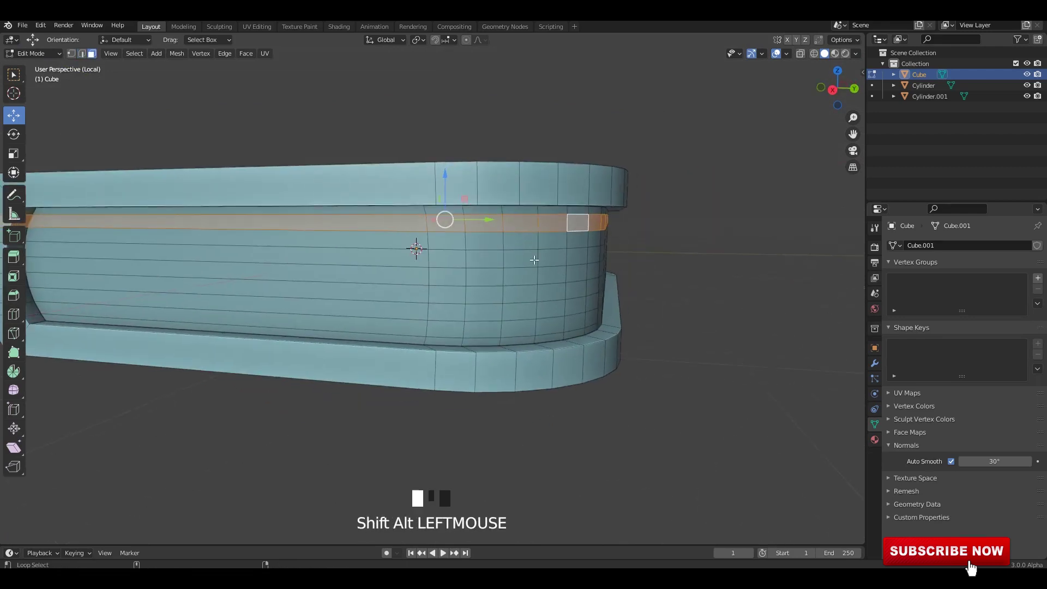
pyautogui.keyDown('alt'); pyautogui.keyDown('shift'); pyautogui.click(534, 261); pyautogui.keyUp('shift'); pyautogui.keyUp('alt')
pyautogui.keyDown('alt'); pyautogui.keyDown('shift'); pyautogui.click(539, 310); pyautogui.keyUp('shift'); pyautogui.keyUp('alt')
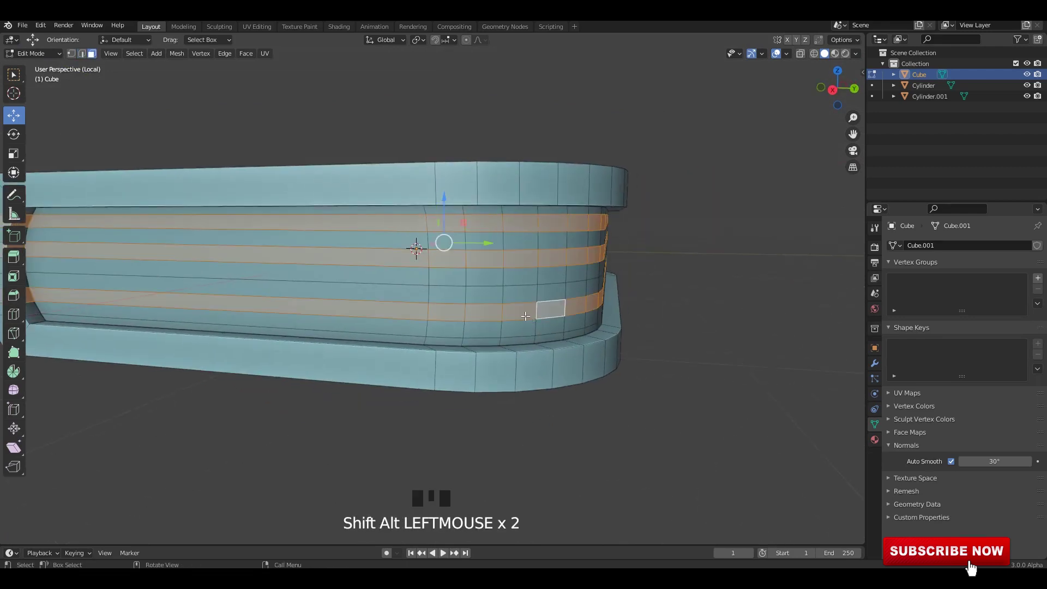
# Deselect the strips' faces on the spine in the see-through right side view, keeping only those on the pages
pyautogui.keyDown('shift'); pyautogui.moveTo(525, 316); pyautogui.dragTo(522, 269, button='middle'); pyautogui.keyUp('shift')
pyautogui.press('KP_3')
pyautogui.hotkey('alt', 'z')
pyautogui.scroll(2, 285, 218)
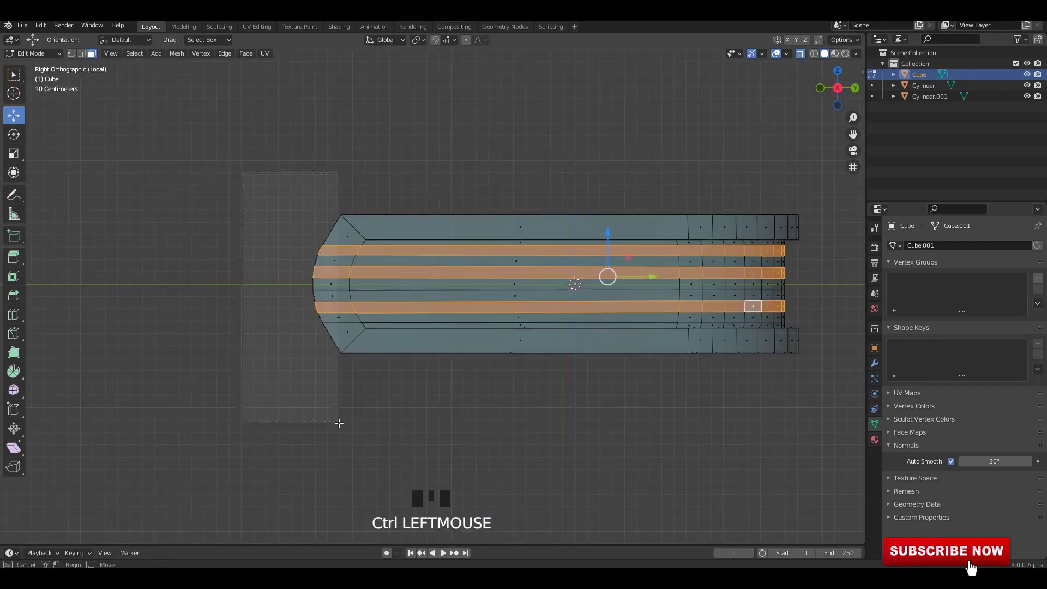
pyautogui.keyDown('ctrl'); pyautogui.moveTo(339, 422); pyautogui.dragTo(368, 422); pyautogui.keyUp('ctrl')
pyautogui.scroll(-1, 376, 349)
pyautogui.hotkey('alt', 'z')
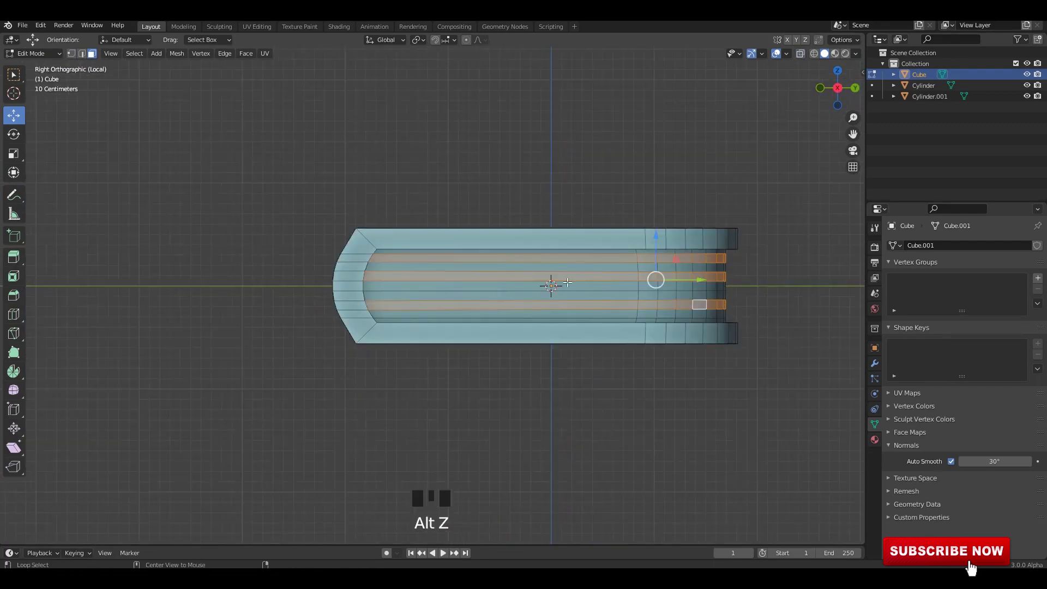
# Extrude the three selected page strips in place and fatten them outward by about 0.0193 m
pyautogui.moveTo(676, 283); pyautogui.dragTo(611, 292, button='middle')
pyautogui.keyDown('shift'); pyautogui.moveTo(698, 294); pyautogui.dragTo(589, 273, button='middle'); pyautogui.keyUp('shift')
pyautogui.moveTo(627, 270); pyautogui.dragTo(392, 253, button='middle')
pyautogui.scroll(2, 351, 257)
pyautogui.scroll(-1, 480, 295)
pyautogui.moveTo(480, 295); pyautogui.dragTo(557, 293, button='middle')
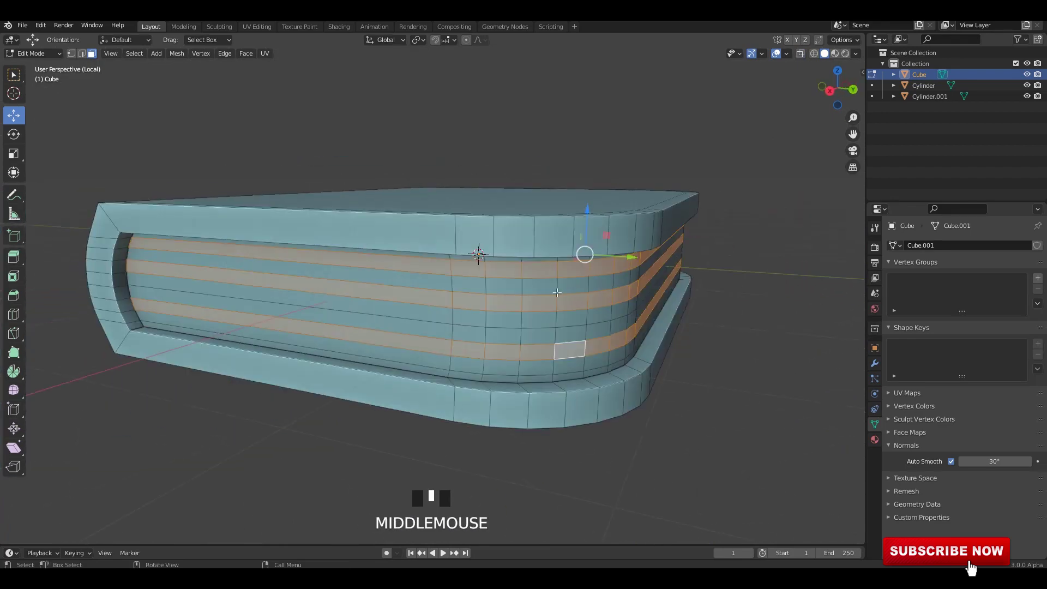
pyautogui.press('e')
pyautogui.rightClick(581, 306)
pyautogui.hotkey('alt', 's')
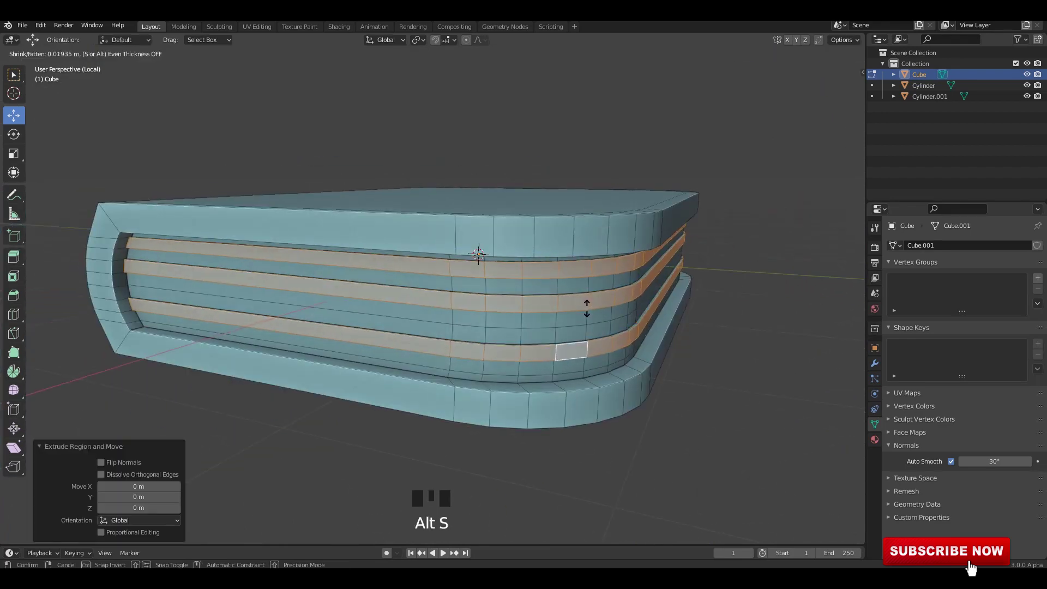
pyautogui.click(587, 308)
# Bevel the outer edge loops of the three raised page strips 0.0172 m with one segment
pyautogui.moveTo(587, 308); pyautogui.dragTo(553, 325, button='middle')
pyautogui.scroll(2, 563, 326)
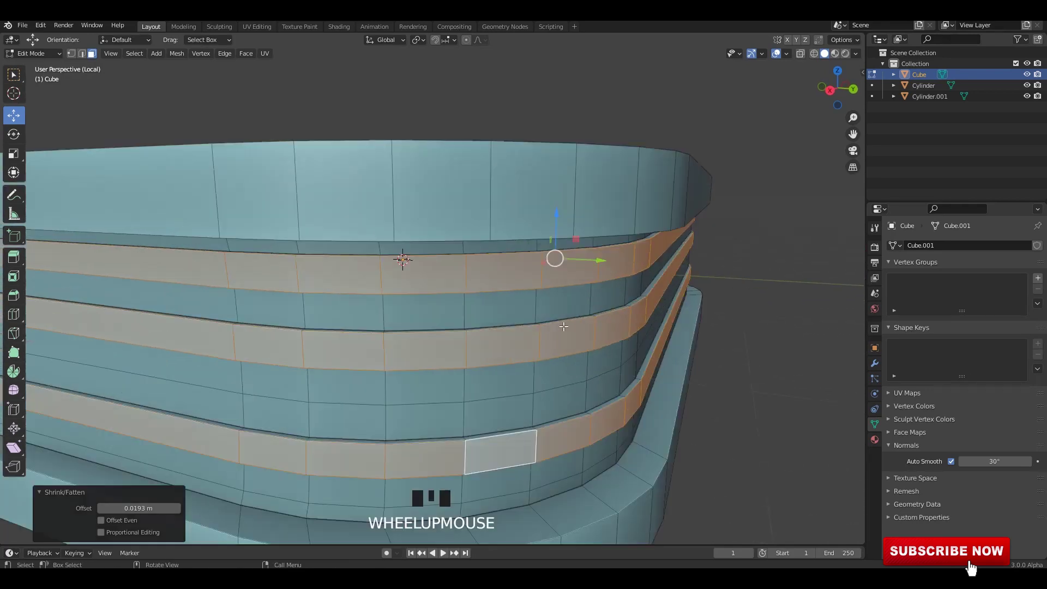
pyautogui.press('2')
pyautogui.click(587, 325)
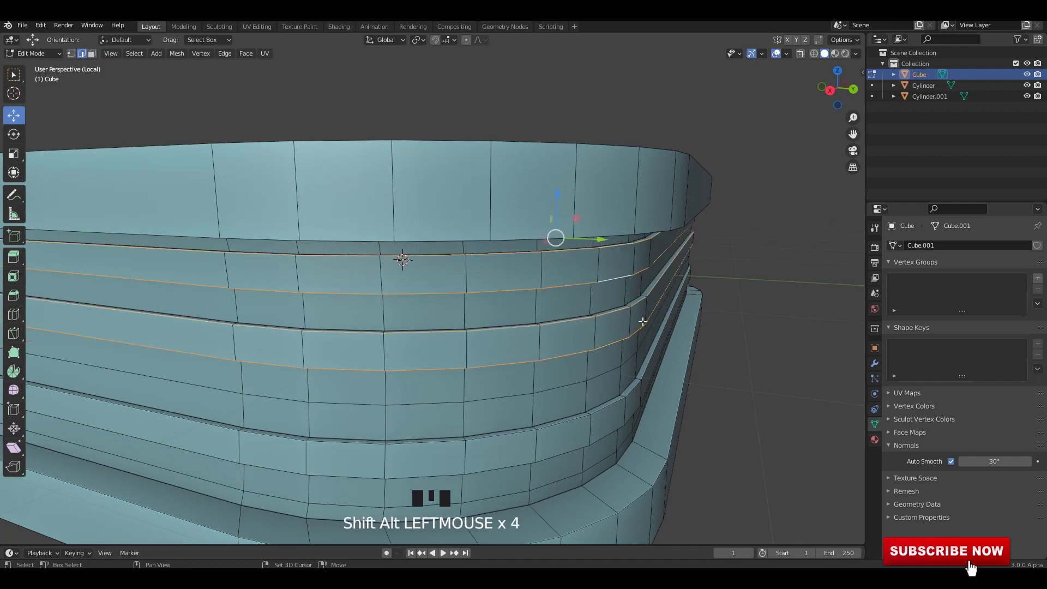
pyautogui.scroll(3, 582, 326)
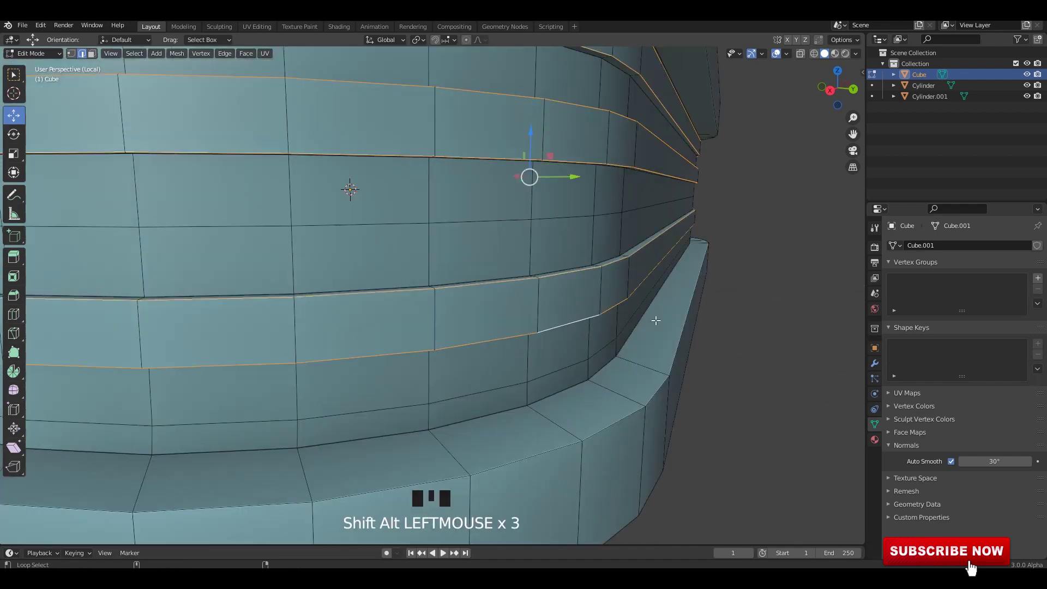
pyautogui.hotkey('ctrl', 'b')
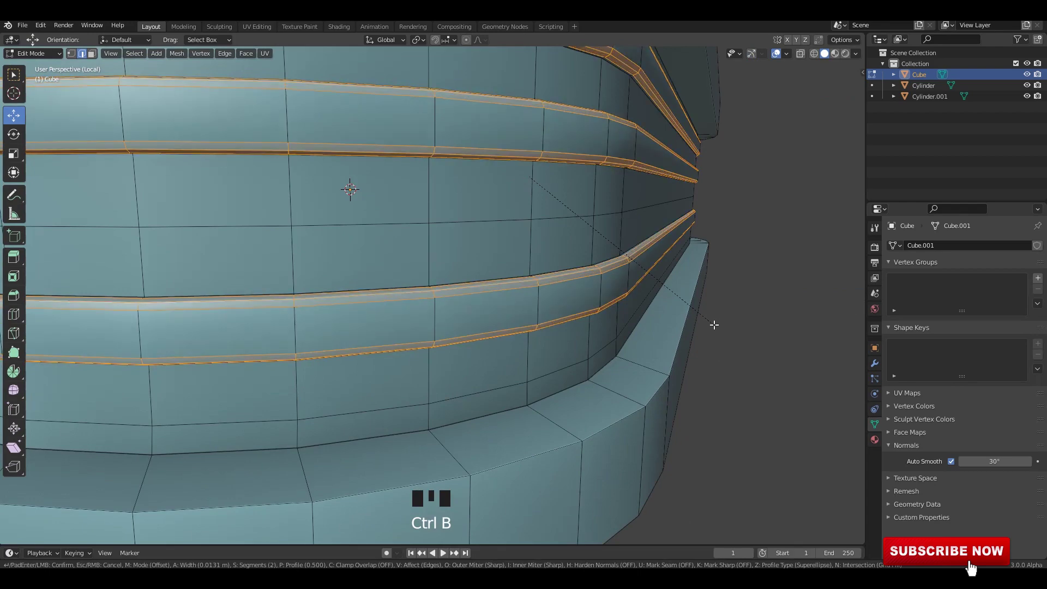
pyautogui.click(737, 292)
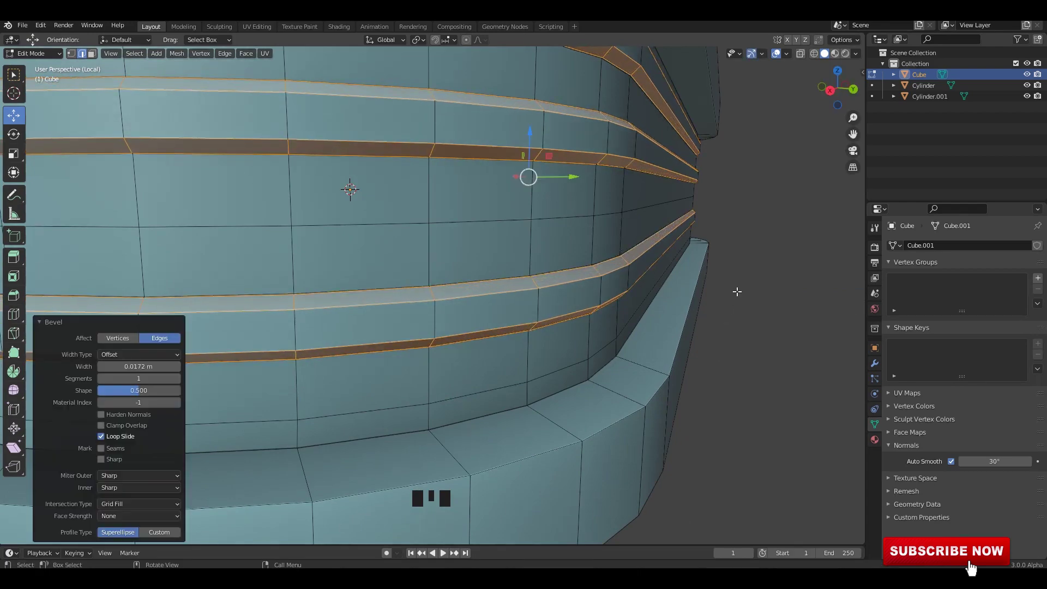
pyautogui.press('Tab')
pyautogui.scroll(-3, 469, 263)
pyautogui.press('Tab')
pyautogui.keyDown('shift'); pyautogui.moveTo(469, 263); pyautogui.dragTo(467, 318, button='middle'); pyautogui.keyUp('shift')
pyautogui.click(484, 301)
pyautogui.keyDown('alt'); pyautogui.keyDown('shift'); pyautogui.click(461, 284); pyautogui.keyUp('shift'); pyautogui.keyUp('alt')
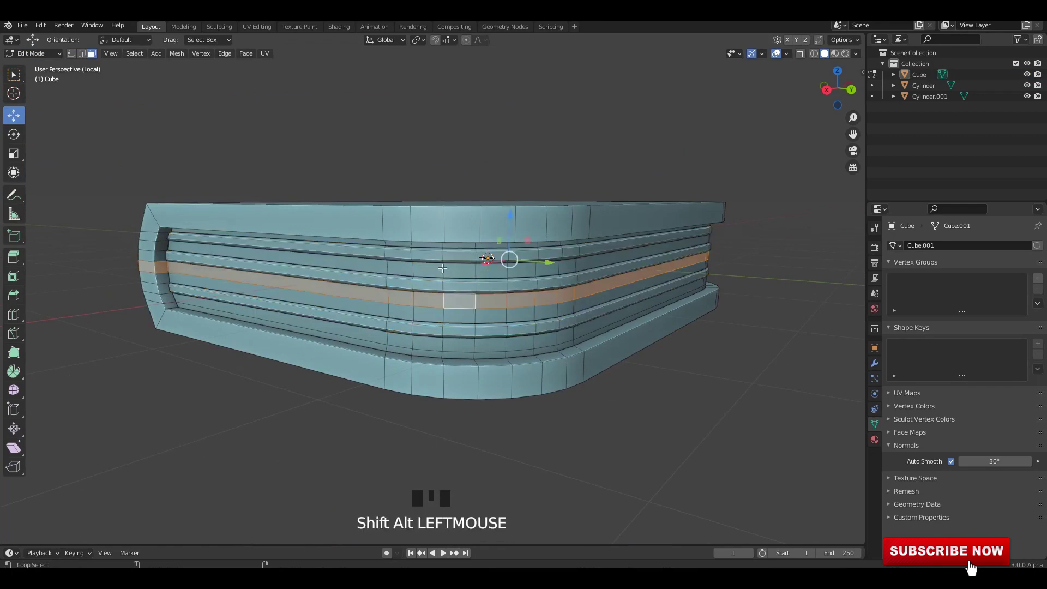
pyautogui.keyDown('alt'); pyautogui.keyDown('shift'); pyautogui.click(442, 268); pyautogui.keyUp('shift'); pyautogui.keyUp('alt')
pyautogui.moveTo(442, 268); pyautogui.dragTo(488, 334, button='middle')
pyautogui.scroll(2, 481, 288)
pyautogui.press('e')
pyautogui.rightClick(489, 333)
pyautogui.hotkey('alt', 's')
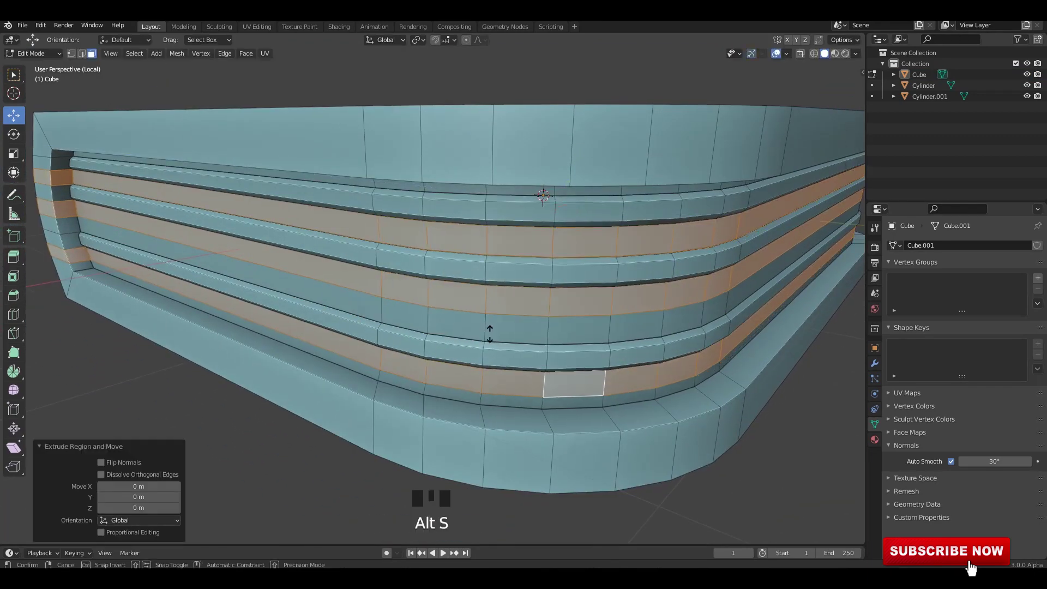
pyautogui.hotkey('ctrl', 'z')
pyautogui.hotkey('ctrl', 'z')
pyautogui.hotkey('ctrl', 'z')
pyautogui.hotkey('ctrl', 'z')
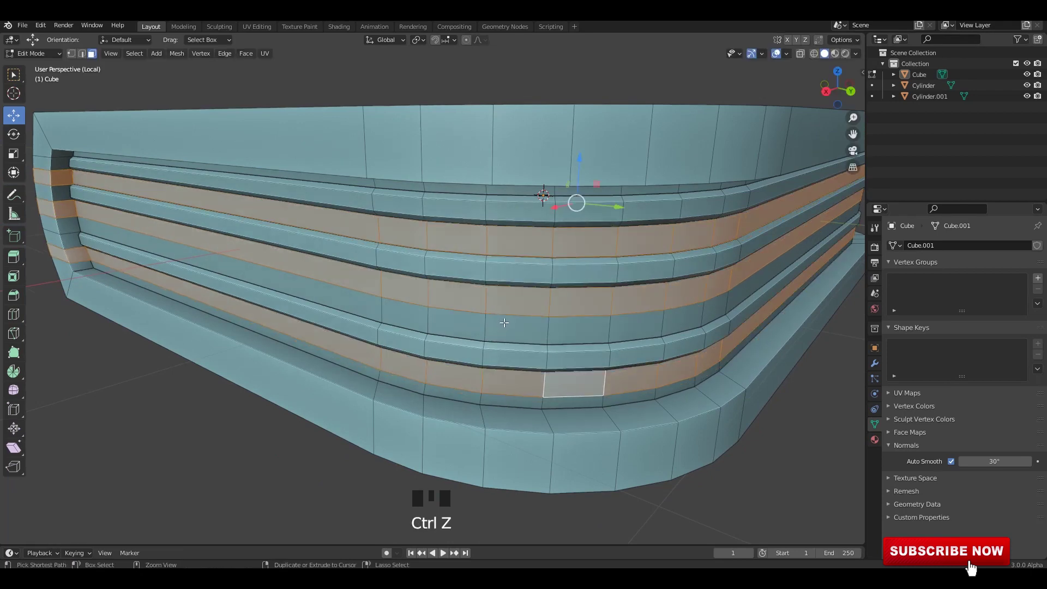
# Reselect the three flat page strips below the raised ones, leaving out their faces on the spine
pyautogui.keyDown('alt'); pyautogui.keyDown('shift'); pyautogui.click(552, 267); pyautogui.keyUp('shift'); pyautogui.keyUp('alt')
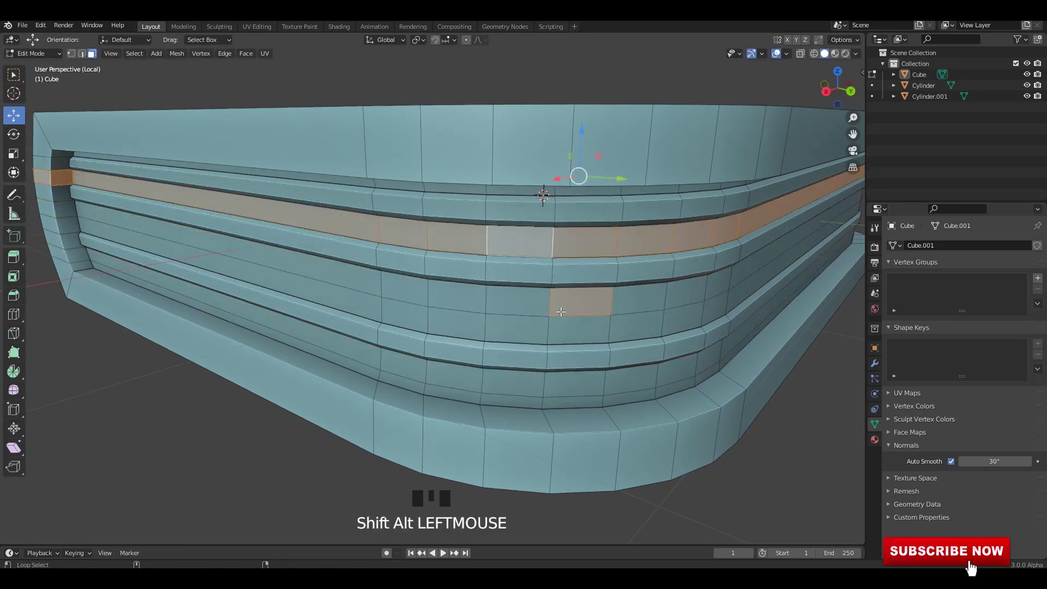
pyautogui.keyDown('alt'); pyautogui.keyDown('shift'); pyautogui.click(551, 302); pyautogui.keyUp('shift'); pyautogui.keyUp('alt')
pyautogui.keyDown('alt'); pyautogui.keyDown('shift'); pyautogui.click(540, 389); pyautogui.keyUp('shift'); pyautogui.keyUp('alt')
pyautogui.keyDown('alt'); pyautogui.moveTo(540, 388); pyautogui.dragTo(391, 295, button='middle'); pyautogui.keyUp('alt')
pyautogui.keyDown('ctrl'); pyautogui.moveTo(198, 133); pyautogui.dragTo(378, 421); pyautogui.keyUp('ctrl')
pyautogui.hotkey('alt', 'z')
pyautogui.moveTo(379, 420); pyautogui.dragTo(491, 327, button='middle')
pyautogui.keyDown('shift'); pyautogui.moveTo(491, 327); pyautogui.dragTo(542, 315, button='middle'); pyautogui.keyUp('shift')
# Extrude these strips in place, fatten them 0.0286 m and fine-tune their offset against the cover edge from above
pyautogui.press('e')
pyautogui.rightClick(546, 316)
pyautogui.hotkey('alt', 's')
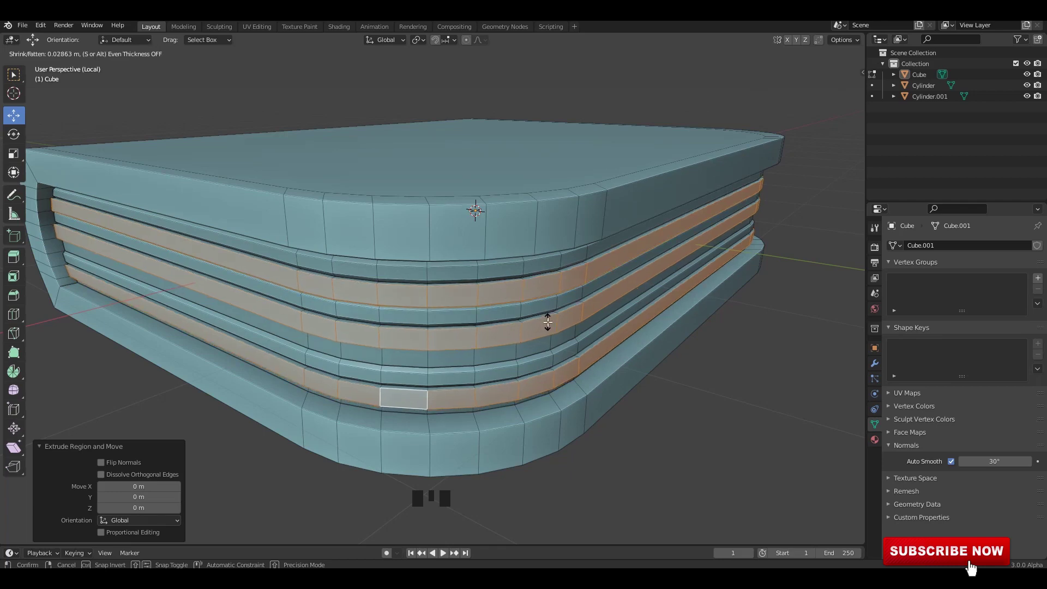
pyautogui.click(548, 322)
pyautogui.keyDown('alt'); pyautogui.moveTo(547, 322); pyautogui.dragTo(514, 320, button='middle'); pyautogui.keyUp('alt')
pyautogui.scroll(3, 607, 350)
pyautogui.scroll(1, 584, 335)
pyautogui.hotkey('alt', 's')
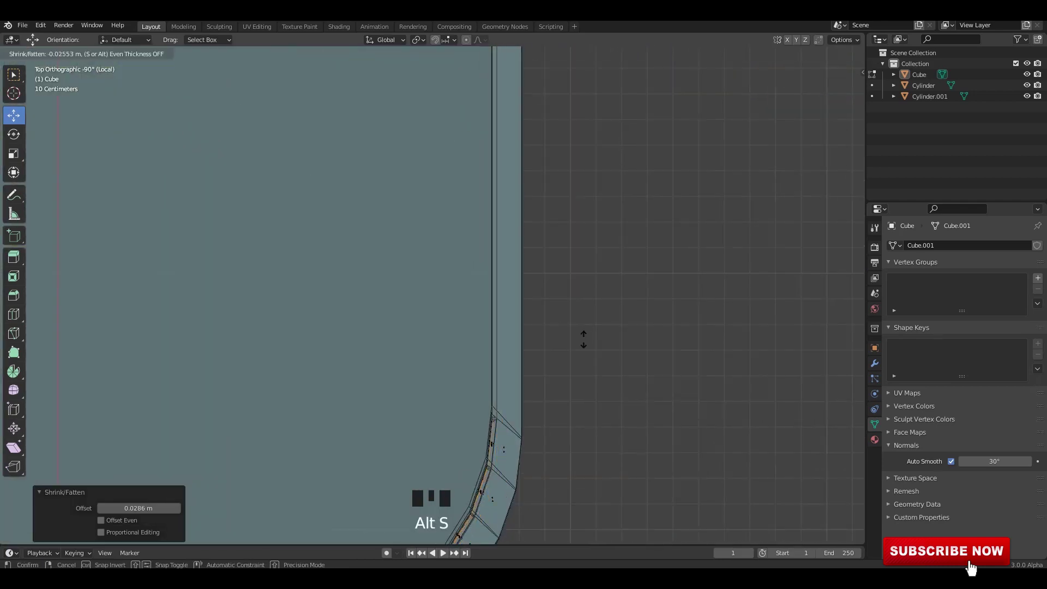
pyautogui.click(579, 369)
# Bevel the outer edge loops of the three newly raised strips and save the file
pyautogui.moveTo(579, 370); pyautogui.dragTo(517, 312, button='middle')
pyautogui.press('2')
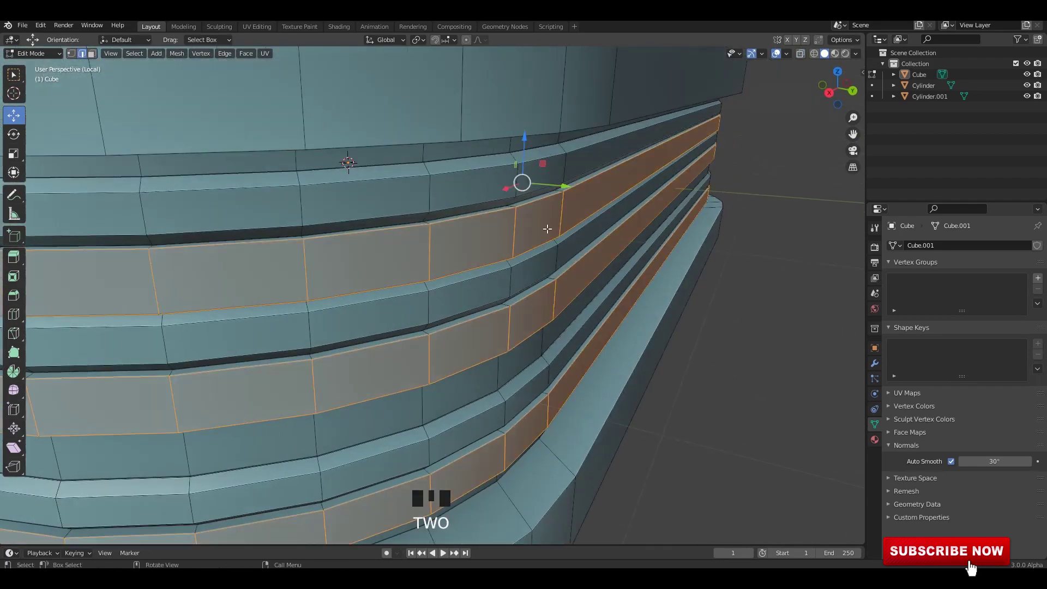
pyautogui.click(501, 218)
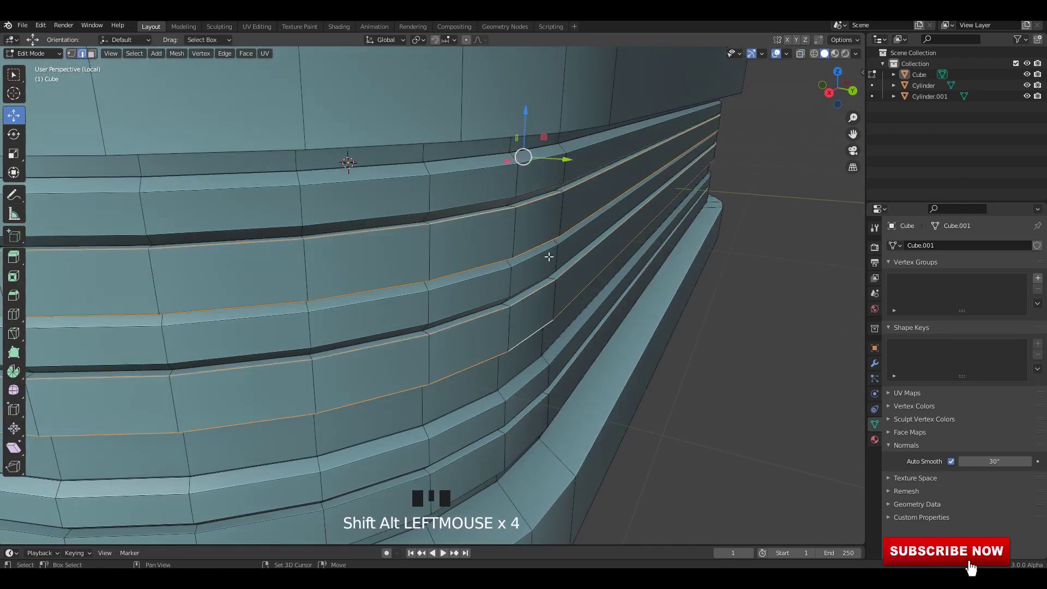
pyautogui.moveTo(549, 257); pyautogui.dragTo(583, 302, button='middle')
pyautogui.keyDown('alt'); pyautogui.keyDown('shift'); pyautogui.click(531, 322); pyautogui.keyUp('shift'); pyautogui.keyUp('alt')
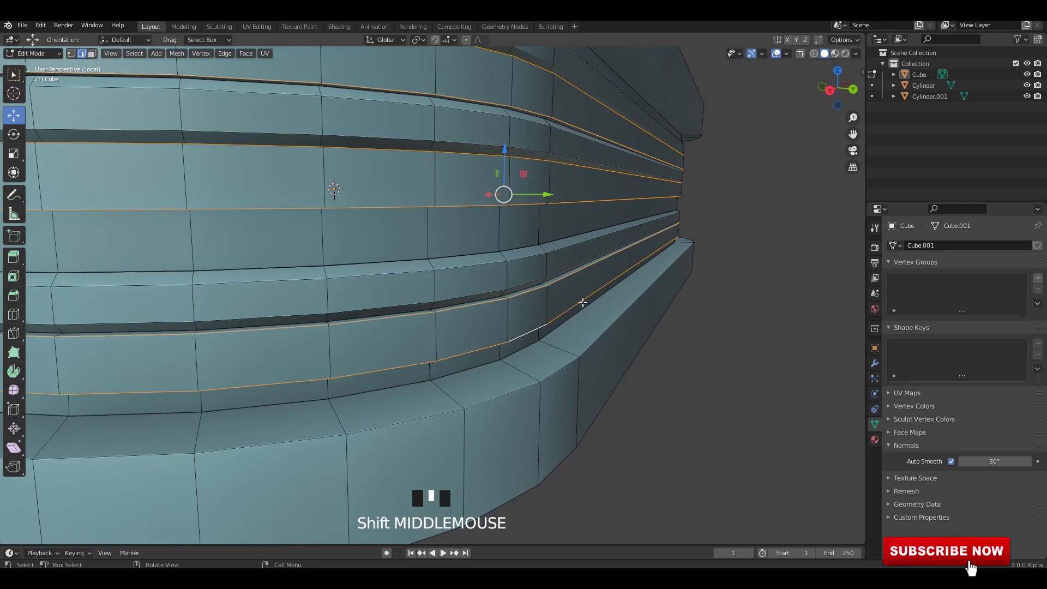
pyautogui.click(646, 310)
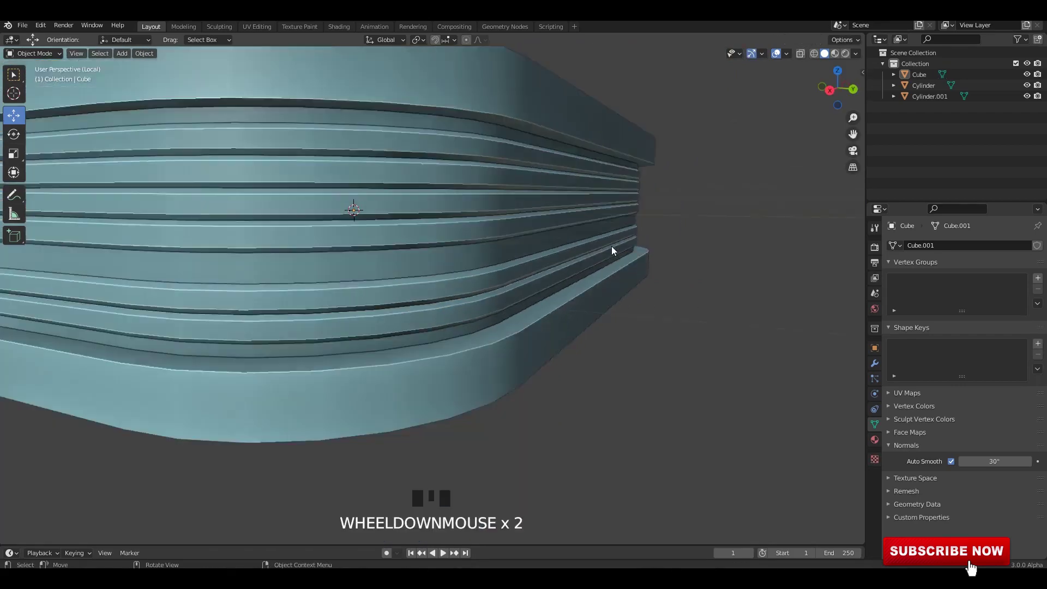
pyautogui.hotkey('ctrl', 's')
pyautogui.press('Tab')
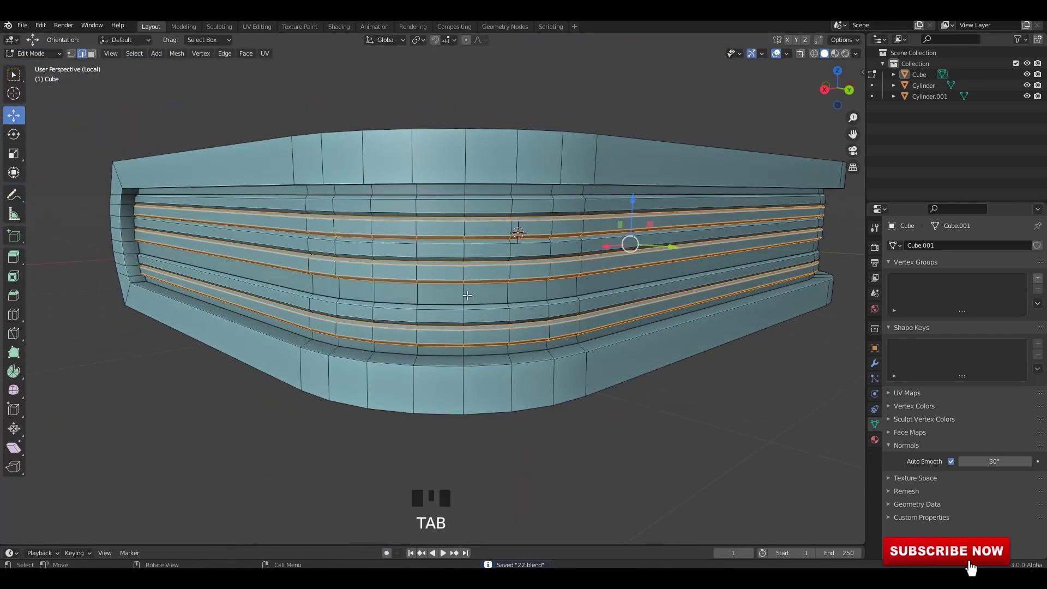
# Extrude the flat strip between the middle and lower raised strips in place, without its spine faces, and fatten it about 0.022 m
pyautogui.press('3')
pyautogui.click(501, 300)
pyautogui.keyDown('alt'); pyautogui.keyDown('shift'); pyautogui.click(546, 293); pyautogui.keyUp('shift'); pyautogui.keyUp('alt')
pyautogui.moveTo(546, 294); pyautogui.dragTo(166, 254, button='middle')
pyautogui.moveTo(391, 392); pyautogui.dragTo(528, 297, button='middle')
pyautogui.press('e')
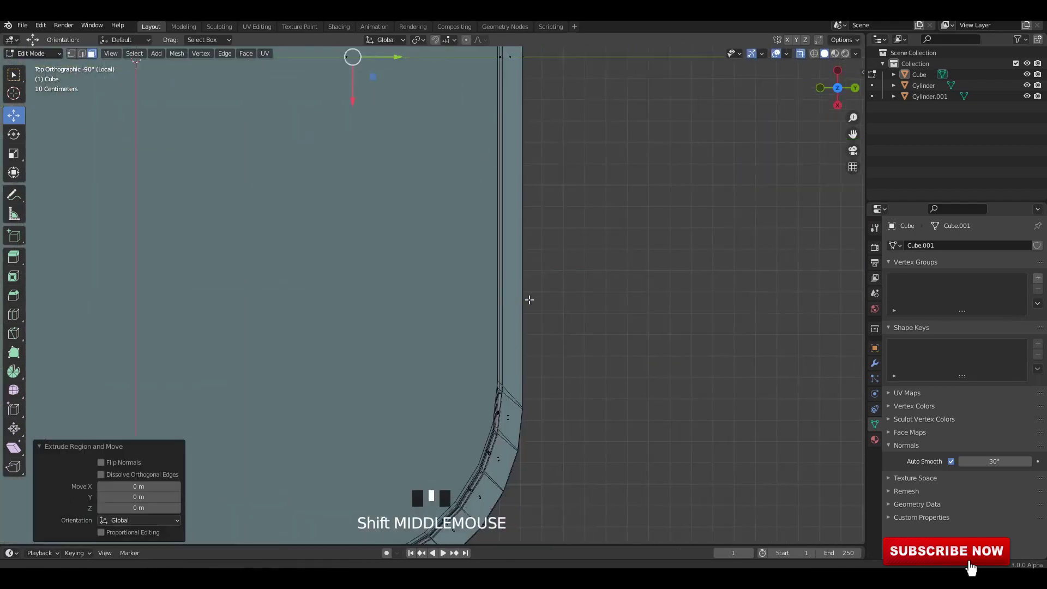
pyautogui.scroll(5, 664, 332)
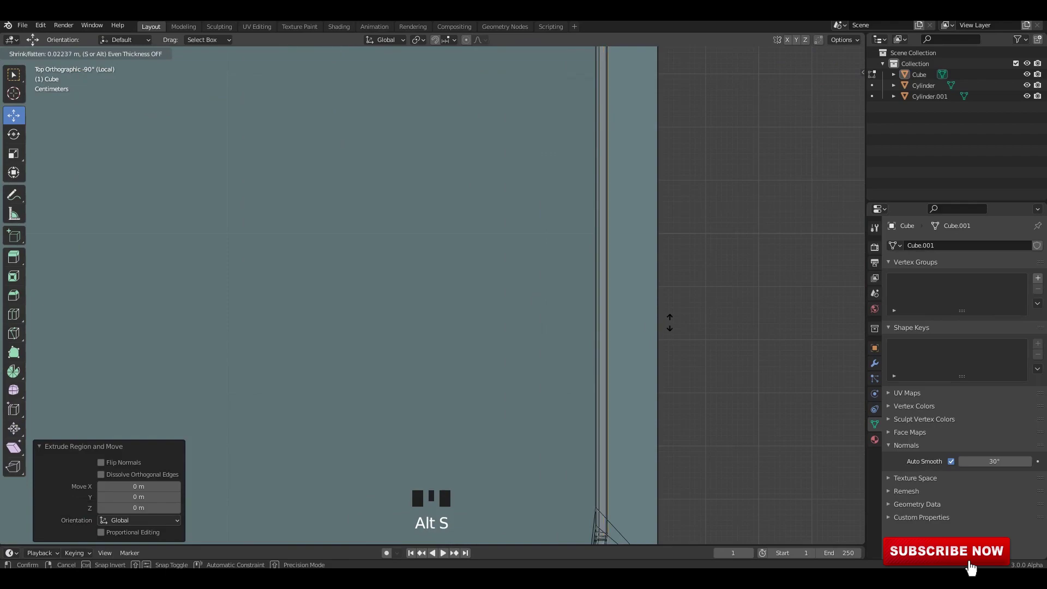
pyautogui.click(670, 322)
pyautogui.scroll(-4, 577, 320)
# Bevel both outer edge loops of this last strip about 0.01 m and save the file
pyautogui.moveTo(577, 320); pyautogui.dragTo(551, 284, button='middle')
pyautogui.hotkey('alt', 'z')
pyautogui.press('2')
pyautogui.click(513, 292)
pyautogui.scroll(2, 638, 316)
pyautogui.hotkey('ctrl', 'b')
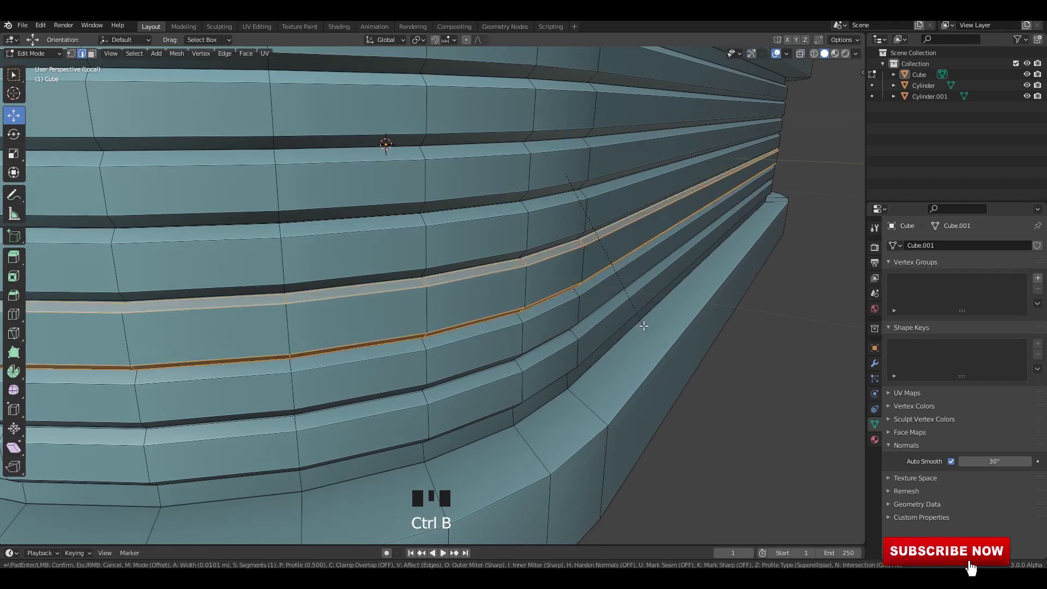
pyautogui.click(646, 326)
pyautogui.press('Tab')
pyautogui.scroll(-5, 739, 357)
pyautogui.moveTo(739, 357)
pyautogui.mouseDown(button='middle')
pyautogui.moveTo(440, 235)
pyautogui.moveTo(428, 266)
pyautogui.moveTo(572, 237)
pyautogui.moveTo(523, 260)
pyautogui.moveTo(629, 294)
pyautogui.moveTo(607, 257)
pyautogui.moveTo(676, 259)
pyautogui.moveTo(491, 326)
pyautogui.moveTo(486, 316)
pyautogui.mouseUp(button='middle')
pyautogui.hotkey('ctrl', 's')
# Leave local view, then move and rotate the book in top view so it lies diagonally beside the cup
pyautogui.click(522, 260)
pyautogui.press('`')
pyautogui.click(581, 277)
pyautogui.press('/')
pyautogui.click(629, 247)
pyautogui.click(490, 325)
pyautogui.moveTo(486, 317); pyautogui.dragTo(499, 212)
pyautogui.press('r')
pyautogui.click(531, 236)
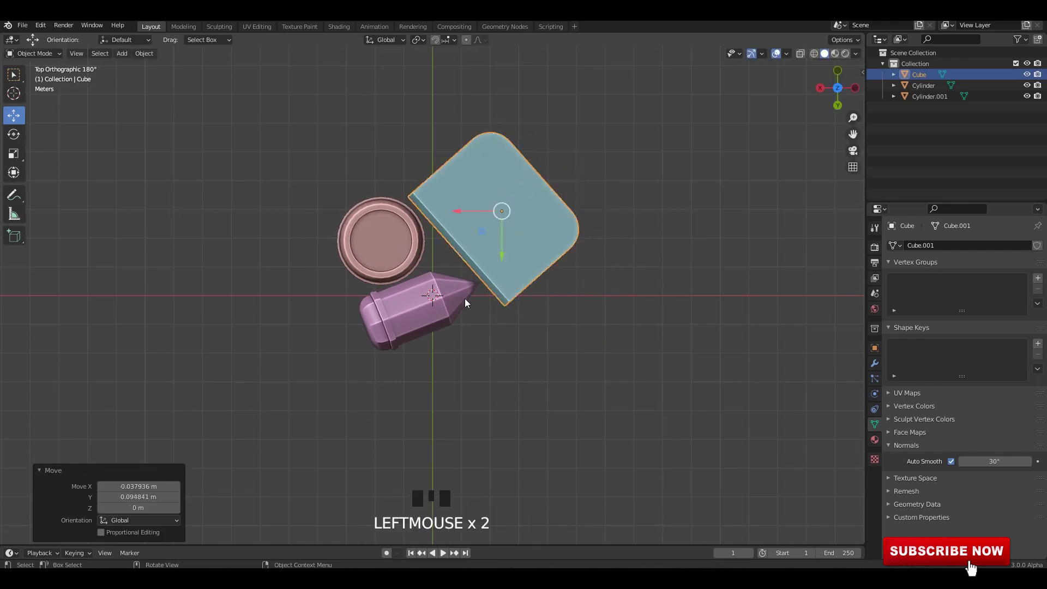
# Rotate the pencil so its tip points toward the book's spine corner, and nudge the book closer to the cup
pyautogui.click(467, 294)
pyautogui.press('r')
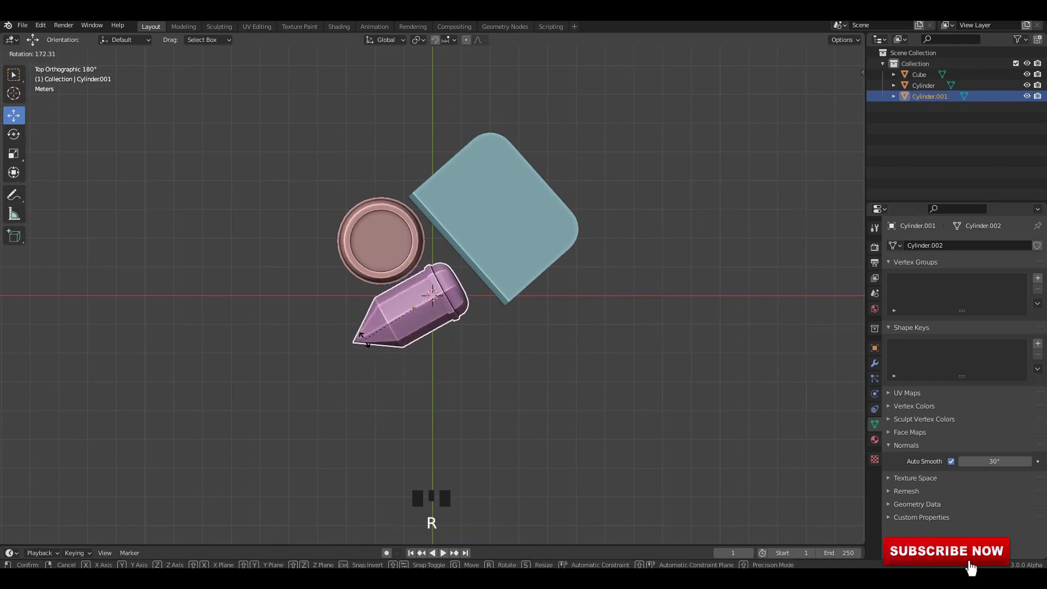
pyautogui.click(470, 301)
pyautogui.click(412, 271)
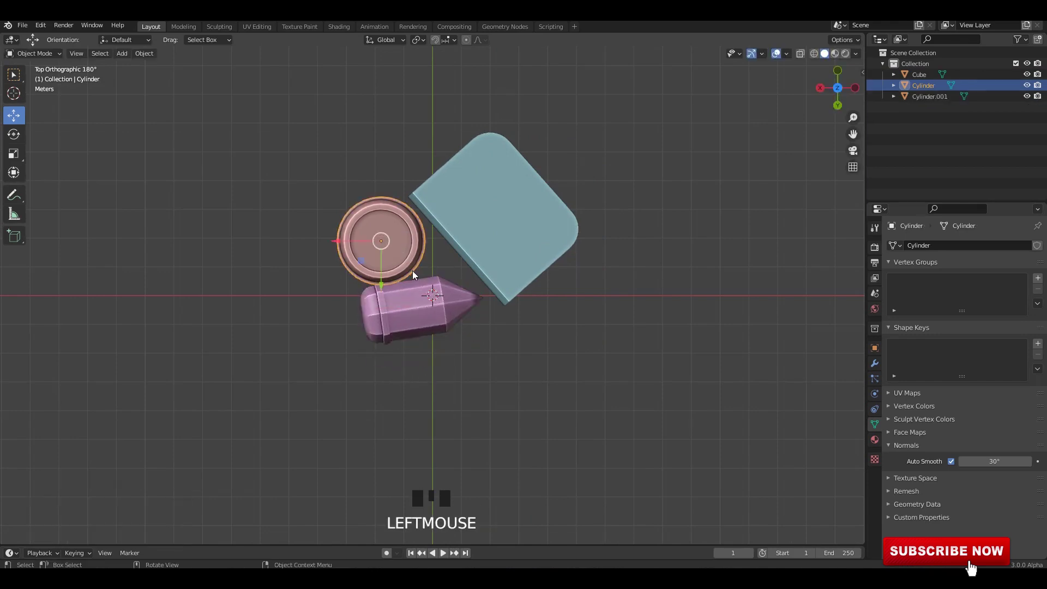
pyautogui.click(485, 234)
pyautogui.moveTo(454, 228); pyautogui.dragTo(446, 221)
pyautogui.click(384, 244)
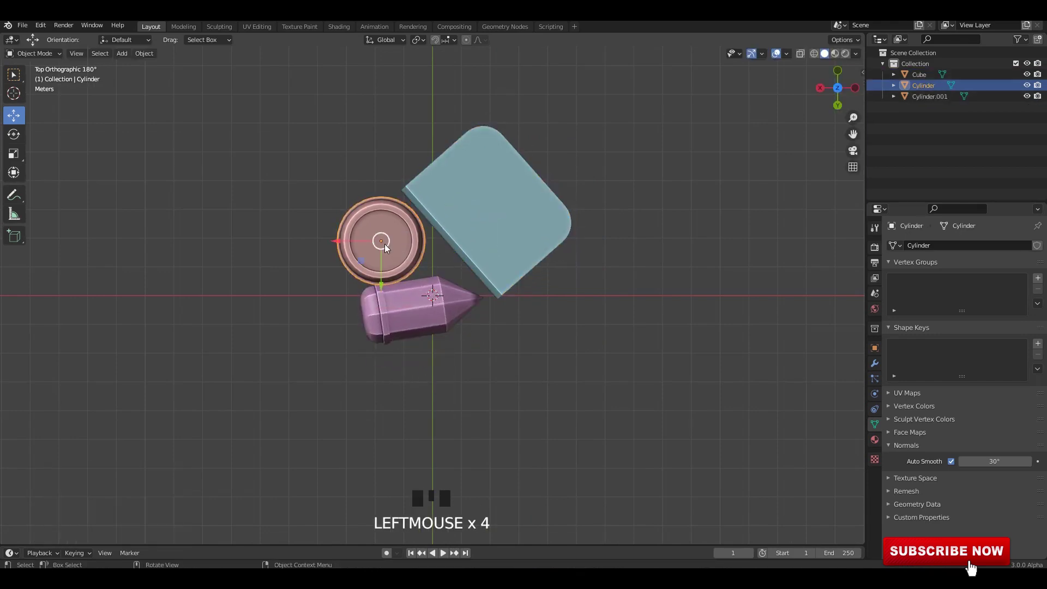
pyautogui.click(385, 244)
pyautogui.click(627, 166)
# Shift the book slightly in a top view turned to 90°, keeping its spine facing the cup and pencil
pyautogui.scroll(1, 512, 189)
pyautogui.moveTo(626, 165); pyautogui.dragTo(548, 197, button='middle')
pyautogui.scroll(2, 547, 197)
pyautogui.keyDown('alt'); pyautogui.middleClick(521, 286); pyautogui.keyUp('alt')
pyautogui.click(500, 302)
pyautogui.keyDown('alt'); pyautogui.moveTo(500, 302); pyautogui.dragTo(511, 296, button='middle'); pyautogui.keyUp('alt')
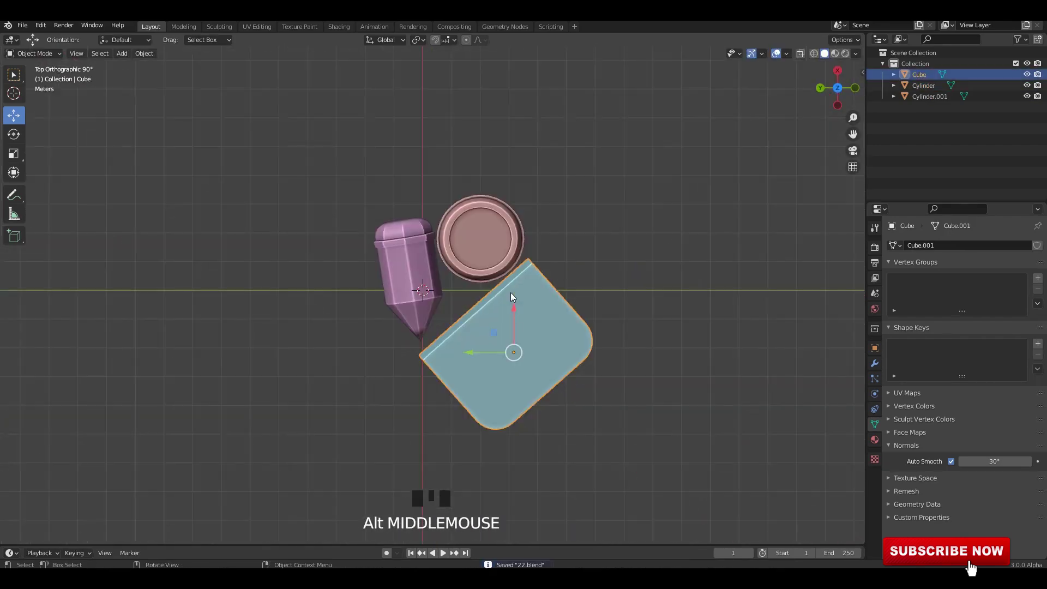
pyautogui.click(516, 350)
# Rotate the pencil and move it slightly away from the cup in top view, and save the file
pyautogui.click(441, 309)
pyautogui.press('r')
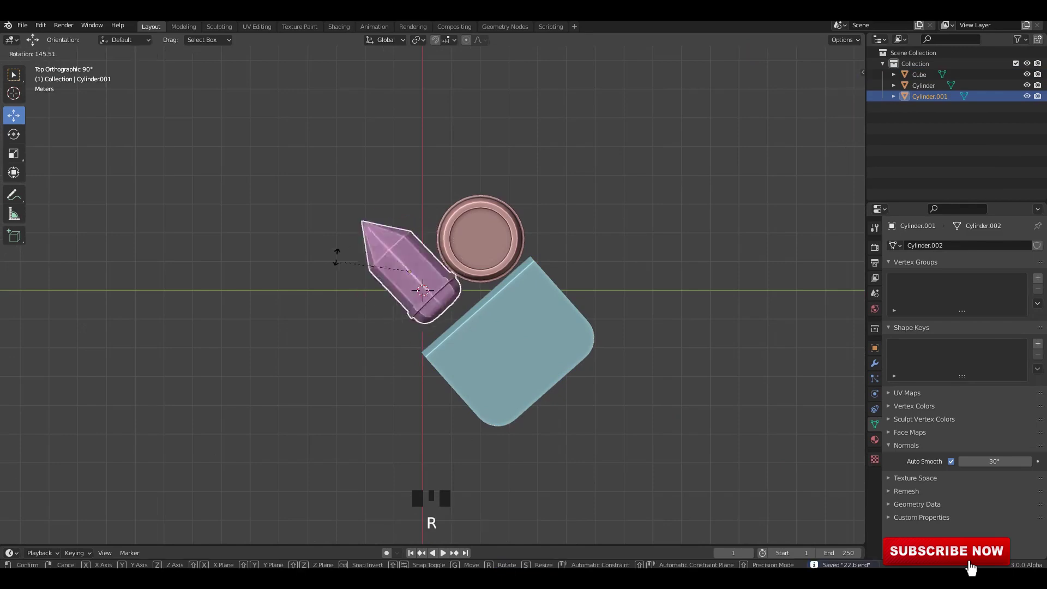
pyautogui.click(429, 298)
pyautogui.moveTo(398, 274); pyautogui.dragTo(392, 276)
pyautogui.click(529, 241)
pyautogui.moveTo(509, 255)
pyautogui.mouseDown(button='middle')
pyautogui.moveTo(512, 221)
pyautogui.moveTo(553, 202)
pyautogui.moveTo(503, 244)
pyautogui.moveTo(502, 266)
pyautogui.moveTo(463, 271)
pyautogui.moveTo(460, 283)
pyautogui.mouseUp(button='middle')
pyautogui.hotkey('ctrl', 's')
pyautogui.scroll(4, 552, 230)
pyautogui.hotkey('ctrl', 's')
pyautogui.click(420, 342)
pyautogui.moveTo(420, 343)
pyautogui.mouseDown(button='middle')
pyautogui.moveTo(449, 327)
pyautogui.moveTo(436, 305)
pyautogui.mouseUp(button='middle')
pyautogui.hotkey('ctrl', 's')
# Switch to the Animation workspace and shrink the dope sheet area to enlarge both viewports
pyautogui.click(374, 26)
pyautogui.click(405, 27)
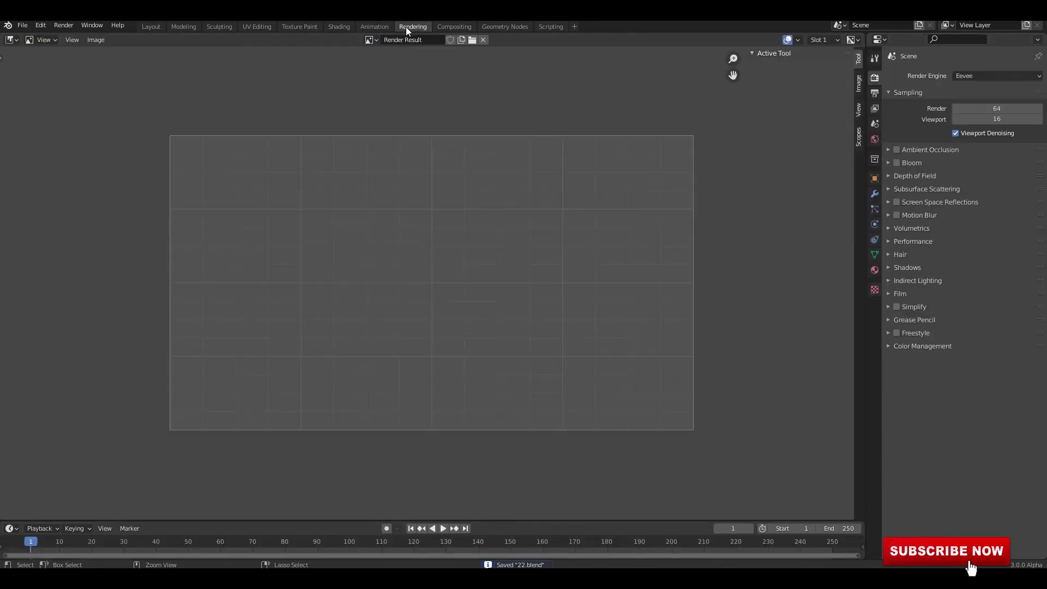
pyautogui.click(372, 27)
pyautogui.scroll(3, 250, 309)
pyautogui.keyDown('shift'); pyautogui.moveTo(250, 309); pyautogui.dragTo(295, 349, button='middle'); pyautogui.keyUp('shift')
pyautogui.moveTo(419, 407); pyautogui.dragTo(420, 500)
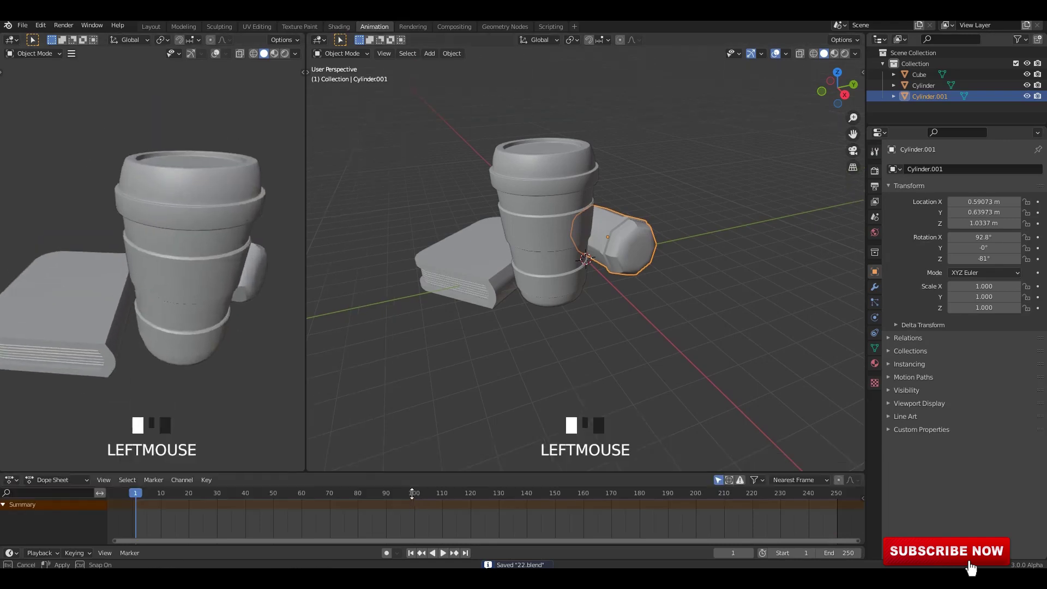
pyautogui.scroll(-2, 135, 267)
pyautogui.moveTo(135, 267); pyautogui.dragTo(175, 285, button='middle')
pyautogui.scroll(2, 206, 297)
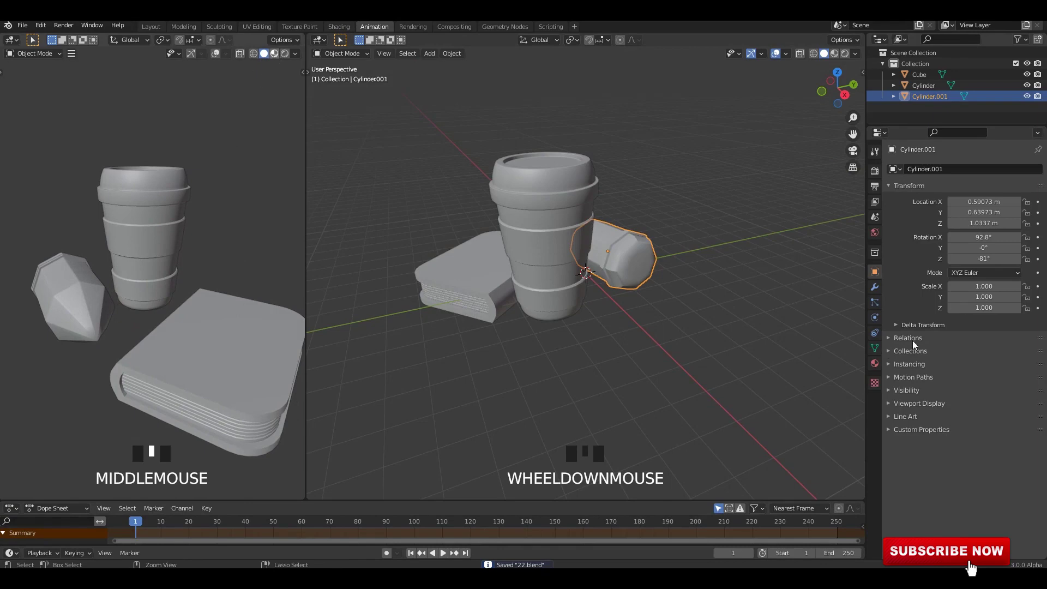
# Set the smaller viewport to Material Preview, turn the larger one into a Shader Editor and hide its sidebar
pyautogui.click(275, 53)
pyautogui.click(319, 40)
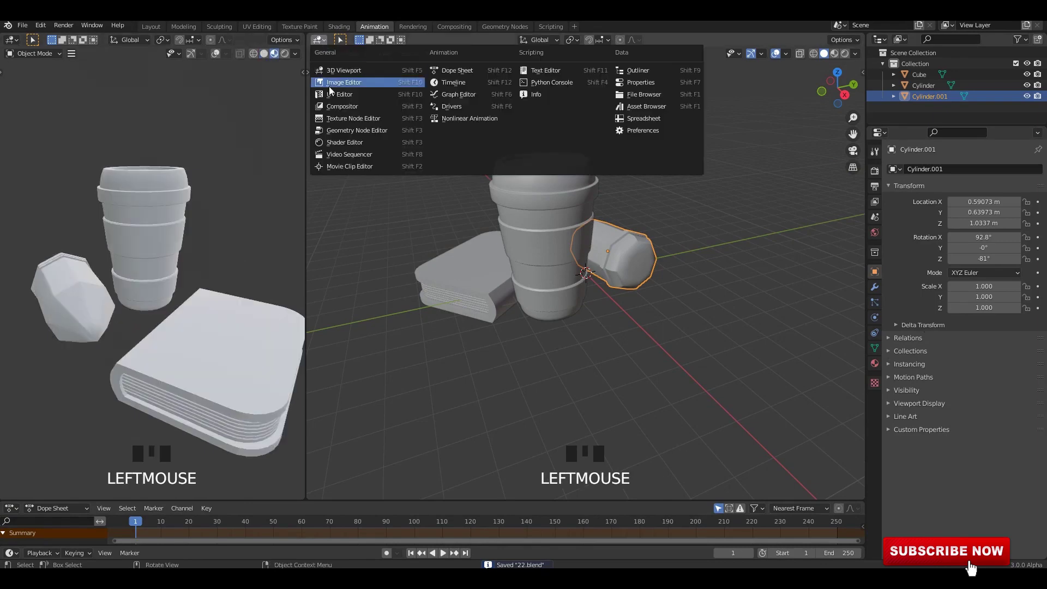
pyautogui.click(341, 142)
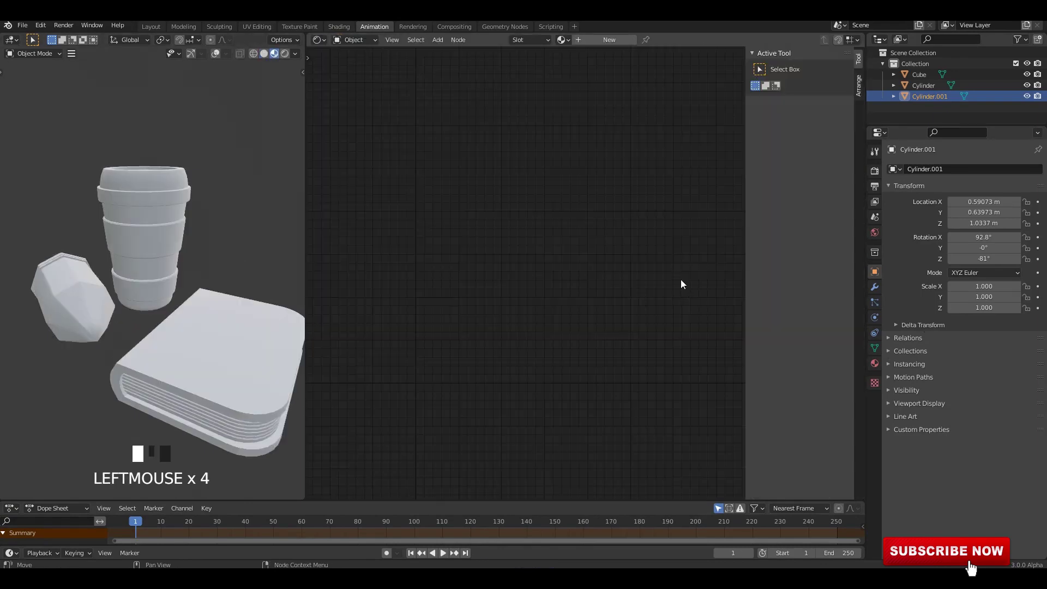
pyautogui.press('n')
# Enable Ambient Occlusion in the Eevee render settings
pyautogui.click(875, 170)
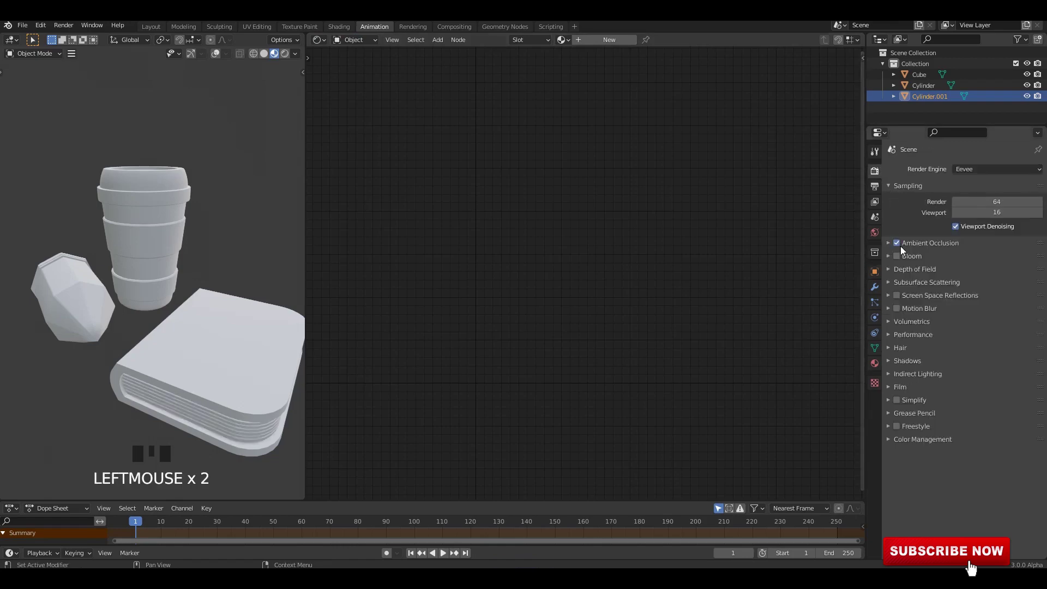
pyautogui.click(905, 245)
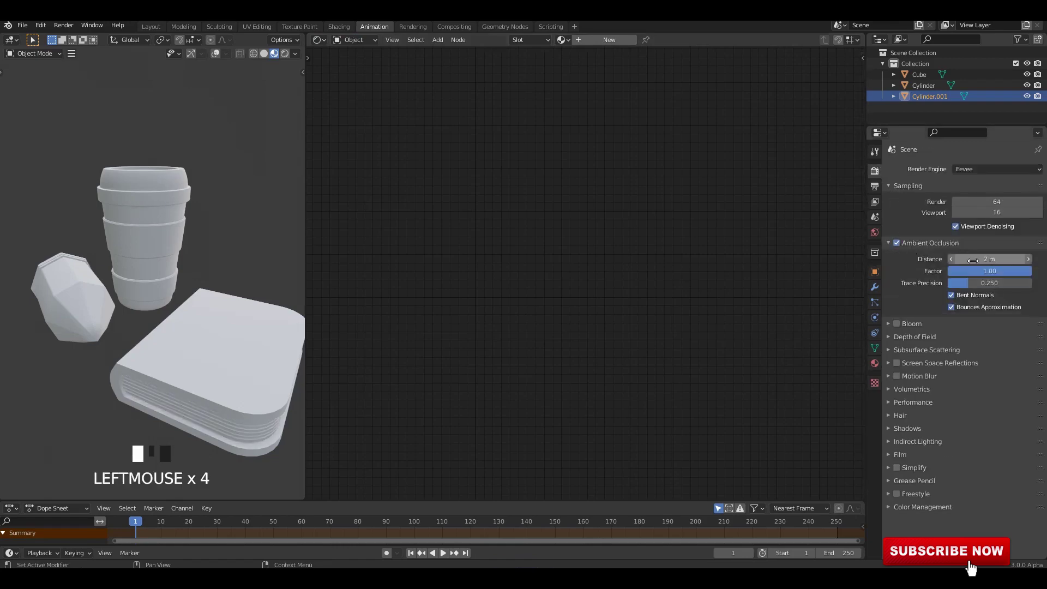
pyautogui.click(918, 246)
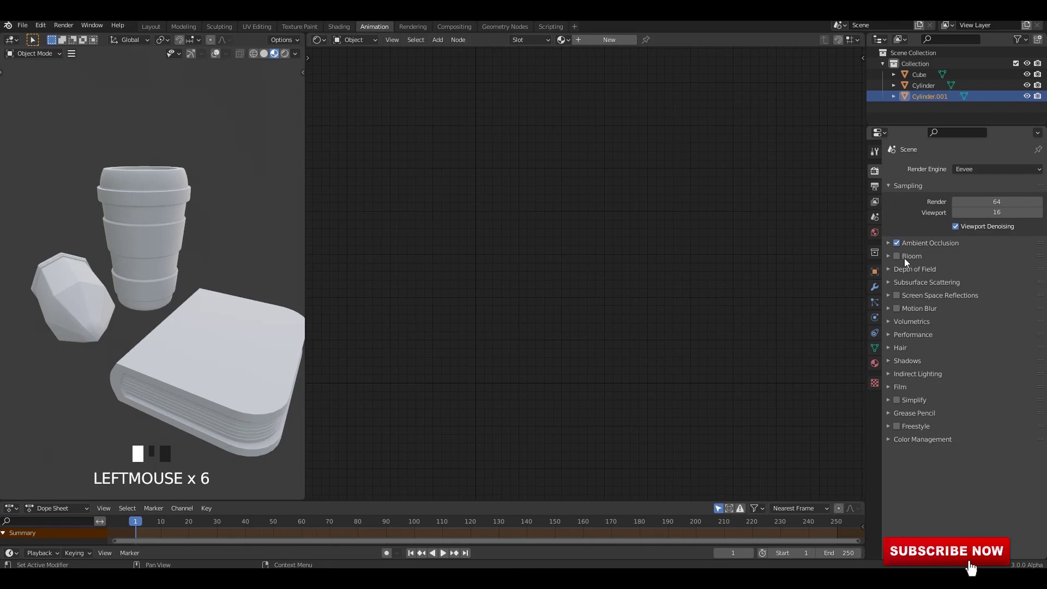
# Enable Bloom and Screen Space Reflections, set the color management look to Very High Contrast, and save the file
pyautogui.click(928, 439)
pyautogui.click(976, 483)
pyautogui.click(984, 459)
pyautogui.moveTo(228, 226); pyautogui.dragTo(203, 249, button='middle')
pyautogui.scroll(3, 203, 248)
pyautogui.keyDown('shift'); pyautogui.moveTo(202, 249); pyautogui.dragTo(170, 245, button='middle'); pyautogui.keyUp('shift')
pyautogui.keyDown('shift'); pyautogui.moveTo(171, 245); pyautogui.dragTo(183, 264, button='middle'); pyautogui.keyUp('shift')
pyautogui.hotkey('ctrl', 's')
pyautogui.scroll(-1, 184, 264)
pyautogui.moveTo(510, 84); pyautogui.dragTo(486, 94, button='middle')
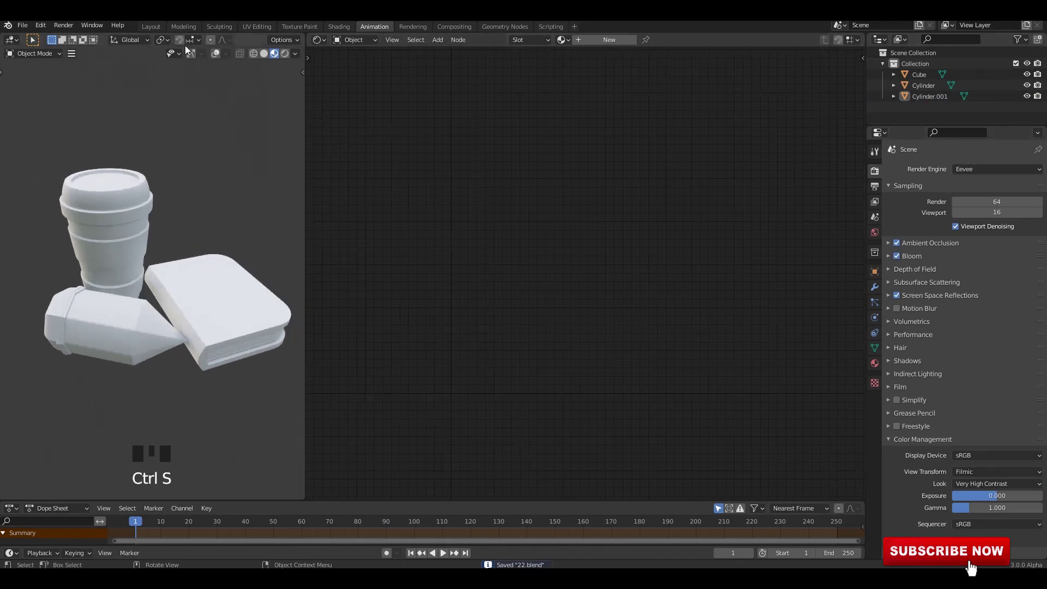
# In the Layout workspace, add a plane and scale it up into a large floor under the three objects
pyautogui.click(151, 26)
pyautogui.moveTo(327, 175); pyautogui.dragTo(352, 193, button='middle')
pyautogui.hotkey('shift', 'a')
pyautogui.moveTo(210, 147)
pyautogui.click(304, 150)
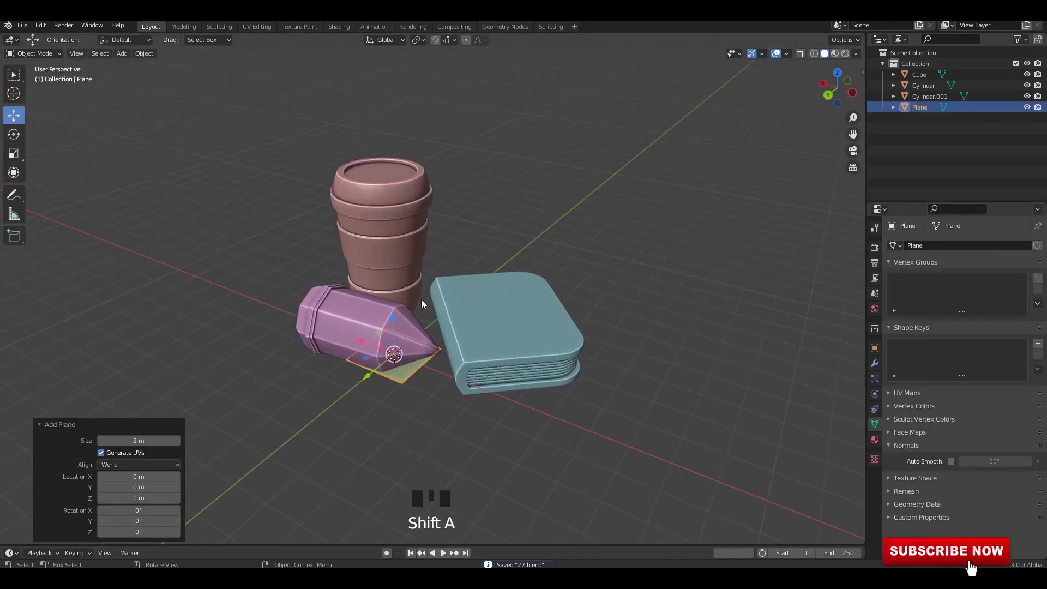
pyautogui.moveTo(421, 305); pyautogui.dragTo(433, 362, button='middle')
pyautogui.press('s')
pyautogui.click(698, 373)
pyautogui.press('s')
pyautogui.click(566, 333)
pyautogui.scroll(-4, 454, 305)
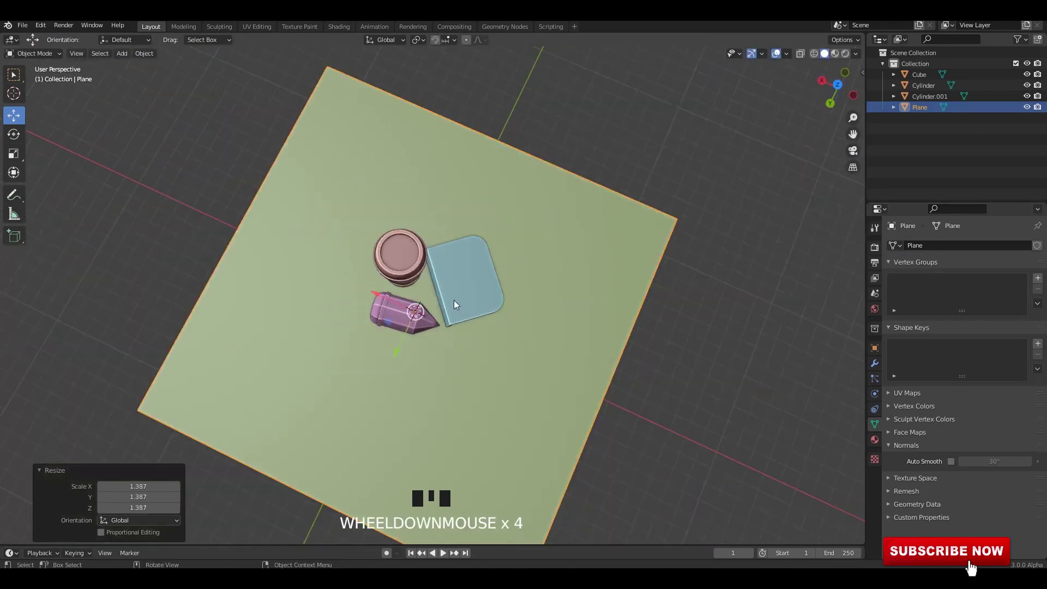
# Extrude the floor plane's back edge straight up along Z to form a backdrop wall
pyautogui.press('Tab')
pyautogui.moveTo(454, 305); pyautogui.dragTo(398, 283, button='middle')
pyautogui.click(375, 252)
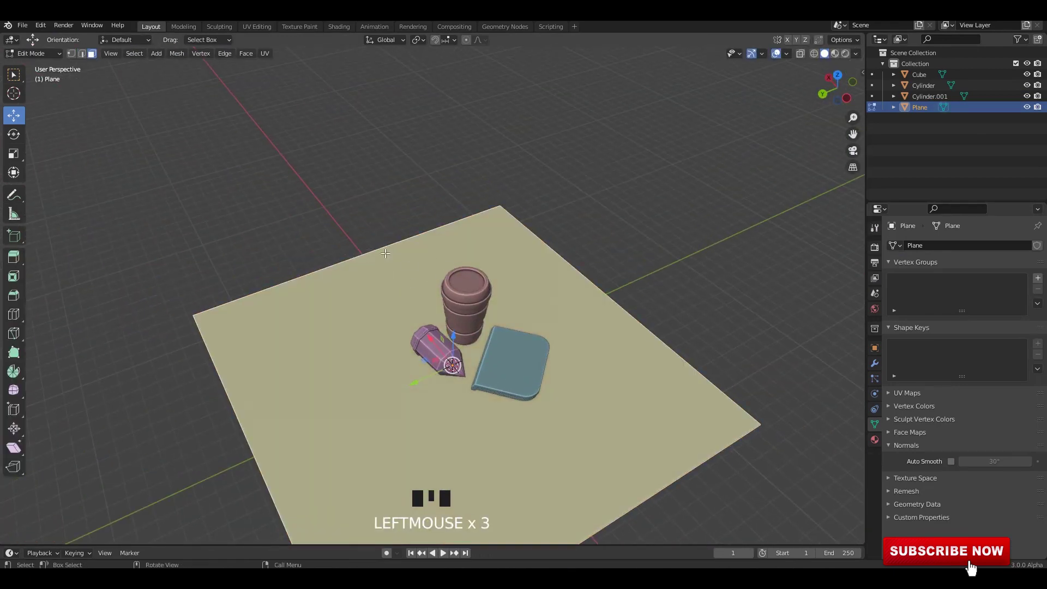
pyautogui.press('Tab')
pyautogui.click(380, 252)
pyautogui.click(380, 252)
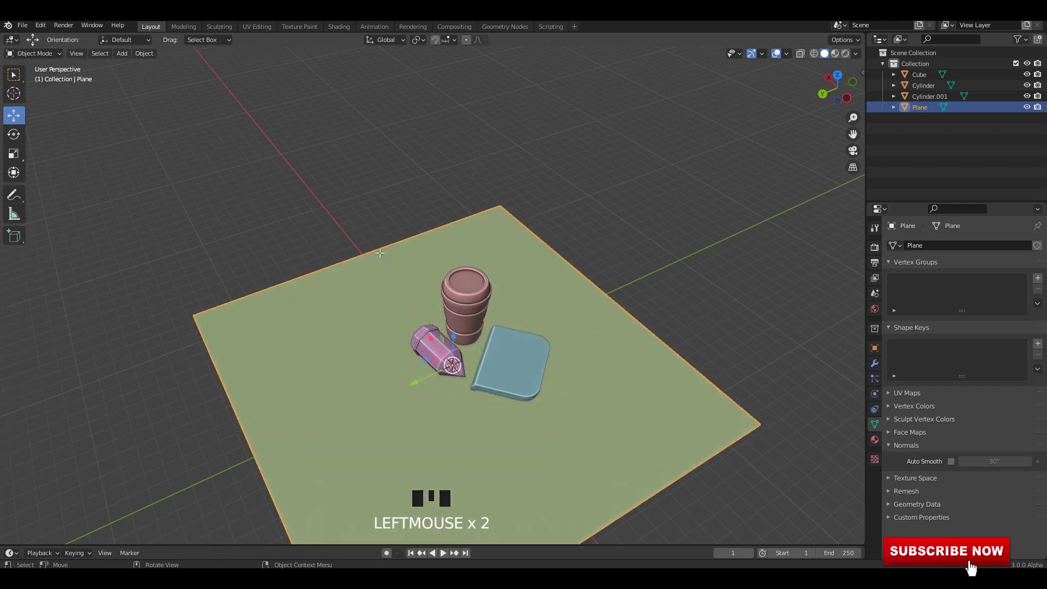
pyautogui.press('Tab')
pyautogui.click(385, 253)
pyautogui.press('2')
pyautogui.keyDown('alt'); pyautogui.moveTo(398, 265); pyautogui.dragTo(450, 371, button='middle'); pyautogui.keyUp('alt')
pyautogui.press('e')
pyautogui.rightClick(444, 253)
pyautogui.scroll(-1, 437, 347)
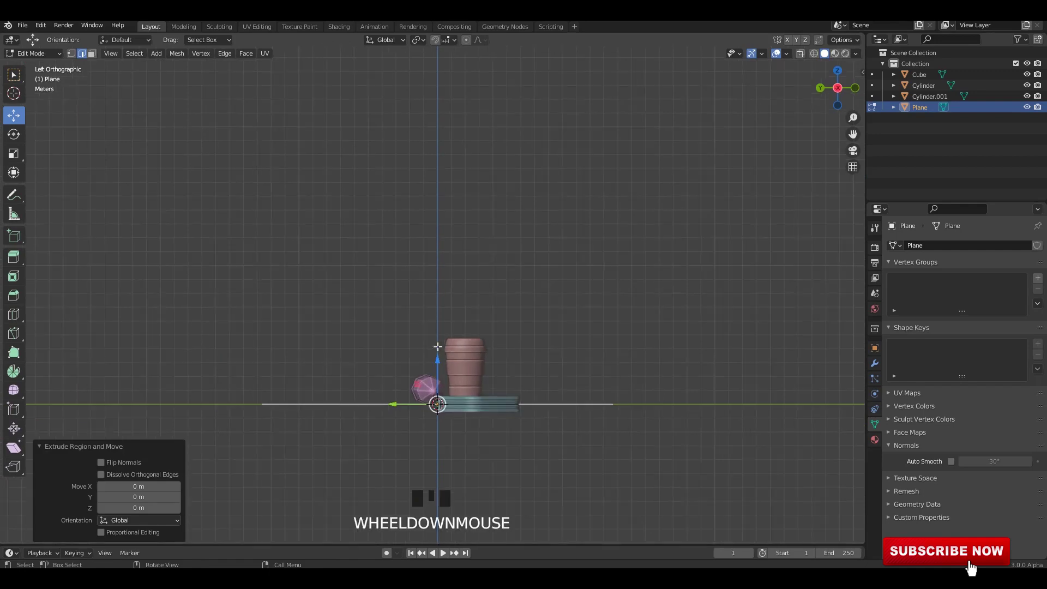
pyautogui.moveTo(437, 362); pyautogui.dragTo(428, 161)
pyautogui.moveTo(432, 292); pyautogui.dragTo(353, 327, button='middle')
# Bevel the edge between floor and wall with many segments into a rounded curve, and shade the backdrop smooth
pyautogui.keyDown('shift'); pyautogui.scroll(1, 375, 327); pyautogui.keyUp('shift')
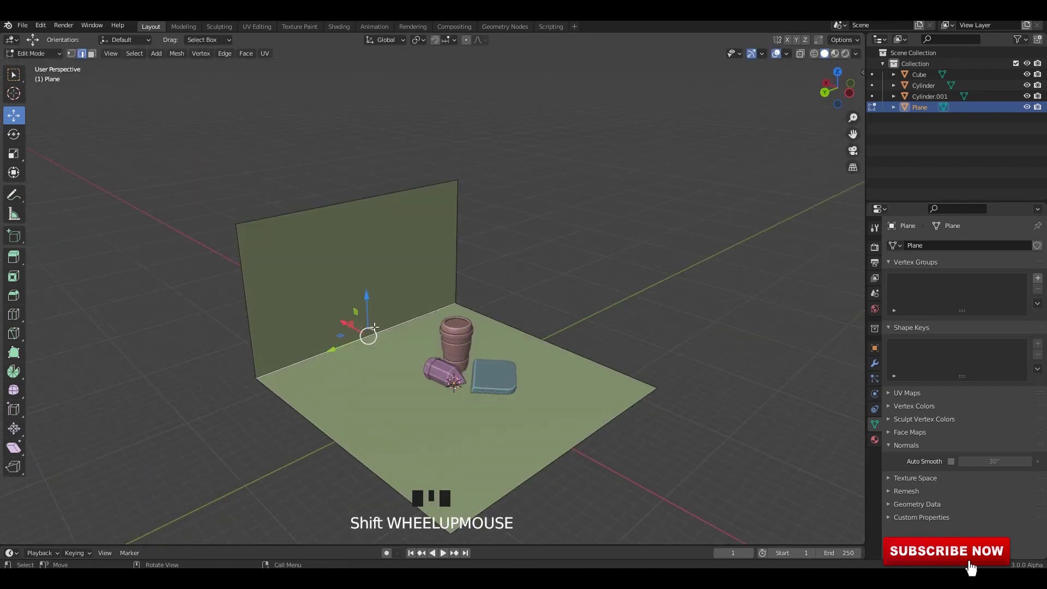
pyautogui.hotkey('ctrl', 'b')
pyautogui.scroll(9, 483, 394)
pyautogui.click(482, 393)
pyautogui.press('Tab')
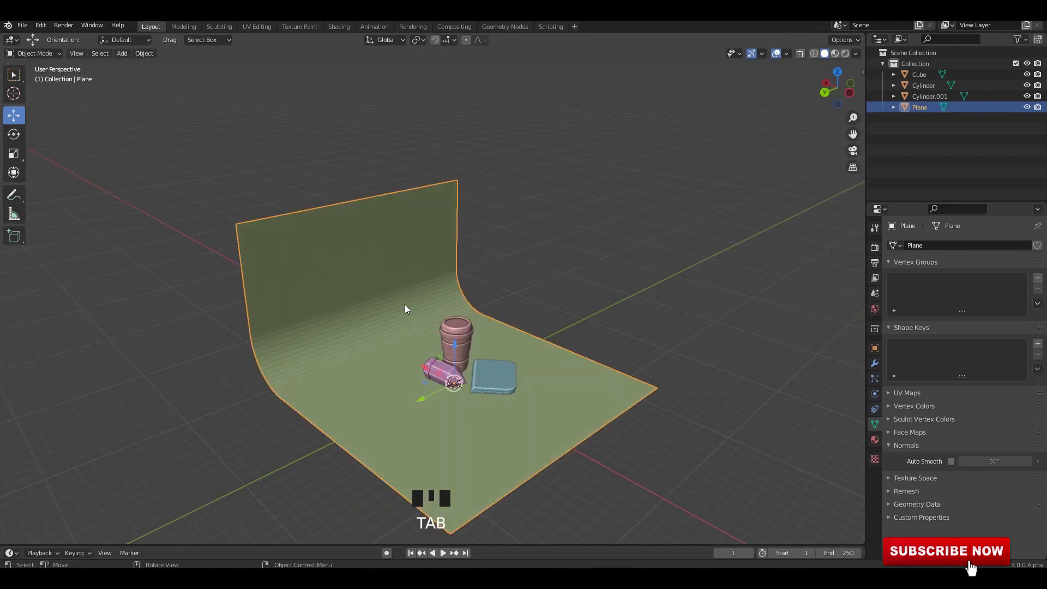
pyautogui.rightClick(403, 300)
pyautogui.moveTo(402, 304); pyautogui.dragTo(523, 374, button='middle')
# Scale the backdrop along the Y axis to make it much wider
pyautogui.press('s')
pyautogui.press('x')
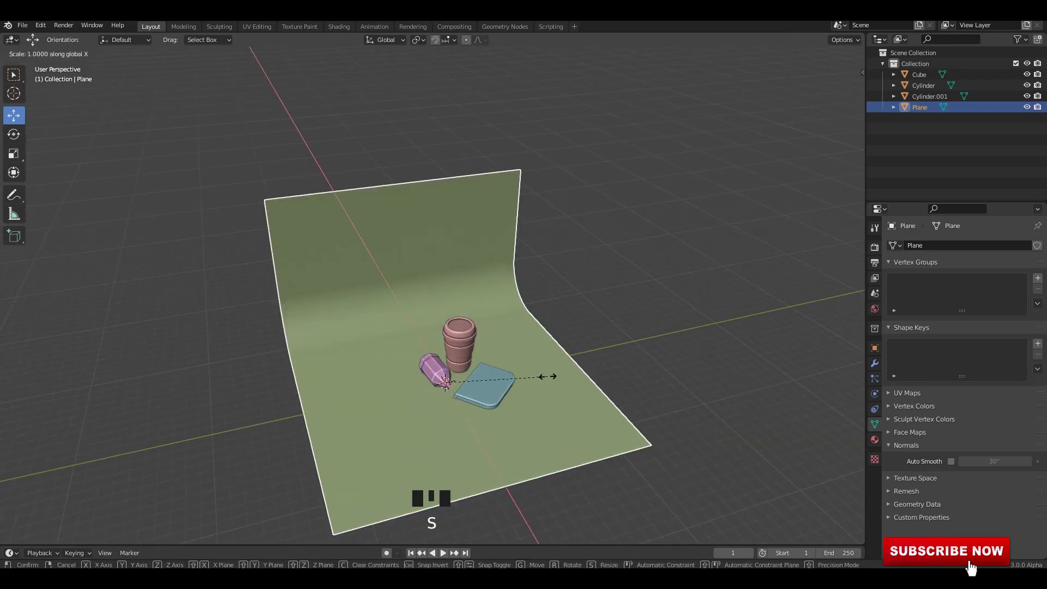
pyautogui.press('y')
pyautogui.click(672, 362)
# Raise the top edge of the backdrop wall along Z to make the wall taller
pyautogui.press('Tab')
pyautogui.click(459, 177)
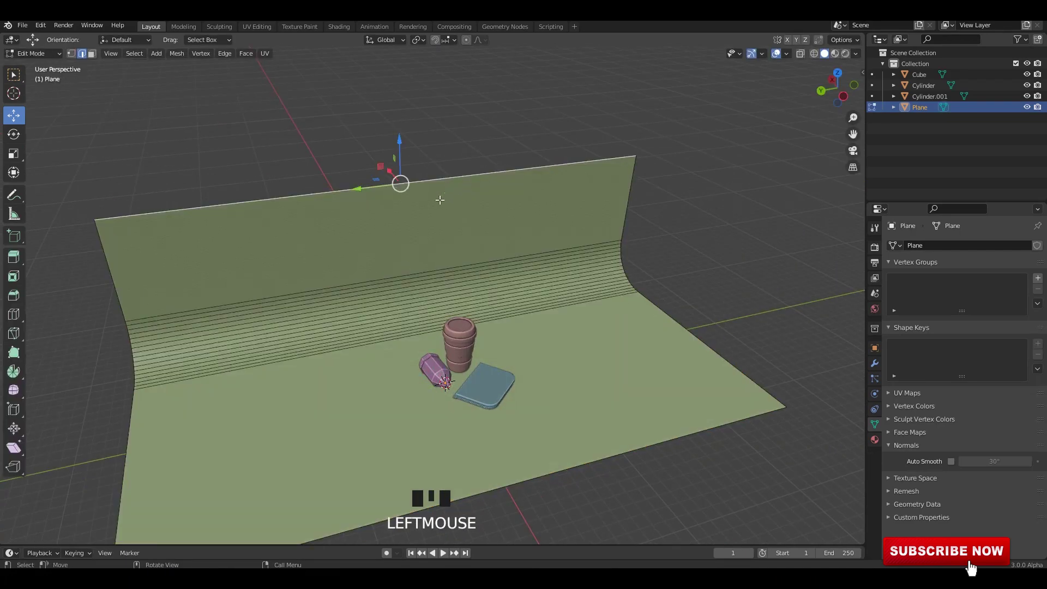
pyautogui.moveTo(440, 200); pyautogui.dragTo(433, 168, button='middle')
pyautogui.moveTo(393, 205); pyautogui.dragTo(394, 115)
pyautogui.scroll(4, 456, 288)
pyautogui.press('Tab')
# Raise the book about 0.57 m along Z so it rests on the backdrop floor, and save the file
pyautogui.click(575, 453)
pyautogui.press('`')
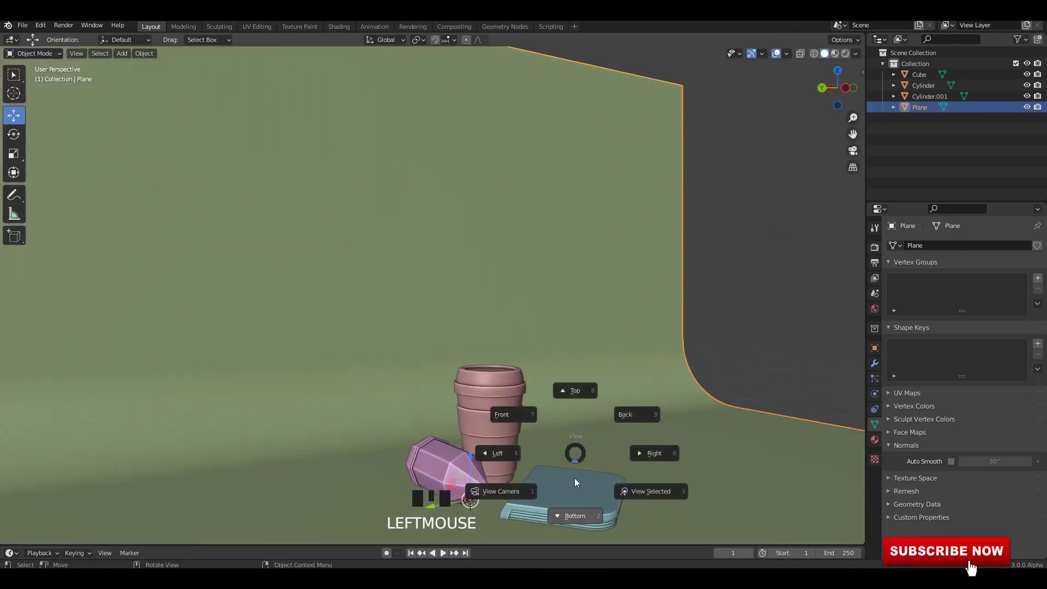
pyautogui.click(627, 492)
pyautogui.click(462, 377)
pyautogui.press('`')
pyautogui.click(561, 417)
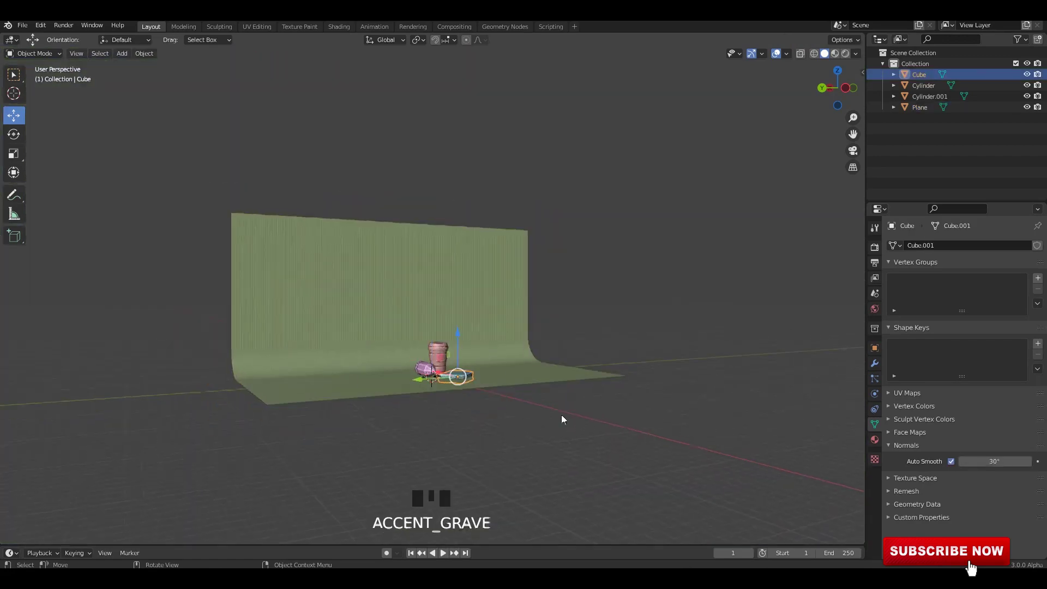
pyautogui.keyDown('shift'); pyautogui.moveTo(526, 390); pyautogui.dragTo(501, 356, button='middle'); pyautogui.keyUp('shift')
pyautogui.hotkey('alt', 'z')
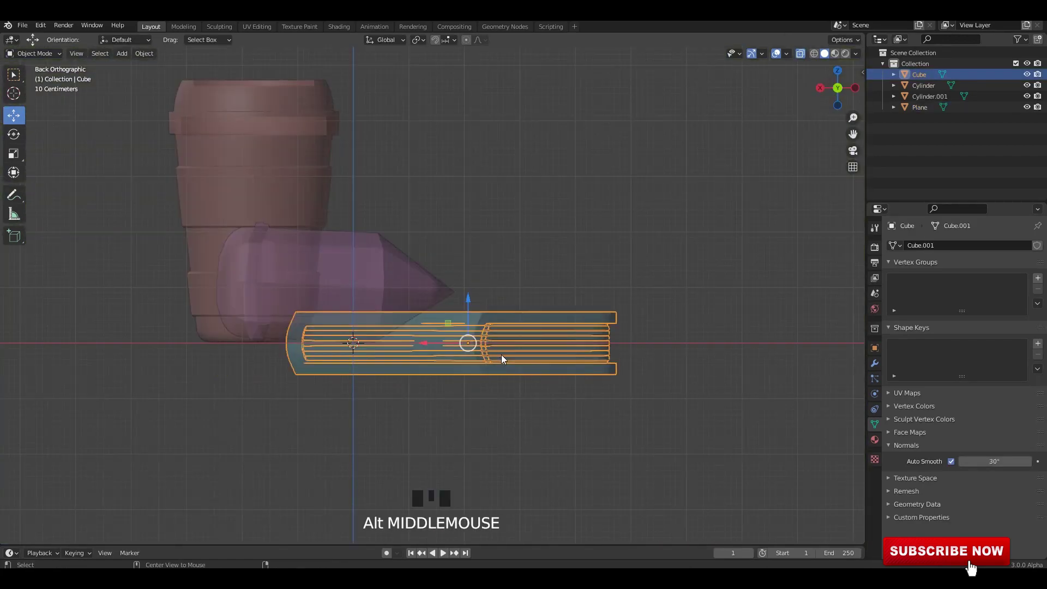
pyautogui.moveTo(467, 301); pyautogui.dragTo(471, 270)
pyautogui.moveTo(486, 270); pyautogui.dragTo(426, 301, button='middle')
pyautogui.hotkey('alt', 'z')
pyautogui.scroll(-2, 421, 267)
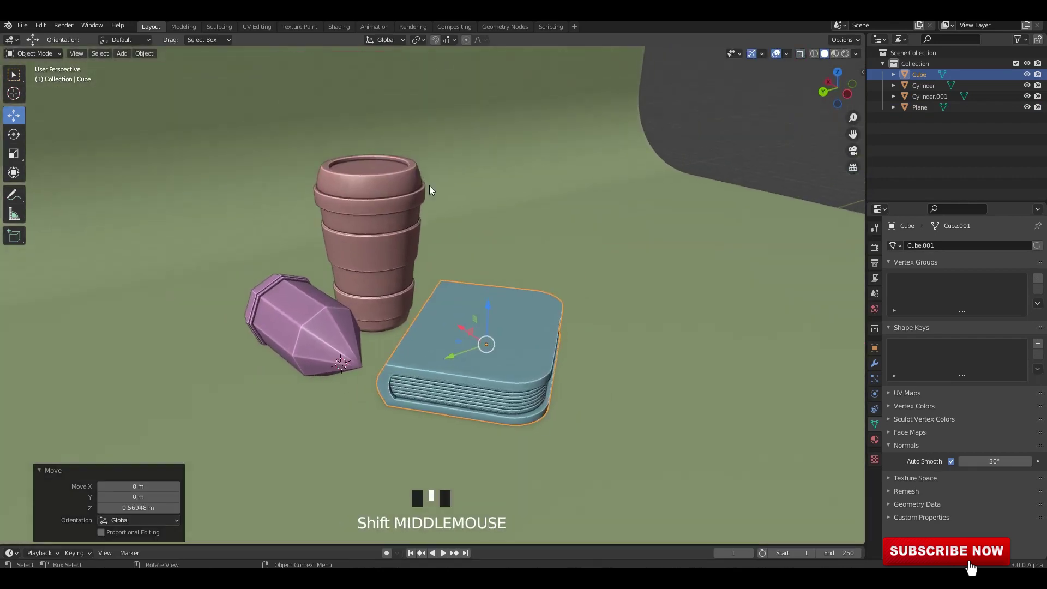
pyautogui.hotkey('ctrl', 's')
# In the Animation workspace, rotate the backdrop in top view to place its wall behind the objects, and save the file
pyautogui.click(377, 26)
pyautogui.moveTo(149, 240); pyautogui.dragTo(191, 266, button='middle')
pyautogui.scroll(-1, 204, 223)
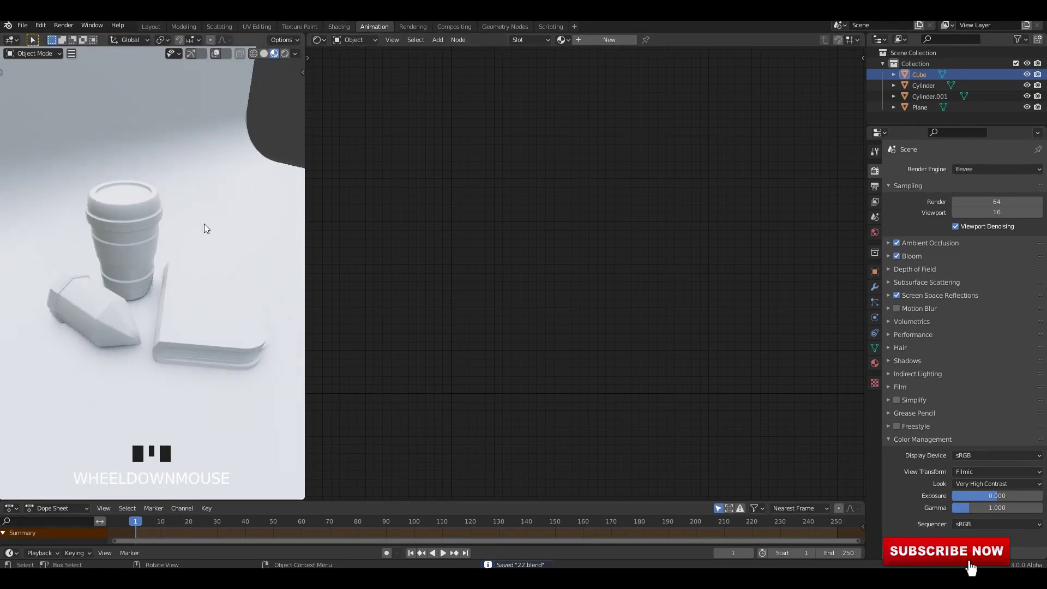
pyautogui.click(208, 200)
pyautogui.scroll(-4, 207, 200)
pyautogui.keyDown('alt'); pyautogui.moveTo(208, 199); pyautogui.dragTo(228, 248, button='middle'); pyautogui.keyUp('alt')
pyautogui.press('r')
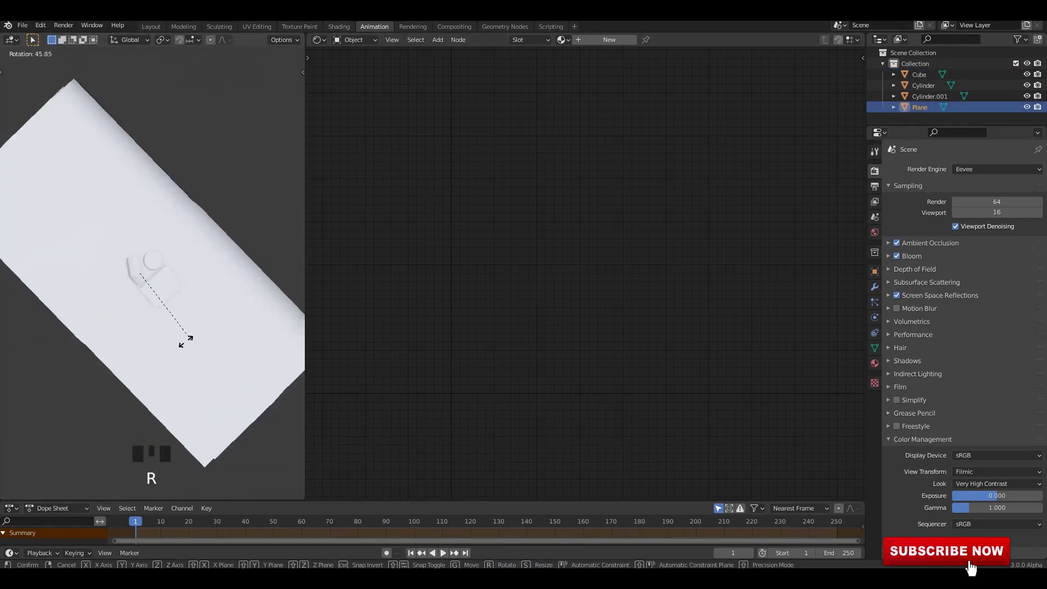
pyautogui.click(156, 339)
pyautogui.press('r')
pyautogui.click(178, 381)
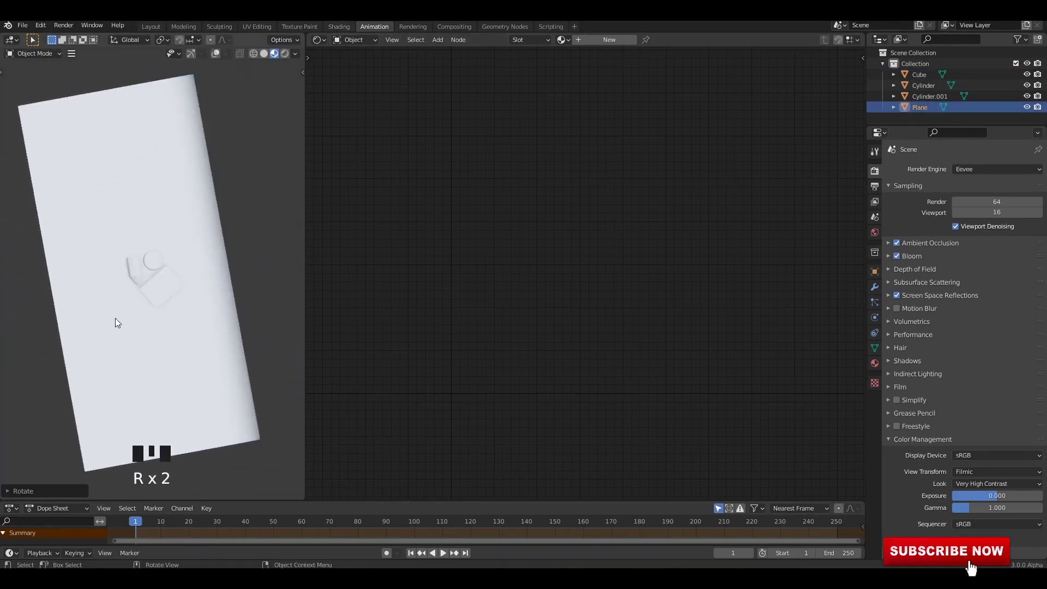
pyautogui.scroll(7, 171, 294)
pyautogui.moveTo(116, 321); pyautogui.dragTo(197, 266, button='middle')
pyautogui.scroll(1, 191, 274)
pyautogui.hotkey('ctrl', 's')
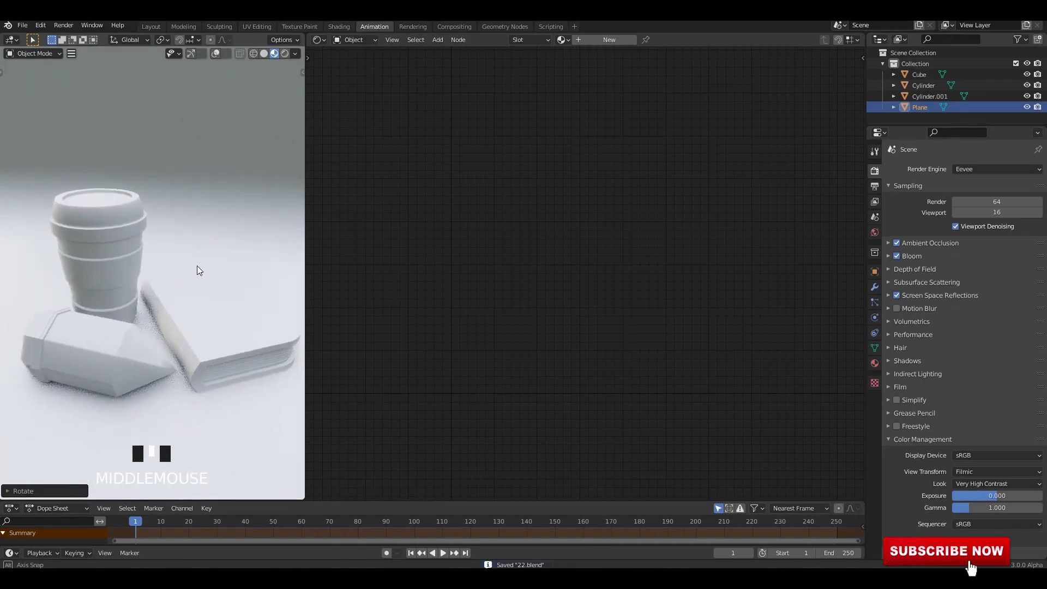
pyautogui.press('s')
pyautogui.rightClick(152, 294)
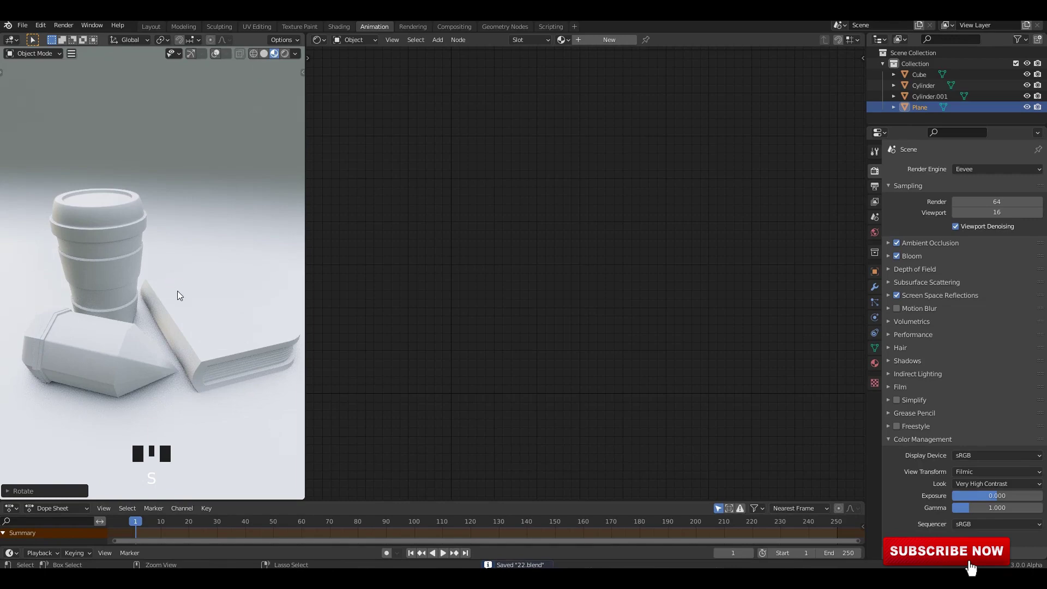
# Show the viewport overlays and gizmos and isolate the pencil in local view
pyautogui.click(214, 343)
pyautogui.moveTo(214, 342); pyautogui.dragTo(156, 352, button='middle')
pyautogui.click(158, 352)
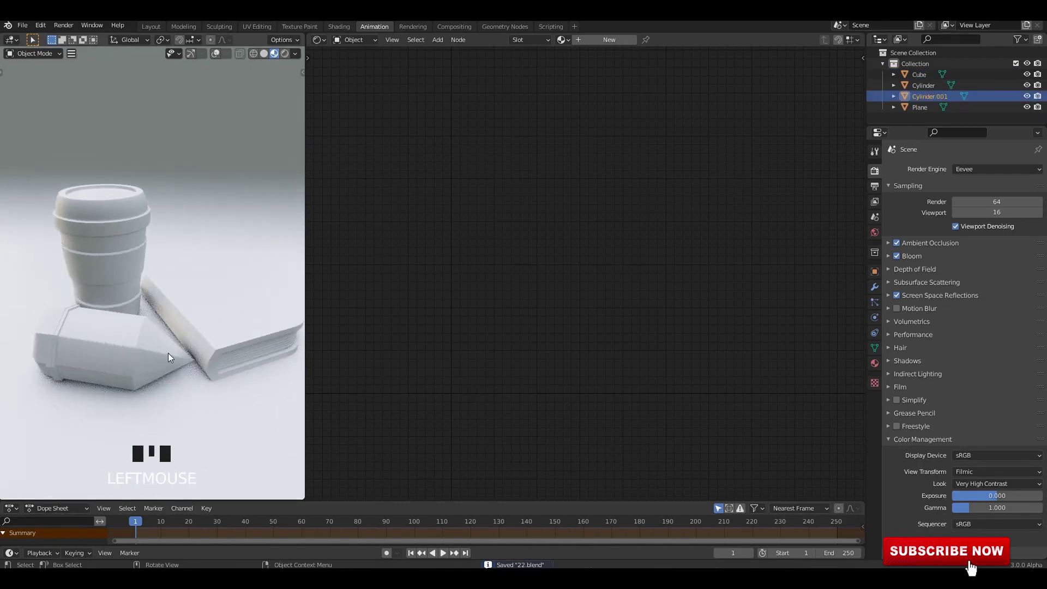
pyautogui.click(212, 54)
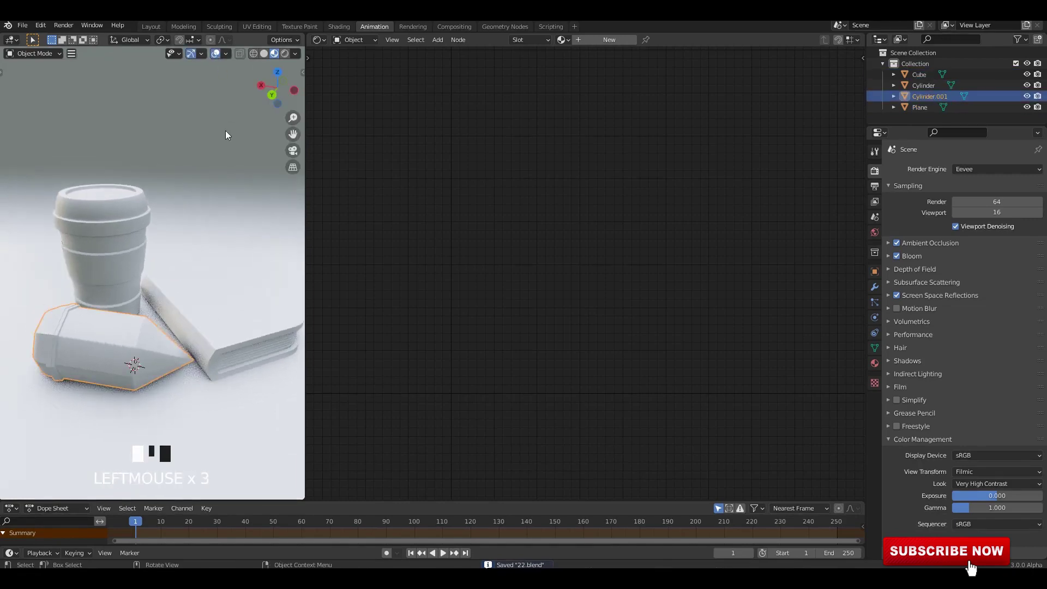
pyautogui.press('KP_Divide')
pyautogui.moveTo(165, 301); pyautogui.dragTo(186, 309, button='middle')
# Create a new material for the pencil and set its base color to dark red
pyautogui.click(592, 41)
pyautogui.moveTo(245, 219)
pyautogui.mouseDown(button='middle')
pyautogui.moveTo(187, 230)
pyautogui.moveTo(210, 230)
pyautogui.mouseUp(button='middle')
pyautogui.scroll(2, 573, 295)
pyautogui.moveTo(476, 365); pyautogui.dragTo(533, 318, button='middle')
pyautogui.scroll(3, 533, 318)
pyautogui.scroll(3, 578, 264)
pyautogui.click(580, 263)
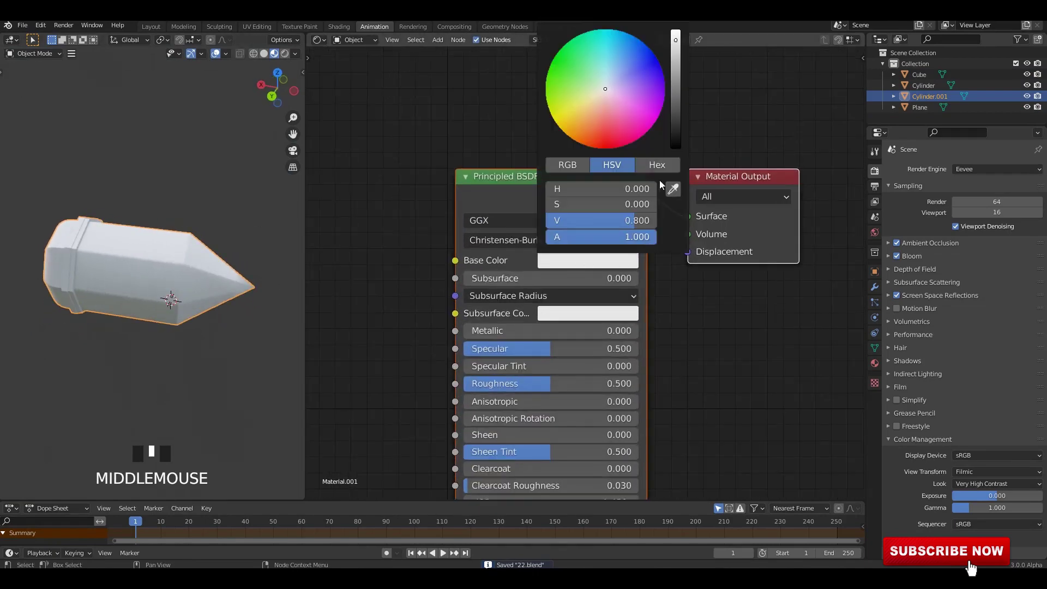
pyautogui.click(786, 176)
pyautogui.click(33, 229)
pyautogui.scroll(2, 86, 259)
pyautogui.moveTo(34, 234); pyautogui.dragTo(174, 259, button='middle')
pyautogui.moveTo(104, 256); pyautogui.dragTo(191, 252, button='middle')
# Increase the strength of the viewport's HDRI lighting and rotate the environment to light the pencil better
pyautogui.click(295, 53)
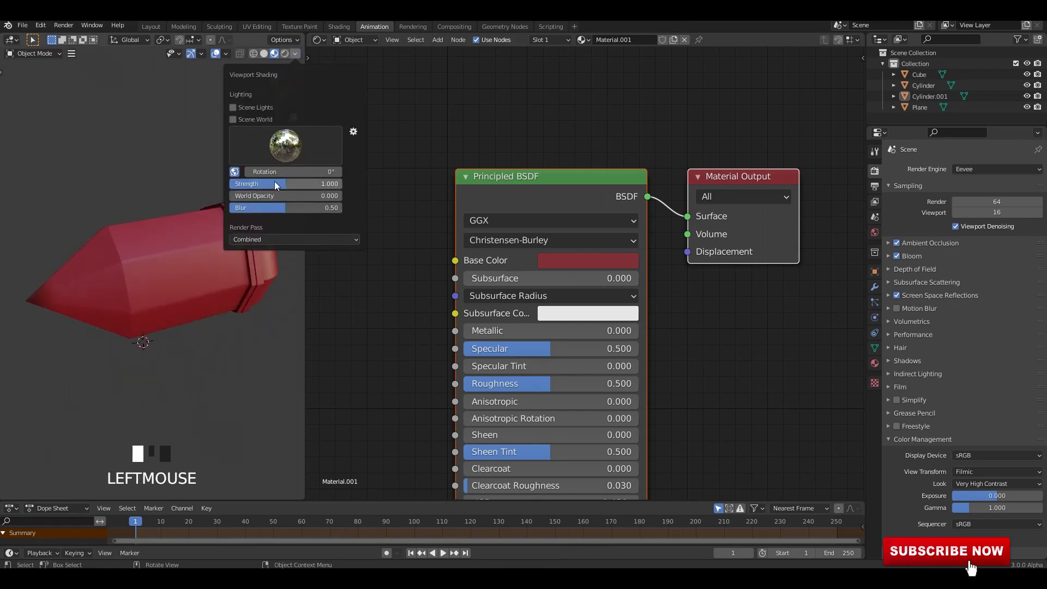
pyautogui.moveTo(274, 184); pyautogui.dragTo(341, 185)
pyautogui.moveTo(147, 205); pyautogui.dragTo(300, 204, button='middle')
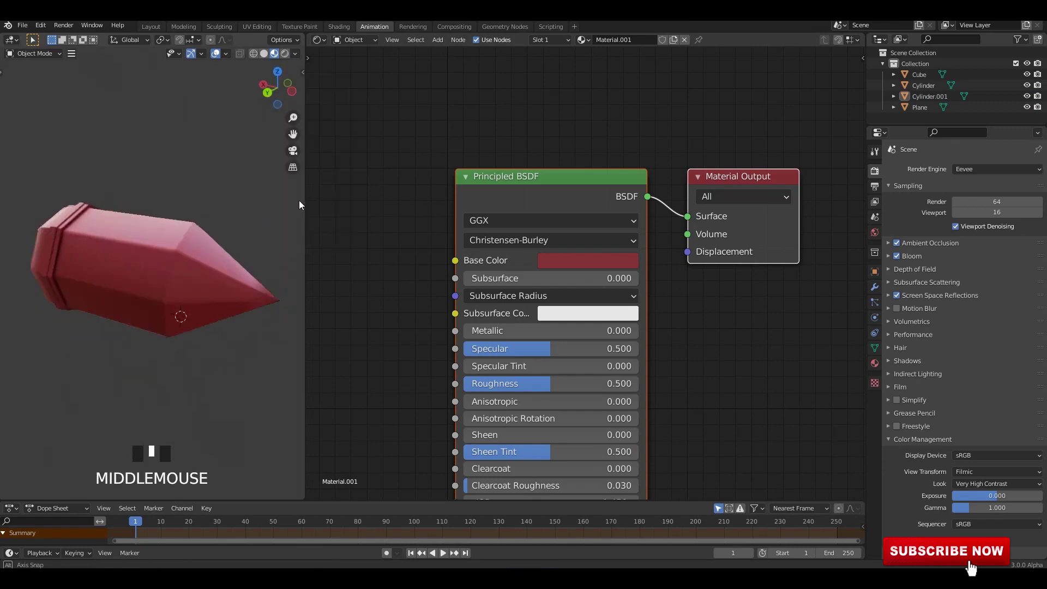
pyautogui.click(295, 53)
pyautogui.moveTo(293, 171); pyautogui.dragTo(328, 171)
pyautogui.keyDown('shift'); pyautogui.moveTo(100, 171); pyautogui.dragTo(151, 166, button='middle'); pyautogui.keyUp('shift')
# Add a second material slot to the pencil, assign it to the linked eraser faces and create a new material in it
pyautogui.press('Tab')
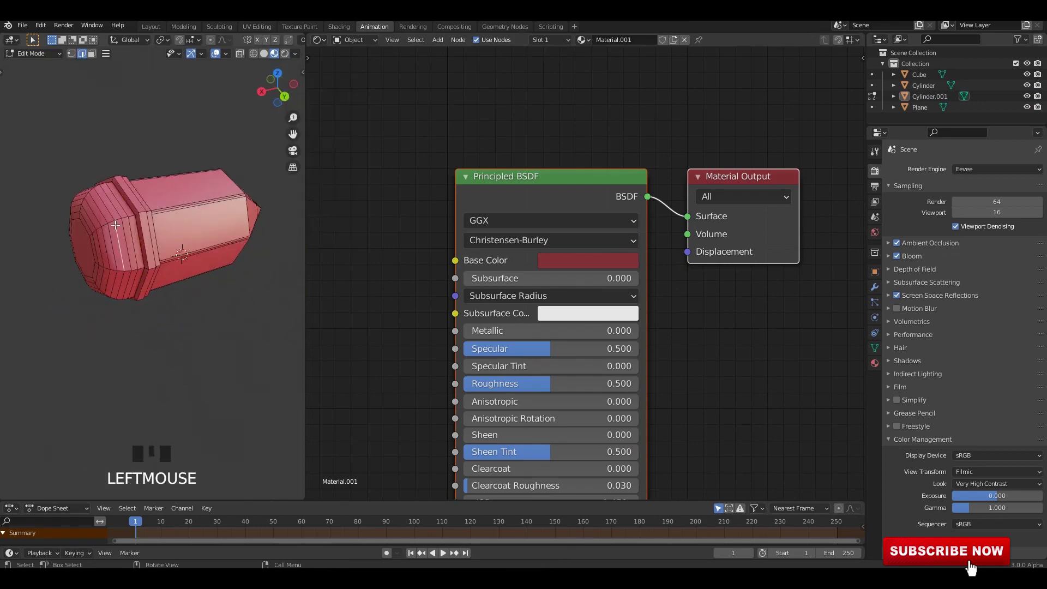
pyautogui.press('l')
pyautogui.click(875, 362)
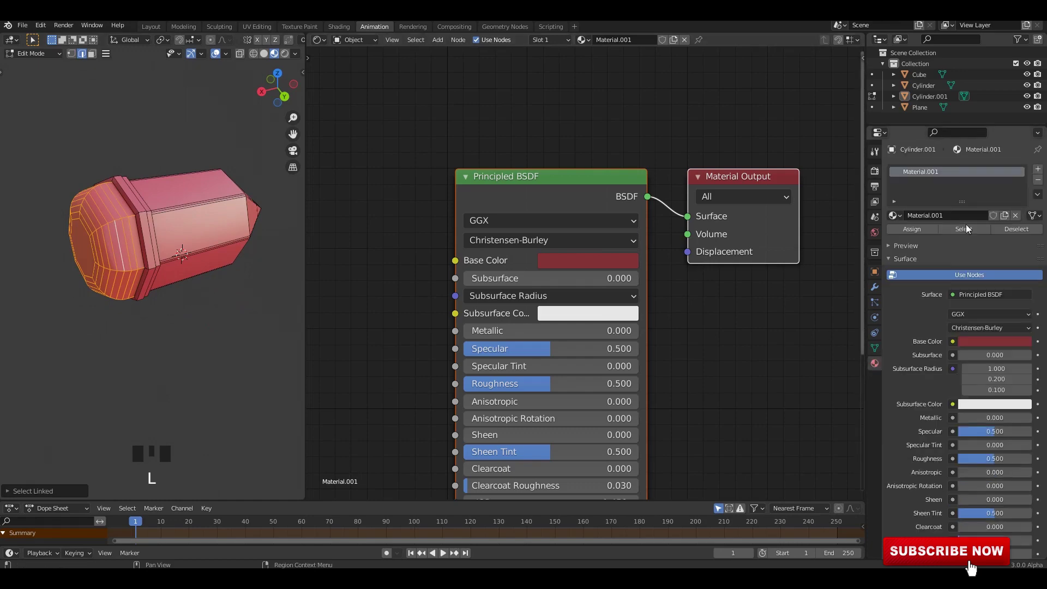
pyautogui.scroll(3, 967, 229)
pyautogui.click(1039, 170)
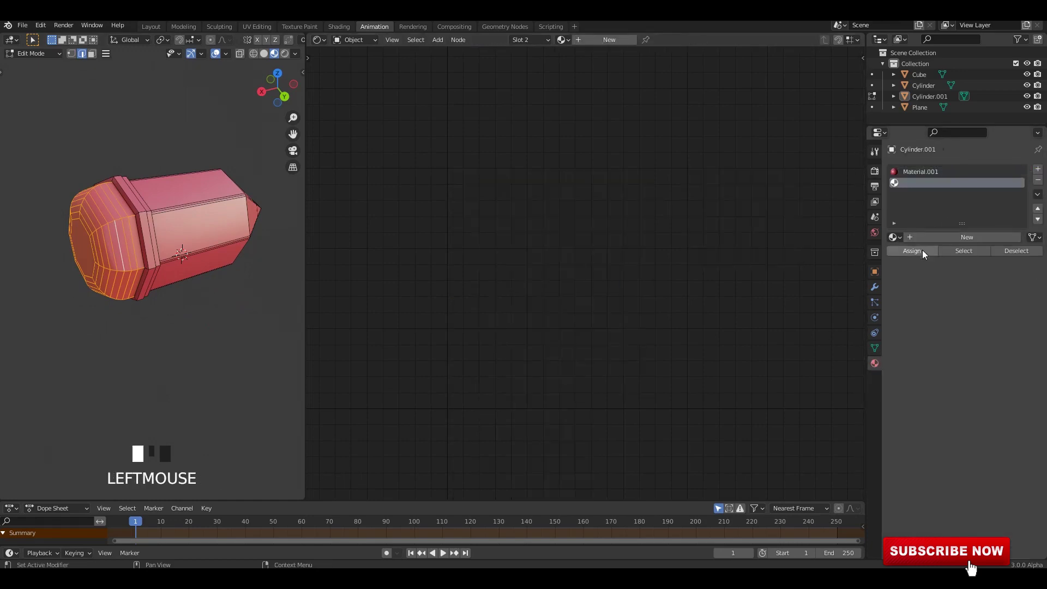
pyautogui.click(921, 250)
pyautogui.click(935, 236)
pyautogui.press('Tab')
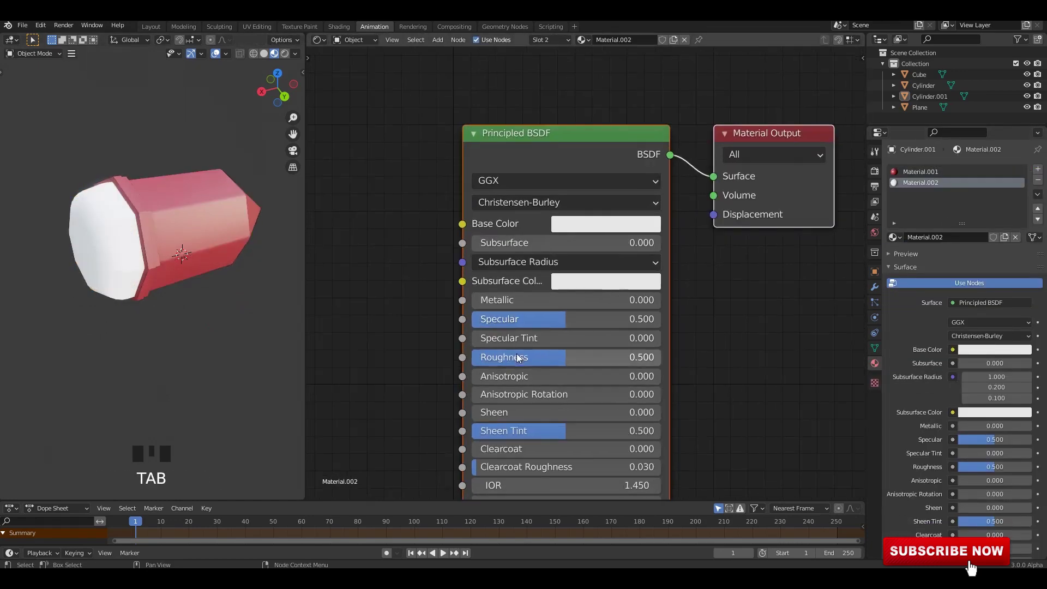
# Set the base color of the eraser material to a soft pink
pyautogui.click(570, 221)
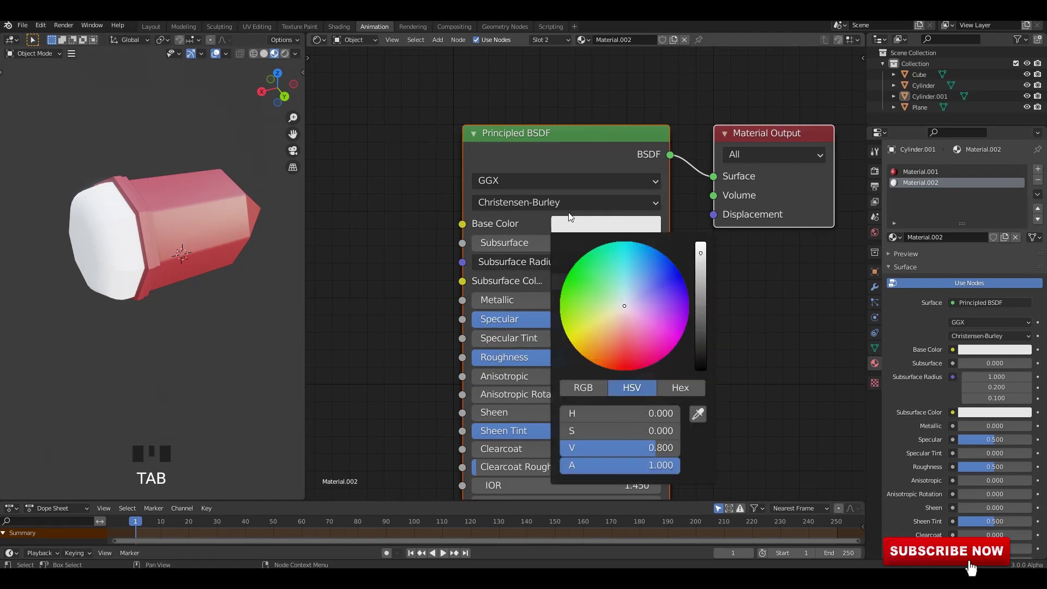
pyautogui.moveTo(614, 303)
pyautogui.mouseDown()
pyautogui.moveTo(599, 341)
pyautogui.moveTo(624, 308)
pyautogui.moveTo(622, 329)
pyautogui.mouseUp()
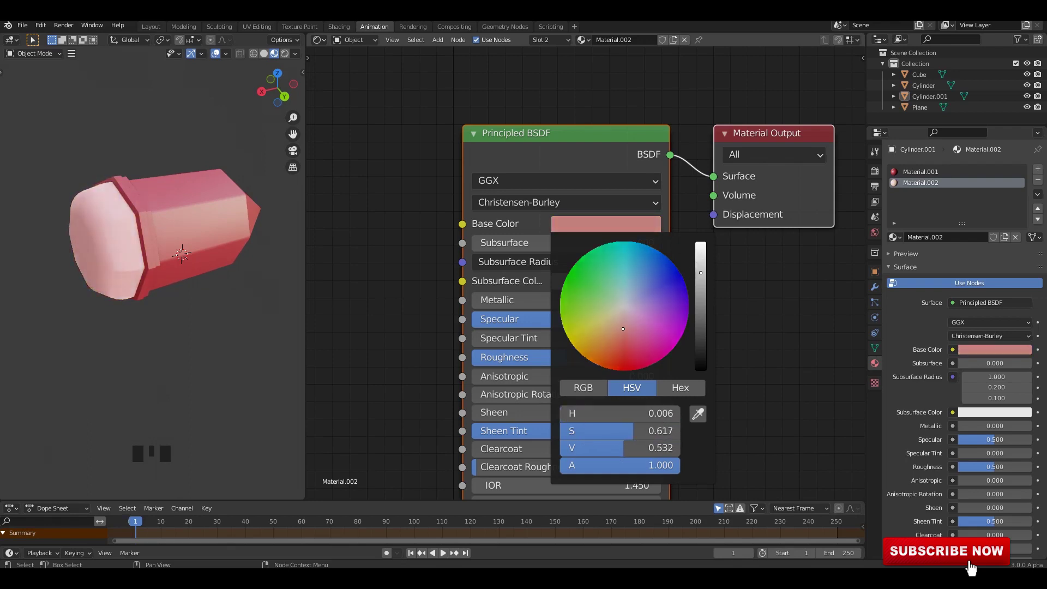
pyautogui.moveTo(197, 294); pyautogui.dragTo(221, 287, button='middle')
pyautogui.scroll(1, 606, 359)
pyautogui.scroll(2, 605, 359)
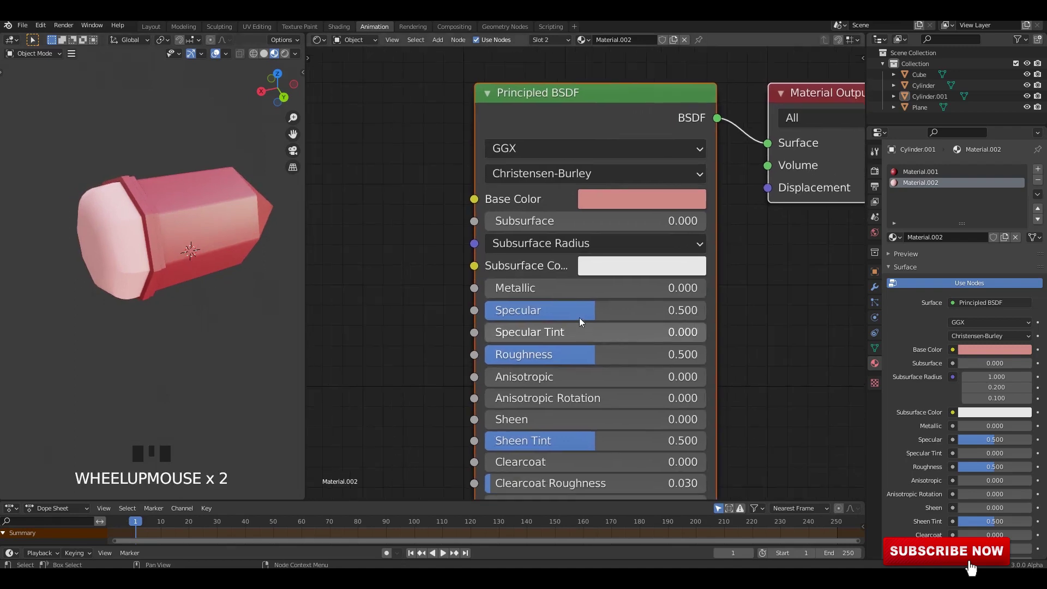
# Set the eraser material's subsurface to 0.273 and its subsurface color to bright red
pyautogui.moveTo(533, 224)
pyautogui.mouseDown()
pyautogui.moveTo(572, 221)
pyautogui.moveTo(544, 220)
pyautogui.mouseUp()
pyautogui.moveTo(262, 243); pyautogui.dragTo(223, 246, button='middle')
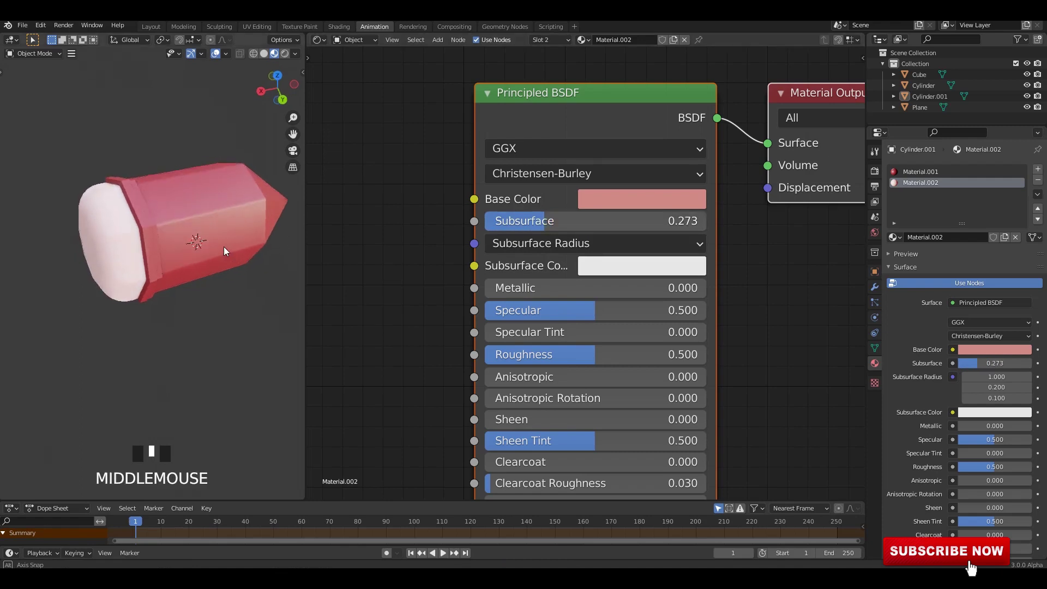
pyautogui.click(611, 267)
pyautogui.moveTo(616, 388); pyautogui.dragTo(656, 433)
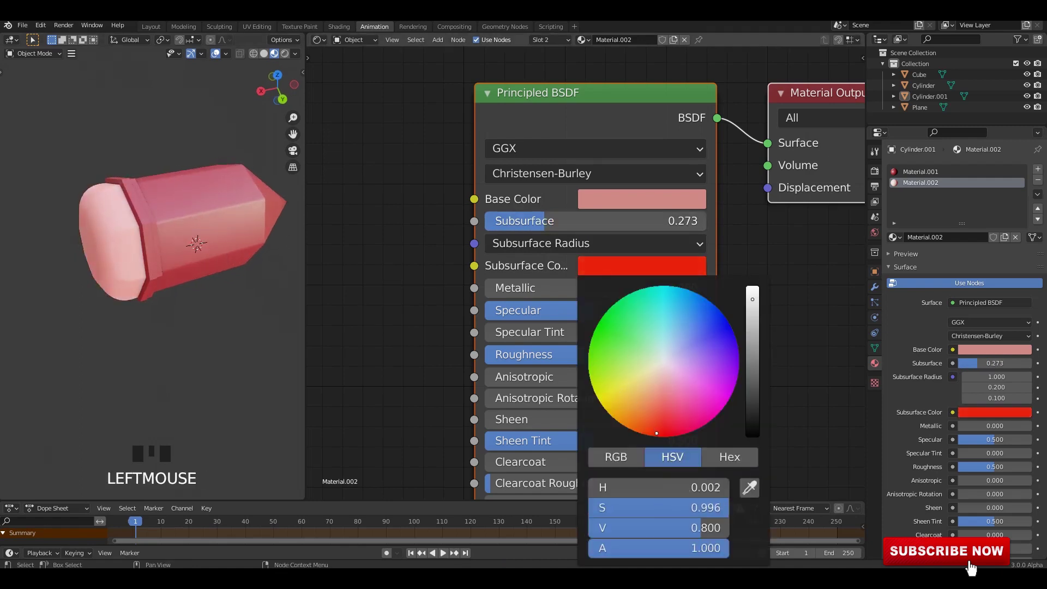
pyautogui.keyDown('shift'); pyautogui.moveTo(164, 267); pyautogui.dragTo(137, 267, button='middle'); pyautogui.keyUp('shift')
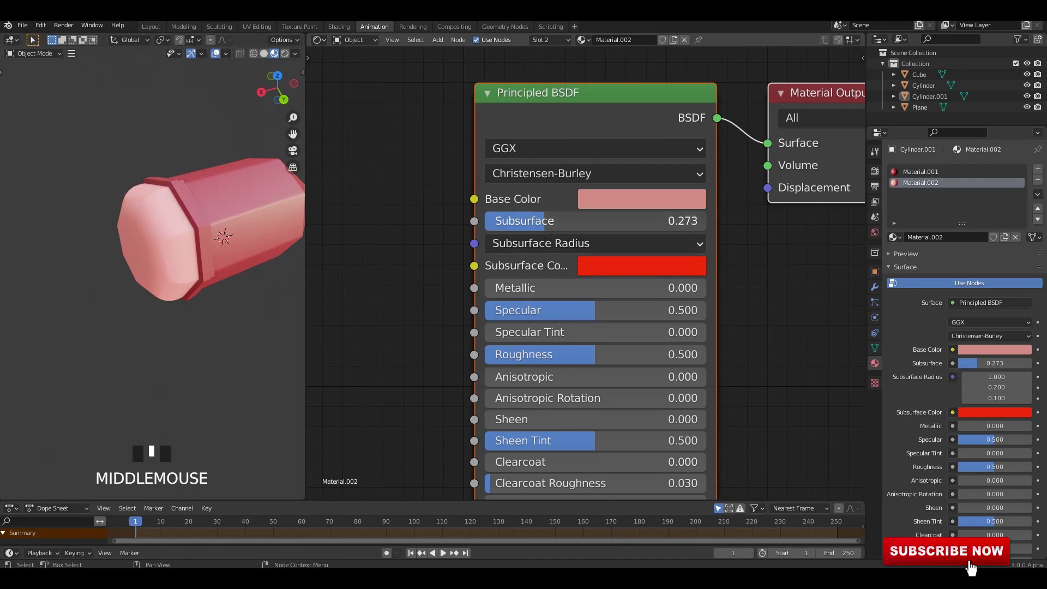
# Reduce the eraser material's subsurface to 0.214 and set its specular to 1.000
pyautogui.moveTo(533, 220); pyautogui.dragTo(532, 221)
pyautogui.moveTo(593, 311); pyautogui.dragTo(651, 310)
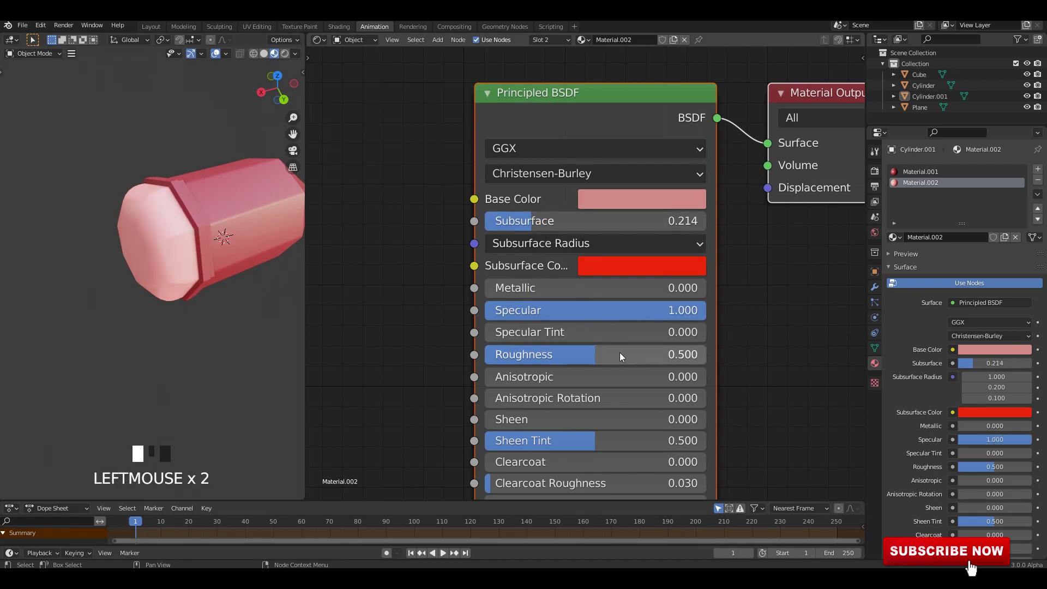
# Set the eraser material's subsurface to 0.409 and its roughness to 0.368
pyautogui.moveTo(551, 354); pyautogui.dragTo(553, 354)
pyautogui.moveTo(233, 380); pyautogui.dragTo(229, 305, button='middle')
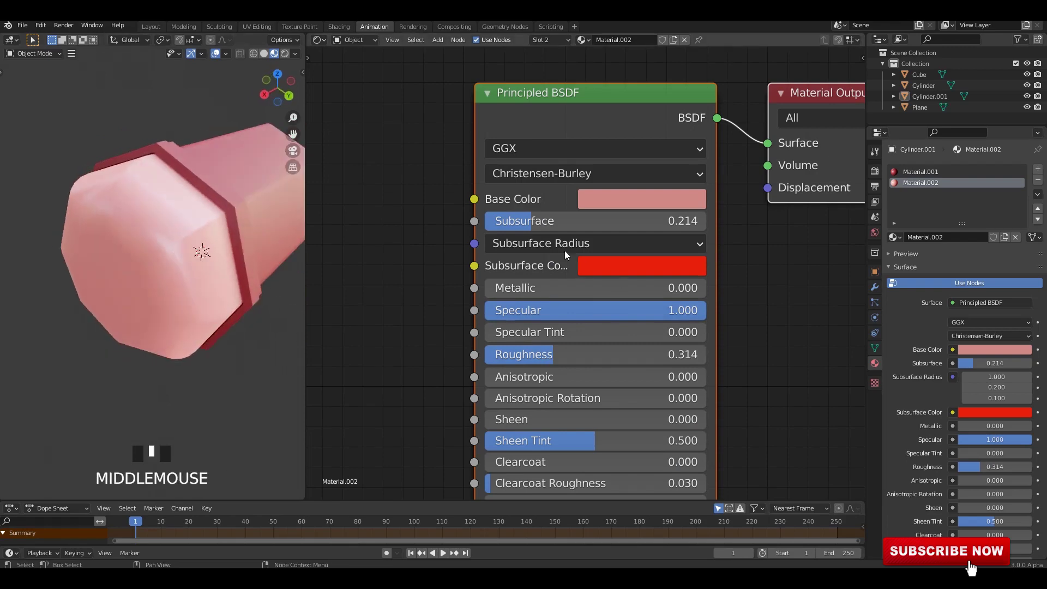
pyautogui.moveTo(565, 221); pyautogui.dragTo(610, 221)
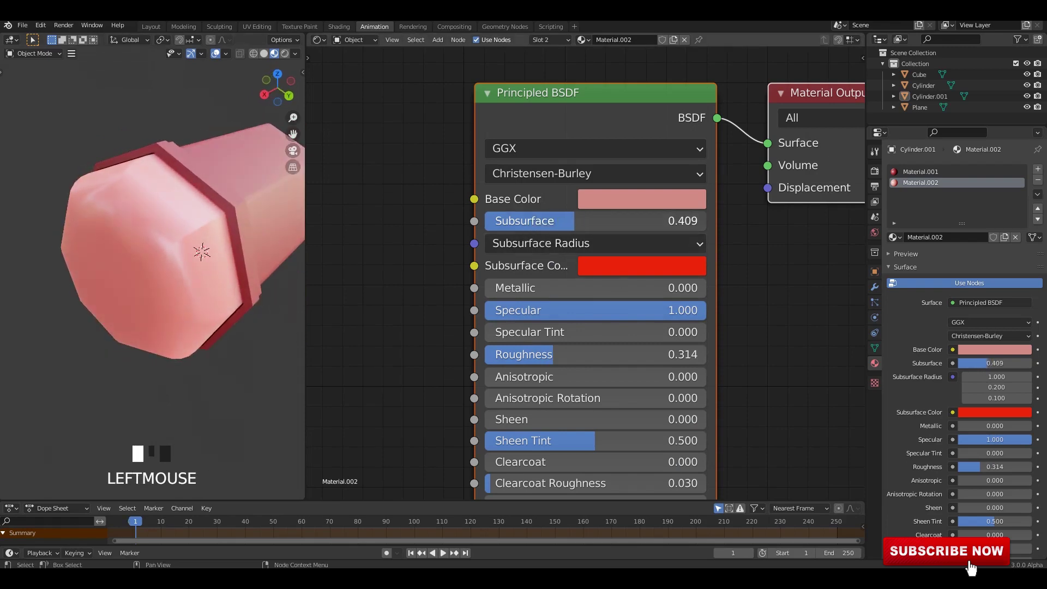
pyautogui.keyDown('shift'); pyautogui.moveTo(250, 242); pyautogui.dragTo(218, 248, button='middle'); pyautogui.keyUp('shift')
pyautogui.moveTo(600, 354)
pyautogui.mouseDown()
pyautogui.moveTo(589, 354)
pyautogui.moveTo(640, 354)
pyautogui.mouseUp()
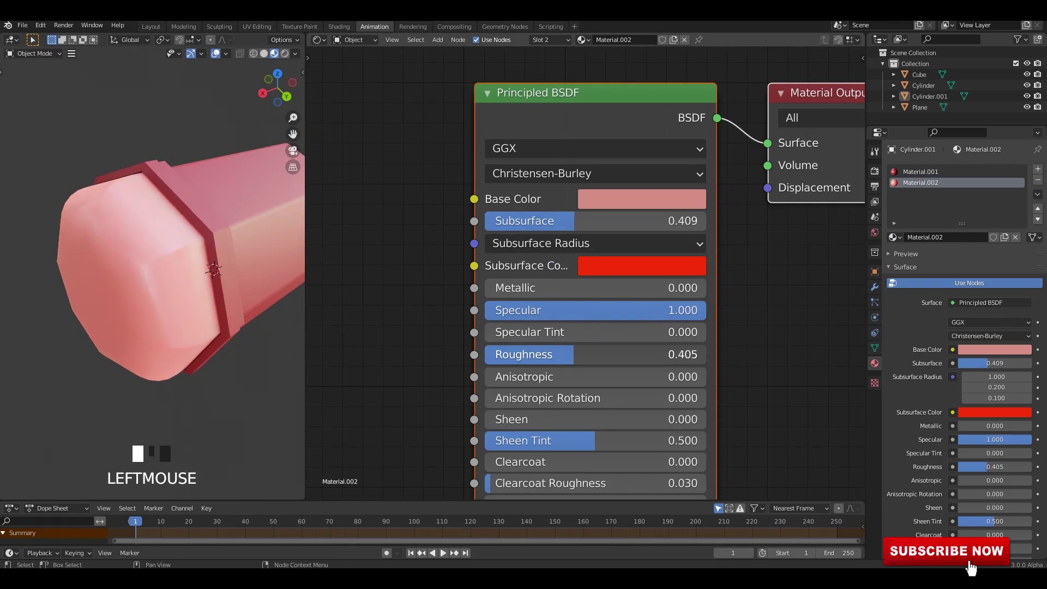
pyautogui.moveTo(568, 355); pyautogui.dragTo(565, 354)
pyautogui.keyDown('shift'); pyautogui.moveTo(192, 388); pyautogui.dragTo(182, 300, button='middle'); pyautogui.keyUp('shift')
# Select the linked faces of the pencil's ferrule band, add a third material slot with a new material and assign it
pyautogui.press('Tab')
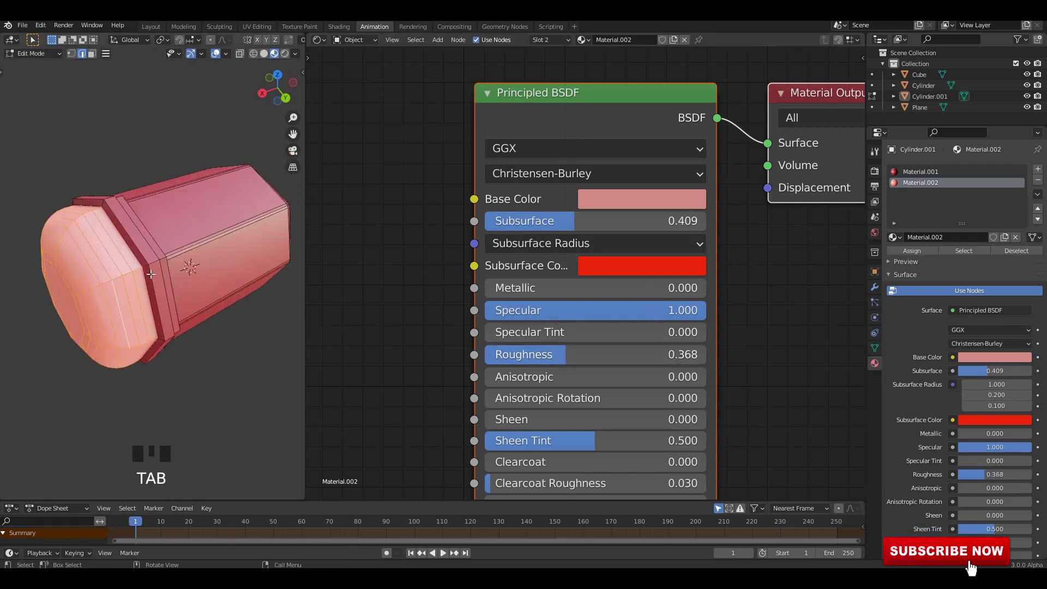
pyautogui.click(157, 262)
pyautogui.press('l')
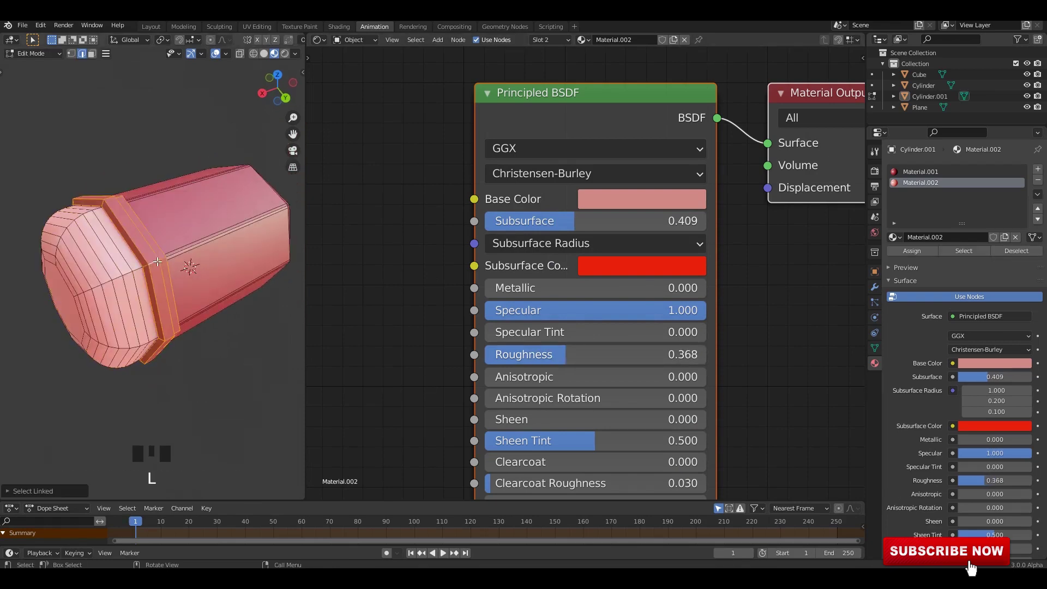
pyautogui.click(1039, 170)
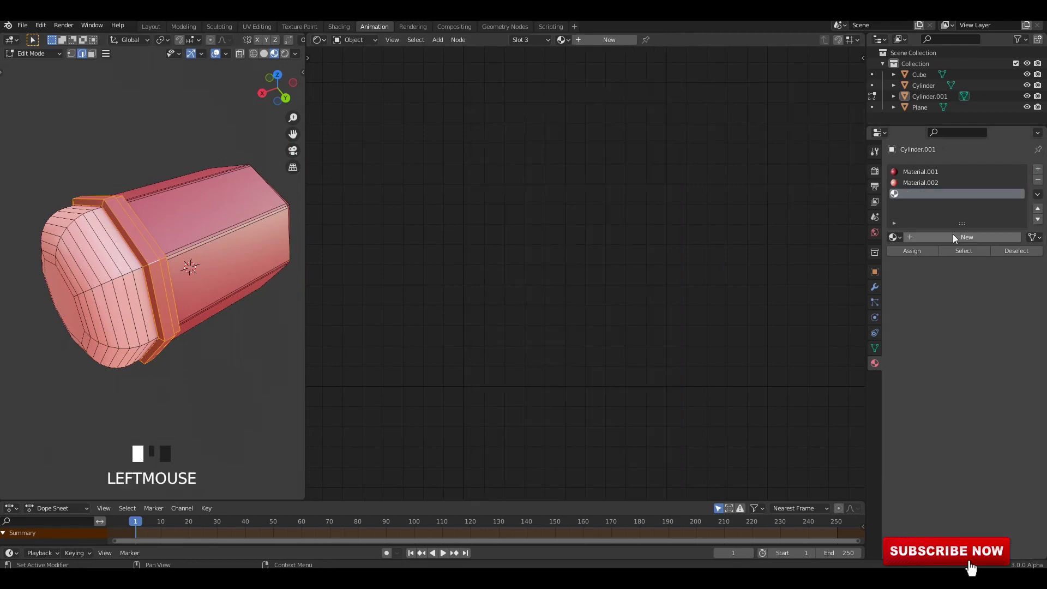
pyautogui.click(913, 249)
pyautogui.click(926, 237)
pyautogui.click(911, 252)
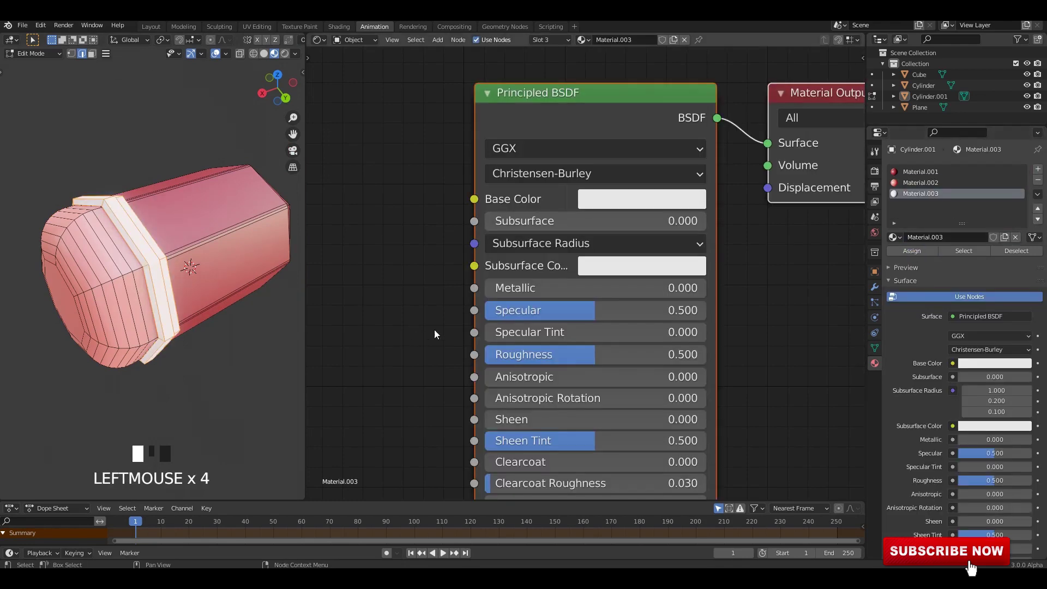
# Make the ferrule material metallic with metallic 1.000, specular 1.000 and roughness 0.518
pyautogui.moveTo(524, 287); pyautogui.dragTo(433, 280)
pyautogui.press('Tab')
pyautogui.moveTo(163, 261); pyautogui.dragTo(139, 256, button='middle')
pyautogui.press('Tab')
pyautogui.moveTo(513, 288); pyautogui.dragTo(703, 287)
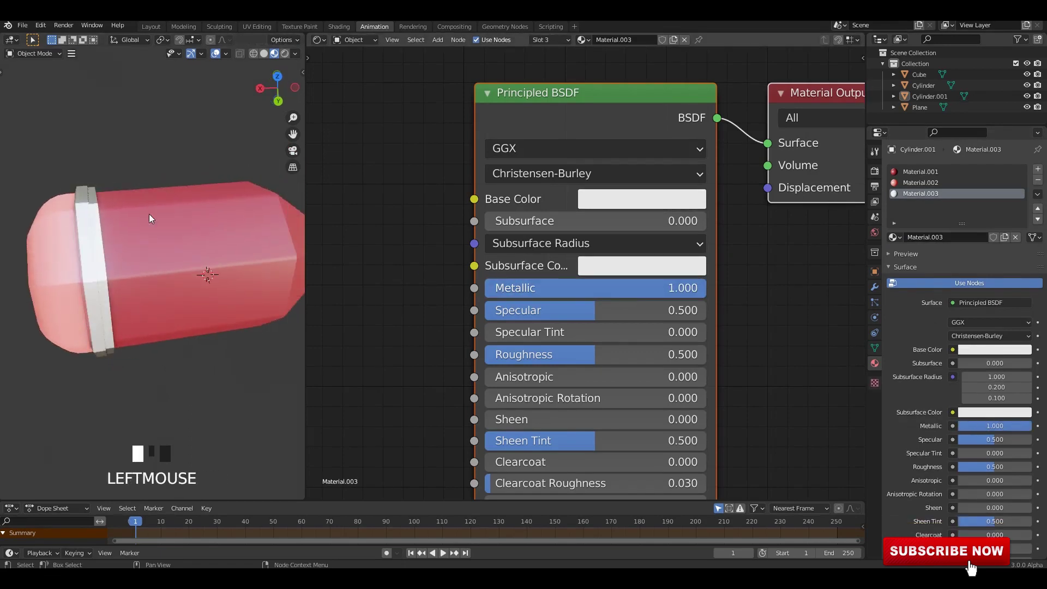
pyautogui.moveTo(149, 214)
pyautogui.mouseDown(button='middle')
pyautogui.moveTo(48, 165)
pyautogui.moveTo(164, 202)
pyautogui.moveTo(135, 200)
pyautogui.mouseUp(button='middle')
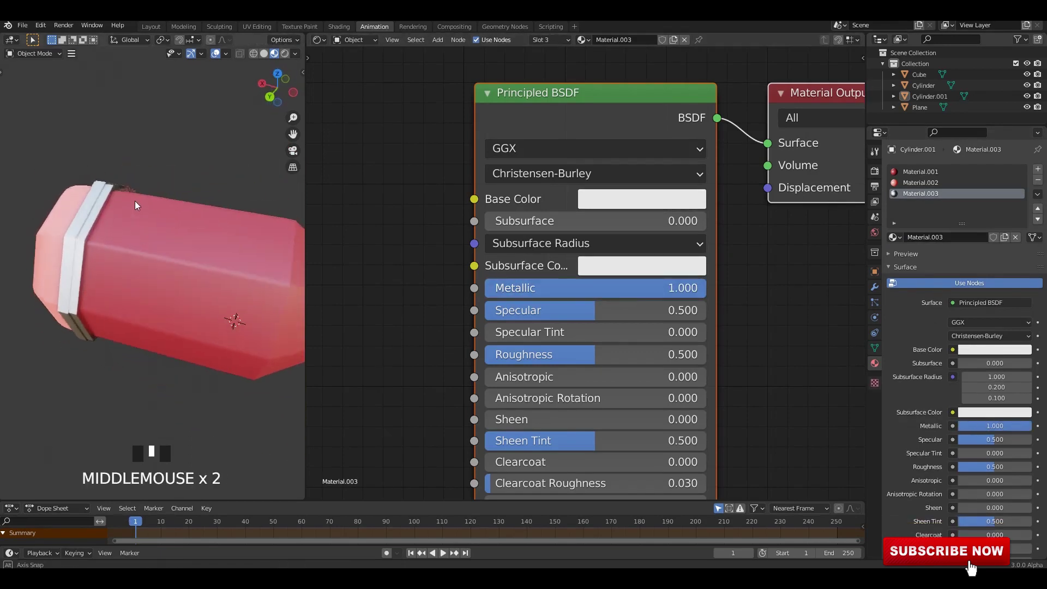
pyautogui.moveTo(582, 310); pyautogui.dragTo(687, 310)
pyautogui.moveTo(597, 354)
pyautogui.mouseDown()
pyautogui.moveTo(531, 354)
pyautogui.moveTo(599, 354)
pyautogui.mouseUp()
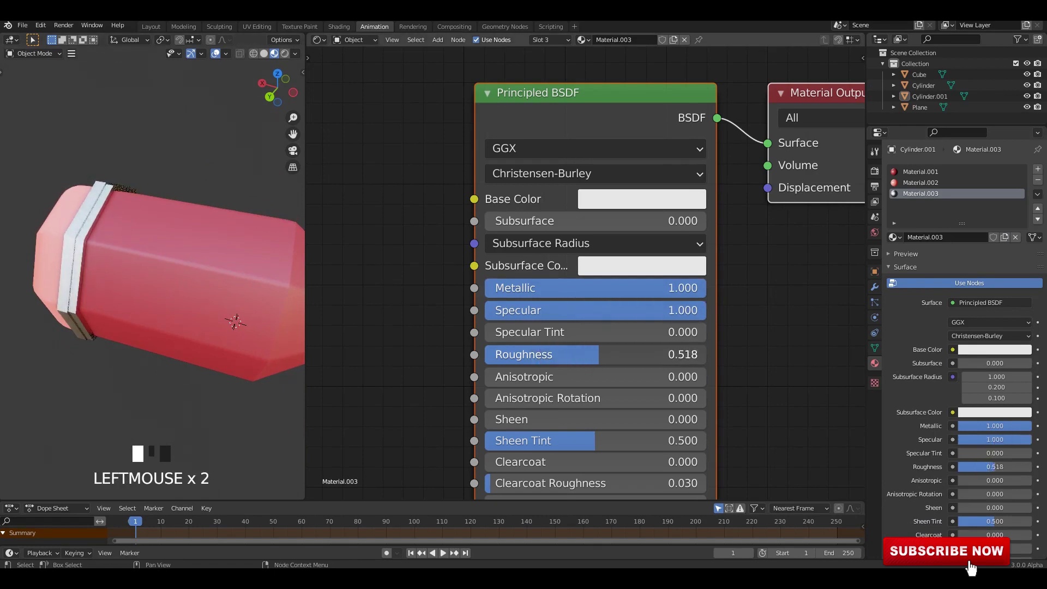
pyautogui.click(622, 205)
# Select the face loop of the pencil's sharpened cone, assign it to a fourth material slot and create a new material there
pyautogui.scroll(2, 231, 233)
pyautogui.press('Tab')
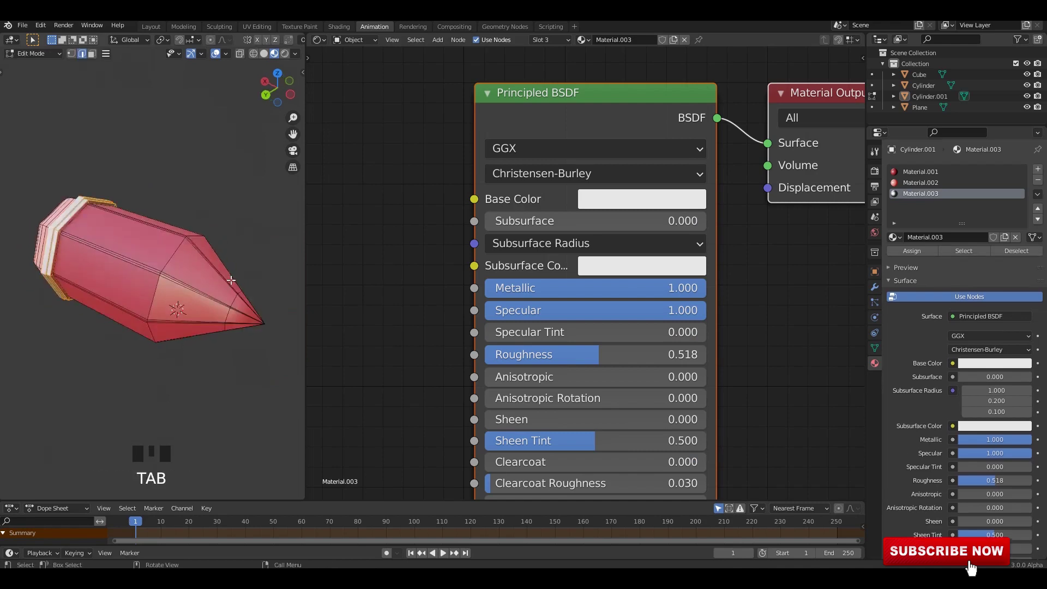
pyautogui.keyDown('shift'); pyautogui.moveTo(164, 256); pyautogui.dragTo(207, 263, button='middle'); pyautogui.keyUp('shift')
pyautogui.press('3')
pyautogui.hotkey('alt', 'z')
pyautogui.click(207, 263)
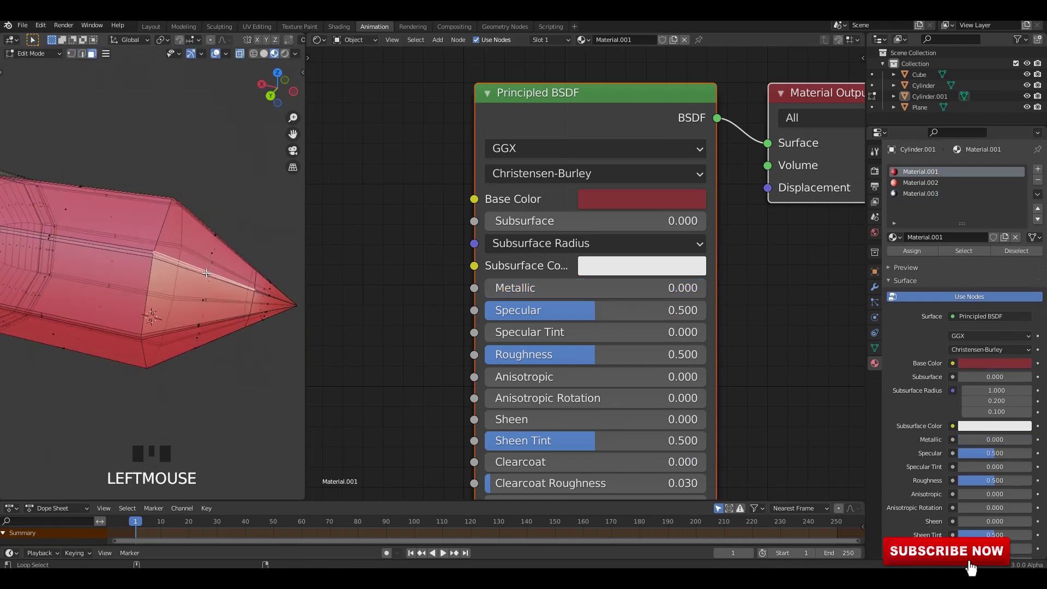
pyautogui.keyDown('alt'); pyautogui.keyDown('shift'); pyautogui.click(210, 267); pyautogui.keyUp('shift'); pyautogui.keyUp('alt')
pyautogui.keyDown('alt'); pyautogui.keyDown('shift'); pyautogui.click(210, 267); pyautogui.keyUp('shift'); pyautogui.keyUp('alt')
pyautogui.hotkey('alt', 'z')
pyautogui.click(1037, 170)
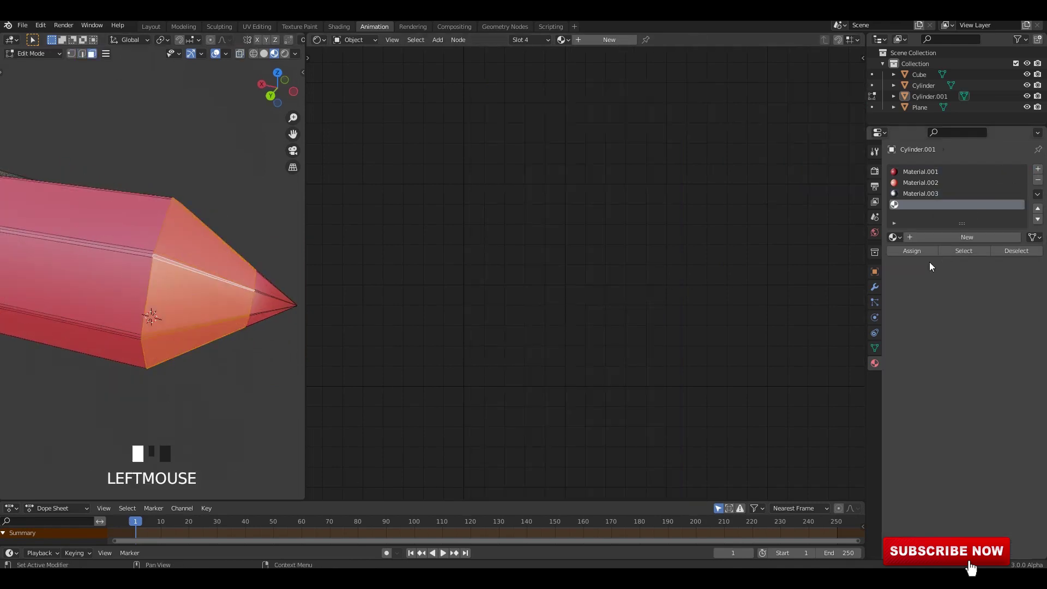
pyautogui.click(927, 250)
pyautogui.click(927, 238)
# Set the sharpened wood material's base color to a muted tan with hue 0.064, saturation 0.546 and value 0.325
pyautogui.press('Tab')
pyautogui.click(599, 197)
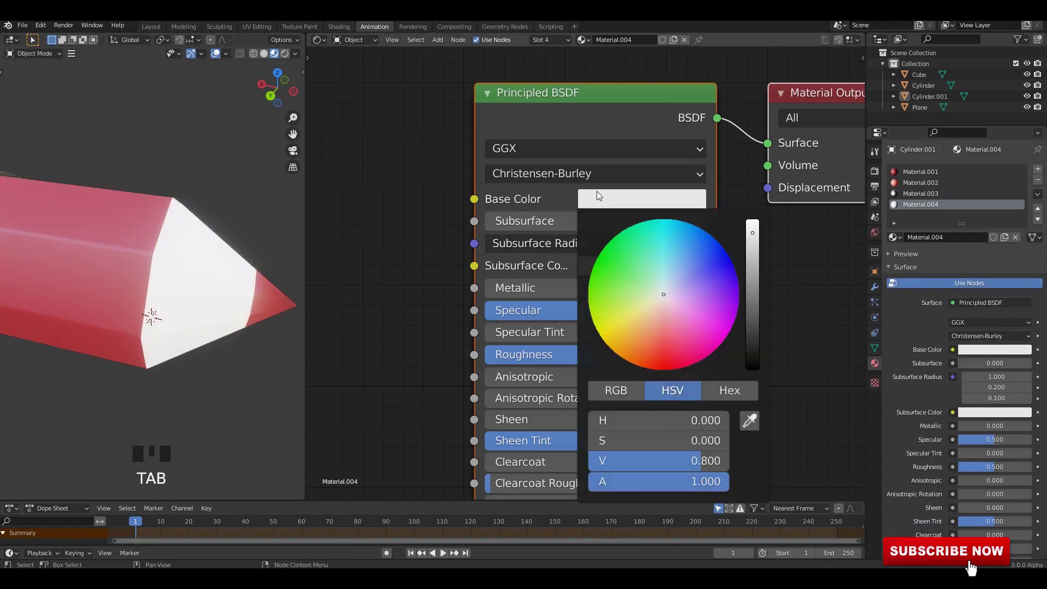
pyautogui.moveTo(663, 300)
pyautogui.mouseDown()
pyautogui.moveTo(649, 337)
pyautogui.moveTo(629, 303)
pyautogui.moveTo(639, 315)
pyautogui.mouseUp()
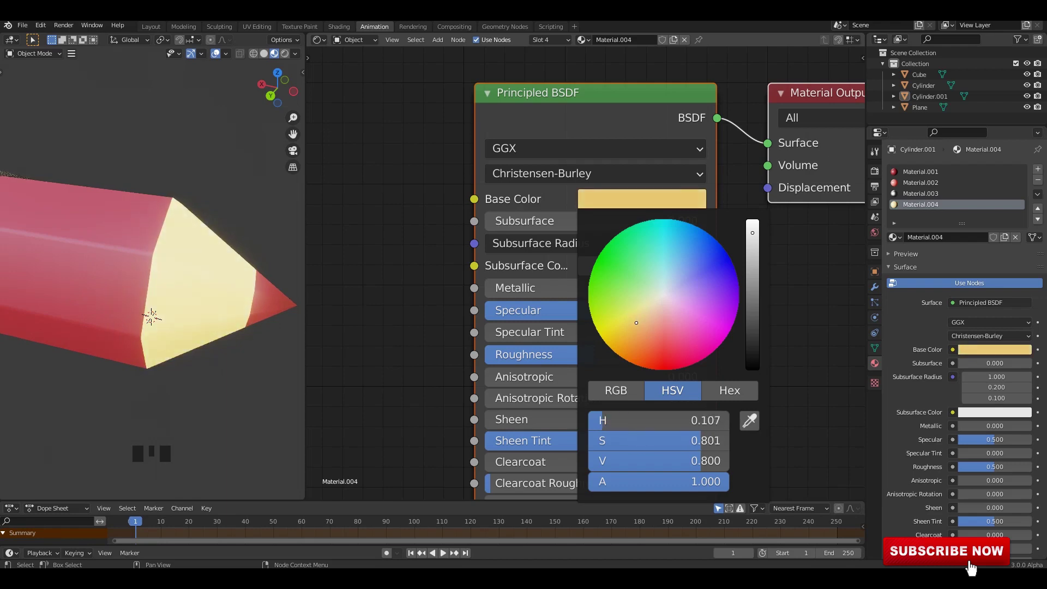
pyautogui.moveTo(634, 327); pyautogui.dragTo(651, 309)
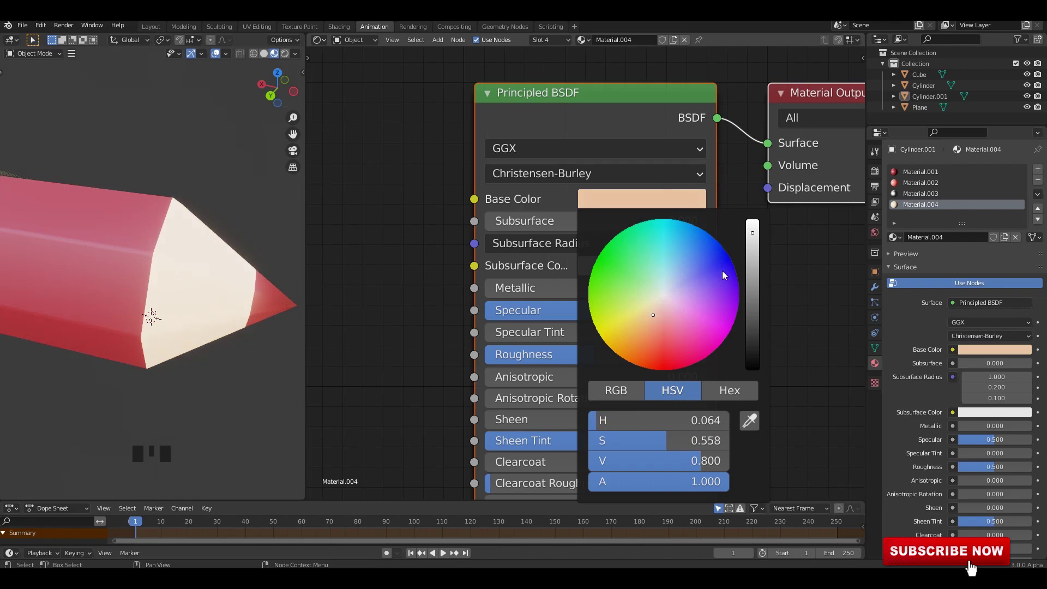
# Select the pencil's lead tip faces, add a fifth material slot with a new material and assign it to them
pyautogui.scroll(-8, 722, 274)
pyautogui.moveTo(251, 205)
pyautogui.mouseDown(button='middle')
pyautogui.moveTo(169, 227)
pyautogui.moveTo(241, 241)
pyautogui.mouseUp(button='middle')
pyautogui.press('Tab')
pyautogui.click(250, 308)
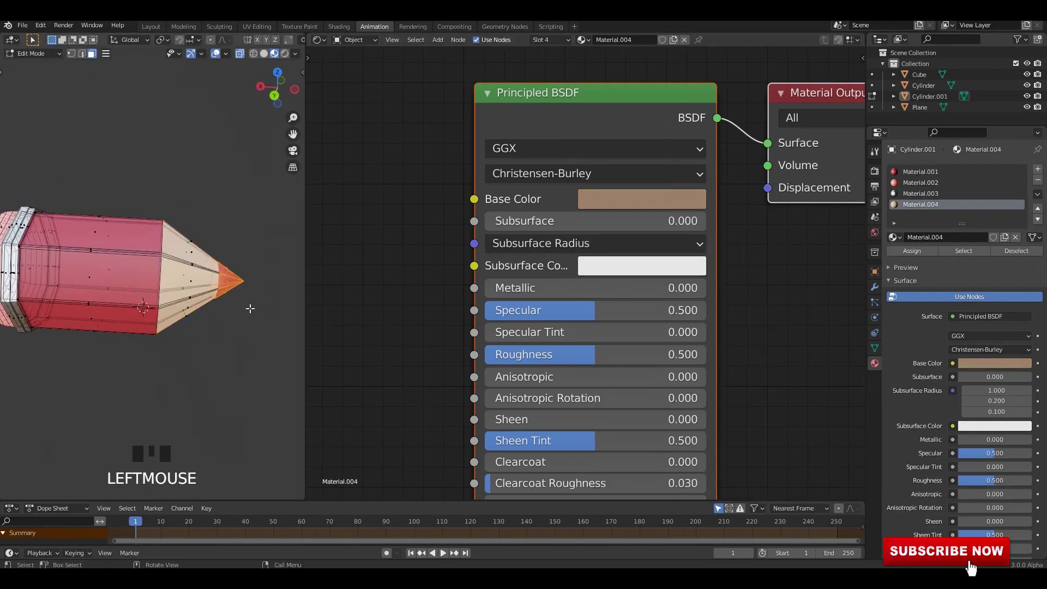
pyautogui.moveTo(250, 308); pyautogui.dragTo(218, 312, button='middle')
pyautogui.press('z')
pyautogui.hotkey('alt', 'z')
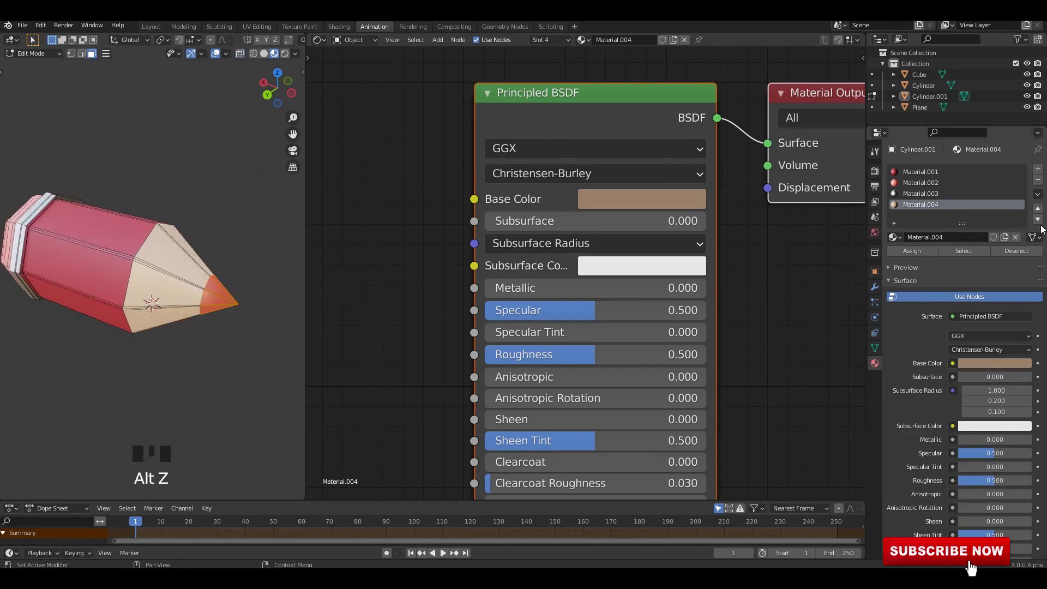
pyautogui.click(1037, 169)
pyautogui.click(931, 237)
pyautogui.press('Tab')
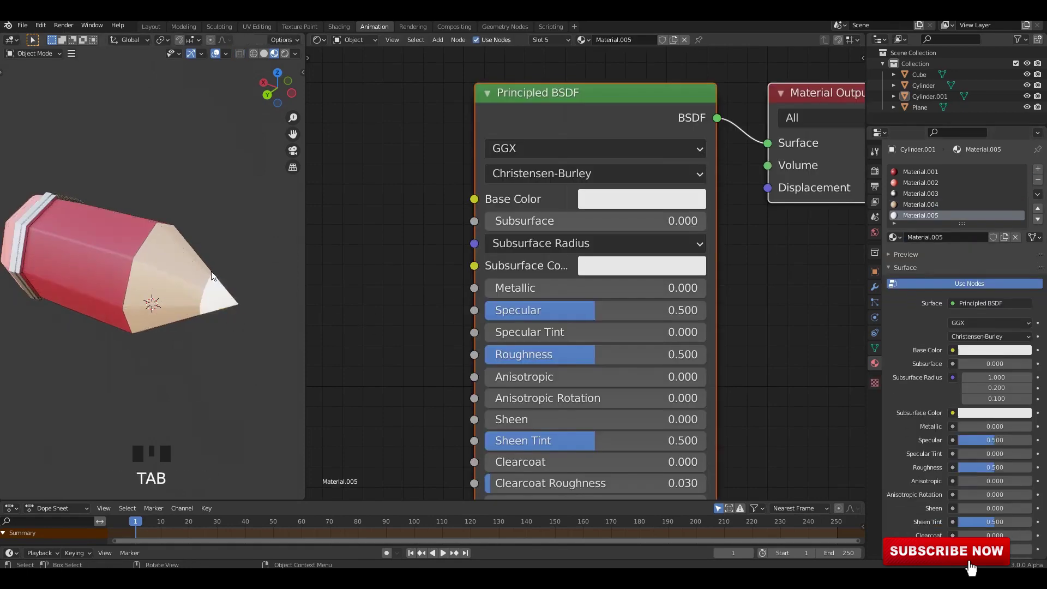
# Set the lead tip material's base color to pure black
pyautogui.scroll(2, 152, 272)
pyautogui.click(619, 202)
pyautogui.moveTo(752, 233); pyautogui.dragTo(753, 370)
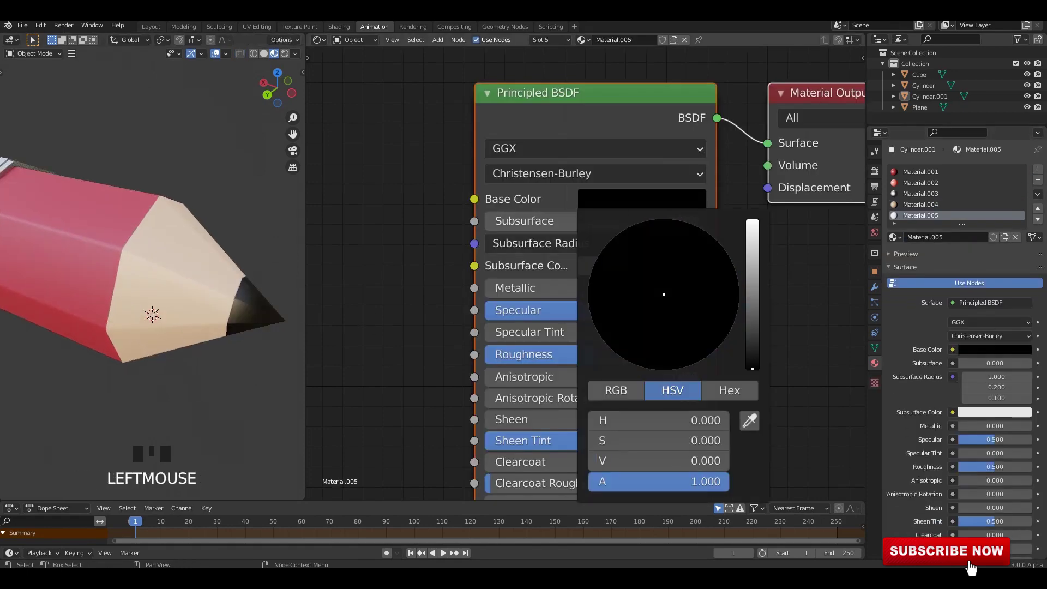
pyautogui.scroll(-5, 229, 215)
pyautogui.click(230, 211)
pyautogui.moveTo(230, 211); pyautogui.dragTo(186, 234, button='middle')
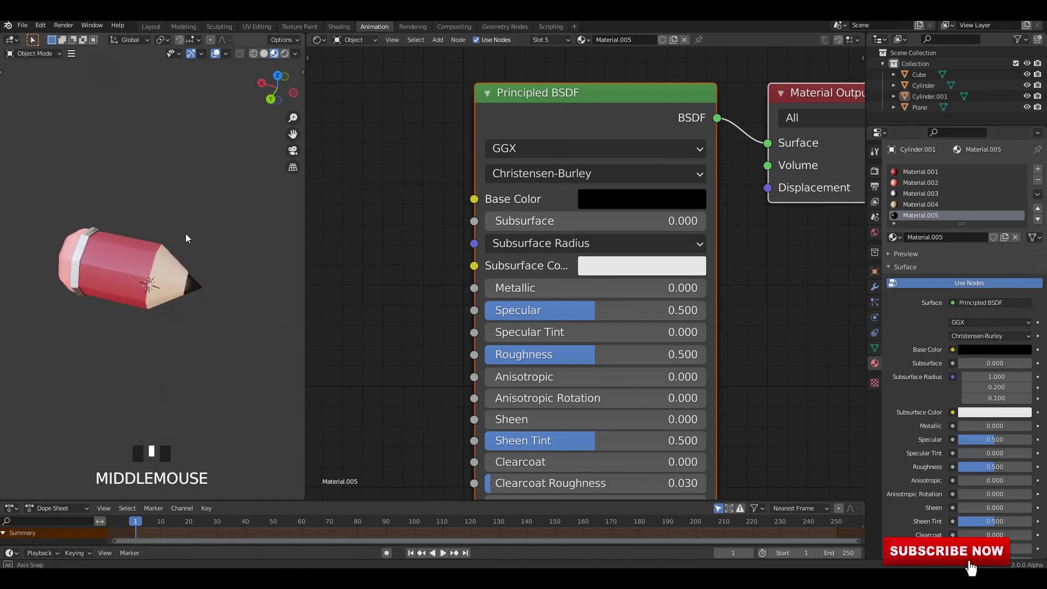
# Warm up the wood material's base color to hue 0.065, saturation 0.736 and value 0.393
pyautogui.click(919, 204)
pyautogui.scroll(1, 584, 272)
pyautogui.click(642, 187)
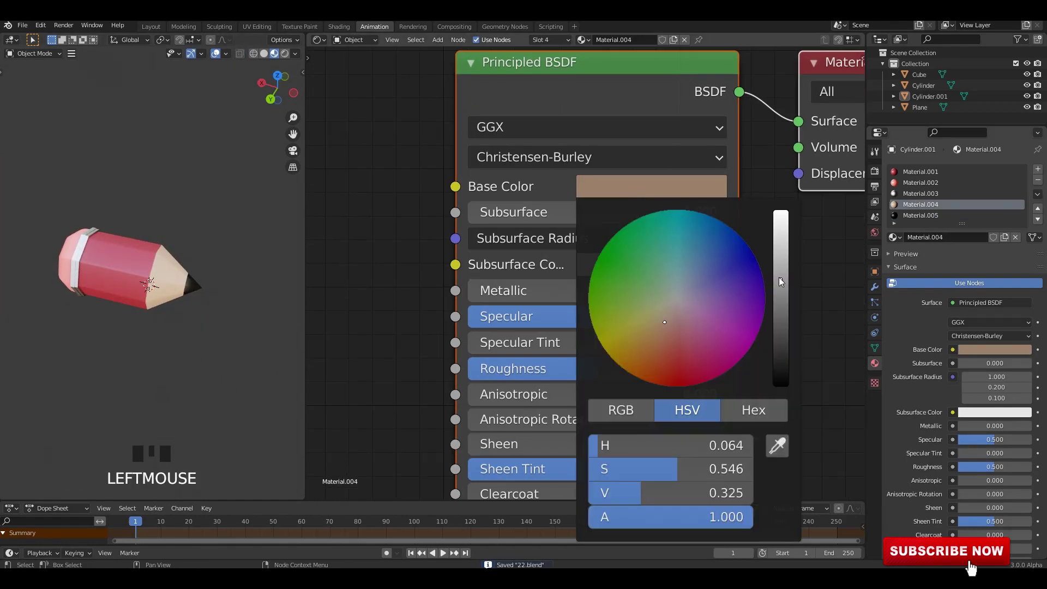
pyautogui.moveTo(781, 281); pyautogui.dragTo(781, 270)
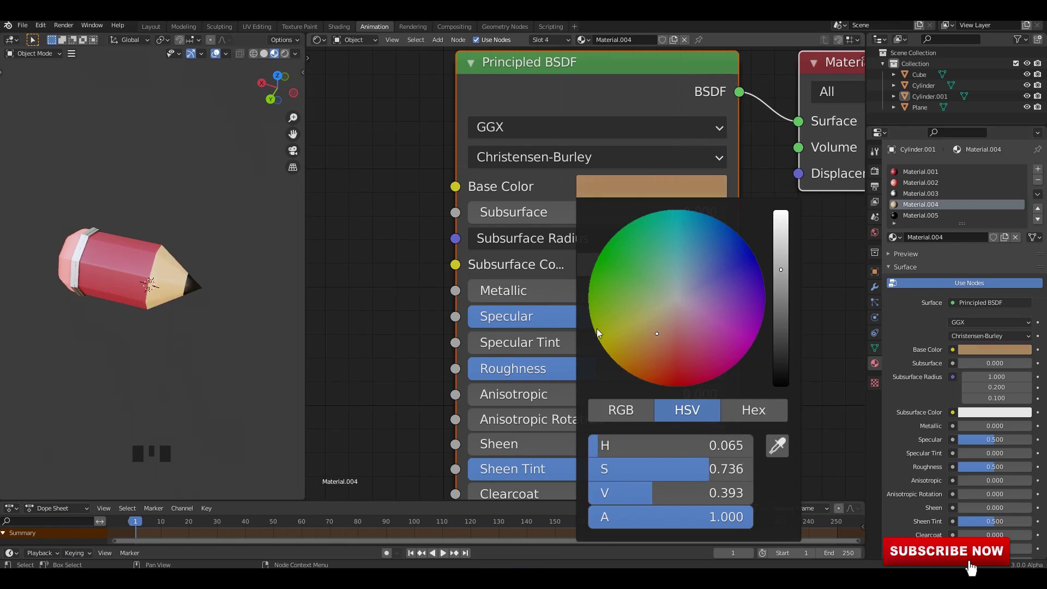
# Exit the pencil's local view, select the backdrop plane and create a new material for it
pyautogui.moveTo(195, 234)
pyautogui.mouseDown(button='middle')
pyautogui.moveTo(154, 238)
pyautogui.moveTo(169, 220)
pyautogui.moveTo(193, 235)
pyautogui.moveTo(143, 238)
pyautogui.moveTo(233, 266)
pyautogui.moveTo(244, 257)
pyautogui.moveTo(212, 258)
pyautogui.moveTo(193, 280)
pyautogui.mouseUp(button='middle')
pyautogui.scroll(2, 143, 238)
pyautogui.scroll(-2, 143, 237)
pyautogui.hotkey('alt', 'z')
pyautogui.scroll(2, 163, 241)
pyautogui.scroll(-2, 216, 255)
pyautogui.press('/')
pyautogui.click(219, 251)
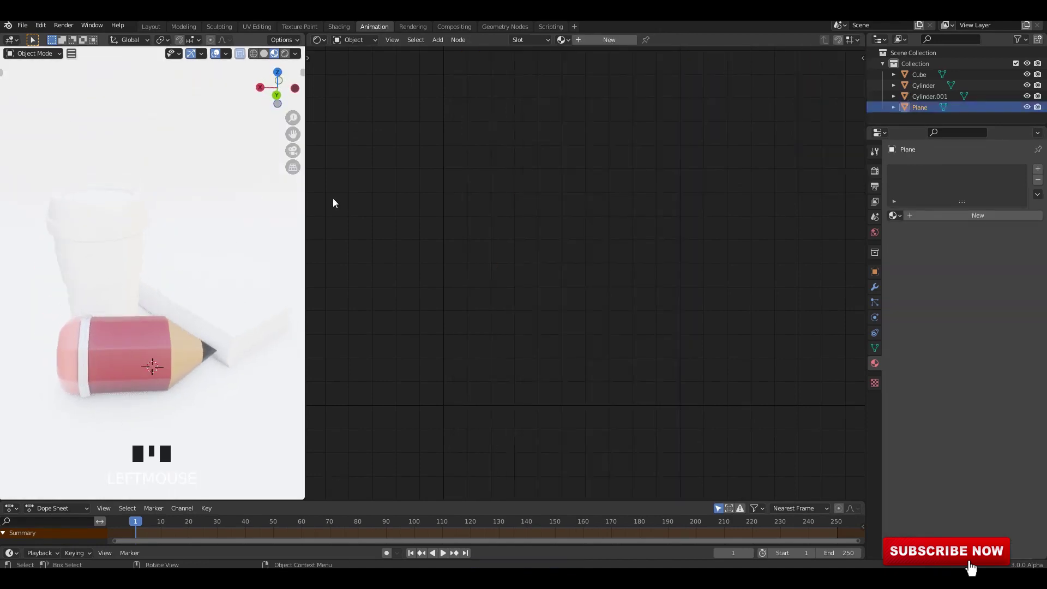
pyautogui.click(608, 39)
# Set the backdrop material's base color to a darkened teal blue with value 0.254 and save the file
pyautogui.scroll(4, 607, 273)
pyautogui.click(623, 181)
pyautogui.click(687, 264)
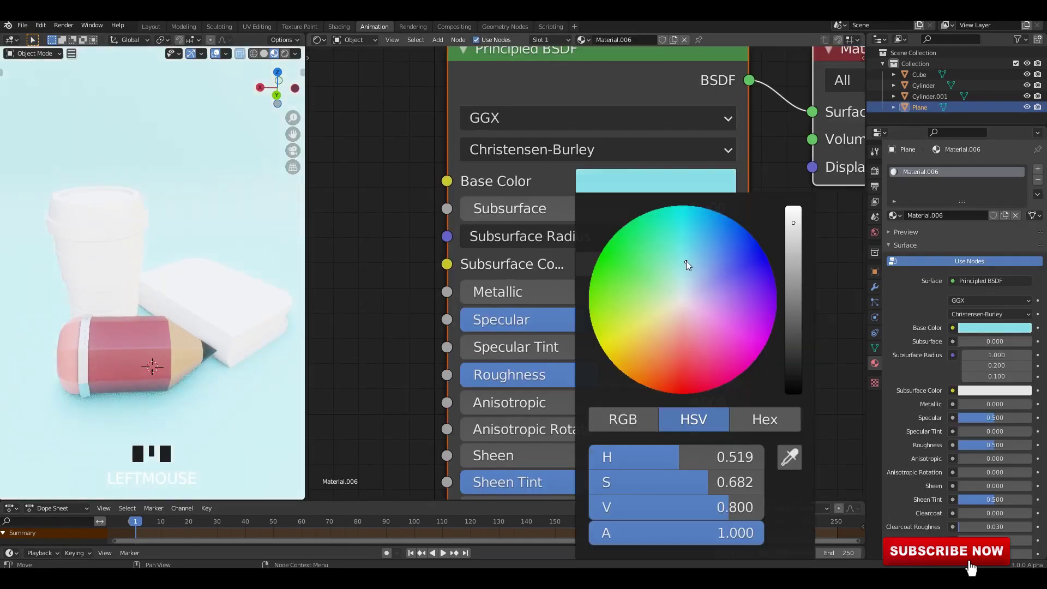
pyautogui.moveTo(793, 223); pyautogui.dragTo(793, 294)
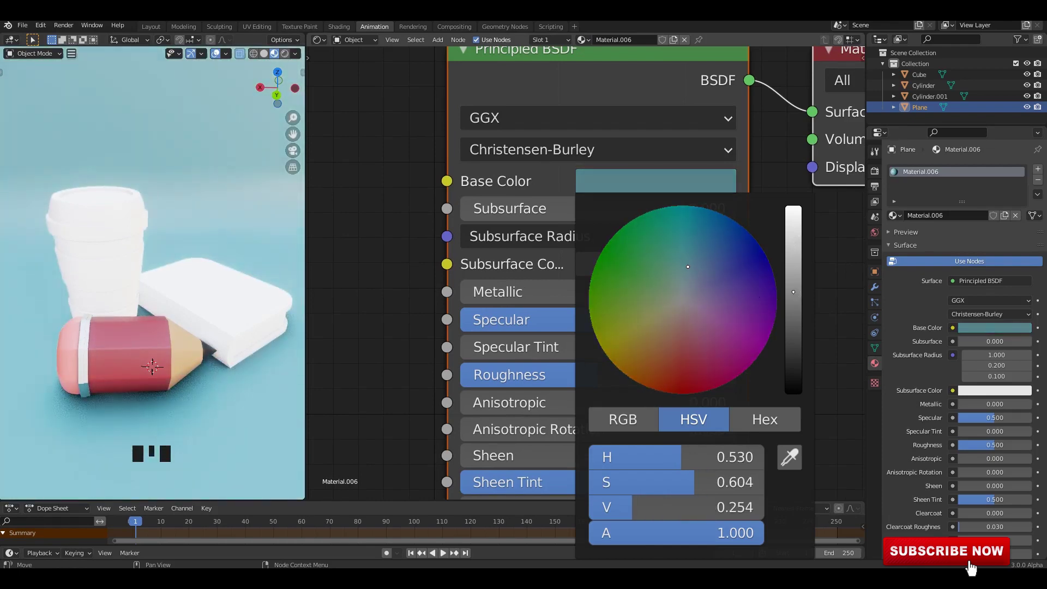
pyautogui.moveTo(687, 267); pyautogui.dragTo(689, 247)
pyautogui.keyDown('shift'); pyautogui.moveTo(195, 245); pyautogui.dragTo(153, 188, button='middle'); pyautogui.keyUp('shift')
pyautogui.hotkey('ctrl', 's')
# Isolate the coffee cup in local view and create a new material for it
pyautogui.click(105, 222)
pyautogui.press('/')
pyautogui.click(611, 41)
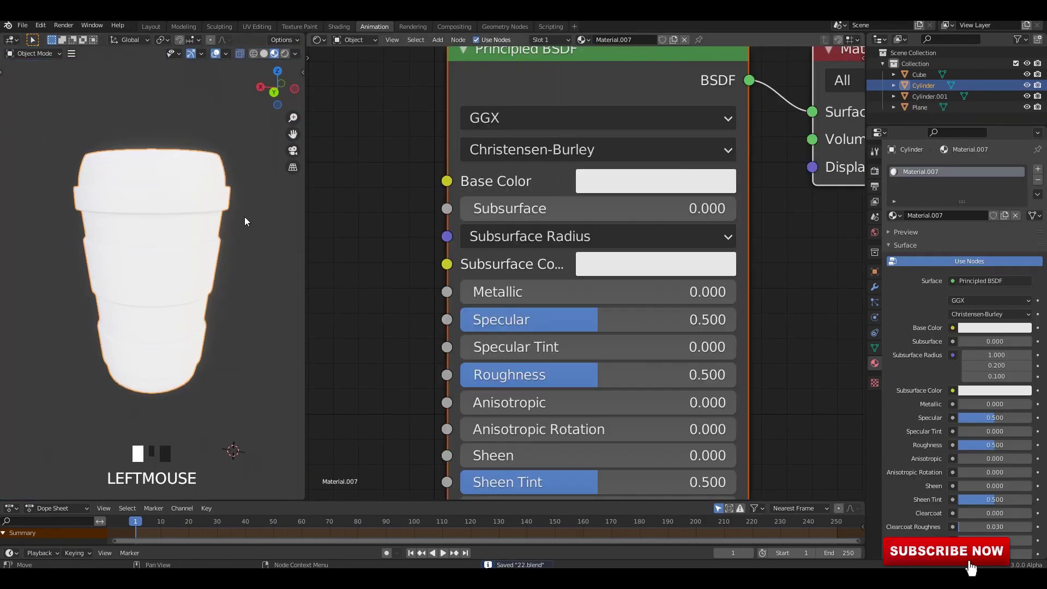
pyautogui.moveTo(174, 232); pyautogui.dragTo(204, 236, button='middle')
# Set the cup material's specular to 1.000 and its roughness to 0.3
pyautogui.moveTo(590, 320); pyautogui.dragTo(729, 319)
pyautogui.click(680, 374)
pyautogui.write('0.3')
pyautogui.press('Return')
pyautogui.click(278, 208)
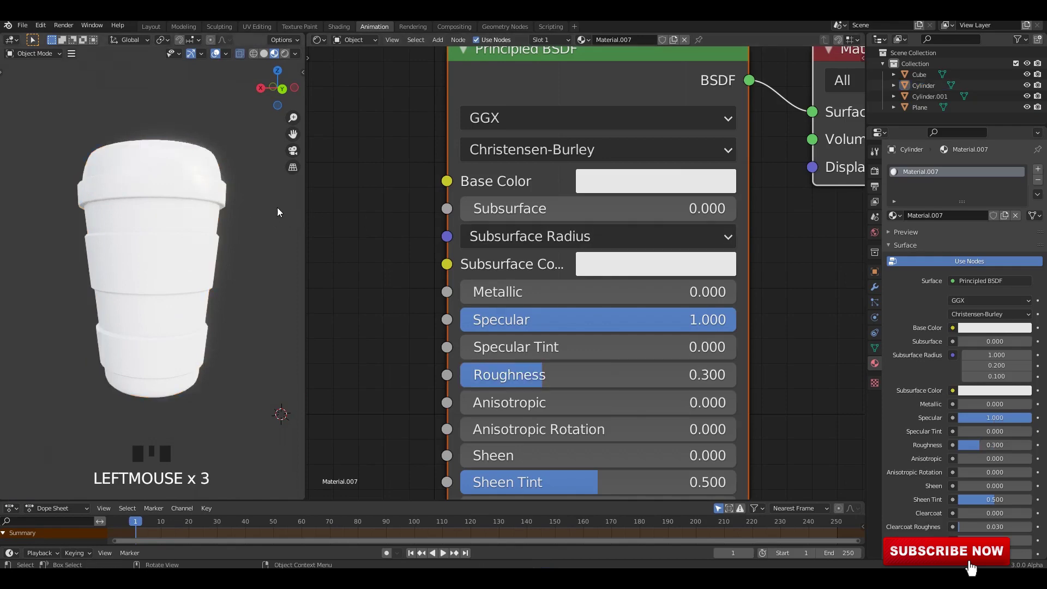
# Select the linked faces of the cup body below the lid, assign them to a second material slot and create a new material
pyautogui.click(186, 231)
pyautogui.press('Tab')
pyautogui.press('l')
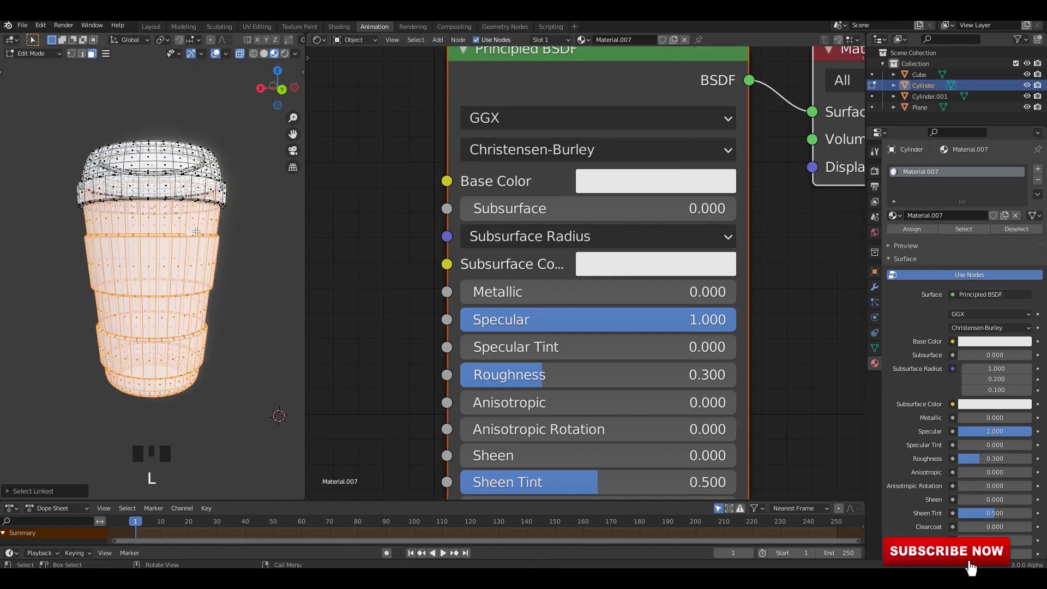
pyautogui.click(1037, 169)
pyautogui.click(925, 248)
pyautogui.click(966, 238)
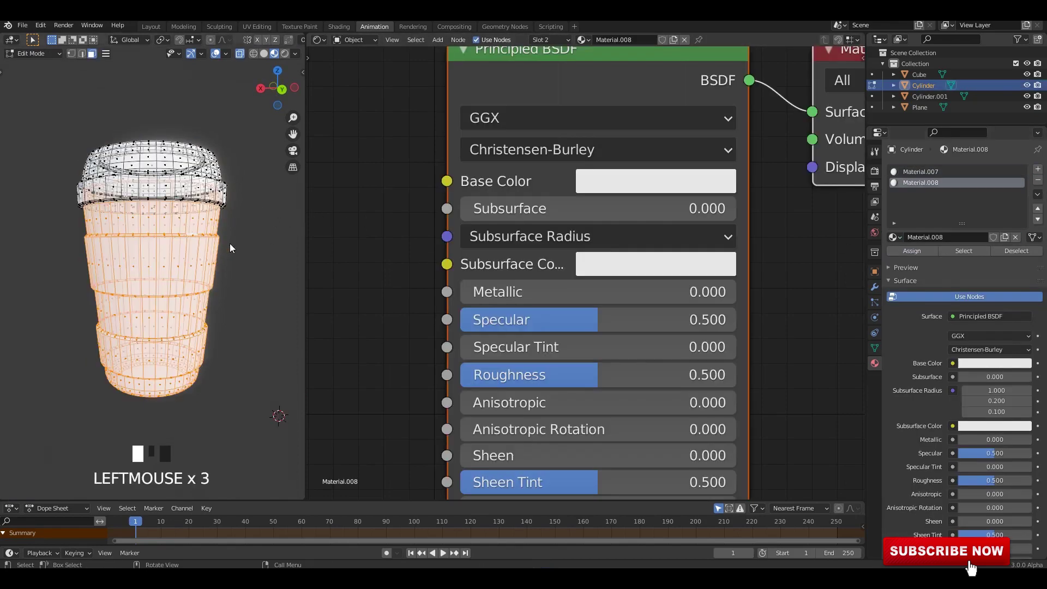
# Set the cup body material's base color to a salmon orange
pyautogui.press('Tab')
pyautogui.moveTo(231, 245); pyautogui.dragTo(243, 263, button='middle')
pyautogui.click(627, 182)
pyautogui.moveTo(654, 264); pyautogui.dragTo(673, 342)
pyautogui.click(237, 361)
pyautogui.moveTo(237, 361); pyautogui.dragTo(234, 297, button='middle')
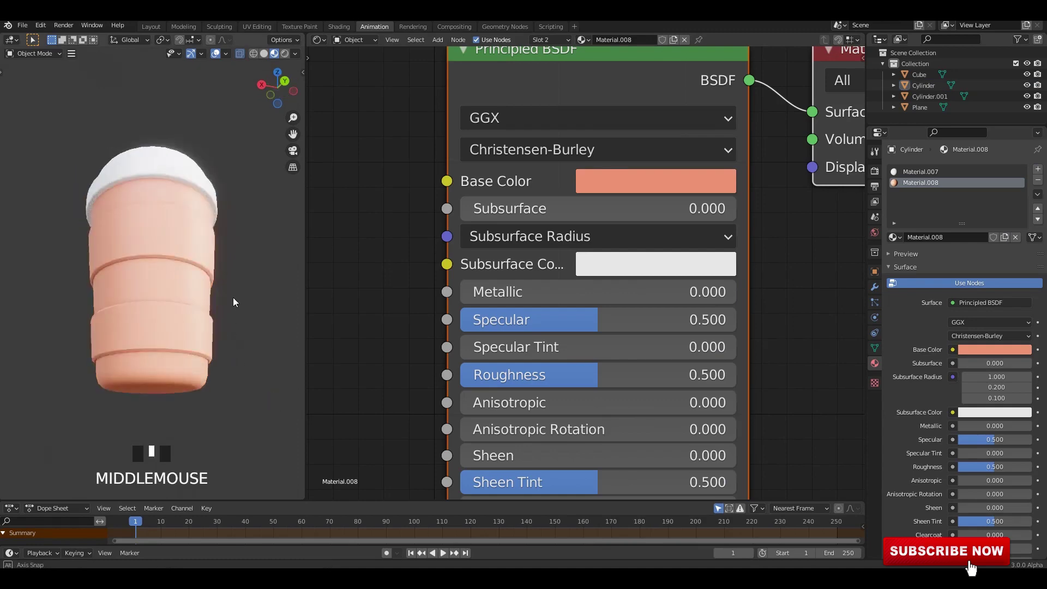
# Select the outer face loops of the cup's two raised bands, assign them to a third slot and create a new material
pyautogui.scroll(1, 232, 295)
pyautogui.press('Tab')
pyautogui.scroll(1, 197, 267)
pyautogui.hotkey('alt', 'z')
pyautogui.moveTo(199, 263); pyautogui.dragTo(202, 310, button='middle')
pyautogui.click(206, 259)
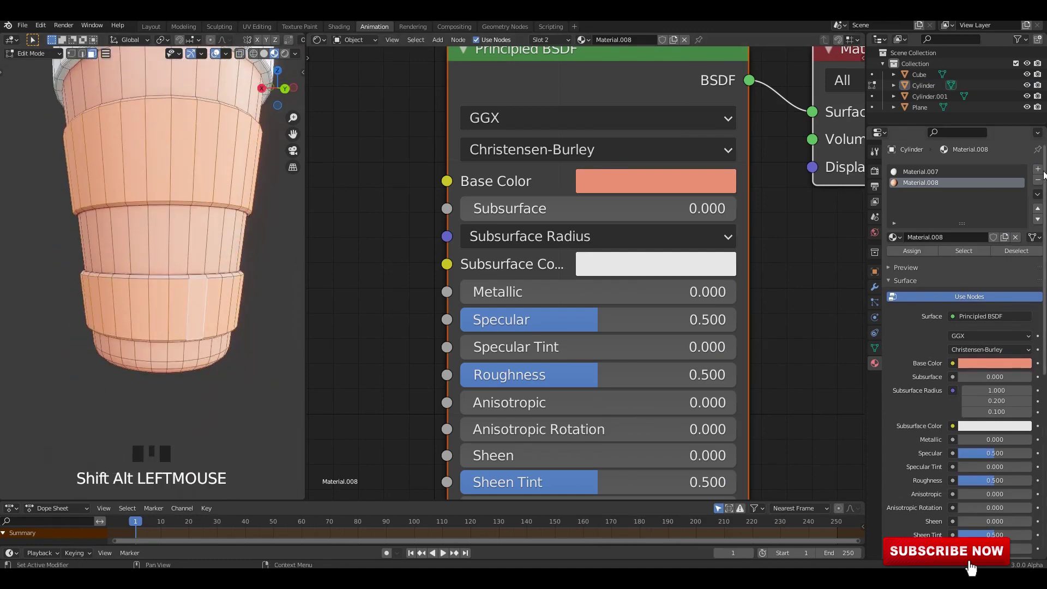
pyautogui.click(1039, 171)
pyautogui.click(923, 251)
pyautogui.click(937, 236)
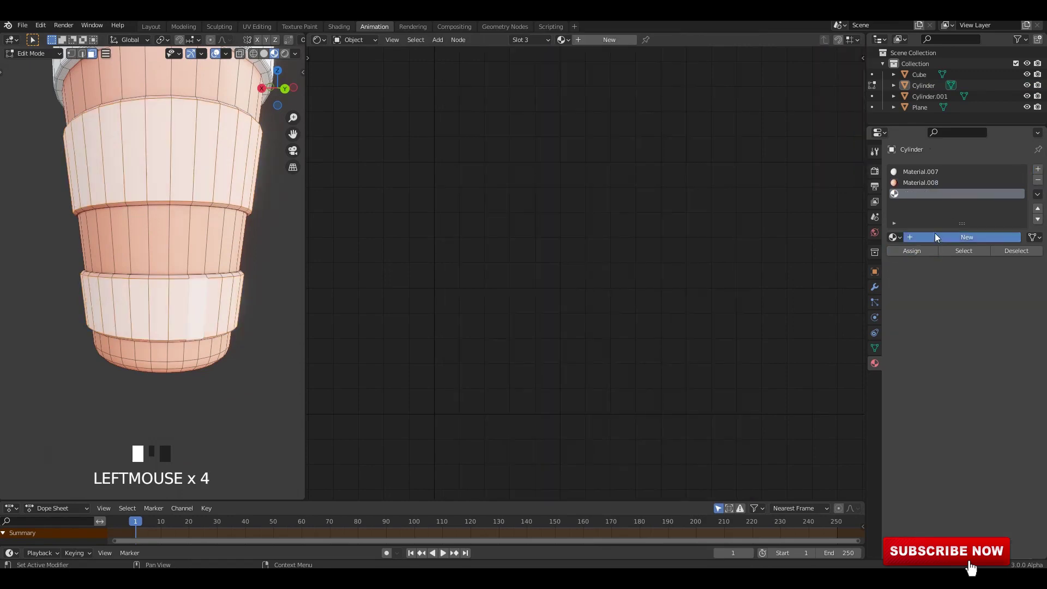
pyautogui.press('Tab')
# Try to add the face loop along the upper band's lower rim to the selection
pyautogui.moveTo(203, 192); pyautogui.dragTo(212, 246, button='middle')
pyautogui.scroll(4, 212, 246)
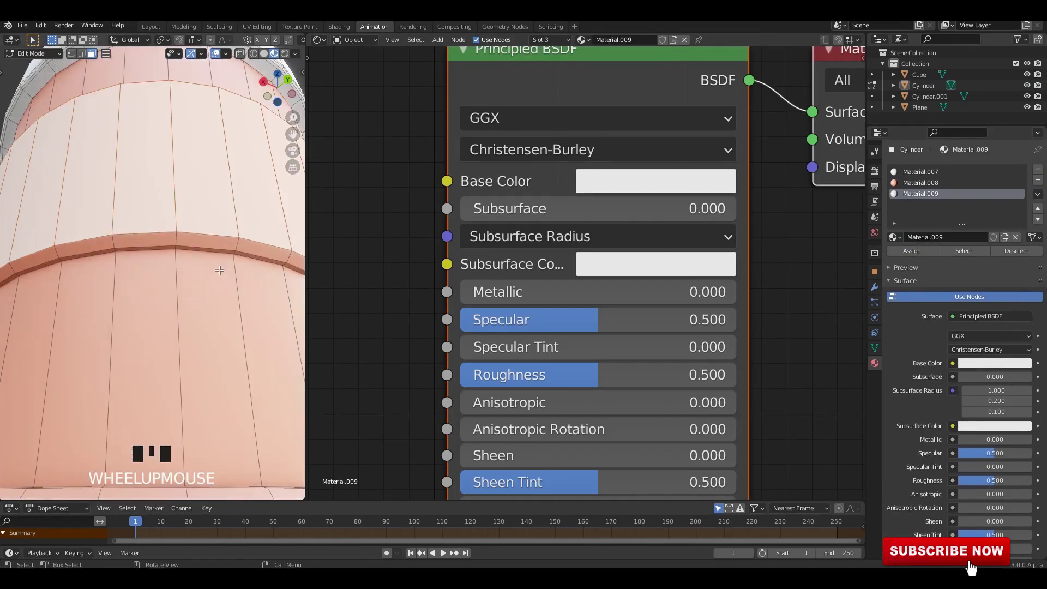
pyautogui.scroll(2, 241, 242)
pyautogui.keyDown('alt'); pyautogui.keyDown('shift'); pyautogui.click(195, 222); pyautogui.keyUp('shift'); pyautogui.keyUp('alt')
pyautogui.keyDown('alt'); pyautogui.keyDown('shift'); pyautogui.click(195, 222); pyautogui.keyUp('shift'); pyautogui.keyUp('alt')
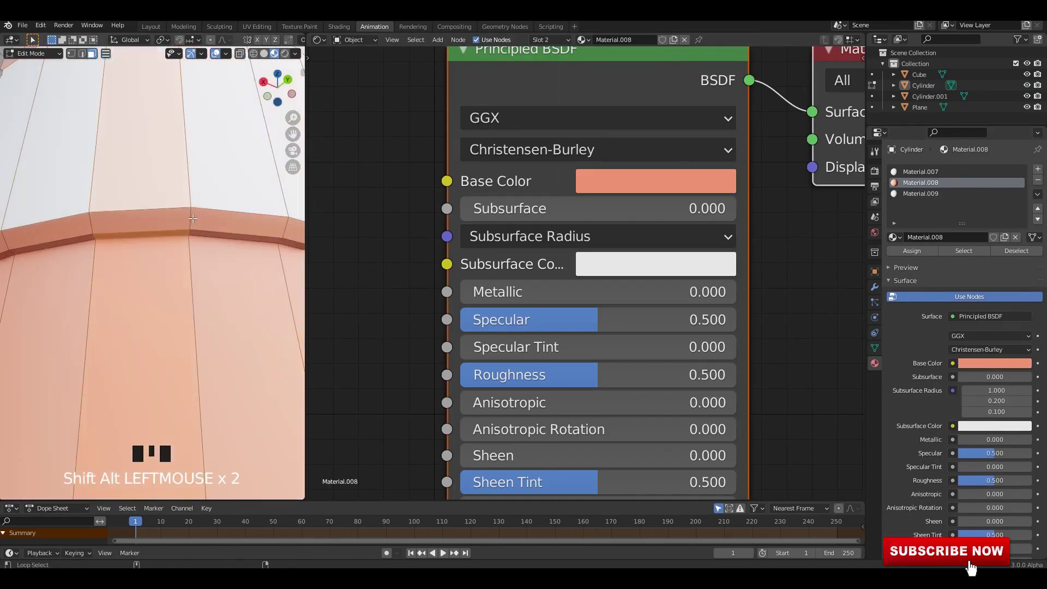
pyautogui.click(195, 223)
pyautogui.scroll(-7, 194, 223)
# Box-select all faces of the cup's two raised bands including their rims, leaving out the body section between them
pyautogui.hotkey('alt', 'z')
pyautogui.keyDown('alt'); pyautogui.moveTo(211, 232); pyautogui.dragTo(240, 224, button='middle'); pyautogui.keyUp('alt')
pyautogui.scroll(-3, 240, 224)
pyautogui.hotkey('alt', 'z')
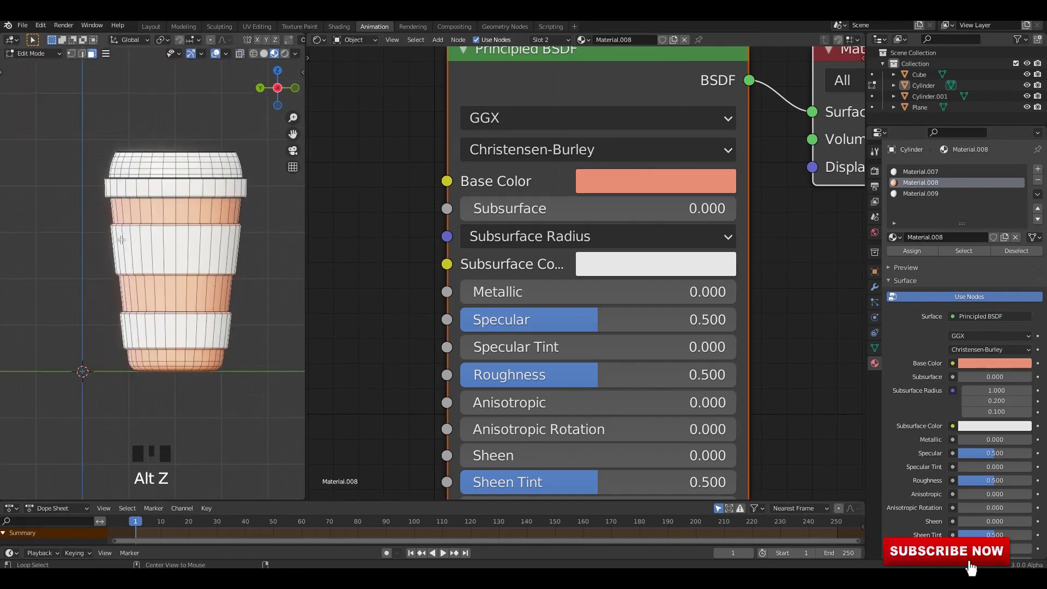
pyautogui.hotkey('alt', 'z')
pyautogui.moveTo(66, 216); pyautogui.dragTo(283, 351)
pyautogui.hotkey('alt', 'z')
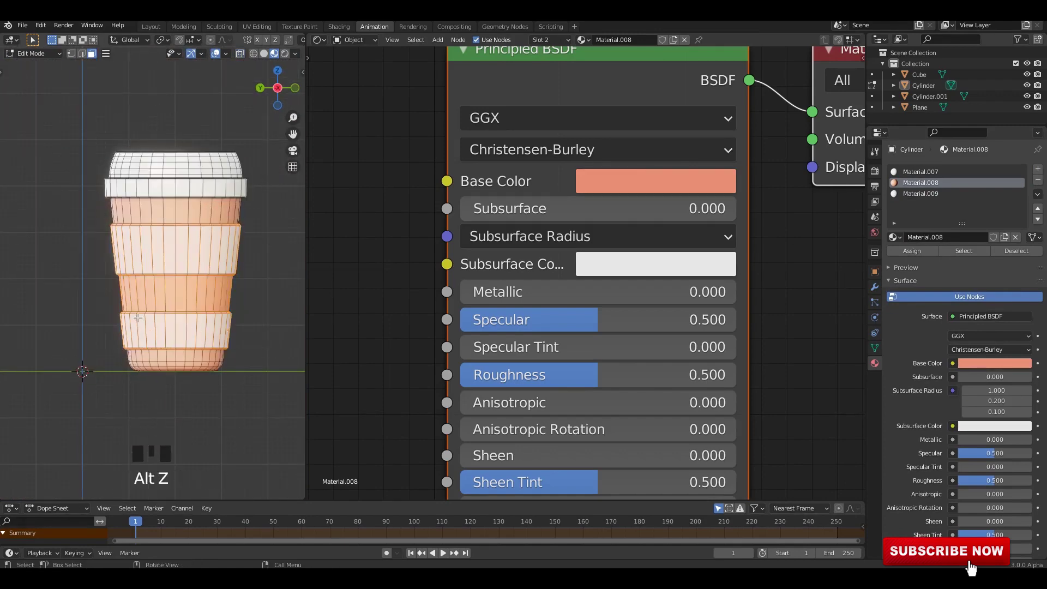
pyautogui.scroll(2, 138, 317)
pyautogui.hotkey('alt', 'z')
pyautogui.keyDown('ctrl'); pyautogui.moveTo(301, 314); pyautogui.dragTo(302, 314); pyautogui.keyUp('ctrl')
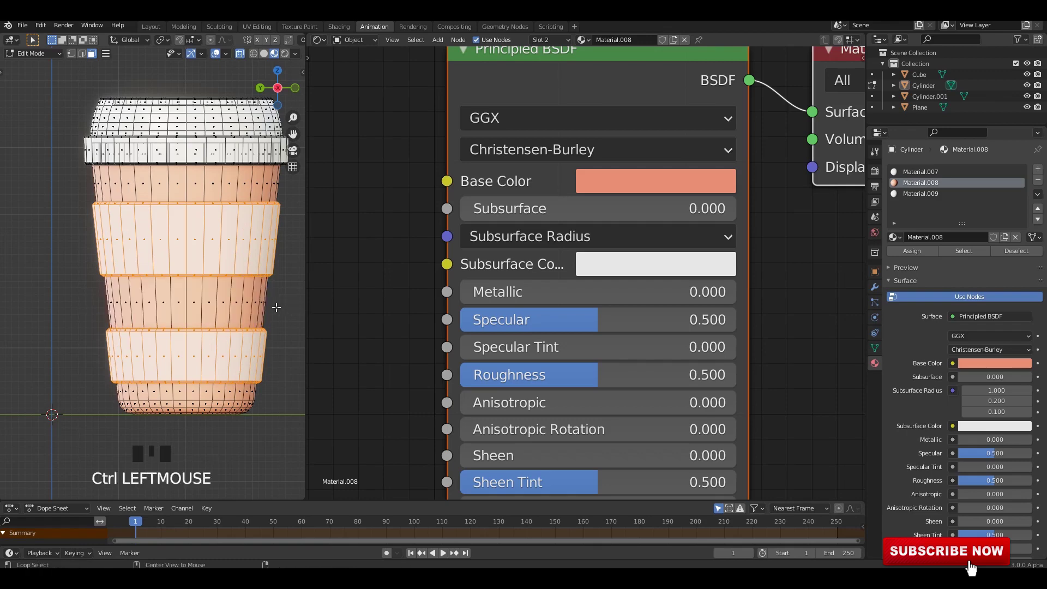
# Assign the selected band faces to the third material slot, Material.009, and return to Object Mode
pyautogui.hotkey('alt', 'z')
pyautogui.moveTo(267, 306)
pyautogui.mouseDown(button='middle')
pyautogui.moveTo(295, 306)
pyautogui.moveTo(276, 302)
pyautogui.mouseUp(button='middle')
pyautogui.click(921, 196)
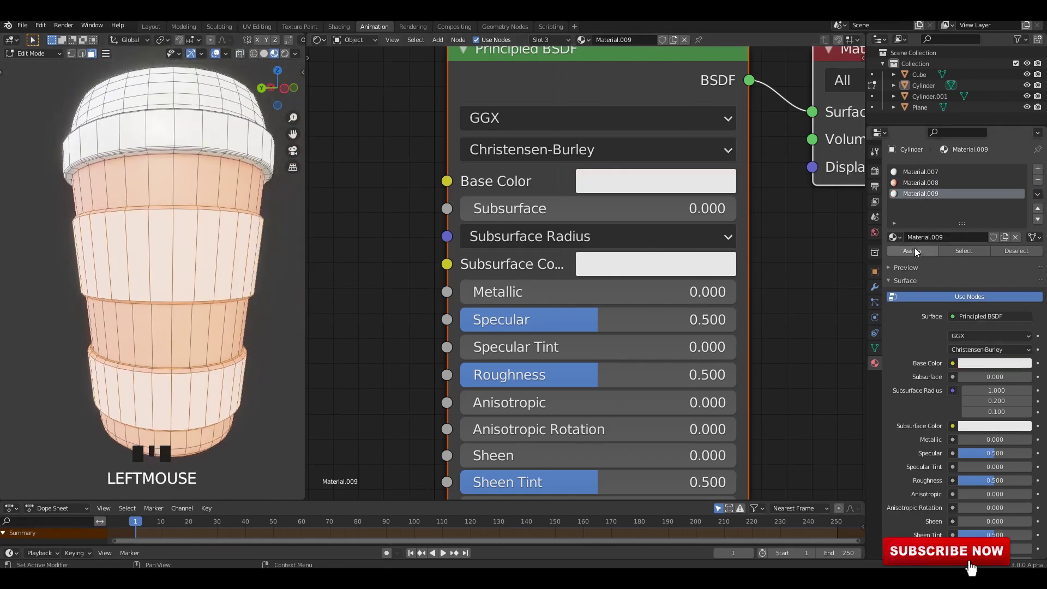
pyautogui.click(916, 251)
pyautogui.press('Tab')
# Set the band material's base color to a dark, muted brown
pyautogui.moveTo(209, 293); pyautogui.dragTo(370, 292, button='middle')
pyautogui.click(662, 188)
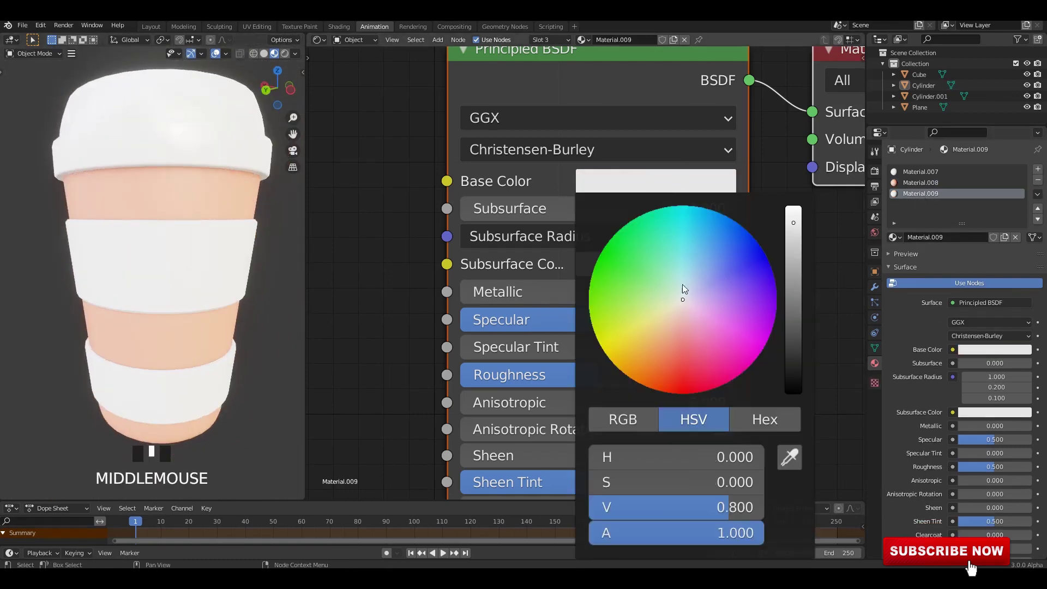
pyautogui.moveTo(680, 302)
pyautogui.mouseDown()
pyautogui.moveTo(646, 357)
pyautogui.moveTo(655, 367)
pyautogui.moveTo(666, 341)
pyautogui.moveTo(658, 375)
pyautogui.moveTo(669, 335)
pyautogui.mouseUp()
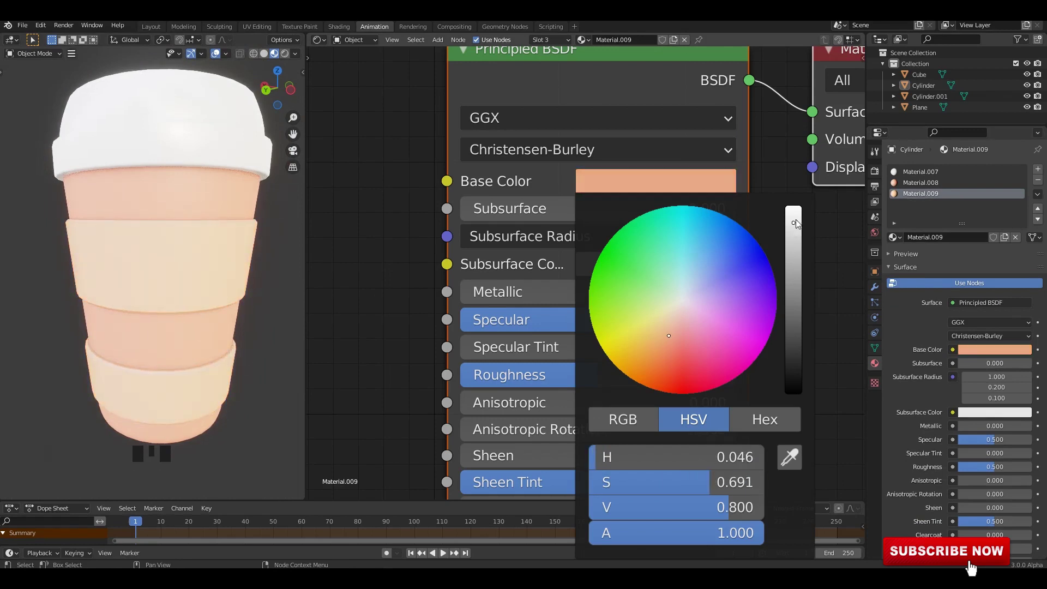
pyautogui.moveTo(795, 223); pyautogui.dragTo(795, 308)
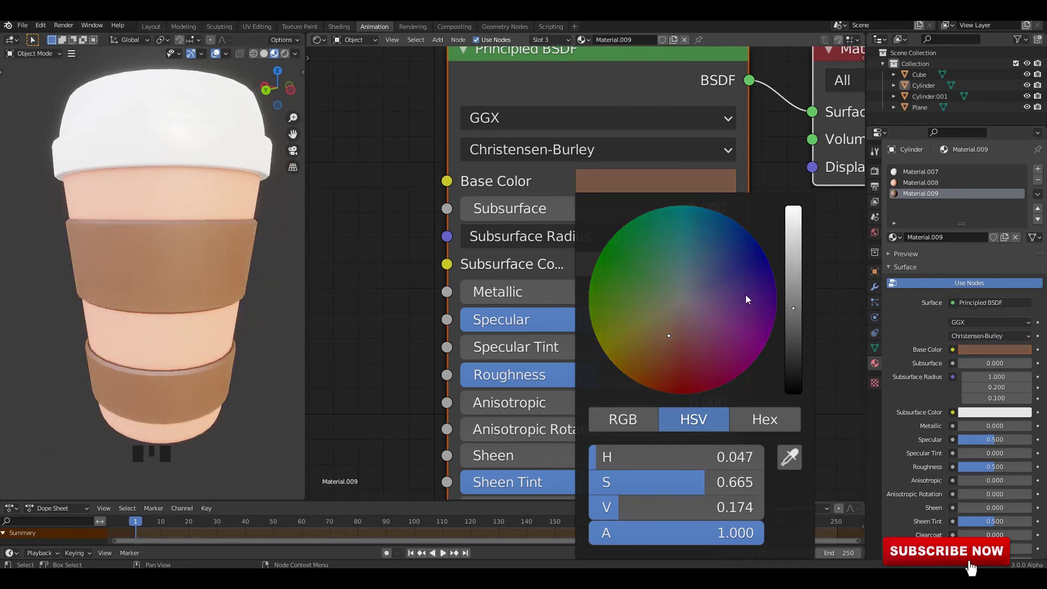
pyautogui.moveTo(675, 333)
pyautogui.mouseDown()
pyautogui.moveTo(666, 365)
pyautogui.moveTo(641, 339)
pyautogui.moveTo(658, 359)
pyautogui.moveTo(649, 330)
pyautogui.moveTo(661, 317)
pyautogui.moveTo(671, 326)
pyautogui.mouseUp()
pyautogui.moveTo(793, 308); pyautogui.dragTo(793, 325)
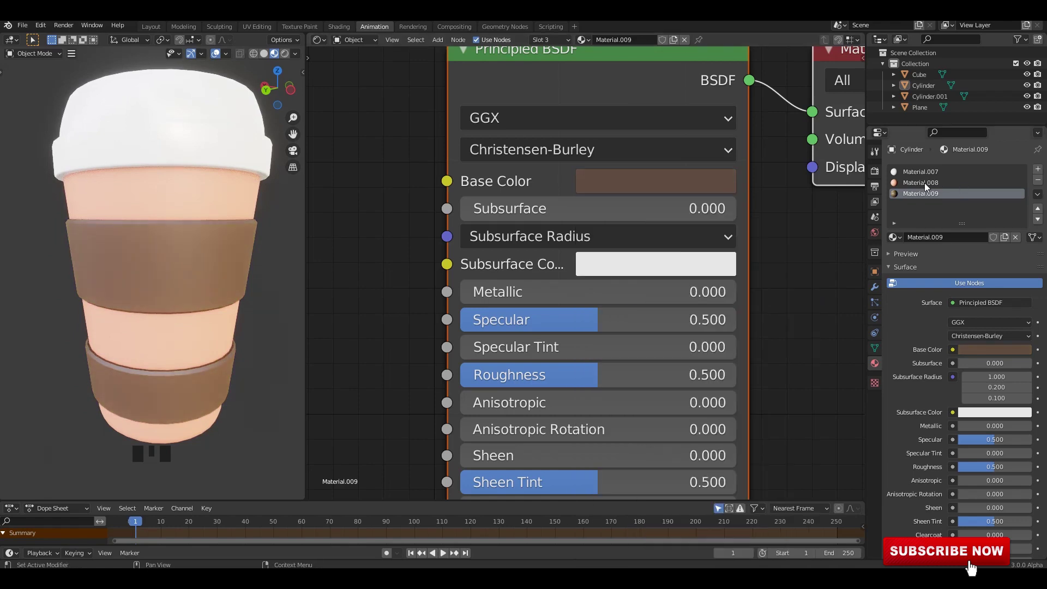
# Change the cup body material's base color to a darker, more saturated red
pyautogui.click(924, 182)
pyautogui.click(684, 185)
pyautogui.moveTo(674, 336)
pyautogui.mouseDown()
pyautogui.moveTo(697, 323)
pyautogui.moveTo(663, 384)
pyautogui.moveTo(657, 339)
pyautogui.moveTo(652, 369)
pyautogui.moveTo(672, 301)
pyautogui.moveTo(625, 323)
pyautogui.moveTo(630, 376)
pyautogui.moveTo(649, 388)
pyautogui.moveTo(654, 353)
pyautogui.moveTo(674, 352)
pyautogui.mouseUp()
pyautogui.moveTo(794, 229); pyautogui.dragTo(793, 264)
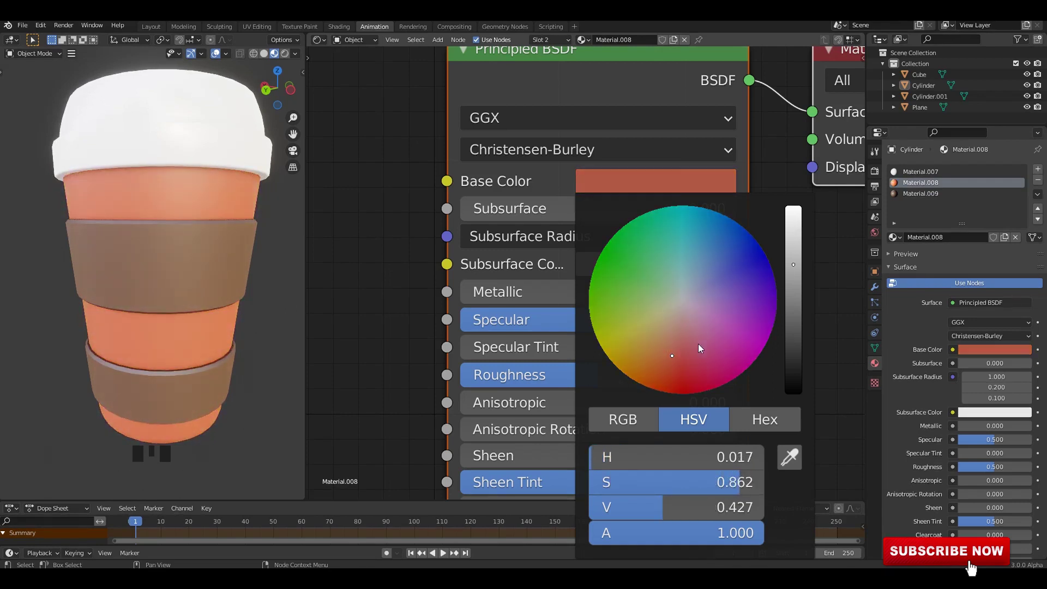
pyautogui.moveTo(675, 355)
pyautogui.mouseDown()
pyautogui.moveTo(676, 330)
pyautogui.moveTo(668, 365)
pyautogui.mouseUp()
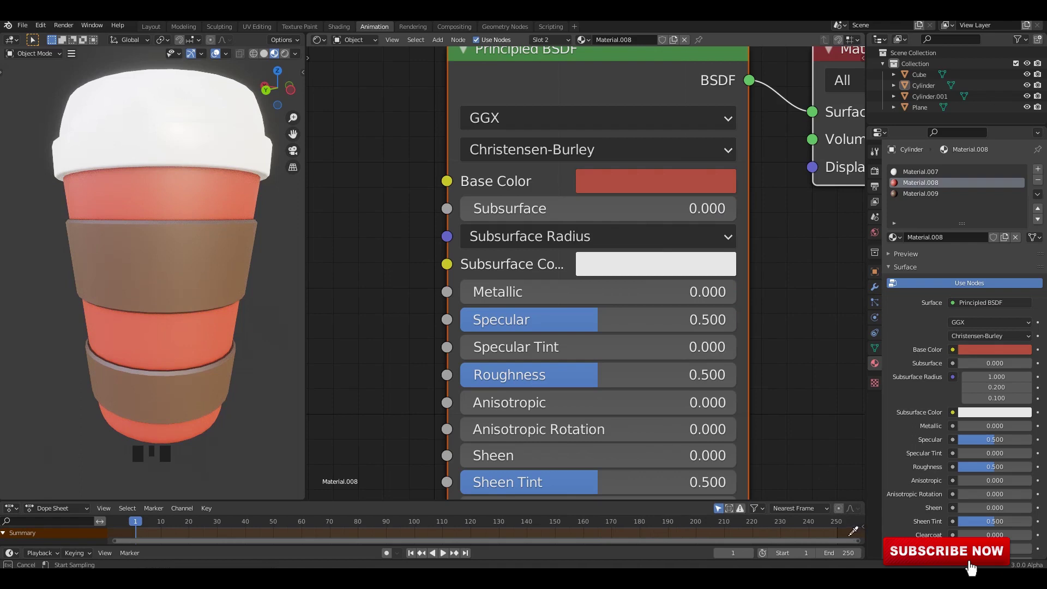
# Sample the dark brown of the timeline's Summary row as the cup body's base color and brighten it slightly
pyautogui.click(849, 535)
pyautogui.moveTo(279, 268); pyautogui.dragTo(1, 274, button='middle')
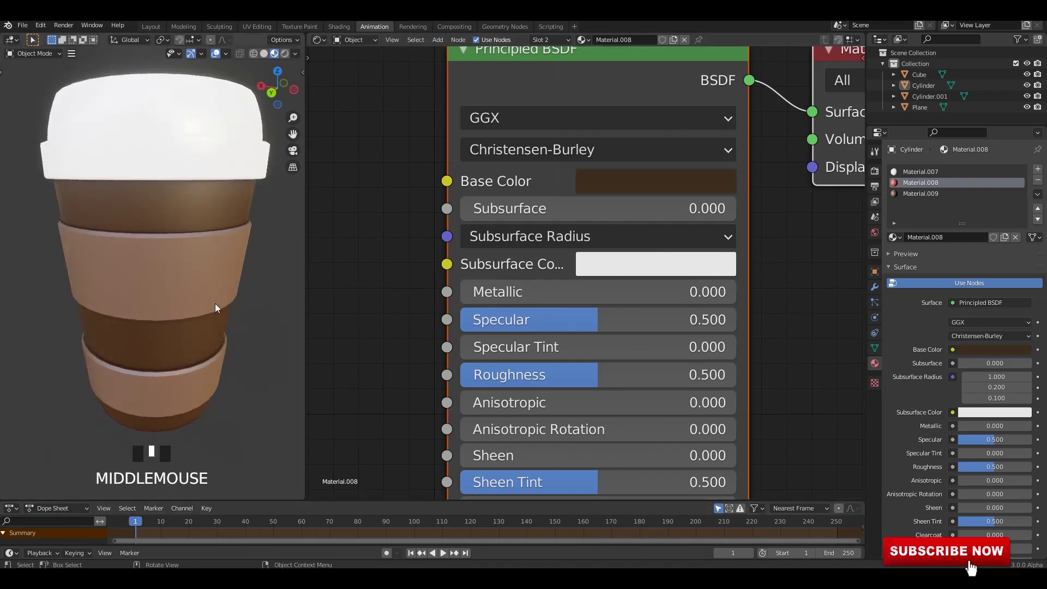
pyautogui.click(719, 187)
pyautogui.moveTo(794, 352); pyautogui.dragTo(793, 330)
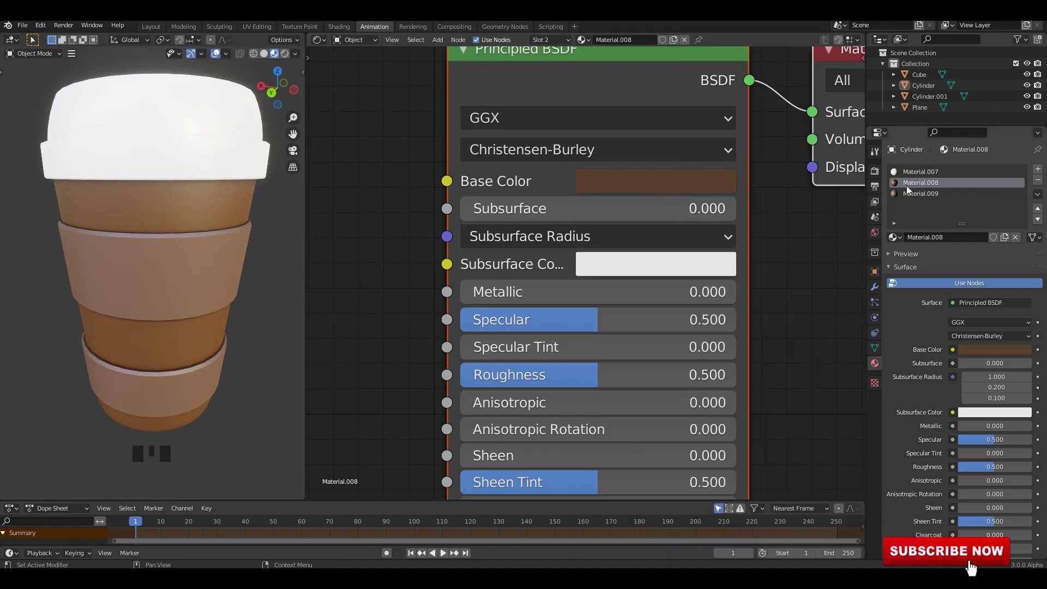
# Brighten the band material's base color to a value of 0.201 and shift it to a saturated teal
pyautogui.click(909, 192)
pyautogui.click(716, 179)
pyautogui.moveTo(797, 316); pyautogui.dragTo(793, 297)
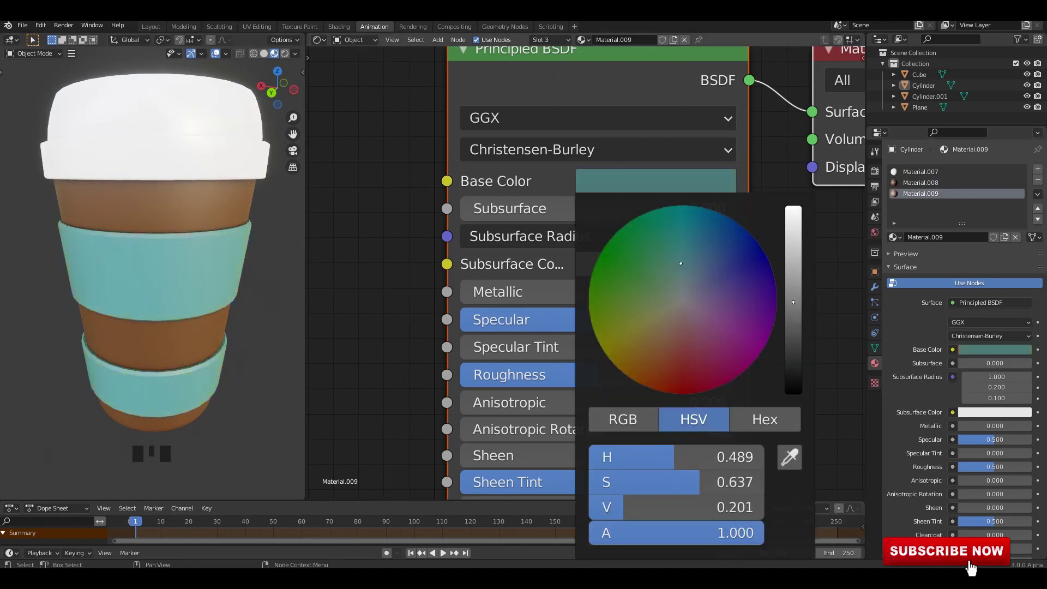
pyautogui.moveTo(680, 263)
pyautogui.mouseDown()
pyautogui.moveTo(725, 253)
pyautogui.moveTo(689, 370)
pyautogui.moveTo(723, 337)
pyautogui.moveTo(678, 365)
pyautogui.moveTo(679, 353)
pyautogui.moveTo(622, 315)
pyautogui.moveTo(673, 222)
pyautogui.mouseUp()
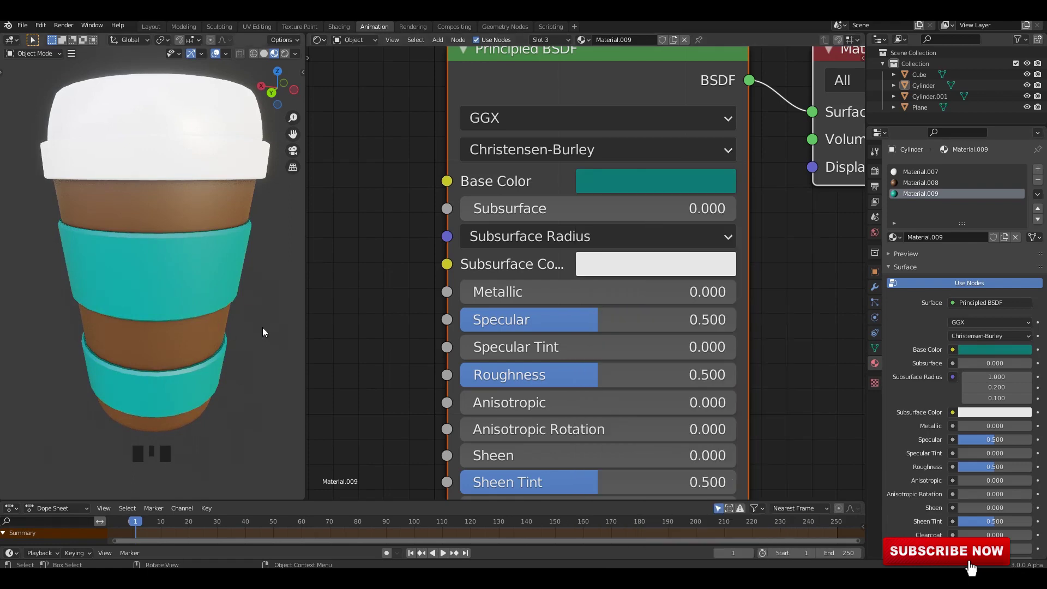
# Set the band material's base color to orange with hue 0.048 and saturation 0.939
pyautogui.scroll(-4, 240, 306)
pyautogui.moveTo(222, 262); pyautogui.dragTo(224, 305, button='middle')
pyautogui.scroll(2, 224, 283)
pyautogui.click(666, 185)
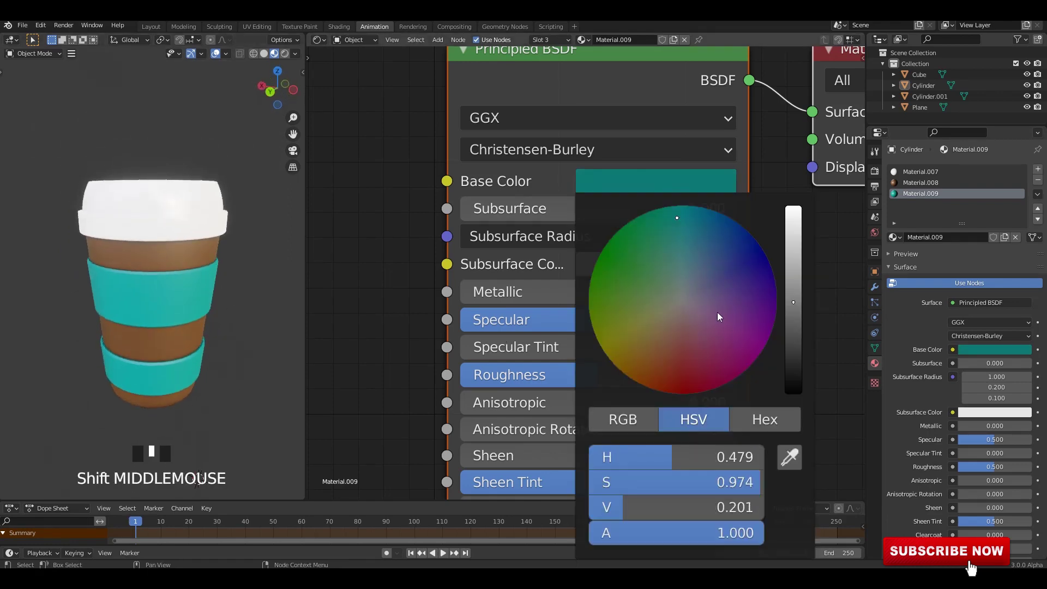
pyautogui.moveTo(718, 316); pyautogui.dragTo(645, 363)
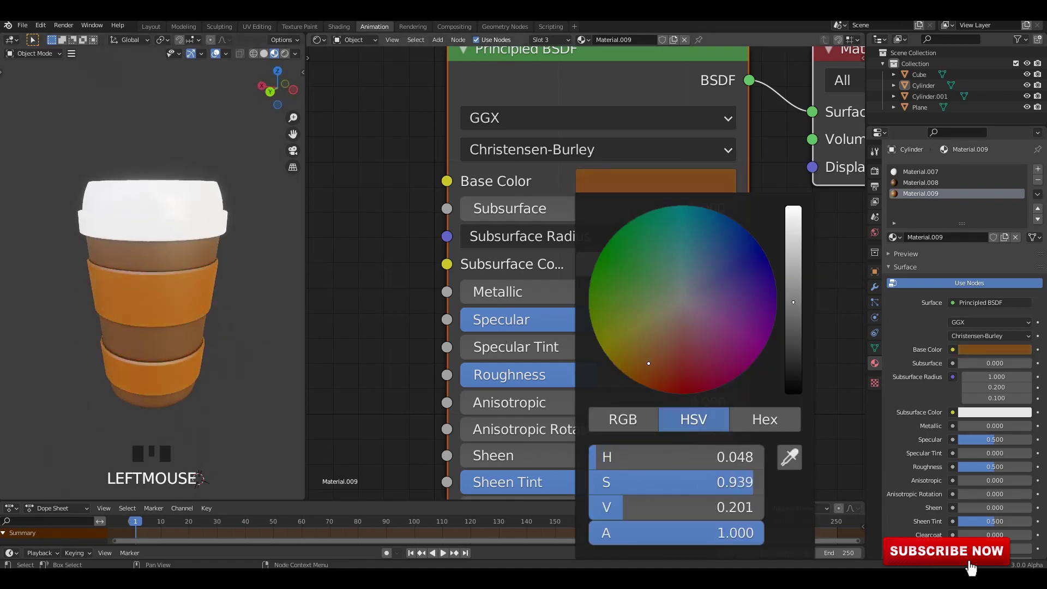
# Darken the lid material's base color to light grey and leave the cup's local view
pyautogui.click(934, 172)
pyautogui.click(675, 186)
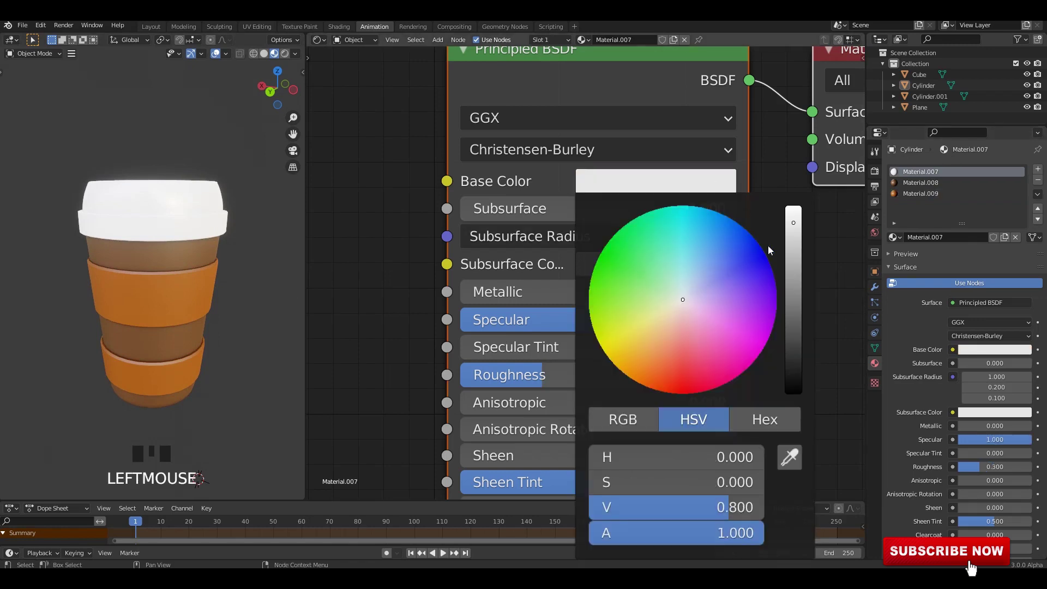
pyautogui.moveTo(793, 240)
pyautogui.mouseDown()
pyautogui.moveTo(793, 290)
pyautogui.moveTo(793, 249)
pyautogui.mouseUp()
pyautogui.keyDown('shift'); pyautogui.moveTo(240, 268); pyautogui.dragTo(217, 286, button='middle'); pyautogui.keyUp('shift')
pyautogui.click(194, 300)
pyautogui.press('/')
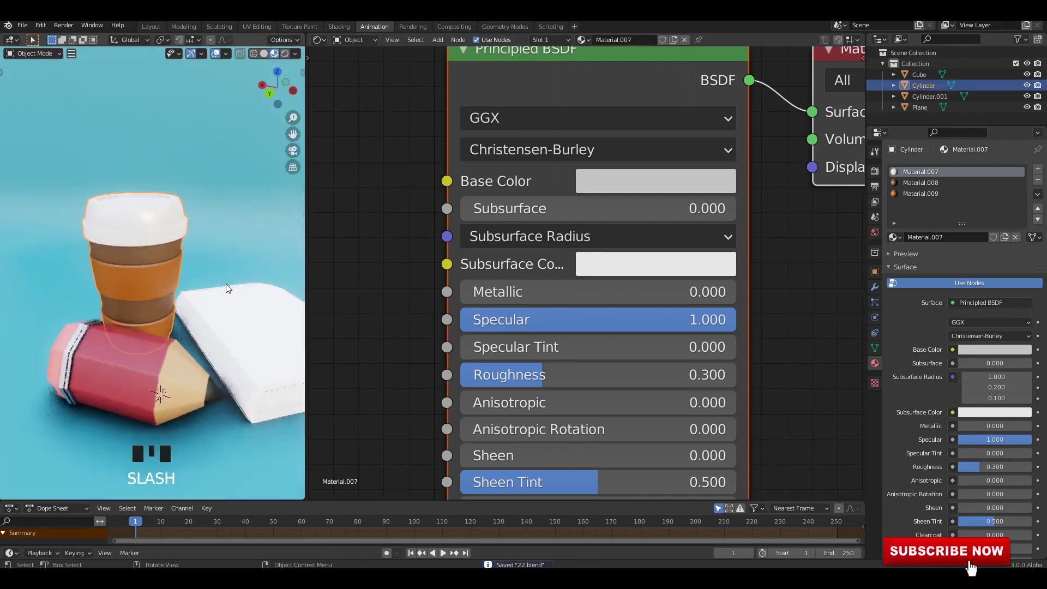
# Select the book and isolate it in local view
pyautogui.click(226, 283)
pyautogui.scroll(2, 176, 237)
pyautogui.moveTo(177, 237)
pyautogui.mouseDown(button='middle')
pyautogui.moveTo(168, 264)
pyautogui.moveTo(234, 299)
pyautogui.moveTo(261, 297)
pyautogui.mouseUp(button='middle')
pyautogui.click(234, 302)
pyautogui.press('/')
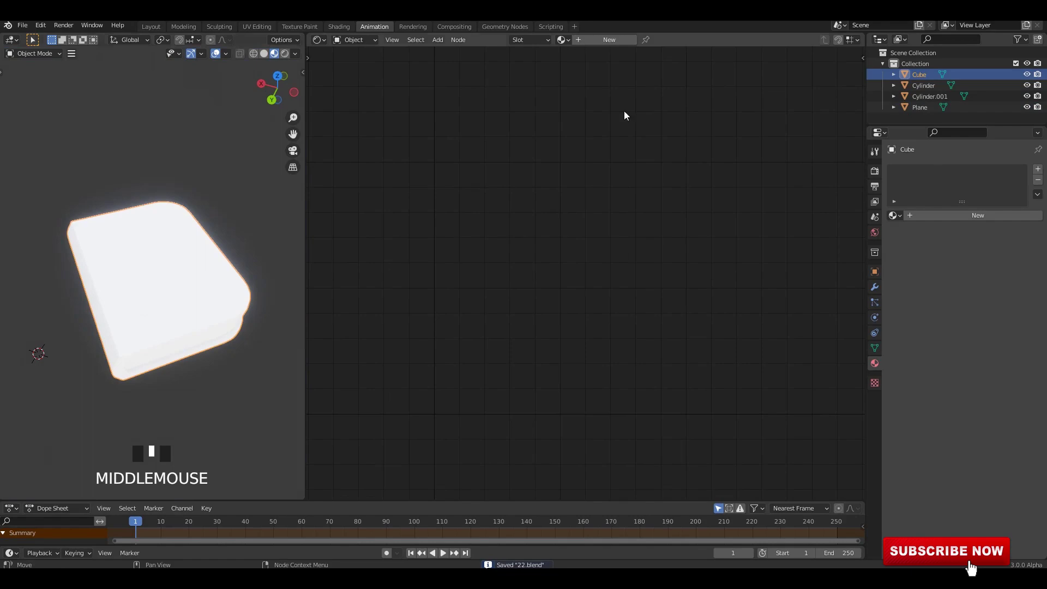
# Create a new material for the book with a white base color
pyautogui.click(610, 41)
pyautogui.click(619, 282)
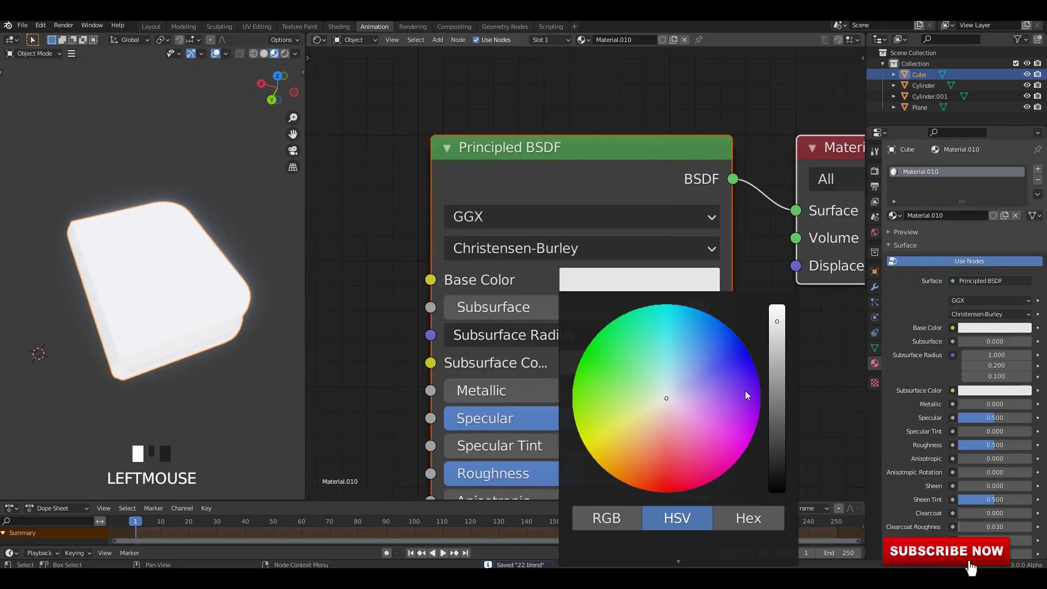
pyautogui.scroll(-3, 678, 289)
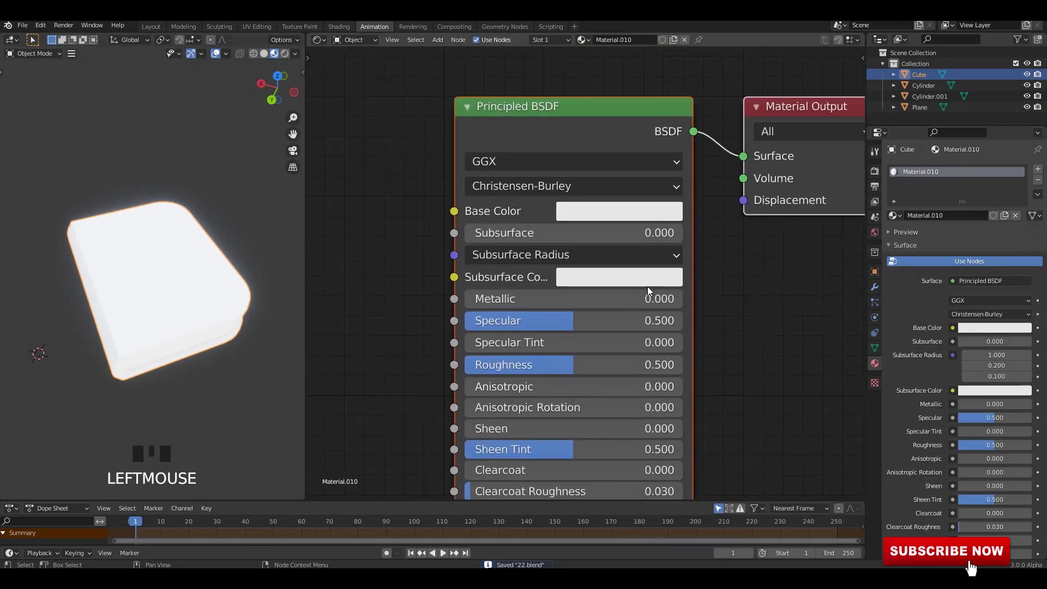
pyautogui.scroll(1, 634, 298)
pyautogui.click(630, 258)
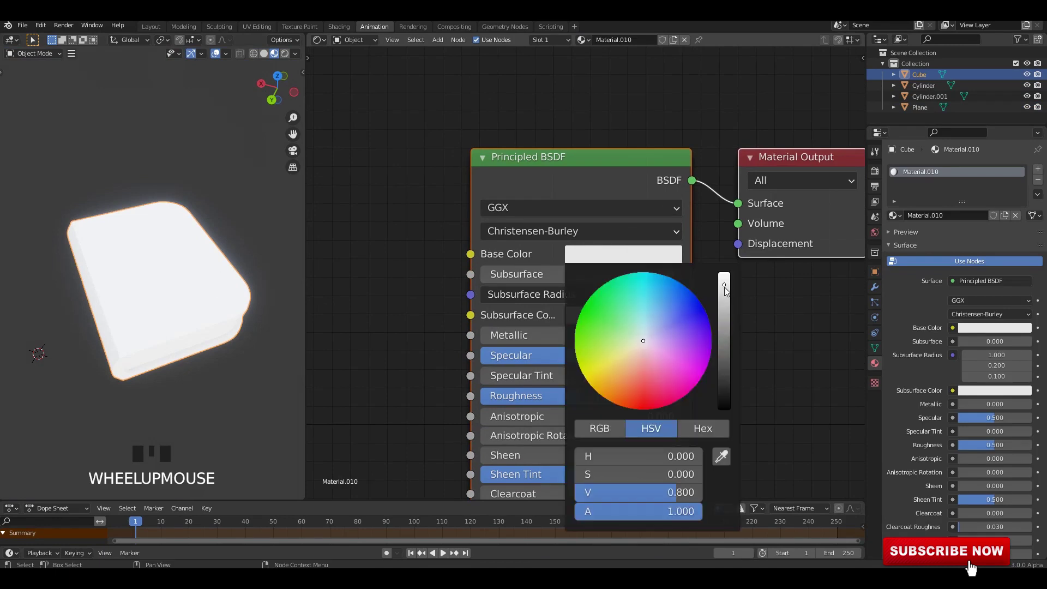
pyautogui.click(724, 287)
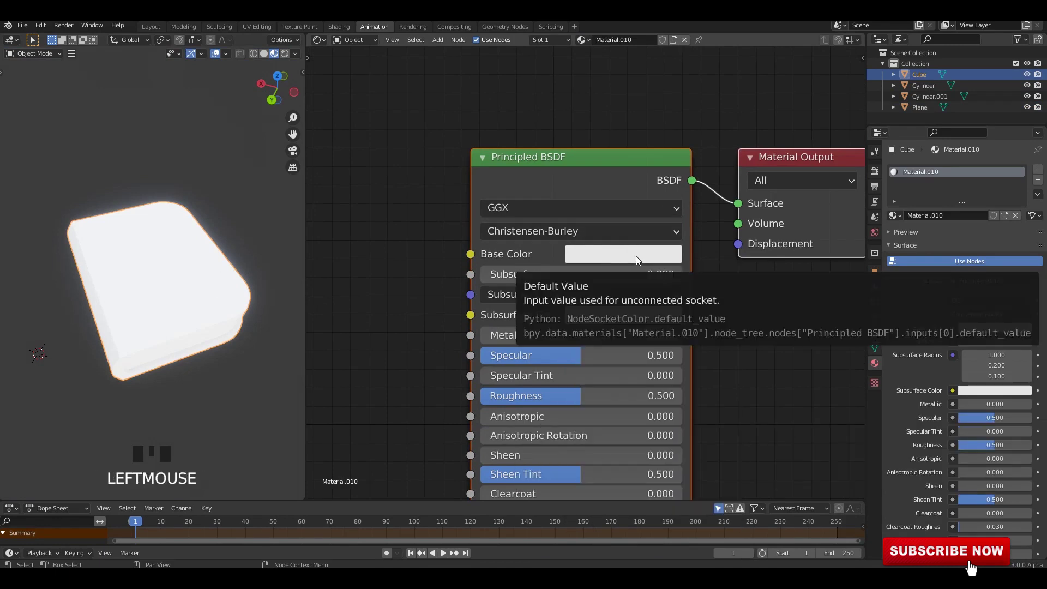
pyautogui.click(636, 256)
pyautogui.moveTo(719, 321); pyautogui.dragTo(724, 287)
# Select the edge face loops of the book's cover, add a second material slot with a new material and assign it
pyautogui.moveTo(229, 251); pyautogui.dragTo(170, 287, button='middle')
pyautogui.press('Tab')
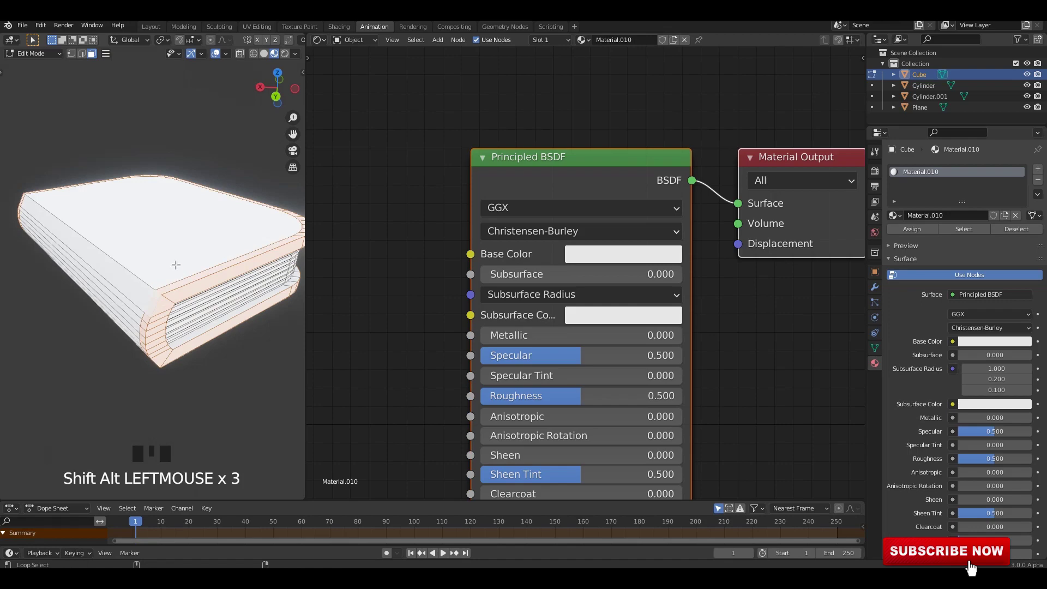
pyautogui.moveTo(195, 248); pyautogui.dragTo(163, 256, button='middle')
pyautogui.click(1038, 171)
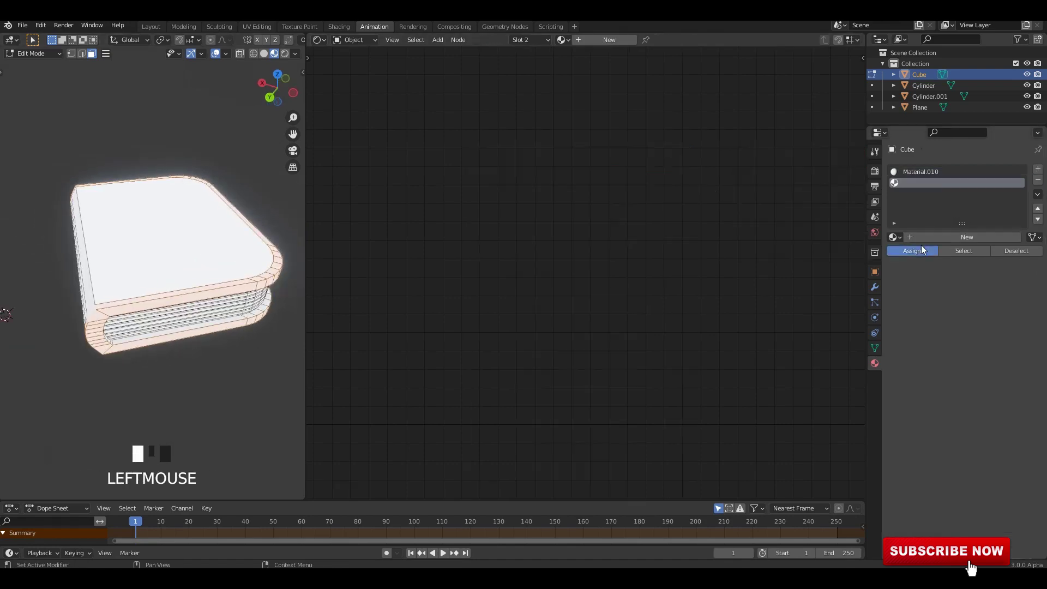
pyautogui.click(938, 237)
pyautogui.click(911, 251)
# Set the cover edge material's metallic to 1.000 and return to Object Mode
pyautogui.press('Tab')
pyautogui.press('Tab')
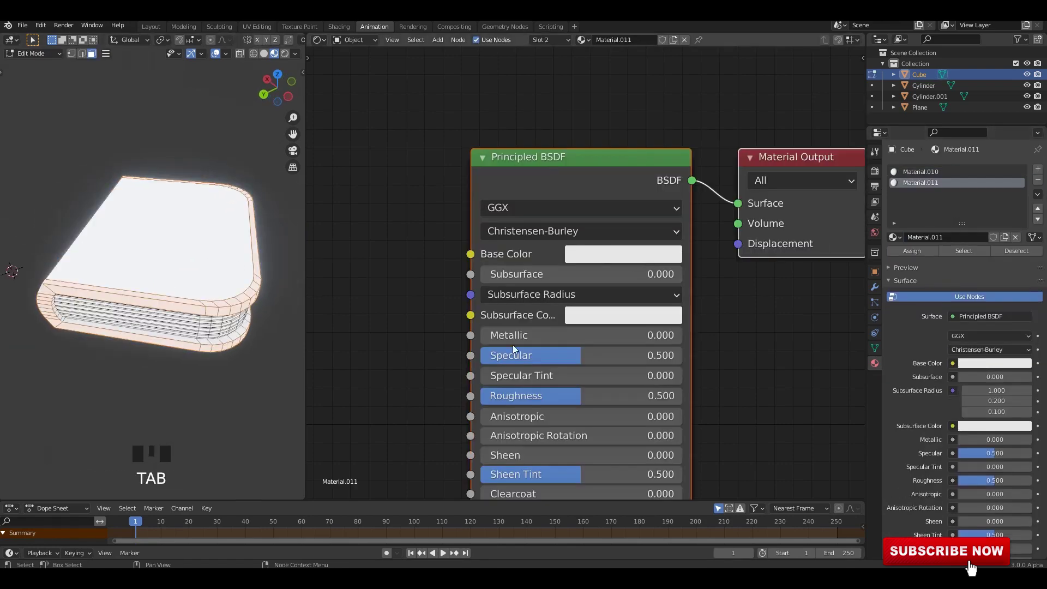
pyautogui.moveTo(513, 338); pyautogui.dragTo(682, 337)
pyautogui.press('Tab')
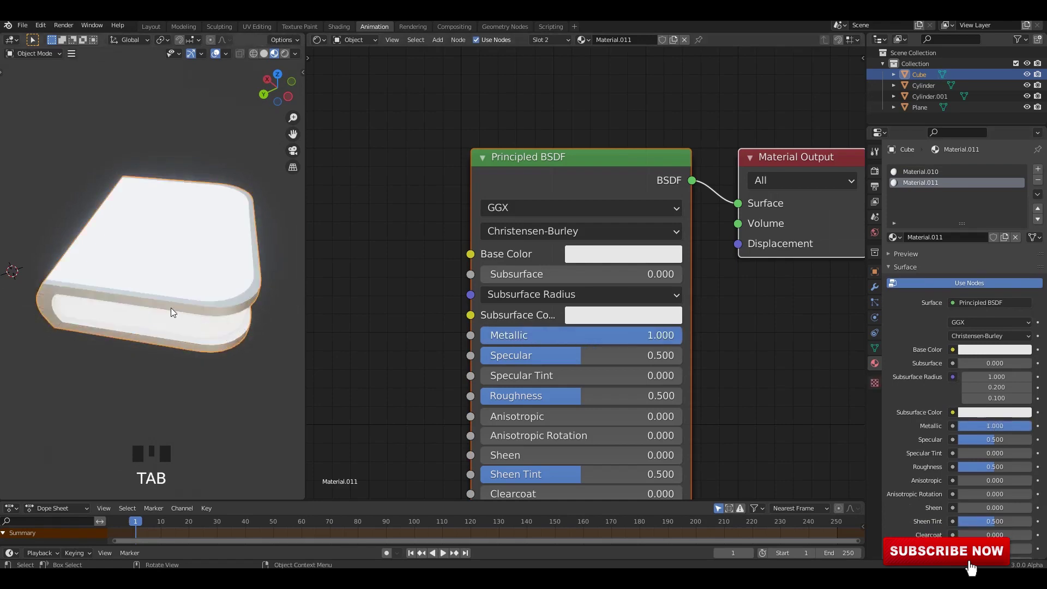
# Darken the base color of the book's first material, Material.010, to light grey
pyautogui.moveTo(172, 308); pyautogui.dragTo(197, 262, button='middle')
pyautogui.click(905, 171)
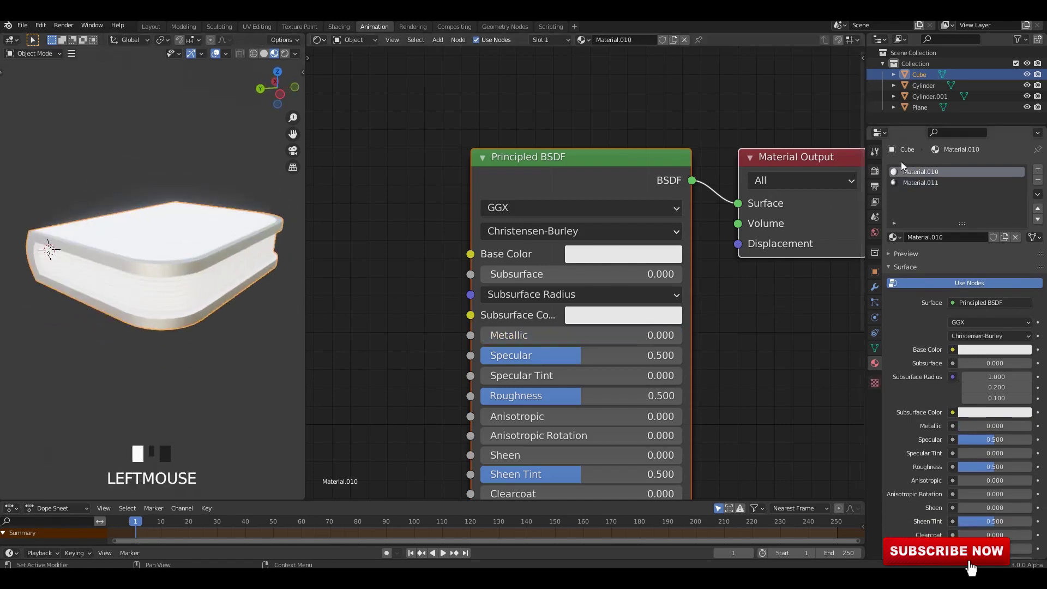
pyautogui.click(639, 261)
pyautogui.click(721, 355)
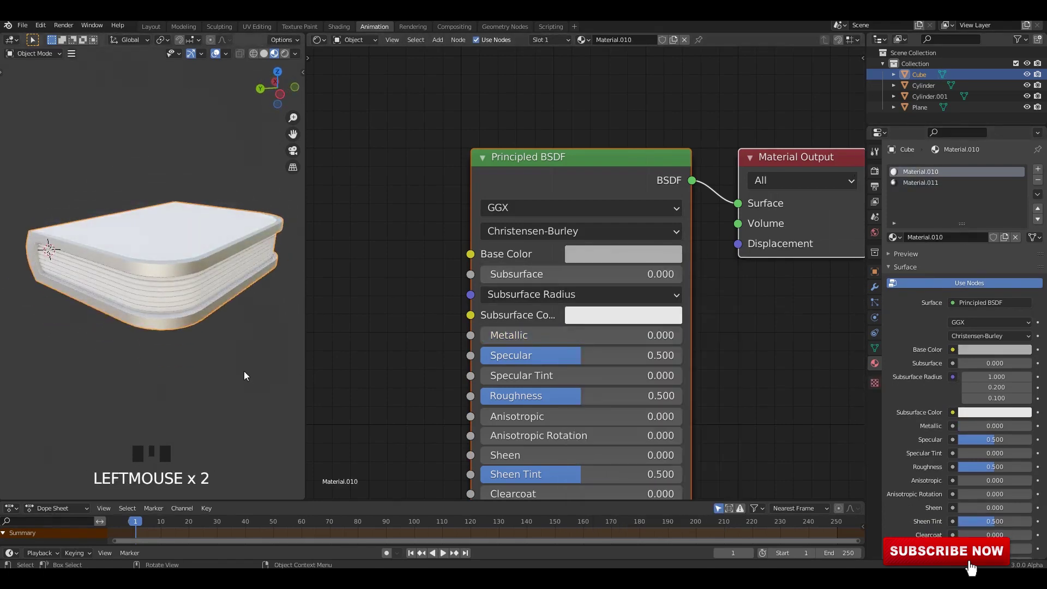
# Select the inner rim face loop of the book's lower cover and assign it to the metallic material, Material.011
pyautogui.scroll(4, 243, 376)
pyautogui.press('Tab')
pyautogui.keyDown('shift'); pyautogui.moveTo(240, 322); pyautogui.dragTo(242, 332, button='middle'); pyautogui.keyUp('shift')
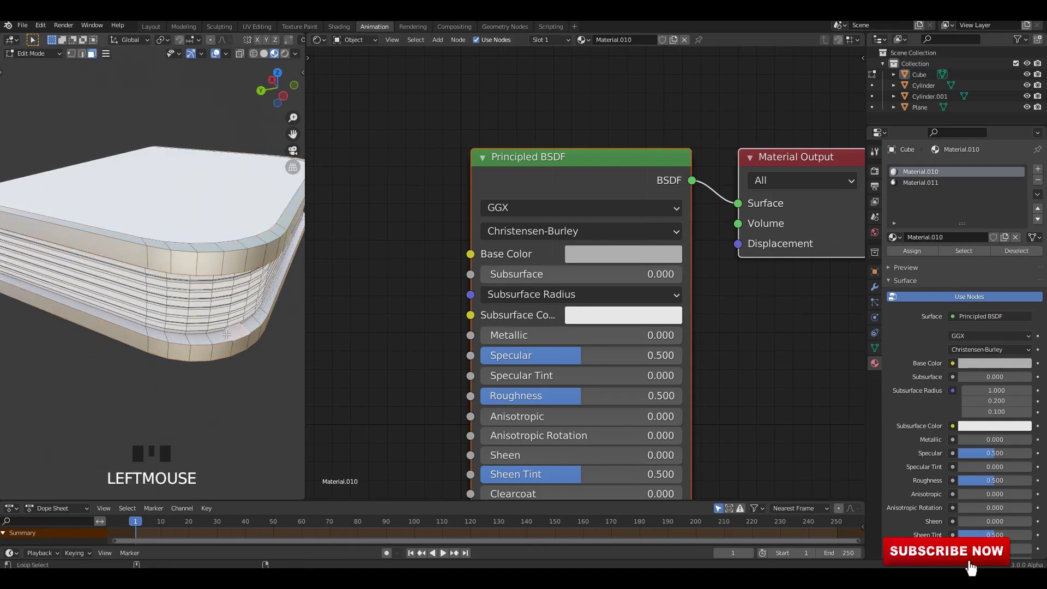
pyautogui.click(921, 184)
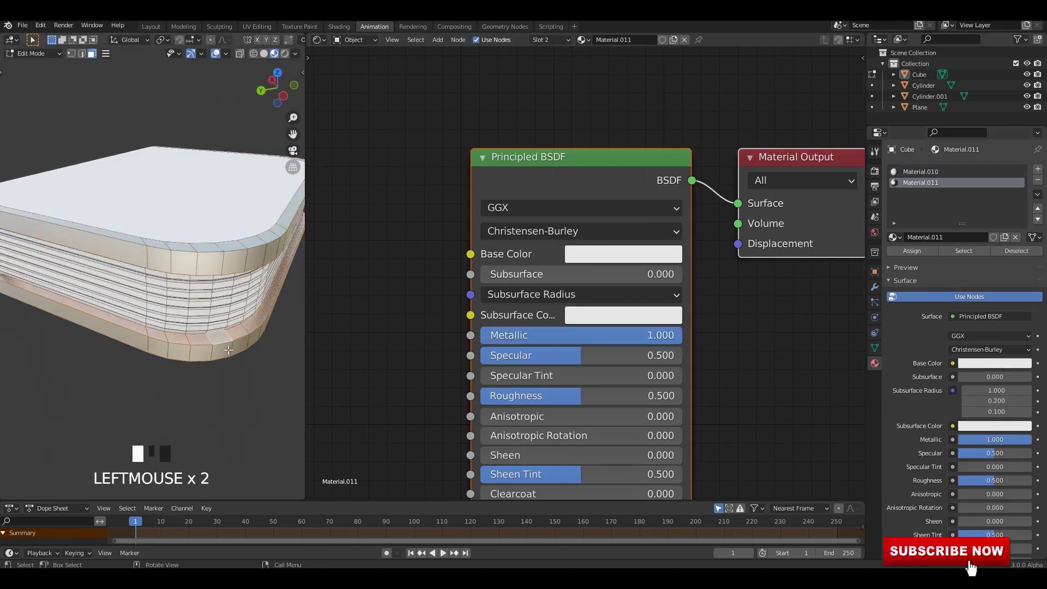
pyautogui.press('Tab')
# Select the book's outer cover and spine faces, add a third material slot with a new material and assign it
pyautogui.moveTo(229, 350); pyautogui.dragTo(180, 339, button='middle')
pyautogui.scroll(-2, 197, 306)
pyautogui.press('Tab')
pyautogui.click(202, 248)
pyautogui.keyDown('shift'); pyautogui.click(169, 327); pyautogui.keyUp('shift')
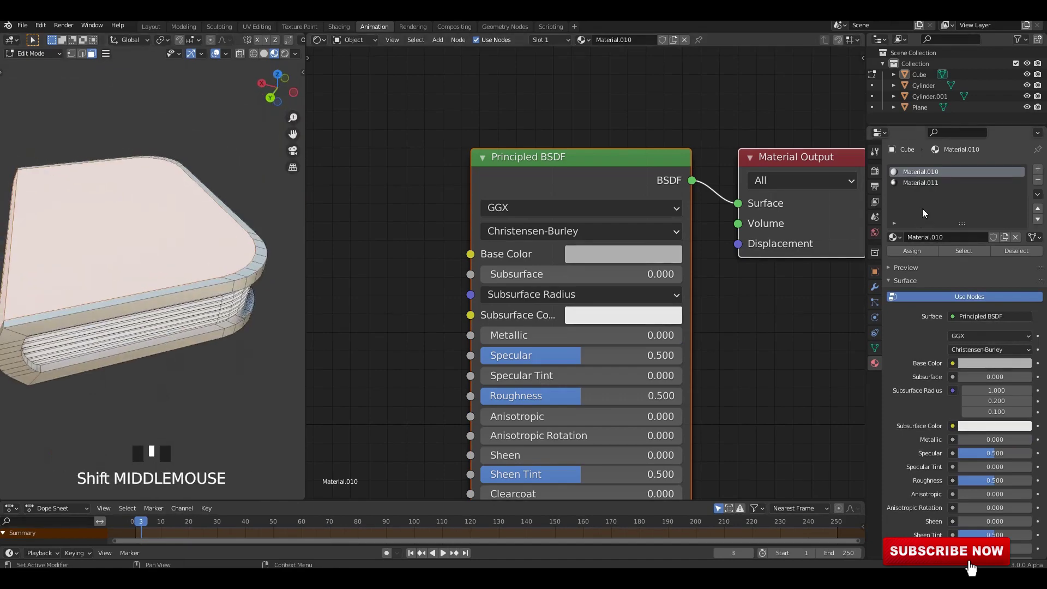
pyautogui.click(1039, 173)
pyautogui.click(927, 251)
pyautogui.click(930, 237)
# Set the outer cover material's base color to green, return to Object Mode and save the file
pyautogui.click(594, 256)
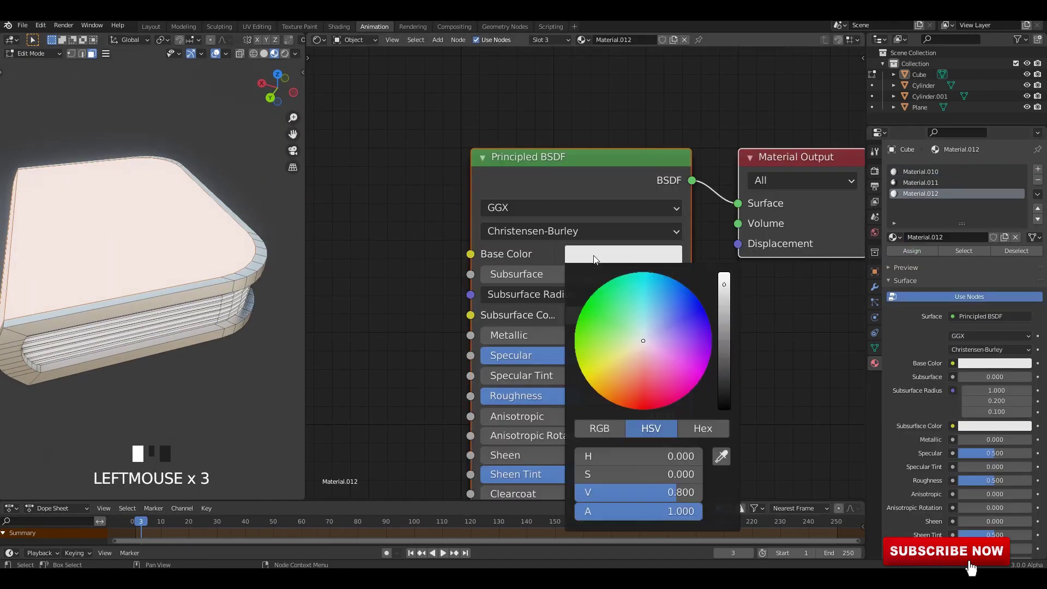
pyautogui.click(208, 190)
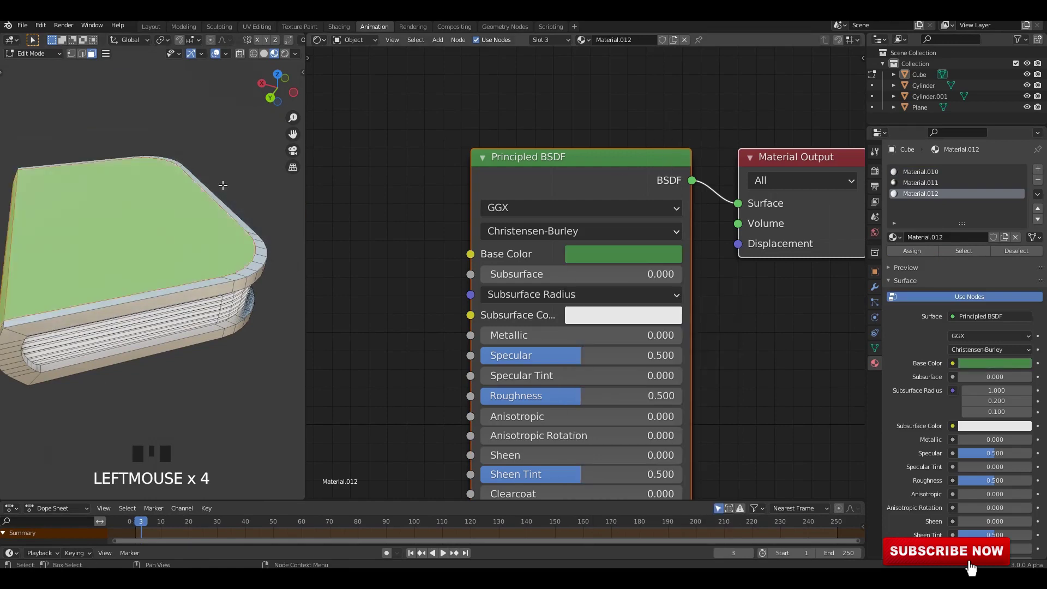
pyautogui.press('Tab')
pyautogui.scroll(-2, 191, 218)
pyautogui.moveTo(191, 218); pyautogui.dragTo(180, 191, button='middle')
pyautogui.hotkey('ctrl', 's')
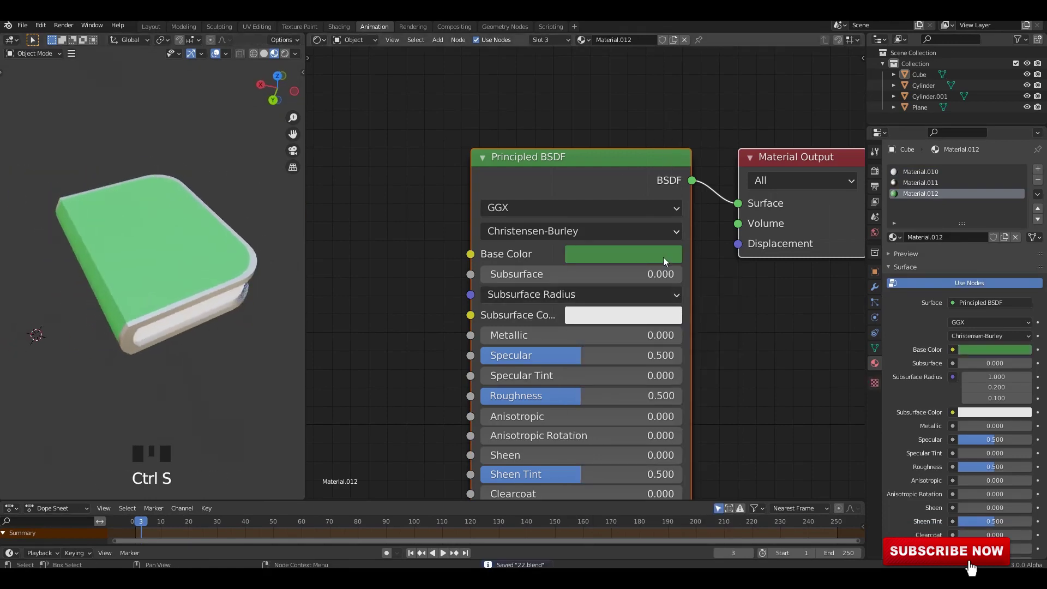
# Set the outer cover material's base color to reddish brown with hue 0.029, saturation 0.883 and value 0.246
pyautogui.click(666, 255)
pyautogui.click(633, 358)
pyautogui.moveTo(634, 357); pyautogui.dragTo(630, 381)
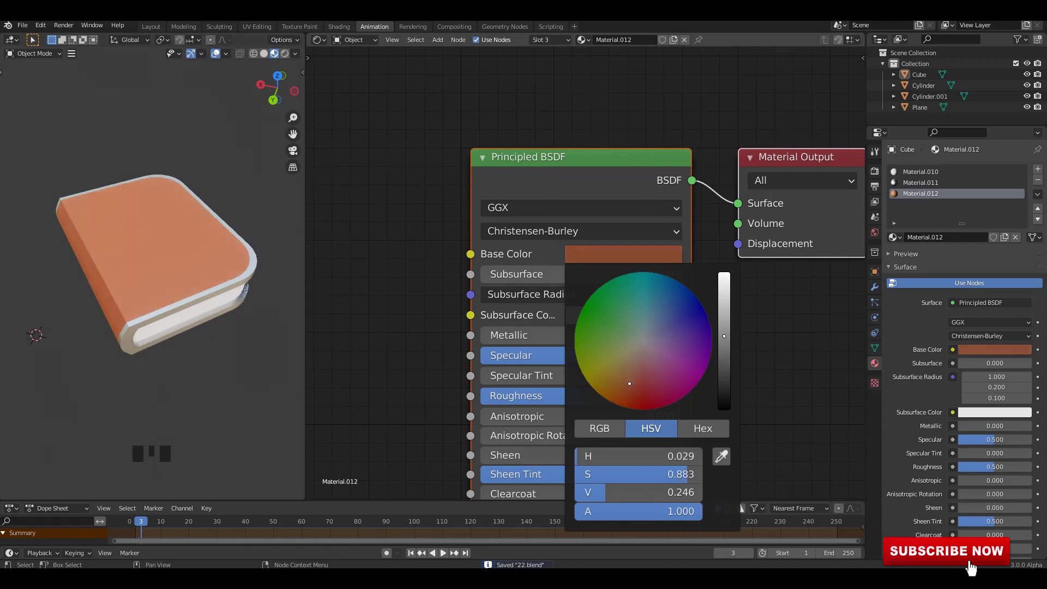
pyautogui.click(172, 199)
# Leave local view to show the whole scene and save the file in the Layout workspace
pyautogui.moveTo(172, 200)
pyautogui.mouseDown(button='middle')
pyautogui.moveTo(203, 177)
pyautogui.moveTo(214, 194)
pyautogui.moveTo(162, 201)
pyautogui.moveTo(234, 215)
pyautogui.moveTo(203, 210)
pyautogui.moveTo(213, 234)
pyautogui.mouseUp(button='middle')
pyautogui.press('/')
pyautogui.click(223, 172)
pyautogui.hotkey('ctrl', 's')
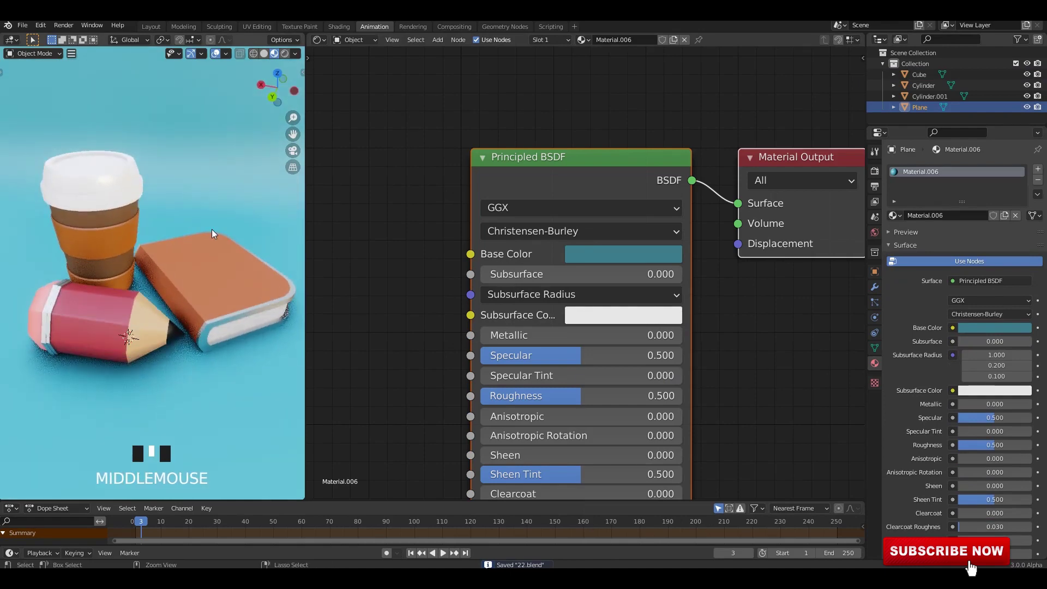
pyautogui.click(153, 25)
pyautogui.moveTo(470, 205); pyautogui.dragTo(395, 245, button='middle')
pyautogui.hotkey('ctrl', 's')
# In the Material Preview shading options, set the environment lighting strength to 2.000 and rotate the lighting
pyautogui.click(835, 54)
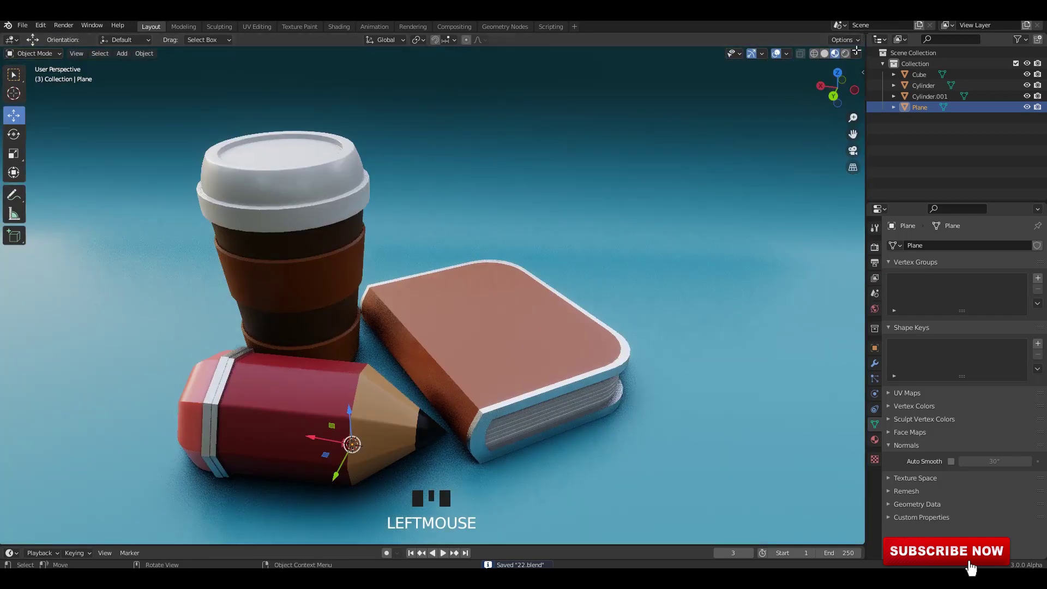
pyautogui.click(856, 53)
pyautogui.moveTo(845, 183); pyautogui.dragTo(897, 184)
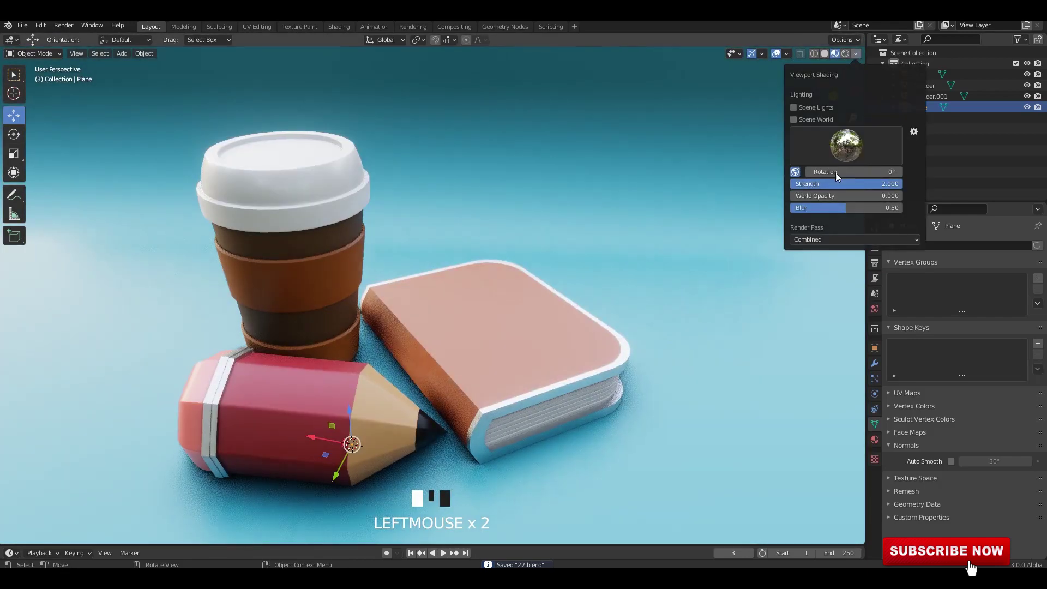
pyautogui.moveTo(835, 173); pyautogui.dragTo(865, 171)
pyautogui.moveTo(564, 215)
pyautogui.keyDown('shift'); pyautogui.mouseDown(button='middle')
pyautogui.moveTo(565, 206)
pyautogui.moveTo(600, 212)
pyautogui.mouseUp(button='middle'); pyautogui.keyUp('shift')
pyautogui.keyDown('shift'); pyautogui.scroll(2, 586, 214); pyautogui.keyUp('shift')
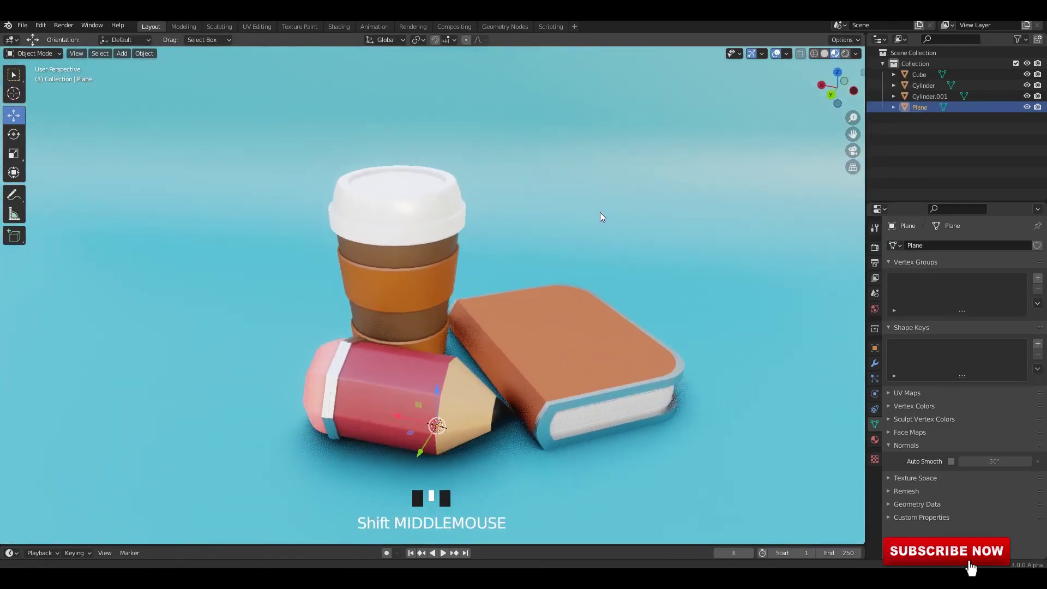
# In the Eevee render settings, set the ambient occlusion distance to 1 m and factor to 1
pyautogui.click(874, 247)
pyautogui.click(874, 262)
pyautogui.click(875, 247)
pyautogui.click(934, 320)
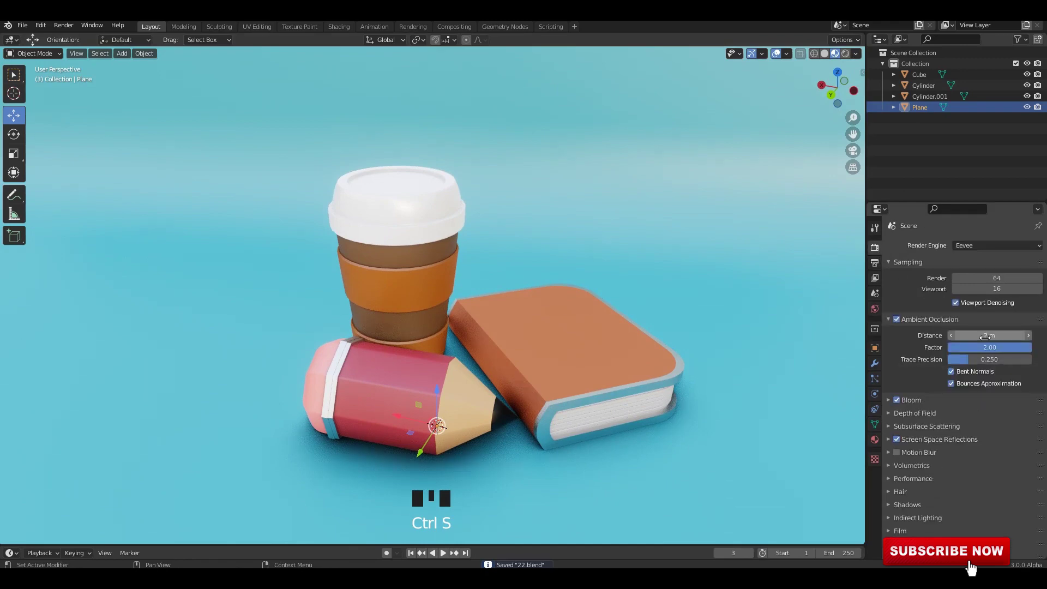
pyautogui.click(988, 337)
pyautogui.write('1')
pyautogui.click(986, 355)
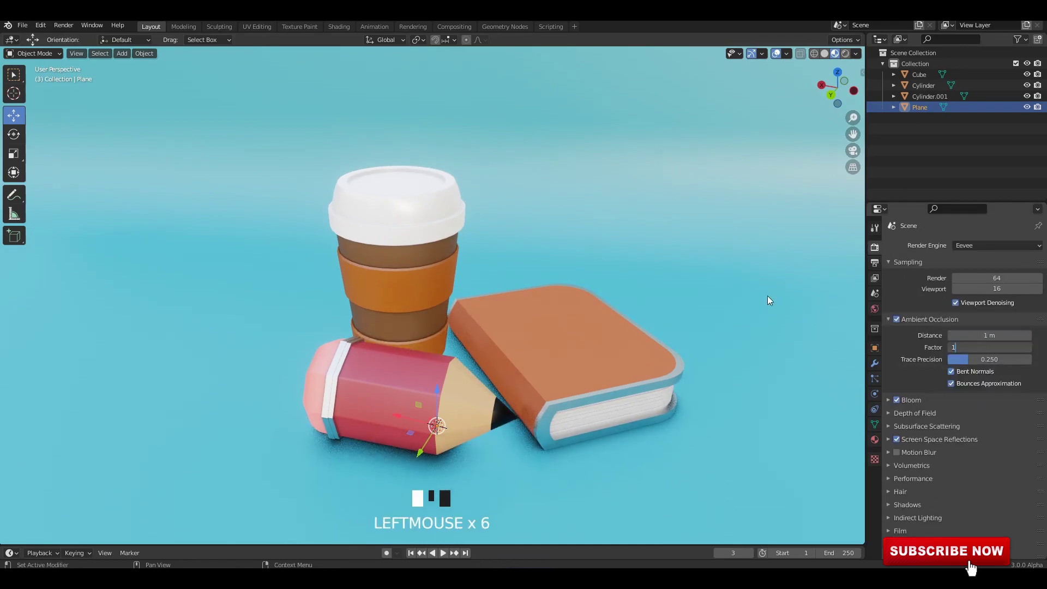
pyautogui.click(694, 272)
# Set the ambient occlusion distance to 2 m and save the file
pyautogui.scroll(-1, 764, 289)
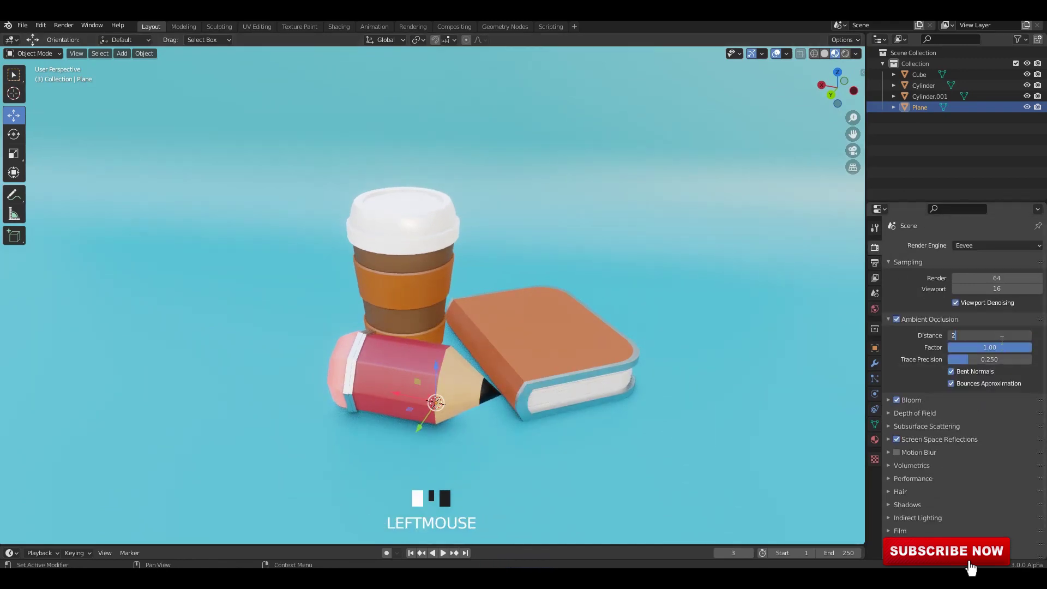
pyautogui.press('Return')
pyautogui.scroll(1, 621, 272)
pyautogui.moveTo(622, 273)
pyautogui.keyDown('shift'); pyautogui.mouseDown(button='middle')
pyautogui.moveTo(623, 264)
pyautogui.moveTo(631, 282)
pyautogui.mouseUp(button='middle'); pyautogui.keyUp('shift')
pyautogui.hotkey('ctrl', 's')
pyautogui.hotkey('ctrl', 's')
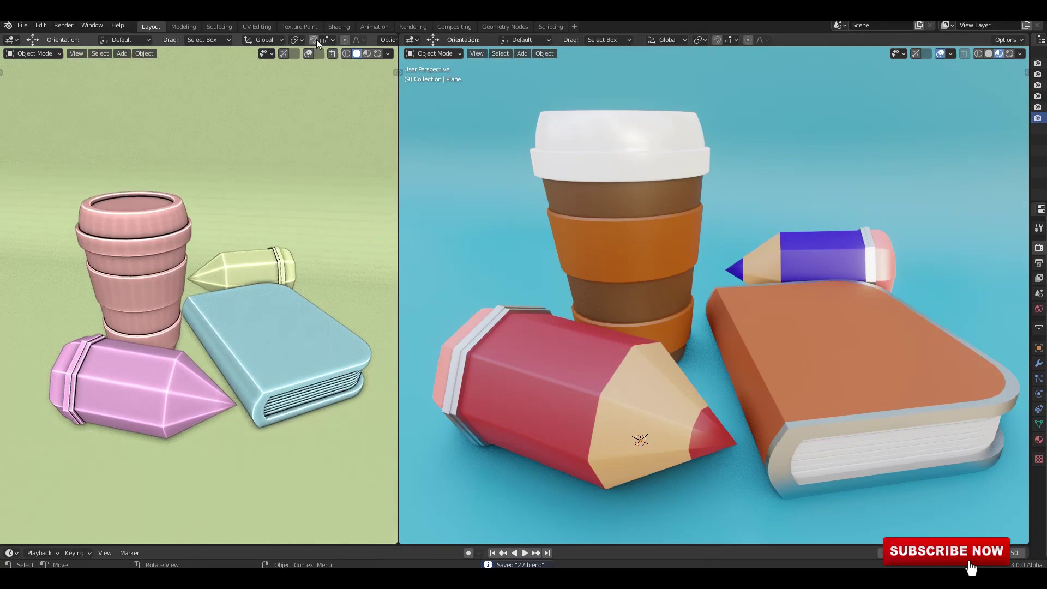
# Examine the models' topology in wireframe with the front pencil selected, and return that viewport to solid shading
pyautogui.click(346, 53)
pyautogui.scroll(6, 303, 188)
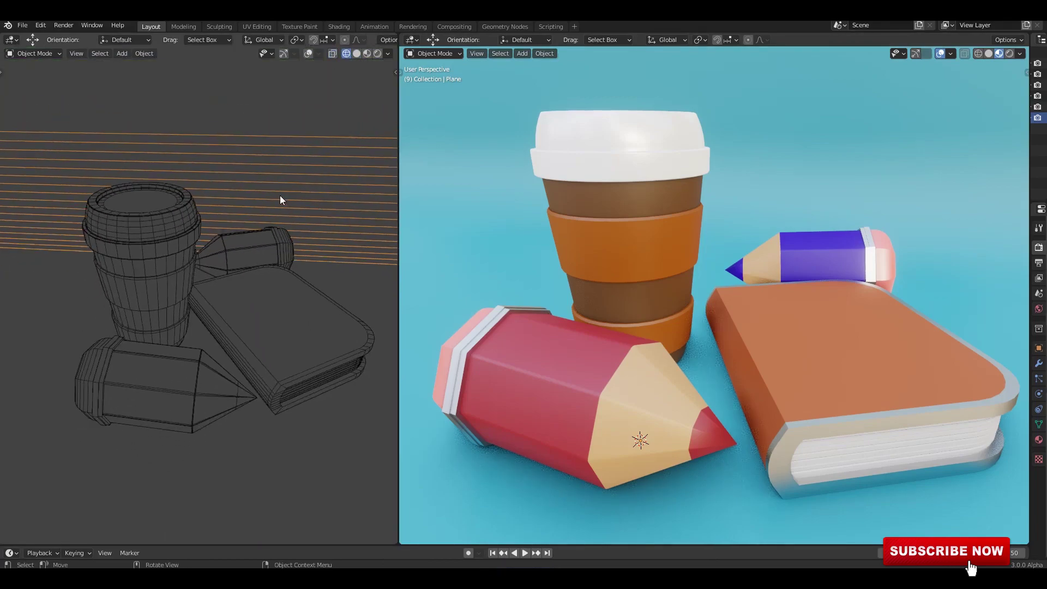
pyautogui.click(267, 268)
pyautogui.moveTo(267, 270)
pyautogui.mouseDown(button='middle')
pyautogui.moveTo(269, 282)
pyautogui.moveTo(247, 303)
pyautogui.moveTo(254, 295)
pyautogui.mouseUp(button='middle')
pyautogui.click(223, 338)
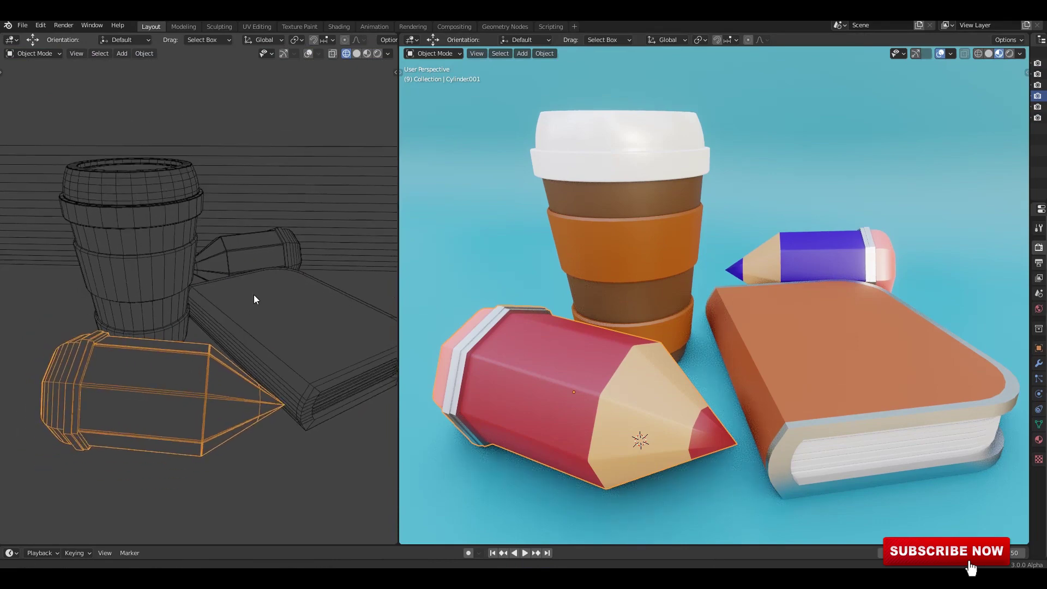
pyautogui.click(357, 53)
pyautogui.moveTo(336, 158)
pyautogui.mouseDown(button='middle')
pyautogui.moveTo(276, 177)
pyautogui.moveTo(278, 221)
pyautogui.moveTo(276, 209)
pyautogui.mouseUp(button='middle')
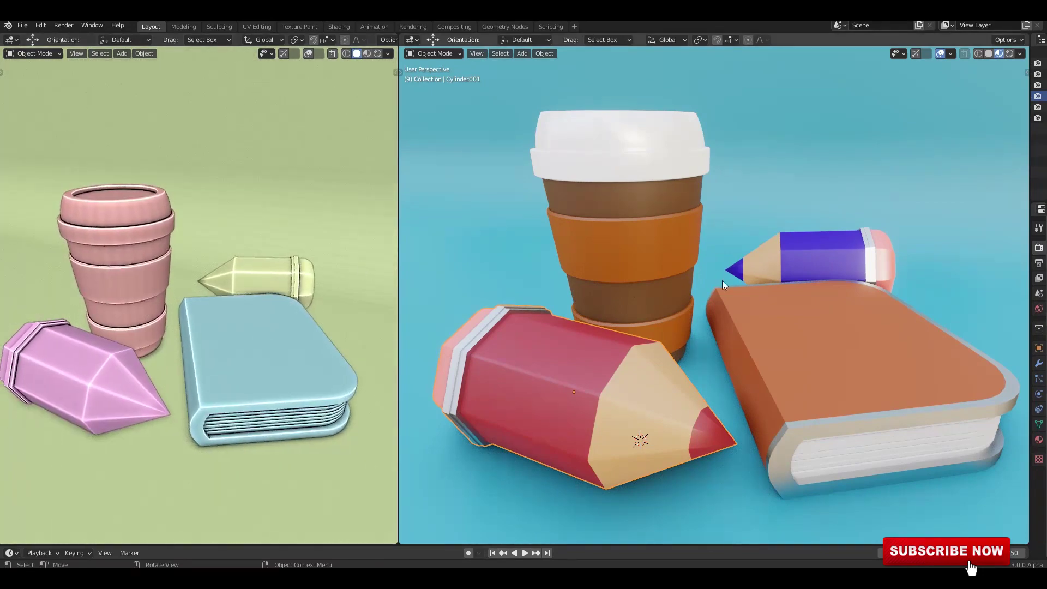
# Examine the finished cup, pencils and book from different angles in the material preview viewport
pyautogui.moveTo(722, 280)
pyautogui.mouseDown(button='middle')
pyautogui.moveTo(707, 277)
pyautogui.moveTo(725, 269)
pyautogui.moveTo(708, 265)
pyautogui.moveTo(735, 263)
pyautogui.moveTo(742, 316)
pyautogui.moveTo(755, 266)
pyautogui.moveTo(716, 269)
pyautogui.moveTo(738, 276)
pyautogui.moveTo(737, 266)
pyautogui.moveTo(710, 322)
pyautogui.mouseUp(button='middle')
pyautogui.scroll(-3, 722, 270)
pyautogui.scroll(3, 728, 268)
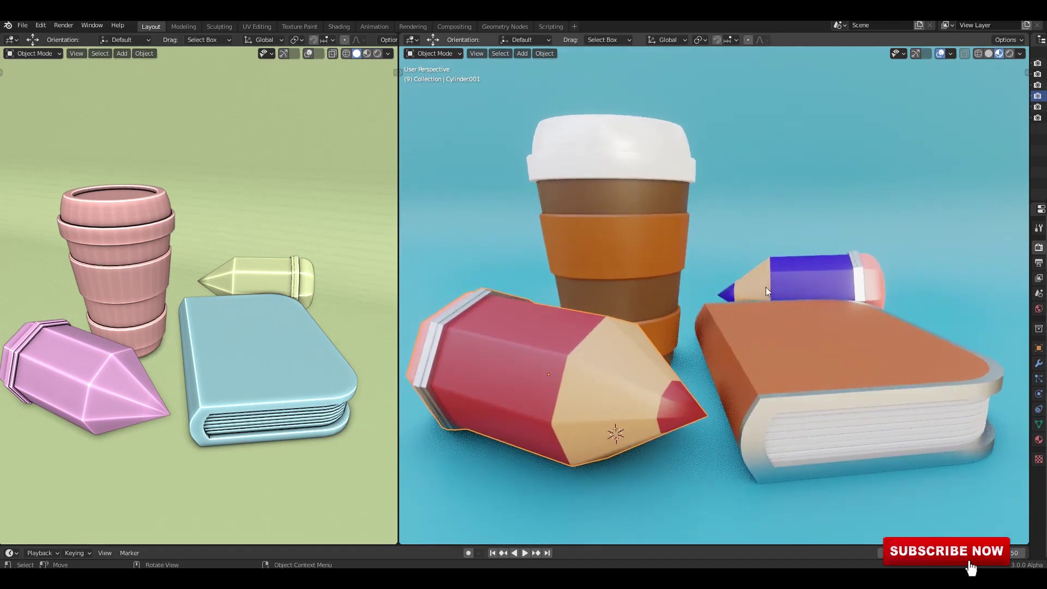
pyautogui.moveTo(765, 286); pyautogui.dragTo(762, 291, button='middle')
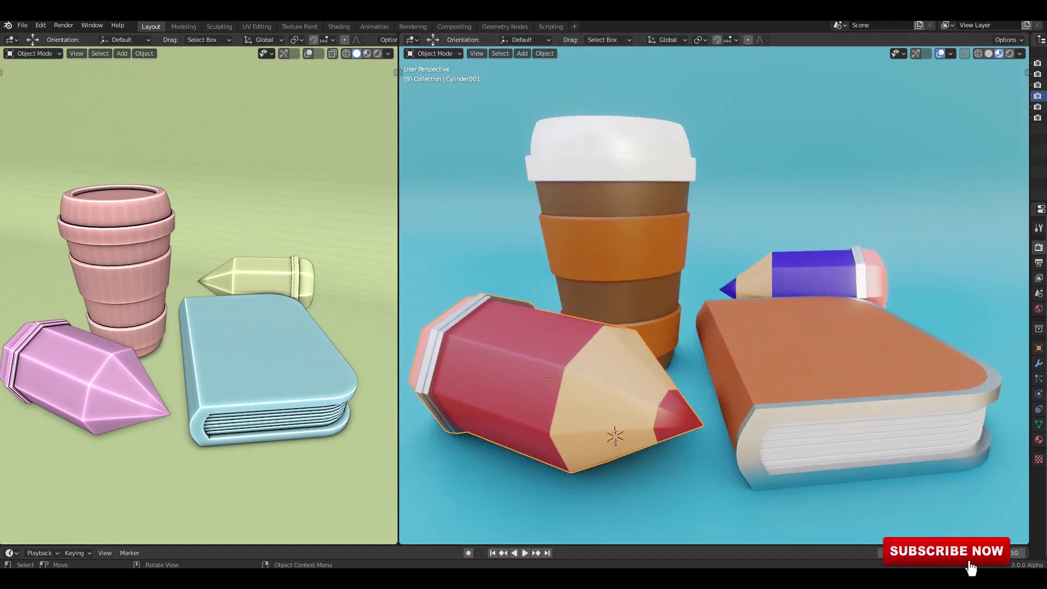